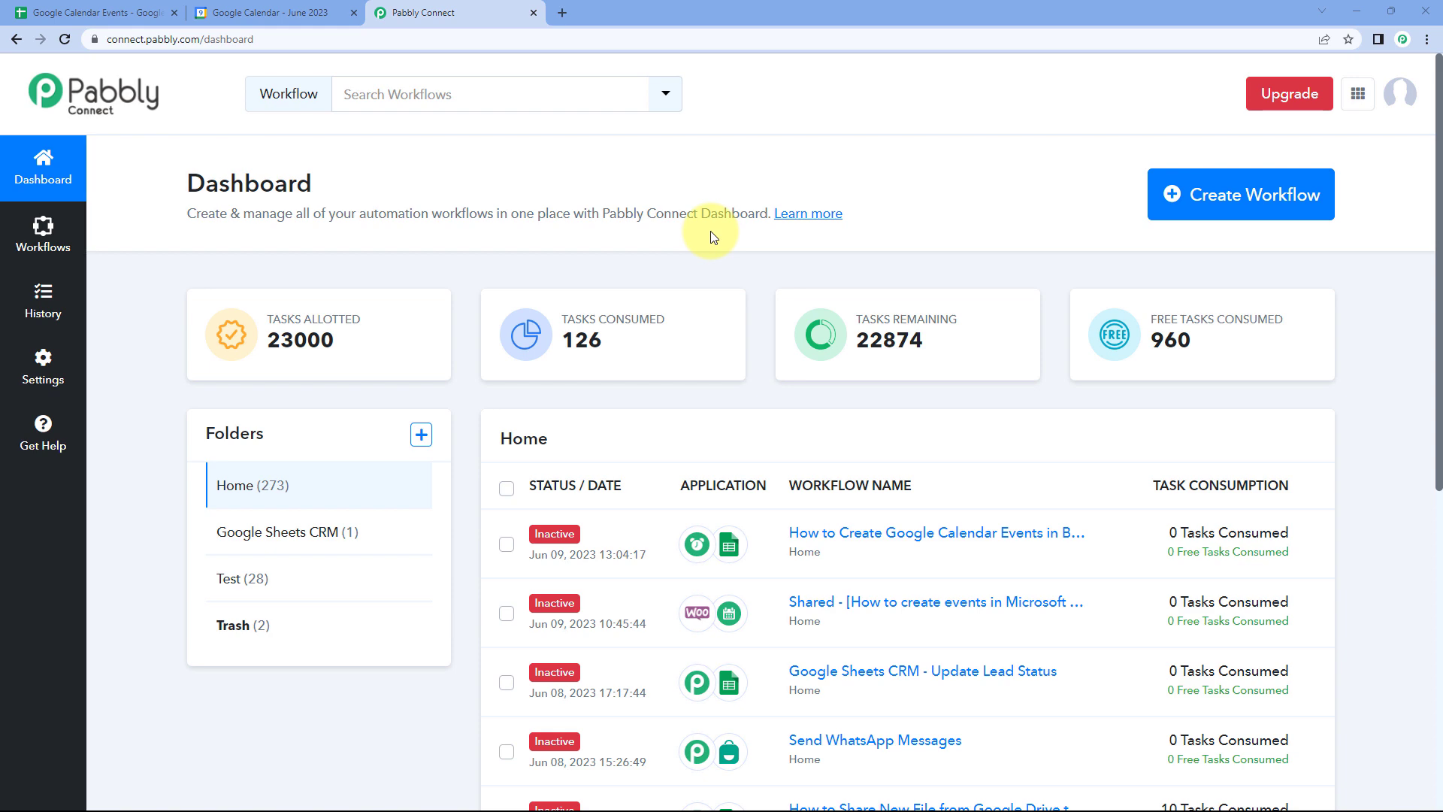
Create a new workflow named "Google Sheets to Google Calendar".
left_click(1193, 213)
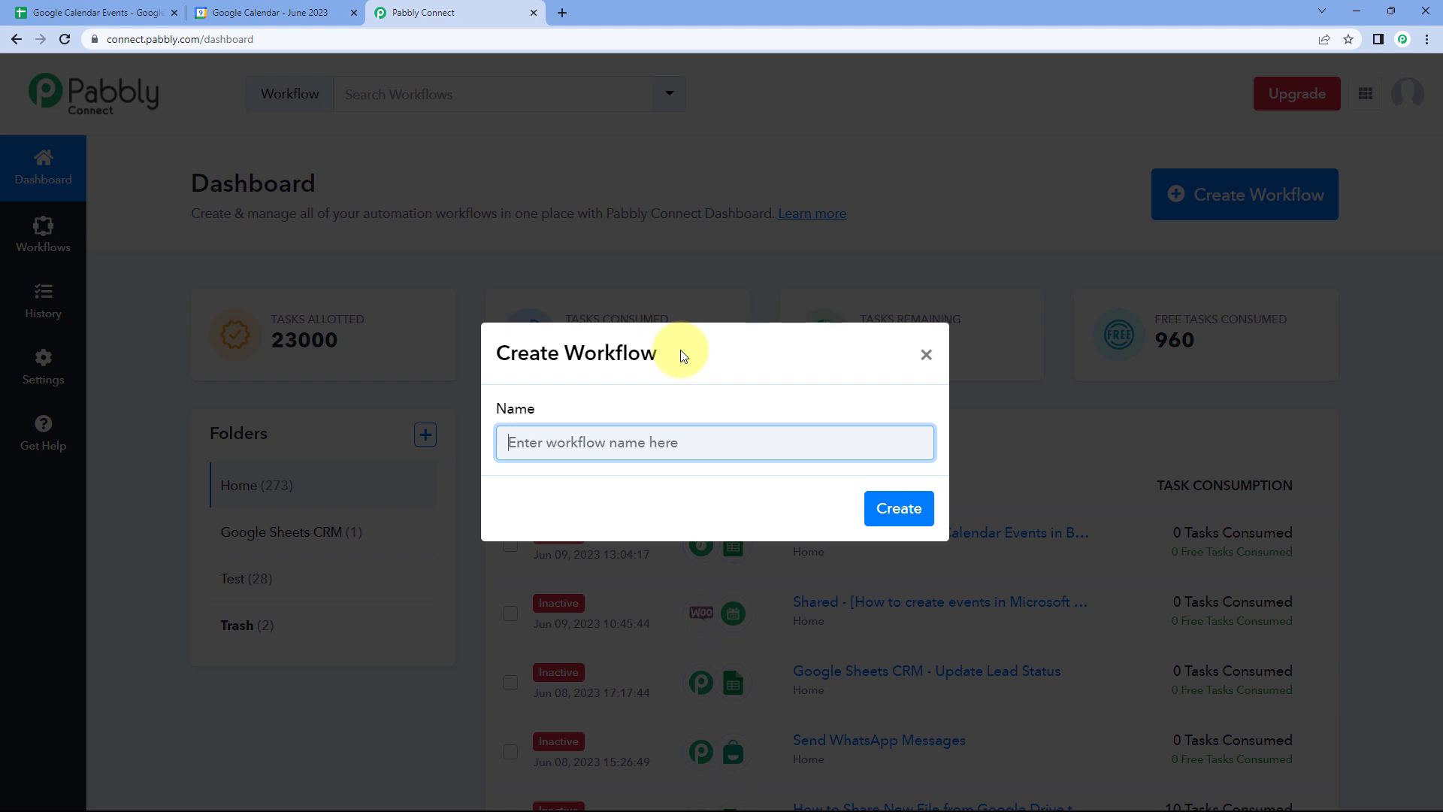
type("Google Sheets to Google Calendar")
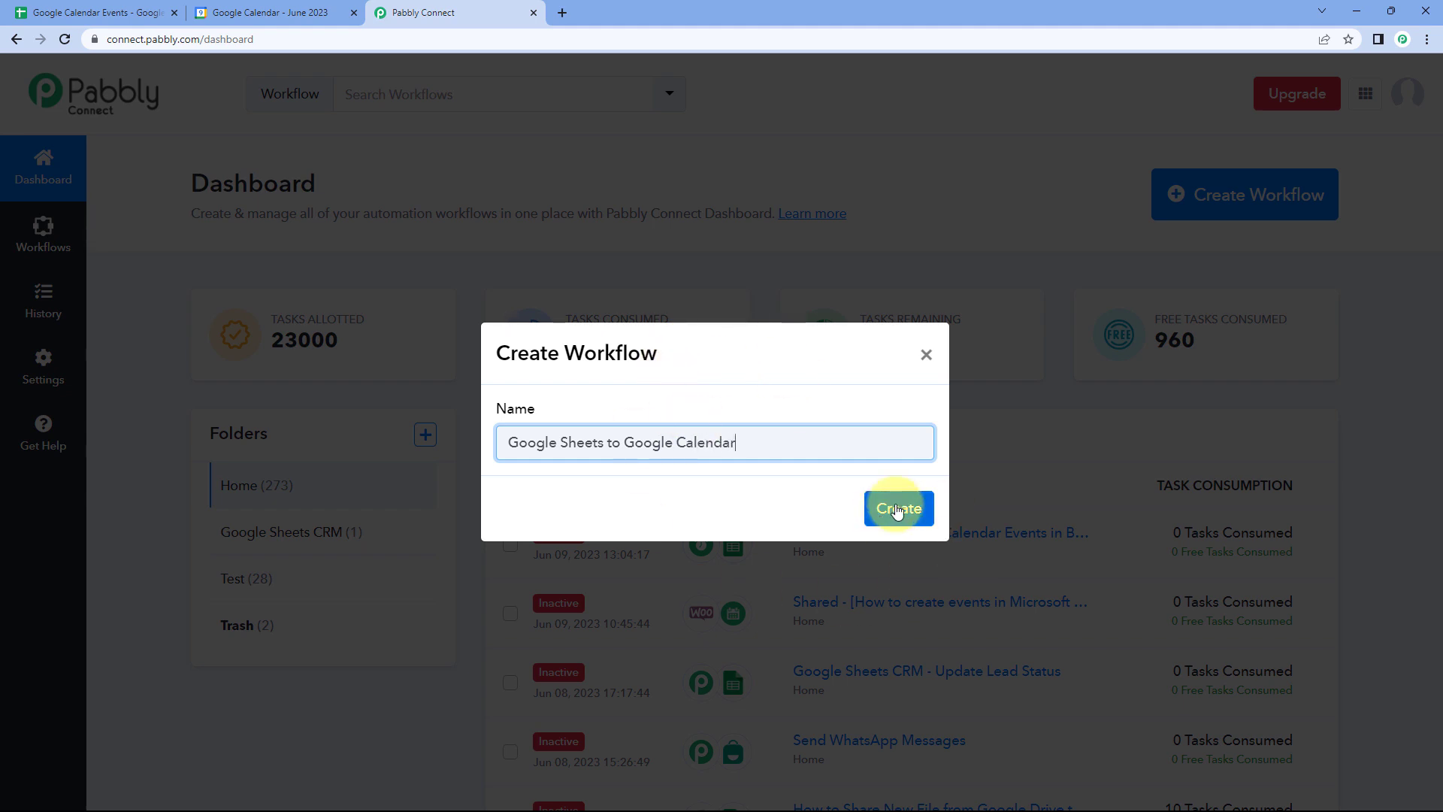
left_click(896, 506)
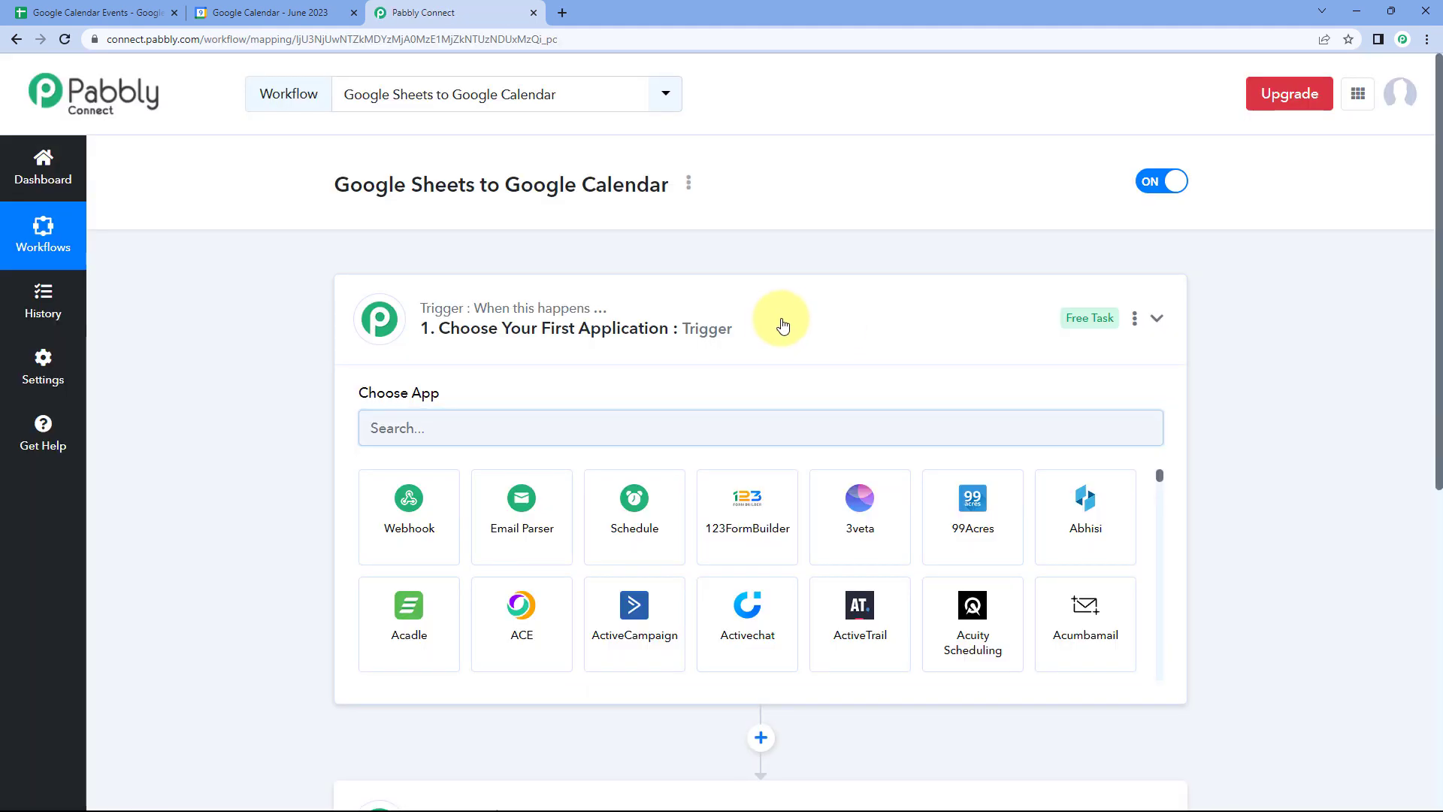
Examine the workflow's trigger and action steps with the trigger collapsed, and reopen the trigger's app selection.
left_click(779, 325)
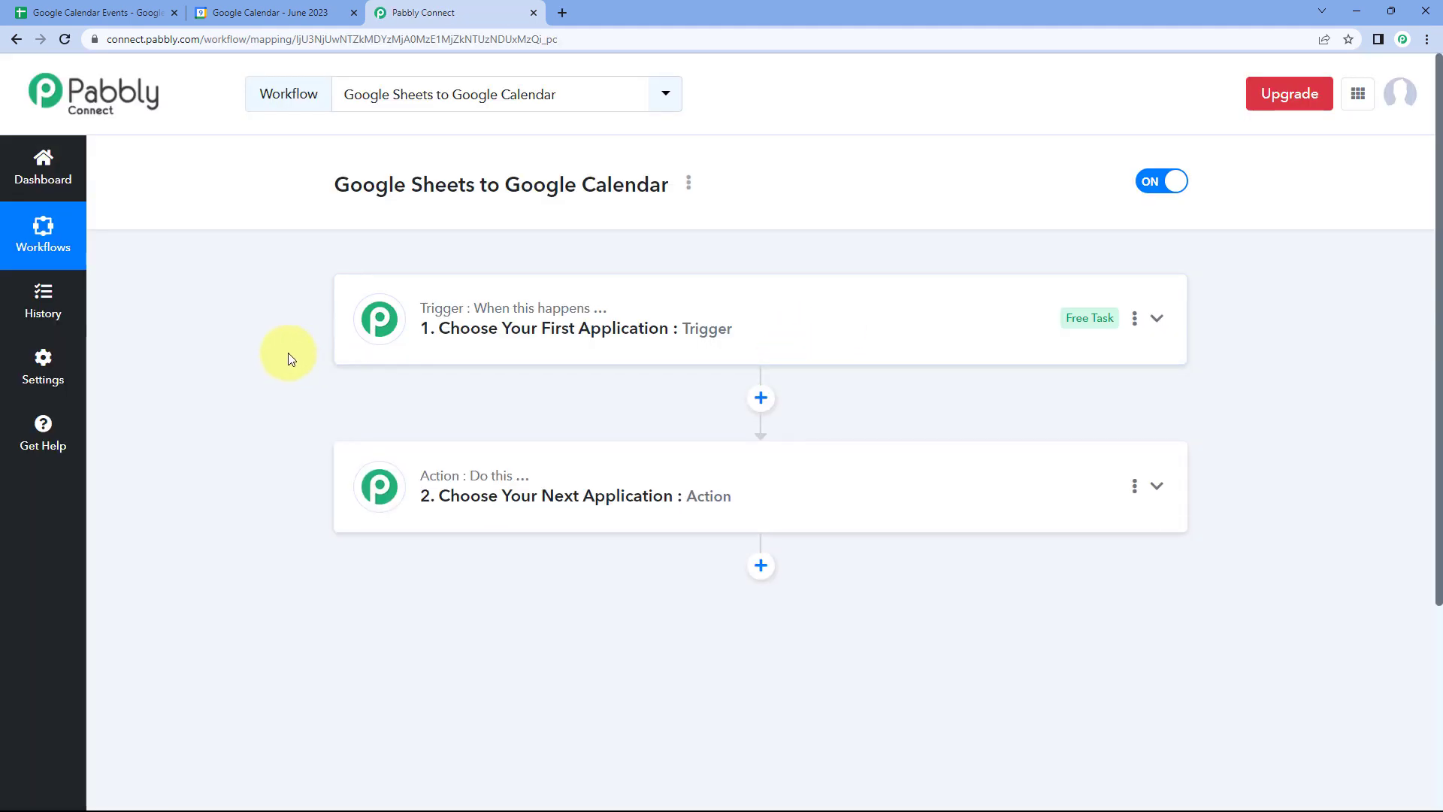
scroll(298, 333, "down", 1)
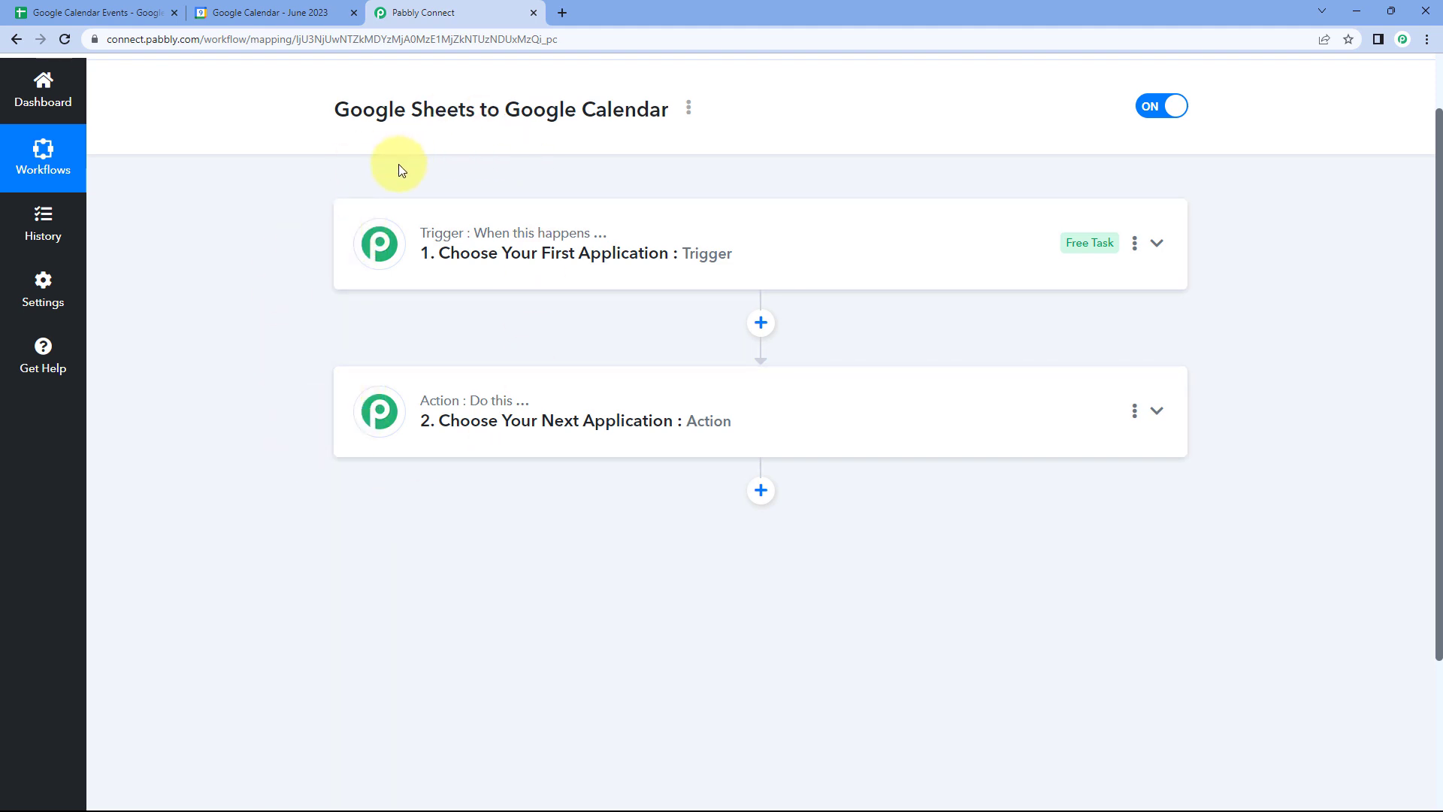
mouse_move(451, 240)
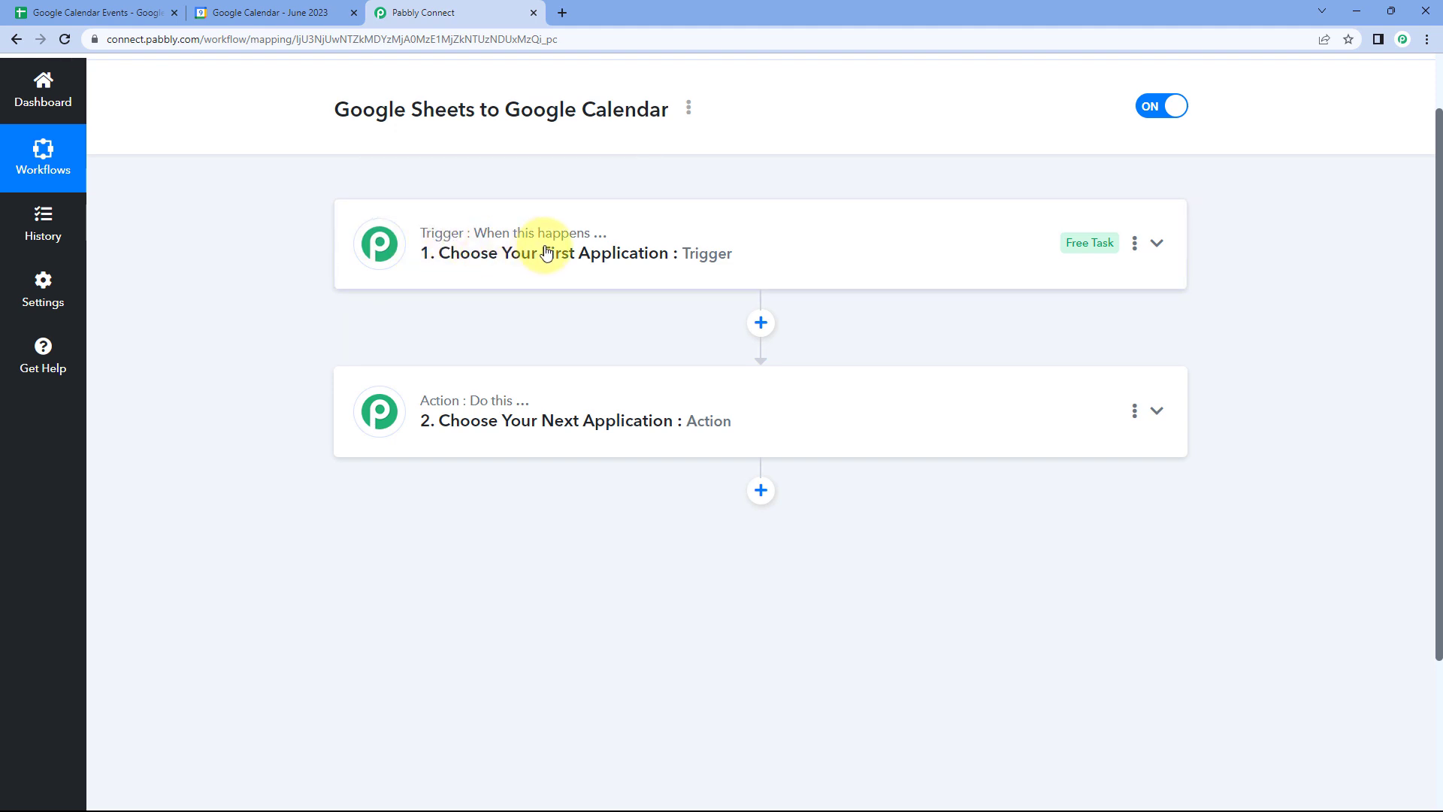
mouse_move(425, 413)
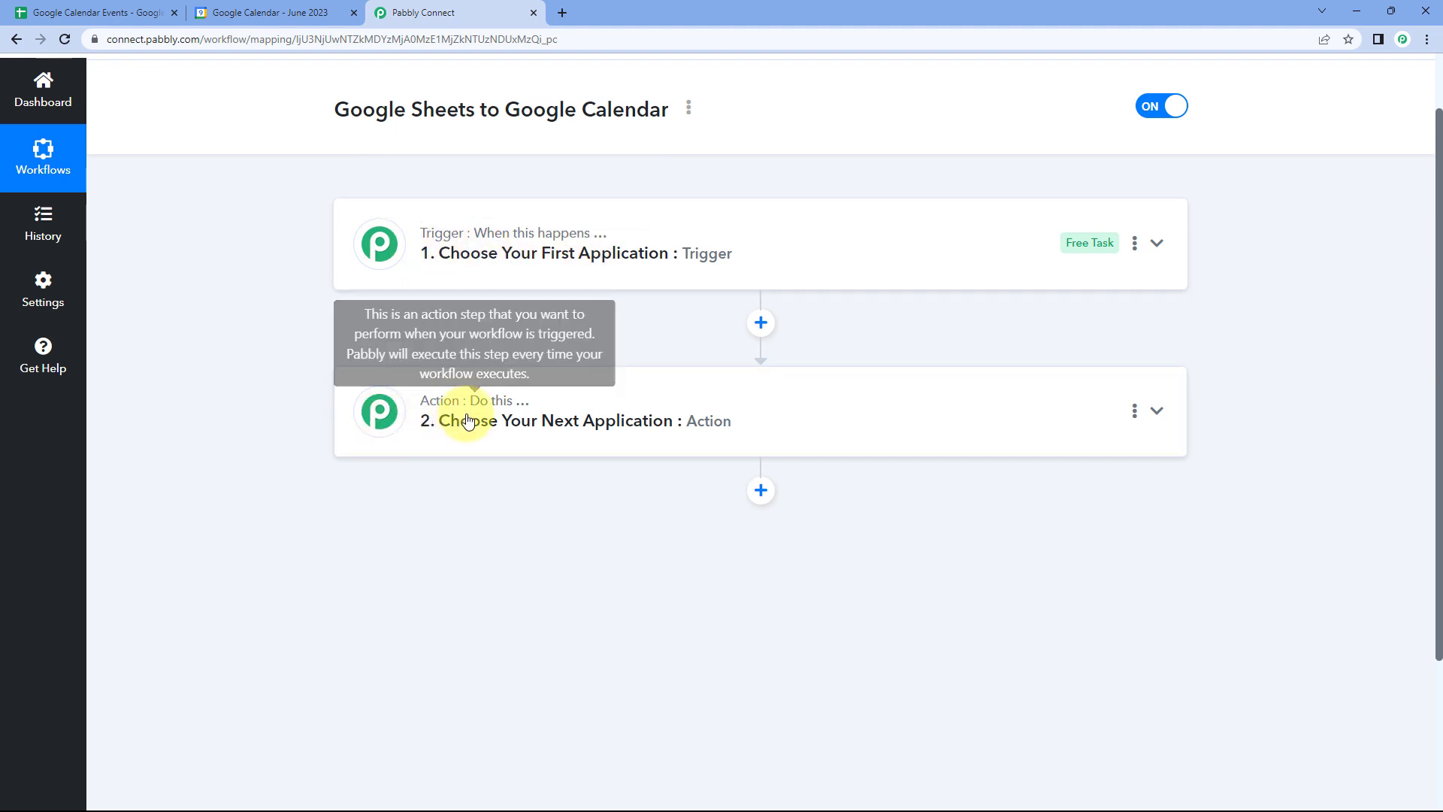
left_click(707, 260)
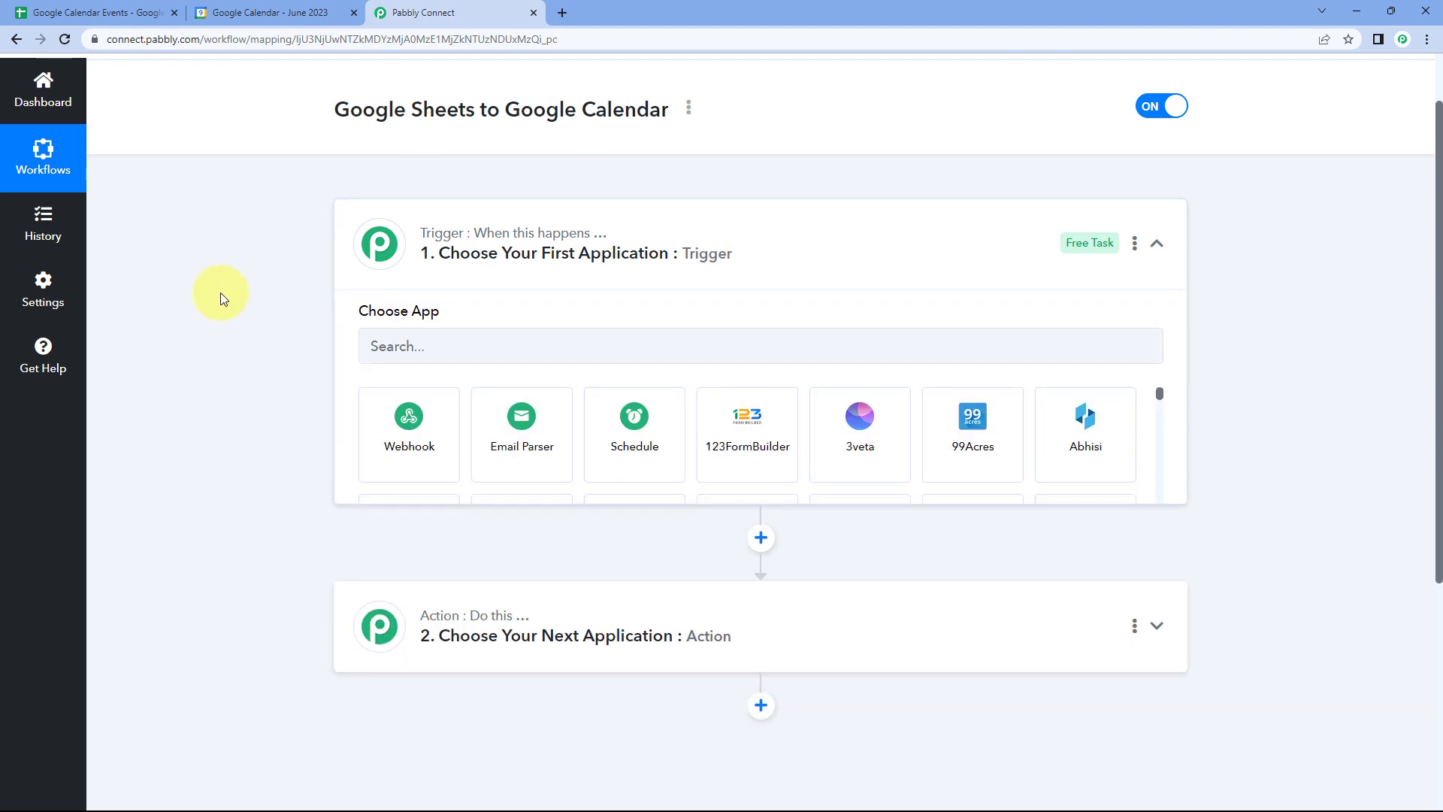
scroll(275, 345, "down", 1)
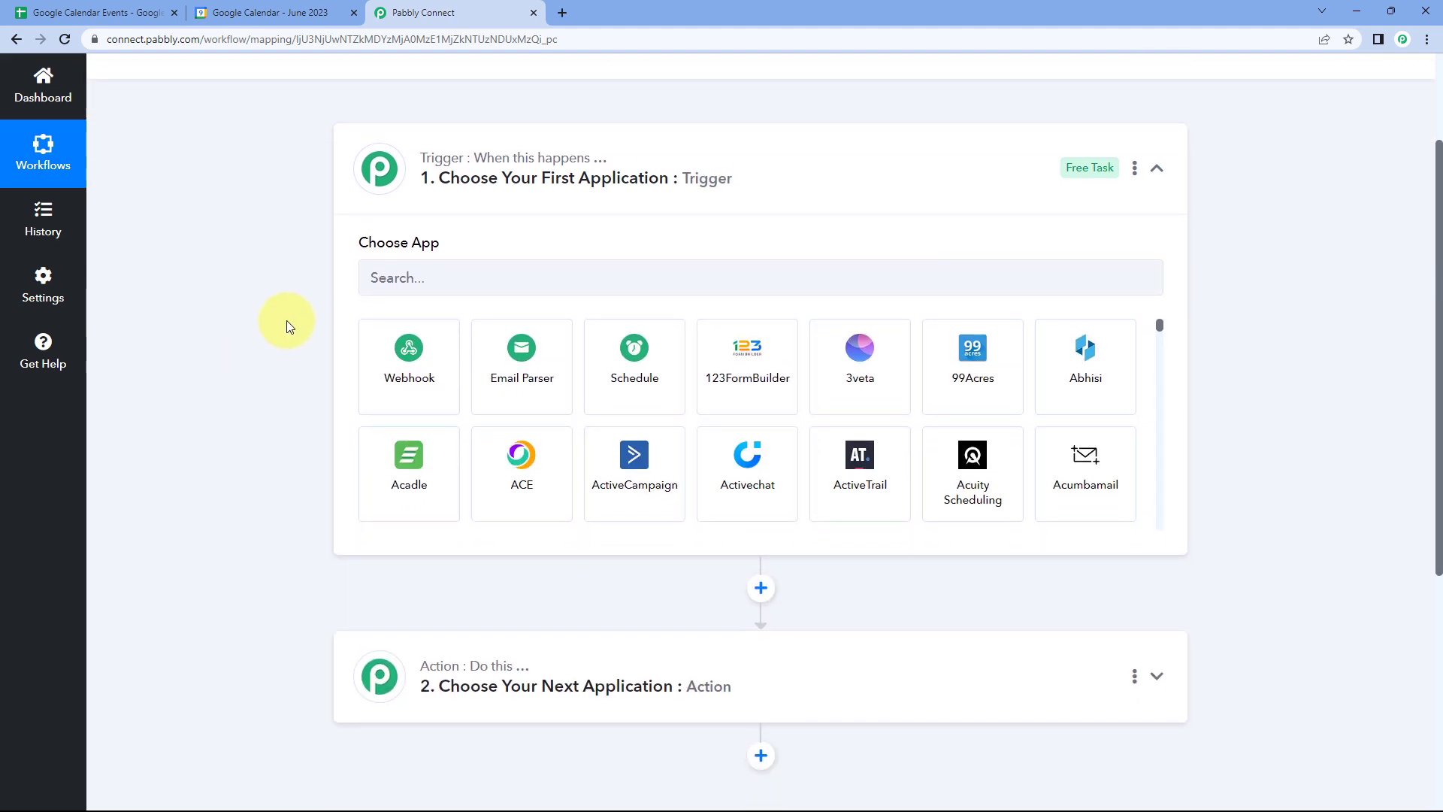
Switch to Google Sheets and Google Calendar to examine the event rows, their Status column and the June 2023 events.
left_click(101, 13)
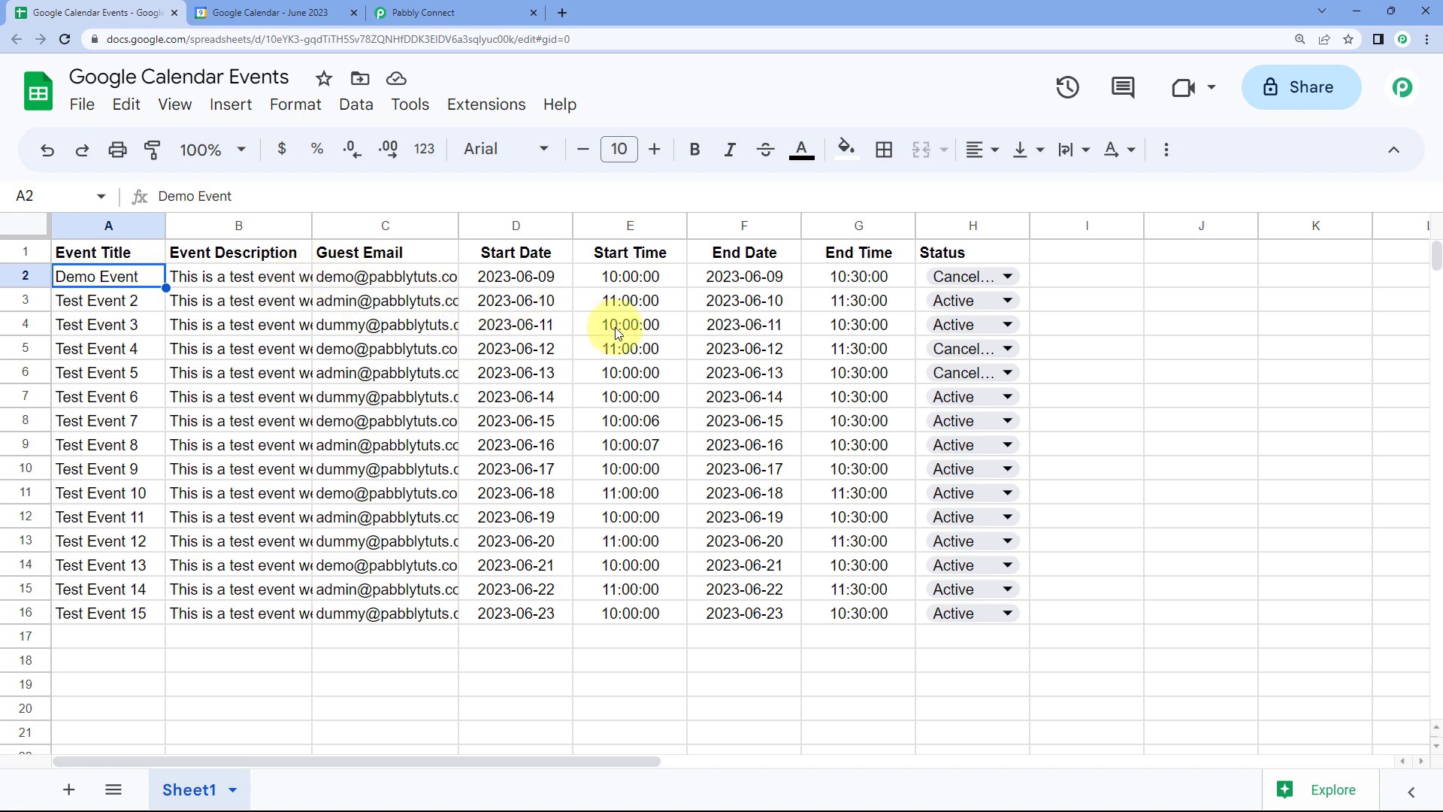
left_click(285, 11)
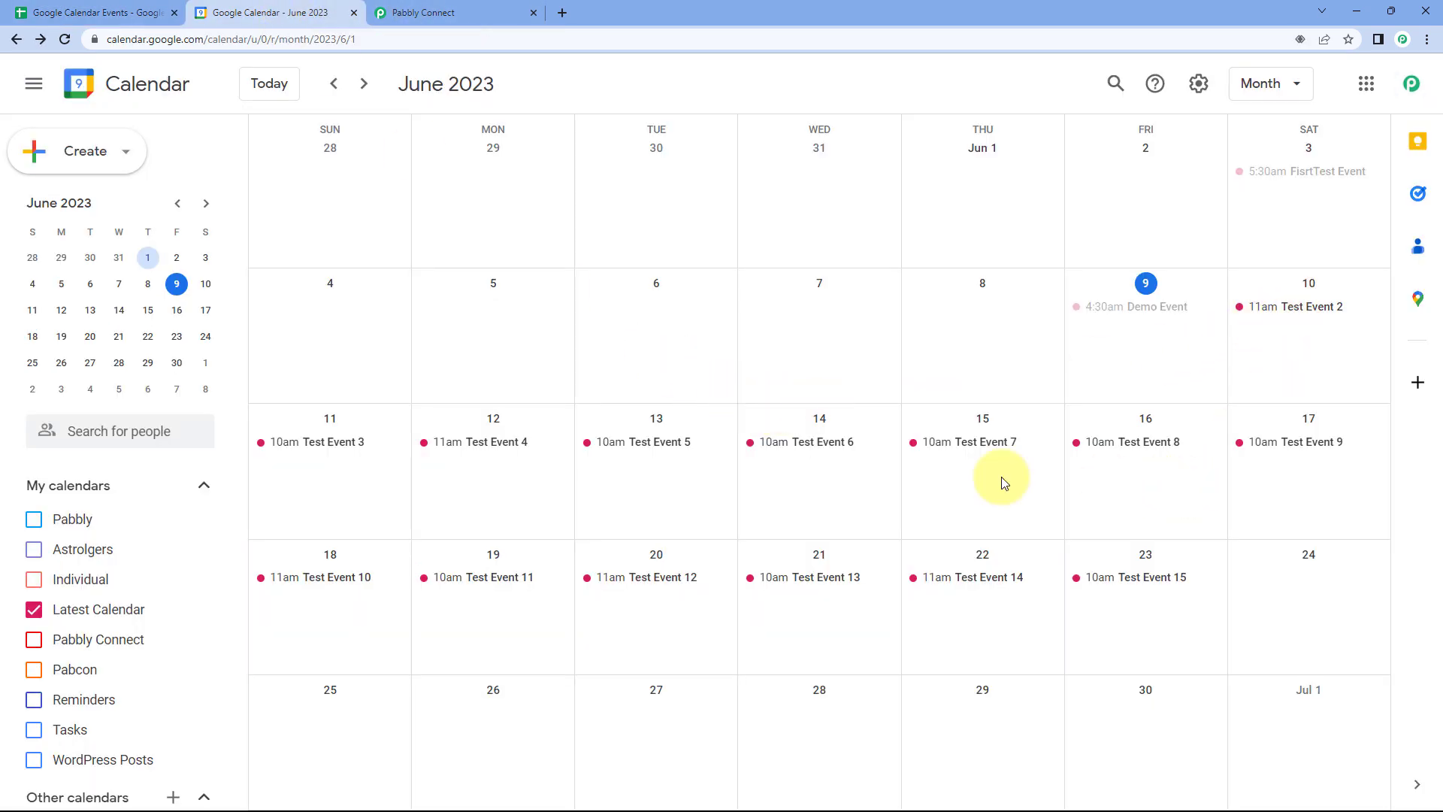
left_click(90, 12)
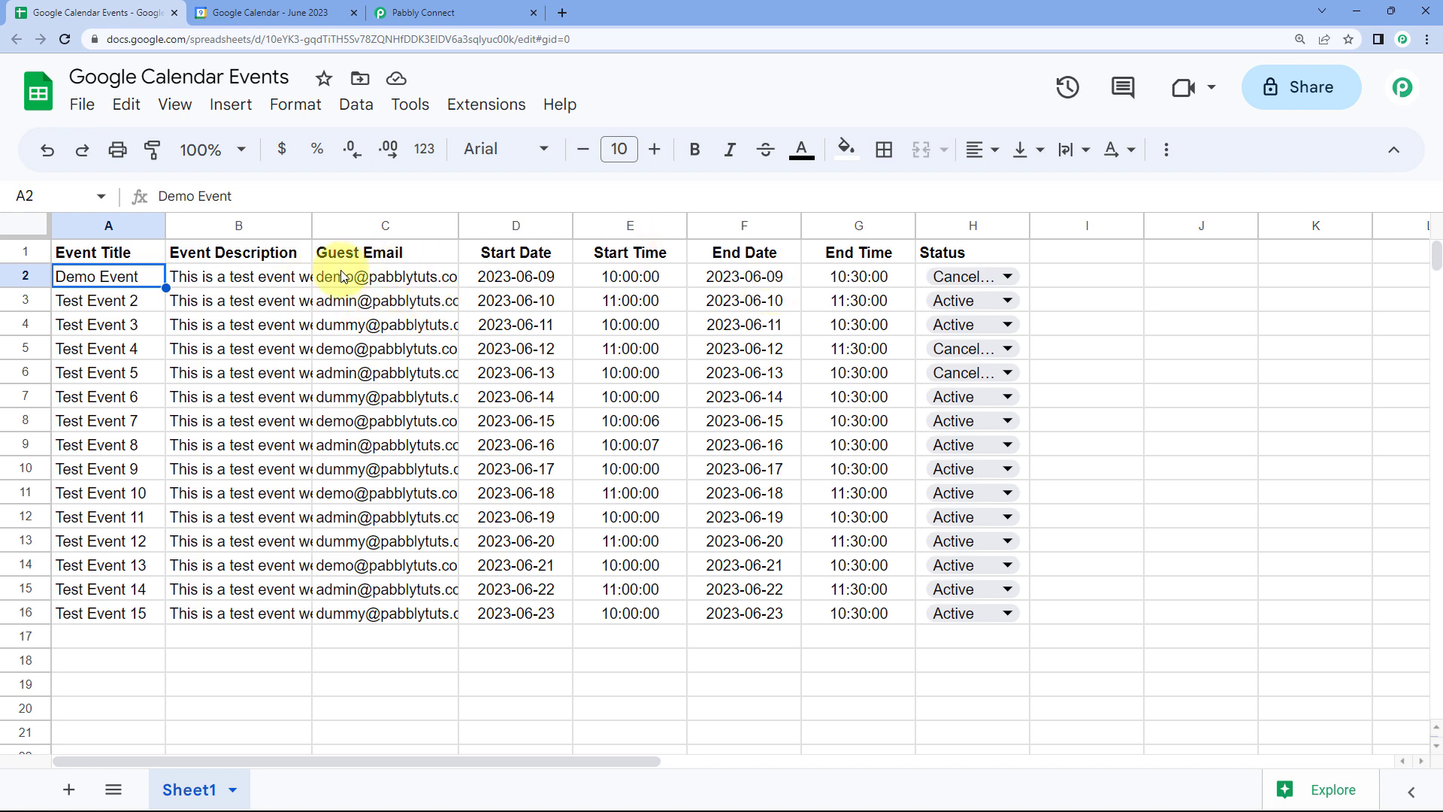
left_click(421, 12)
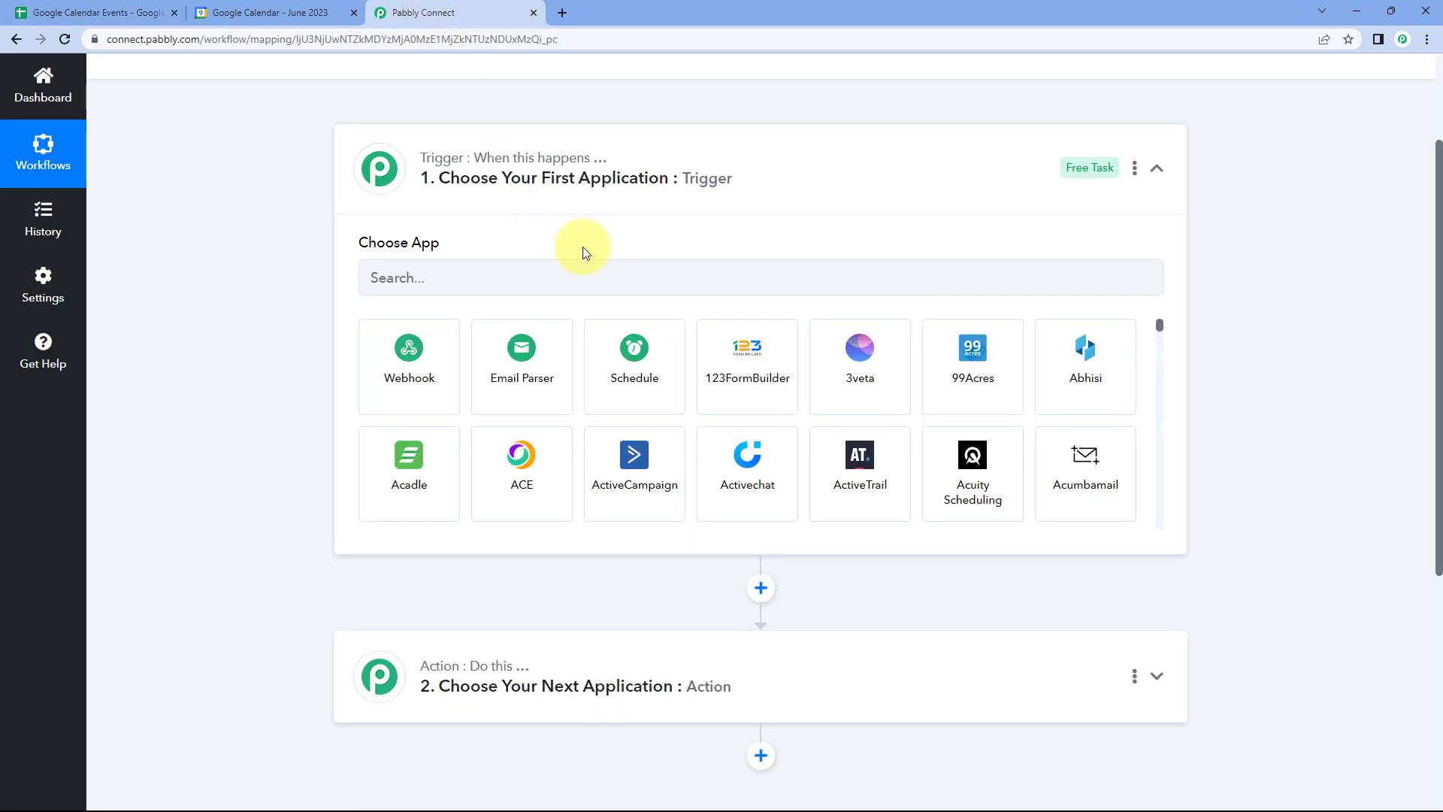
left_click(106, 13)
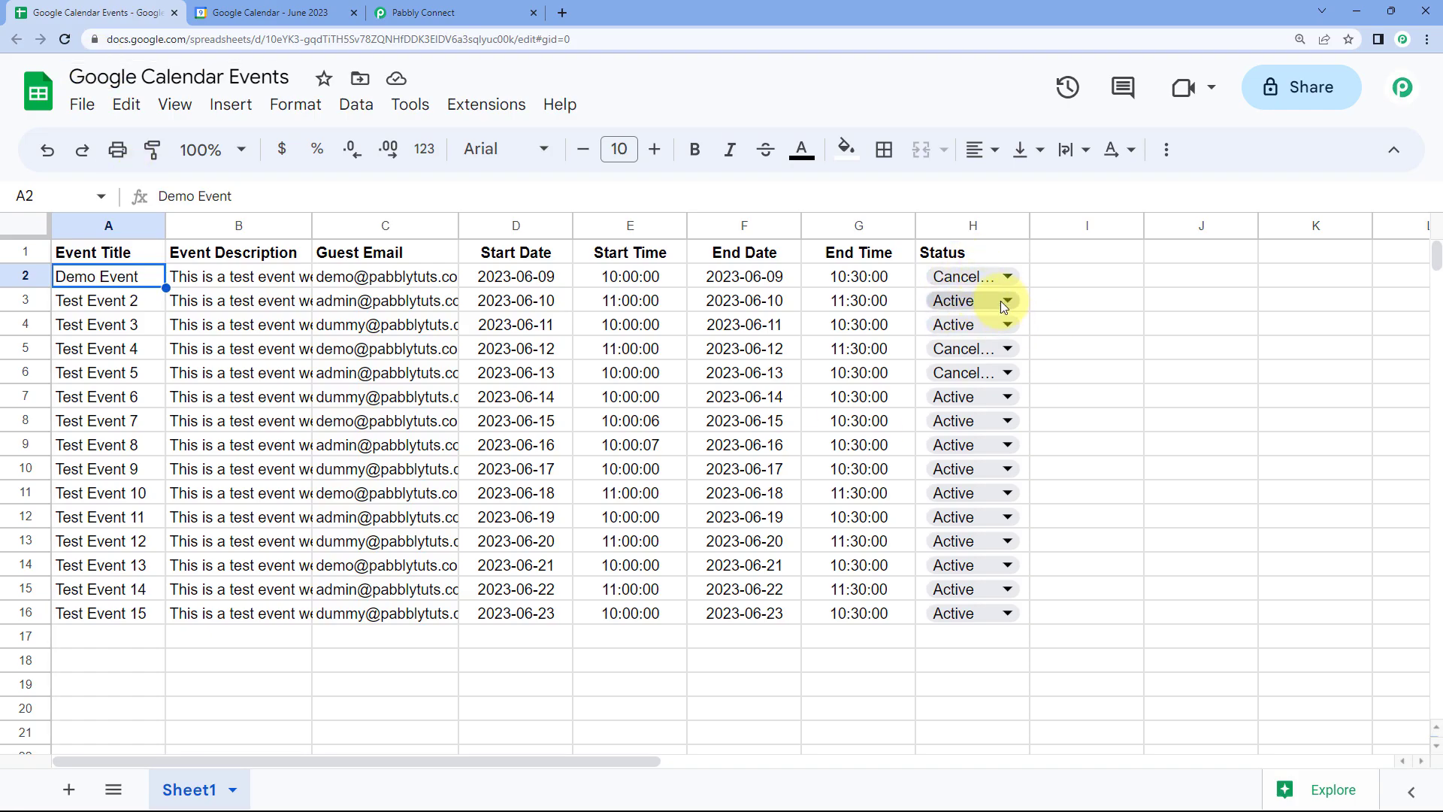
left_click(488, 15)
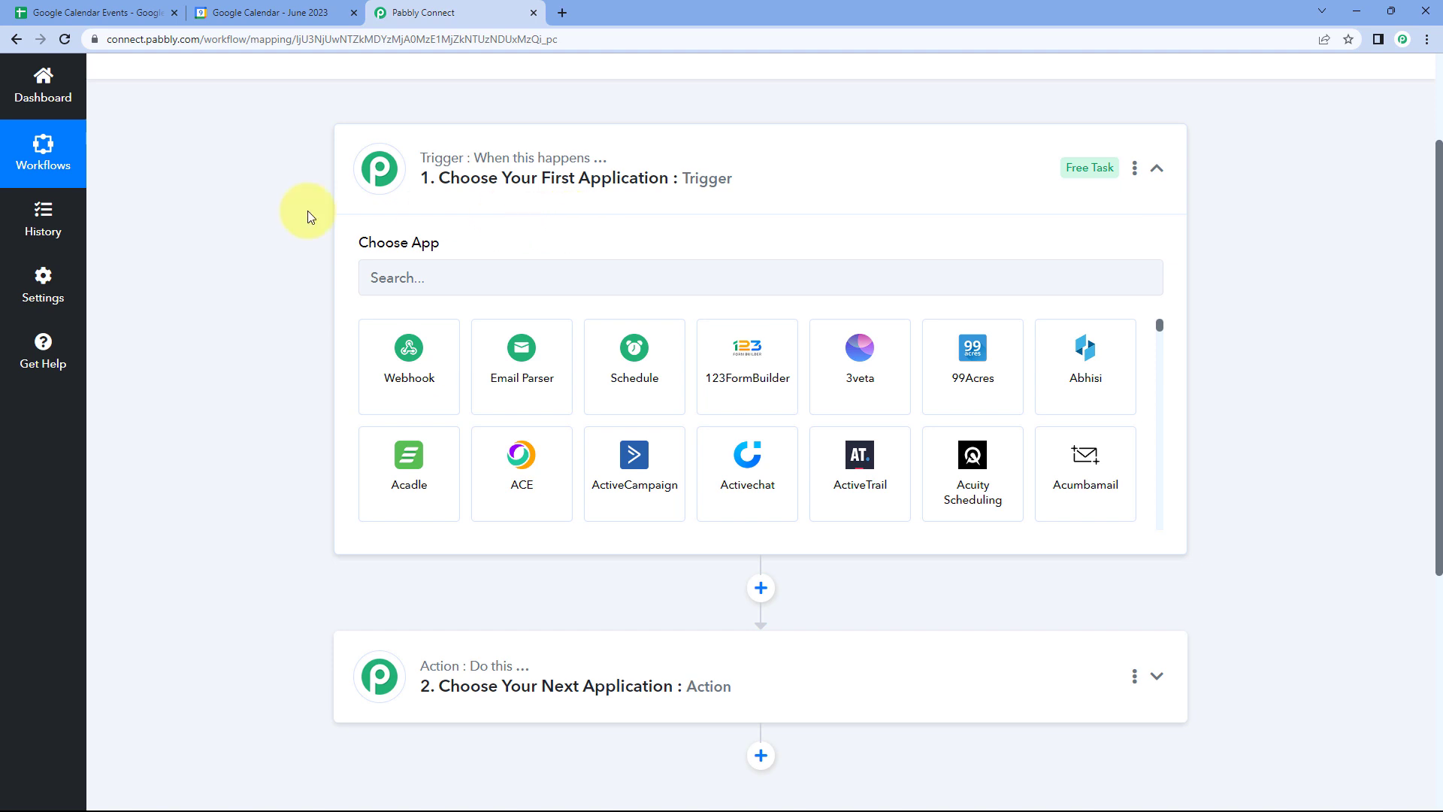
scroll(291, 213, "down", 4)
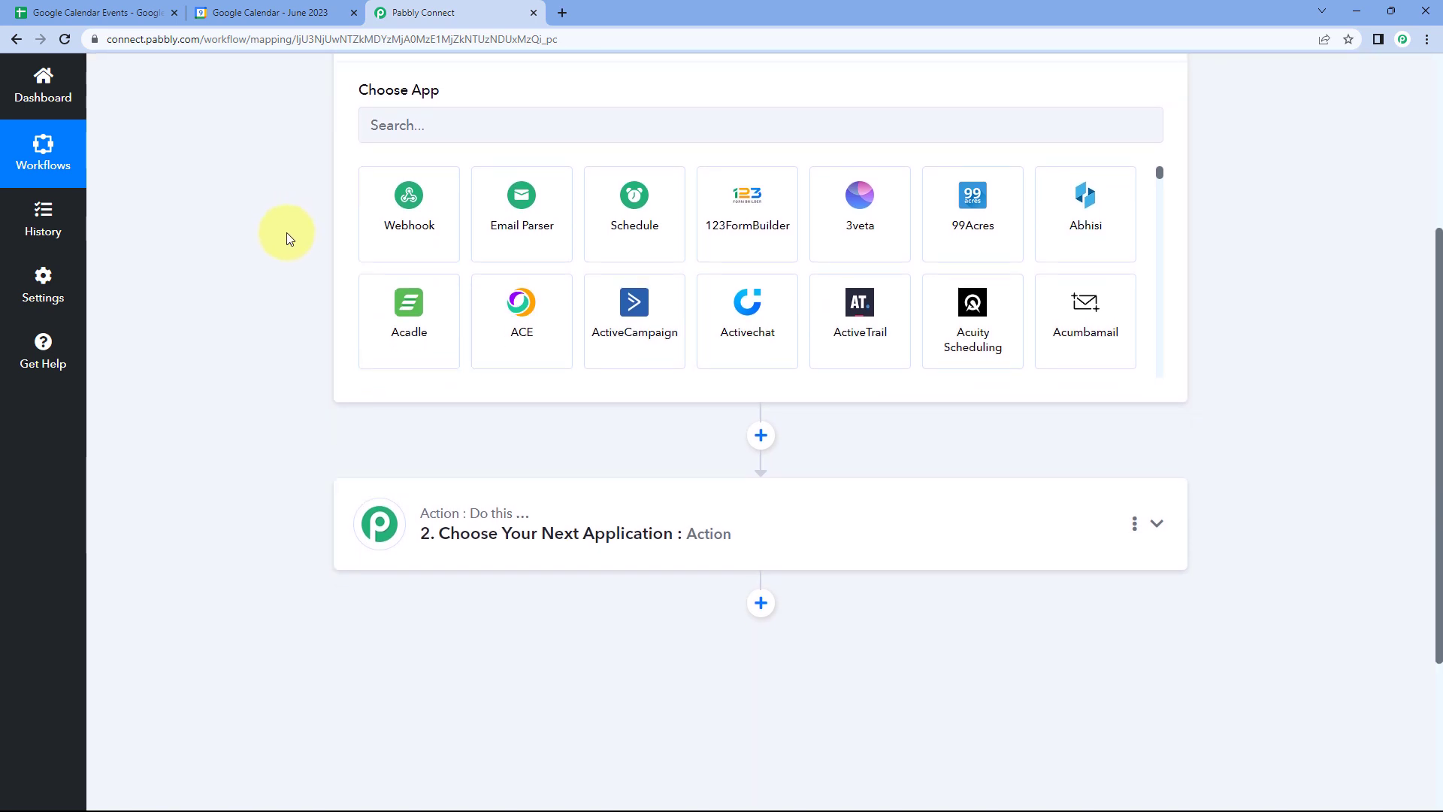
left_click(49, 13)
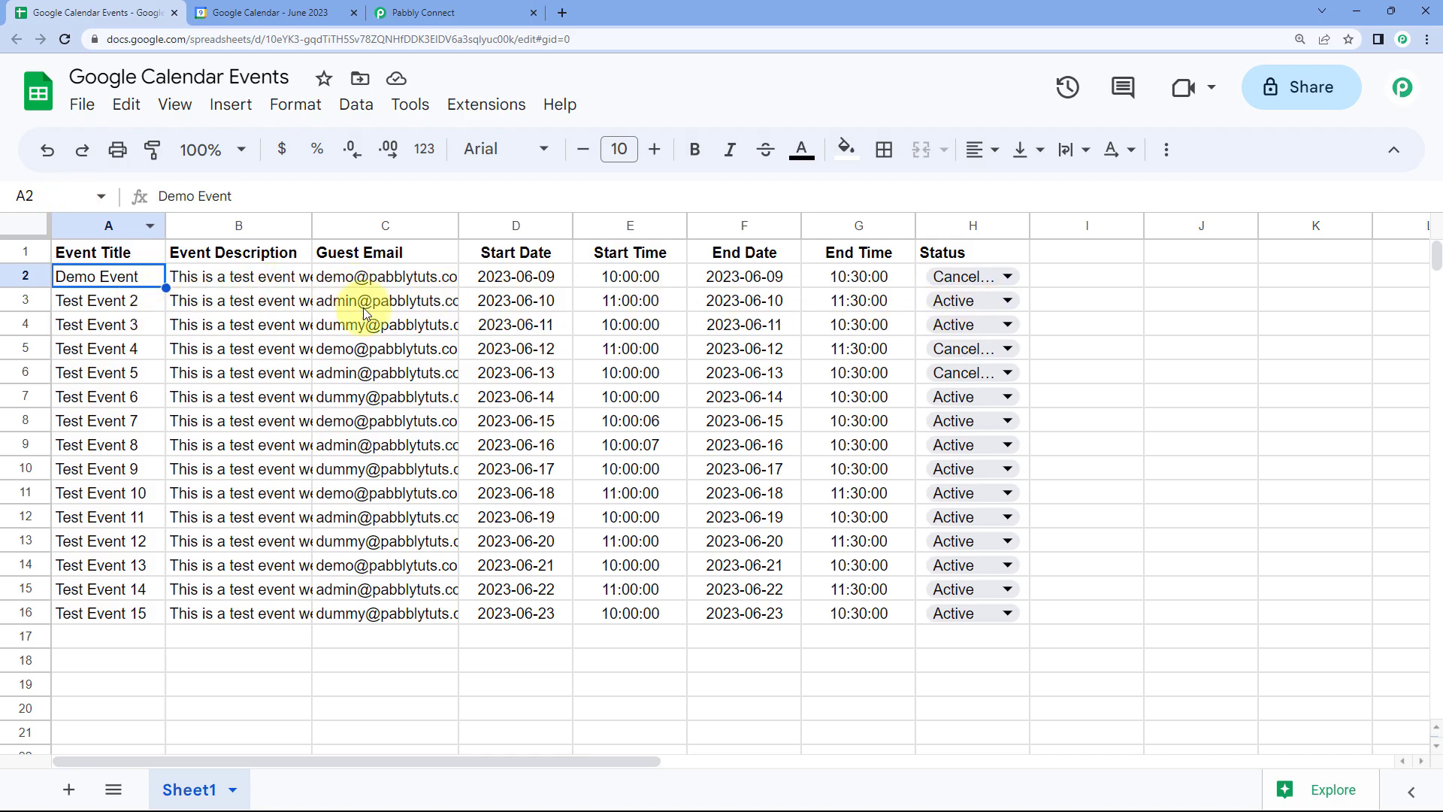
left_click(425, 13)
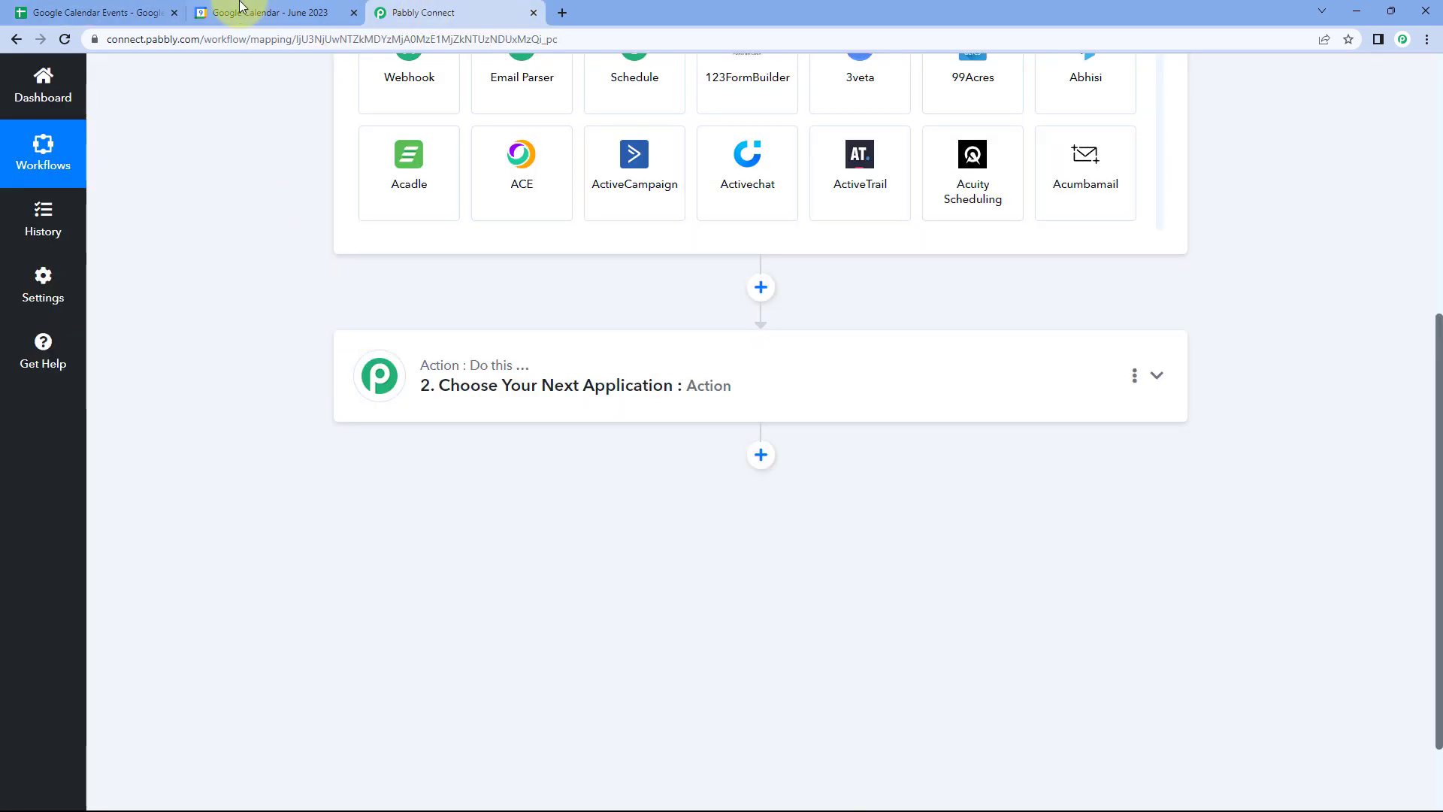
left_click(263, 13)
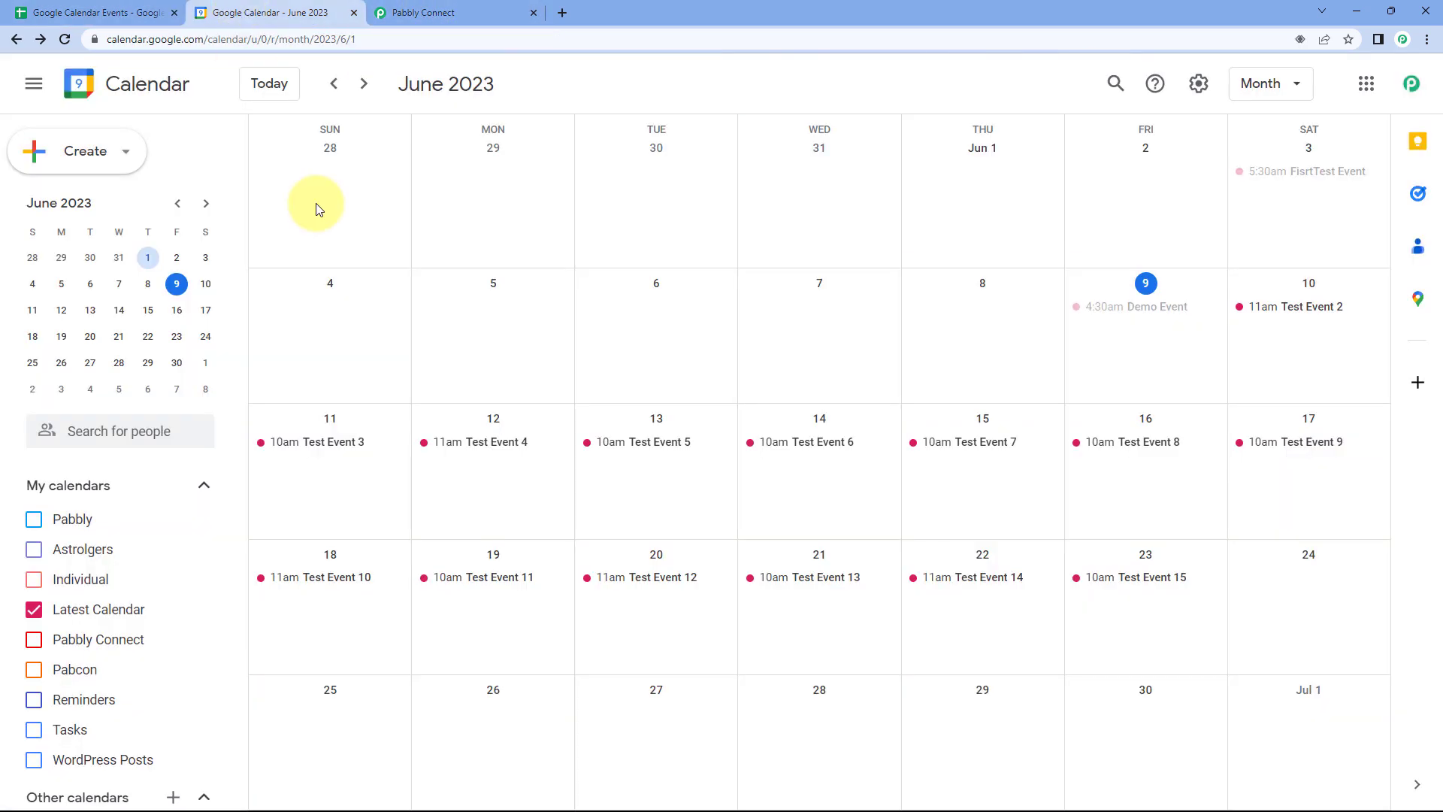
Back in Pabbly Connect, set the trigger app to Google Sheets and the trigger event to New or Updated Spreadsheet Row.
left_click(481, 12)
scroll(561, 331, "up", 4)
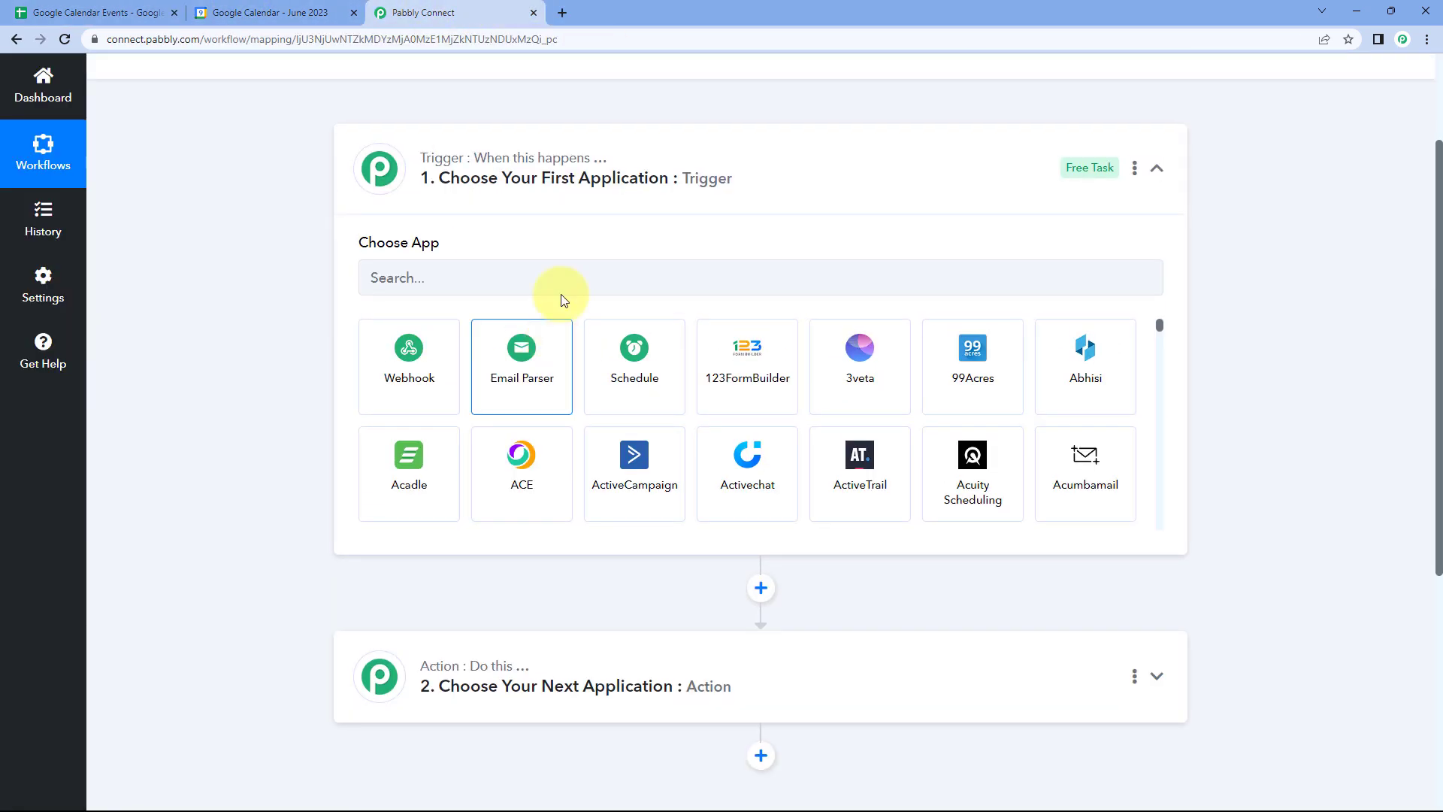
left_click(452, 278)
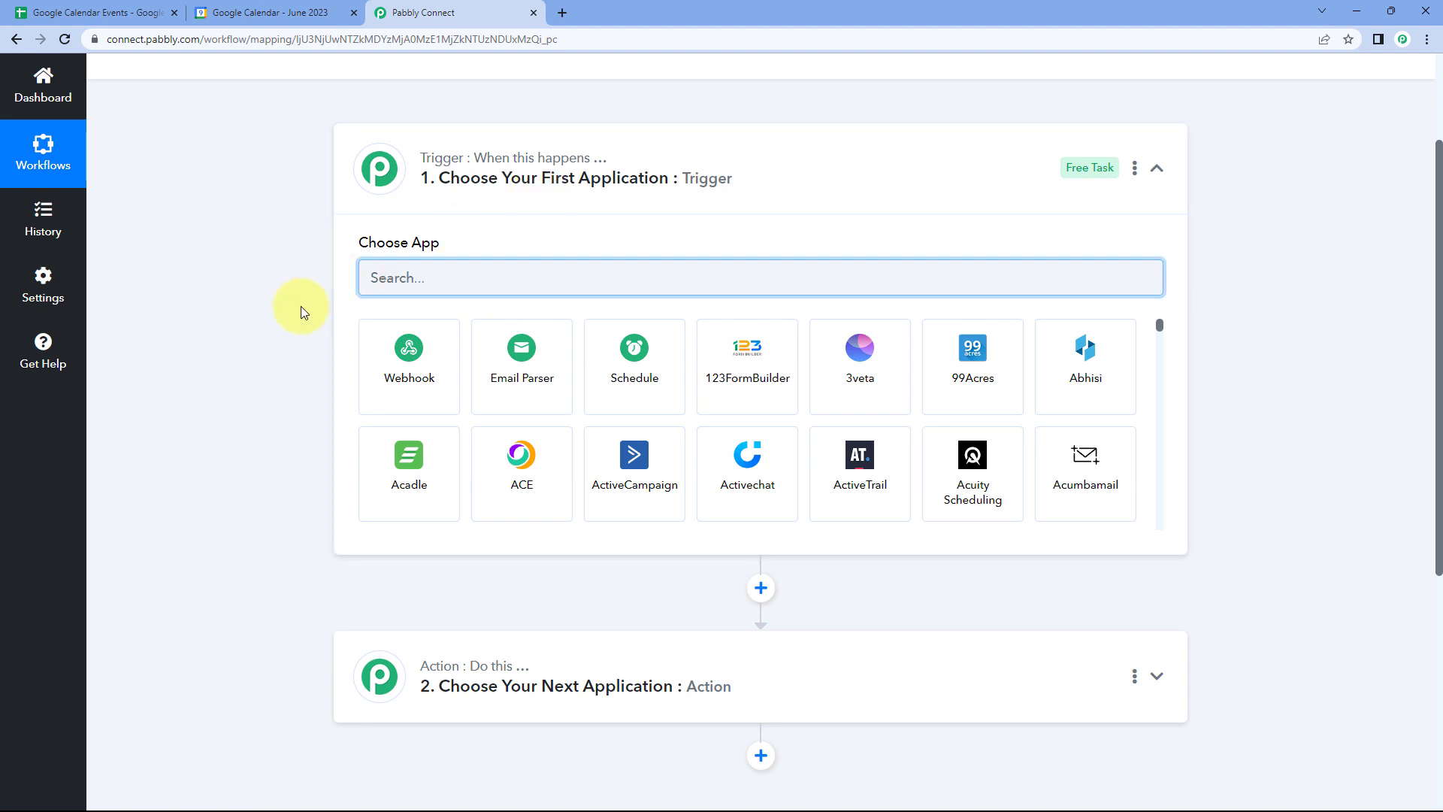
type("Google Sheet")
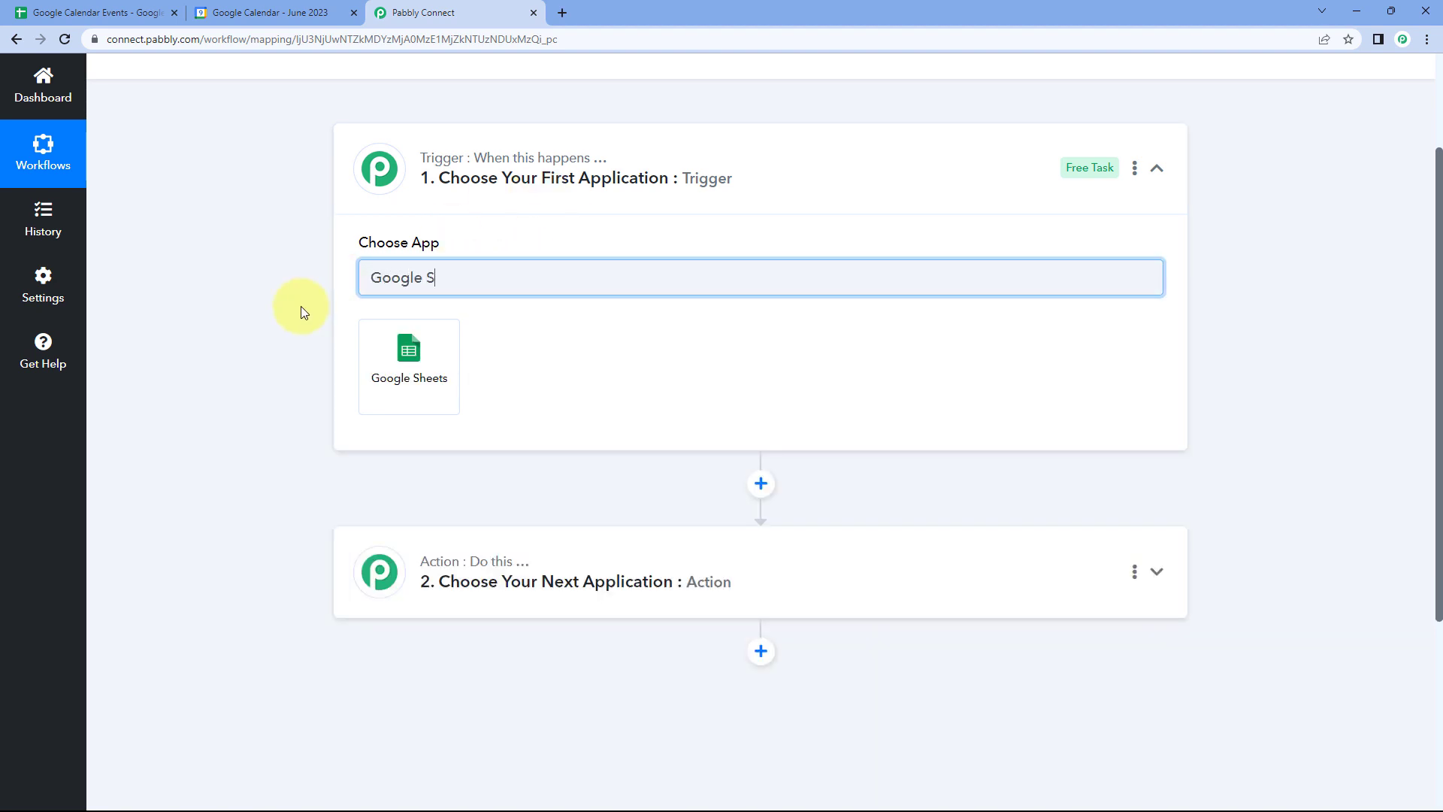
type("s")
left_click(407, 353)
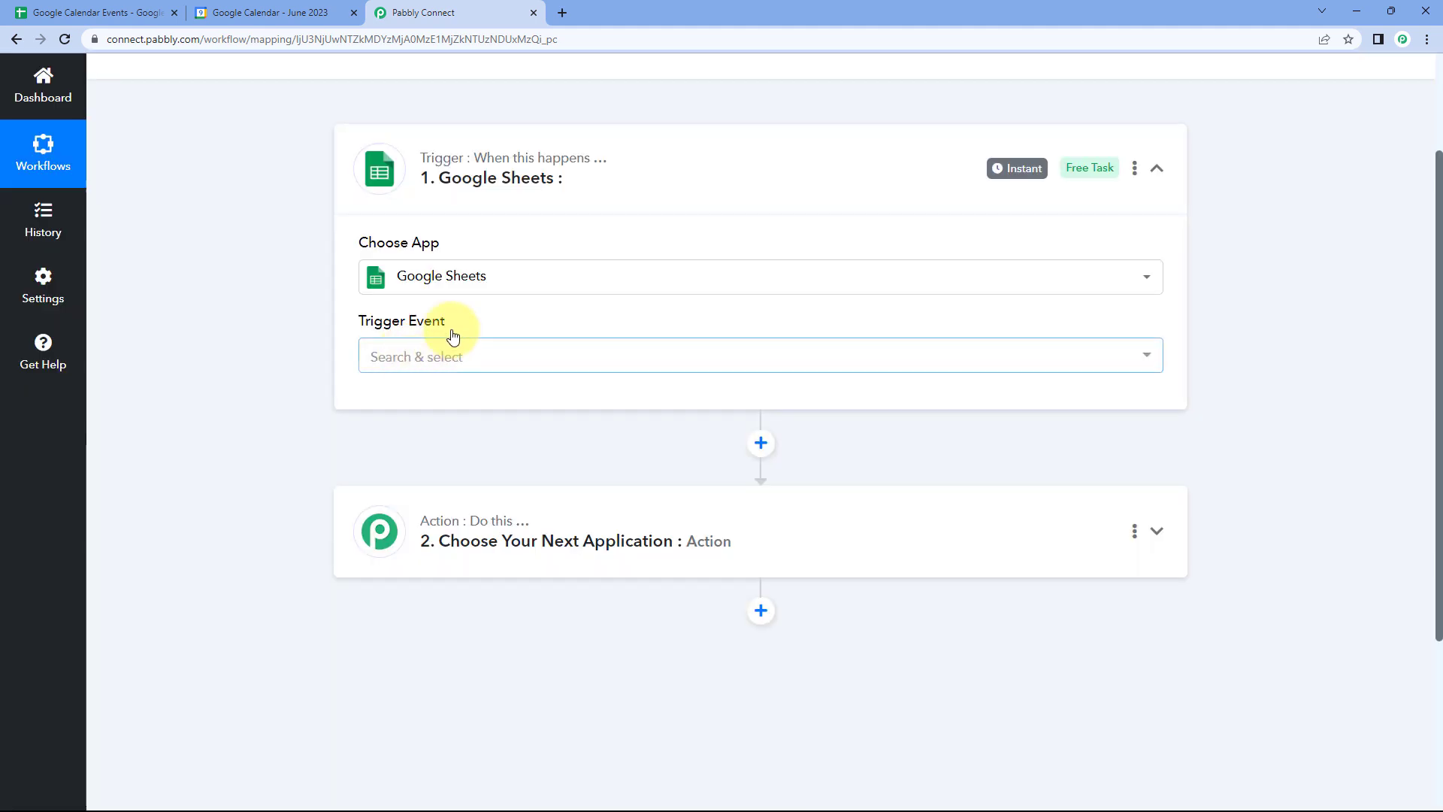
left_click(428, 357)
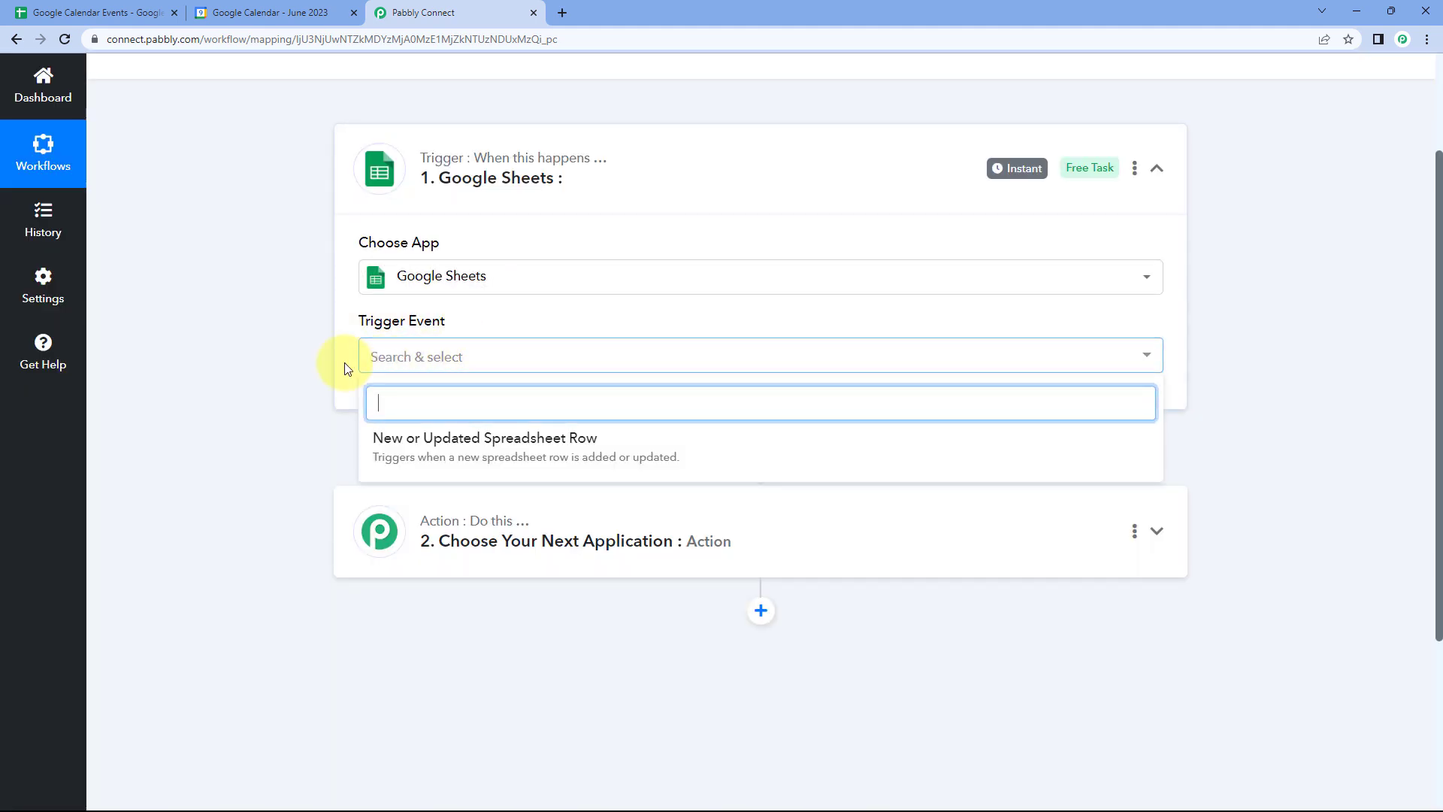
scroll(342, 353, "down", 1)
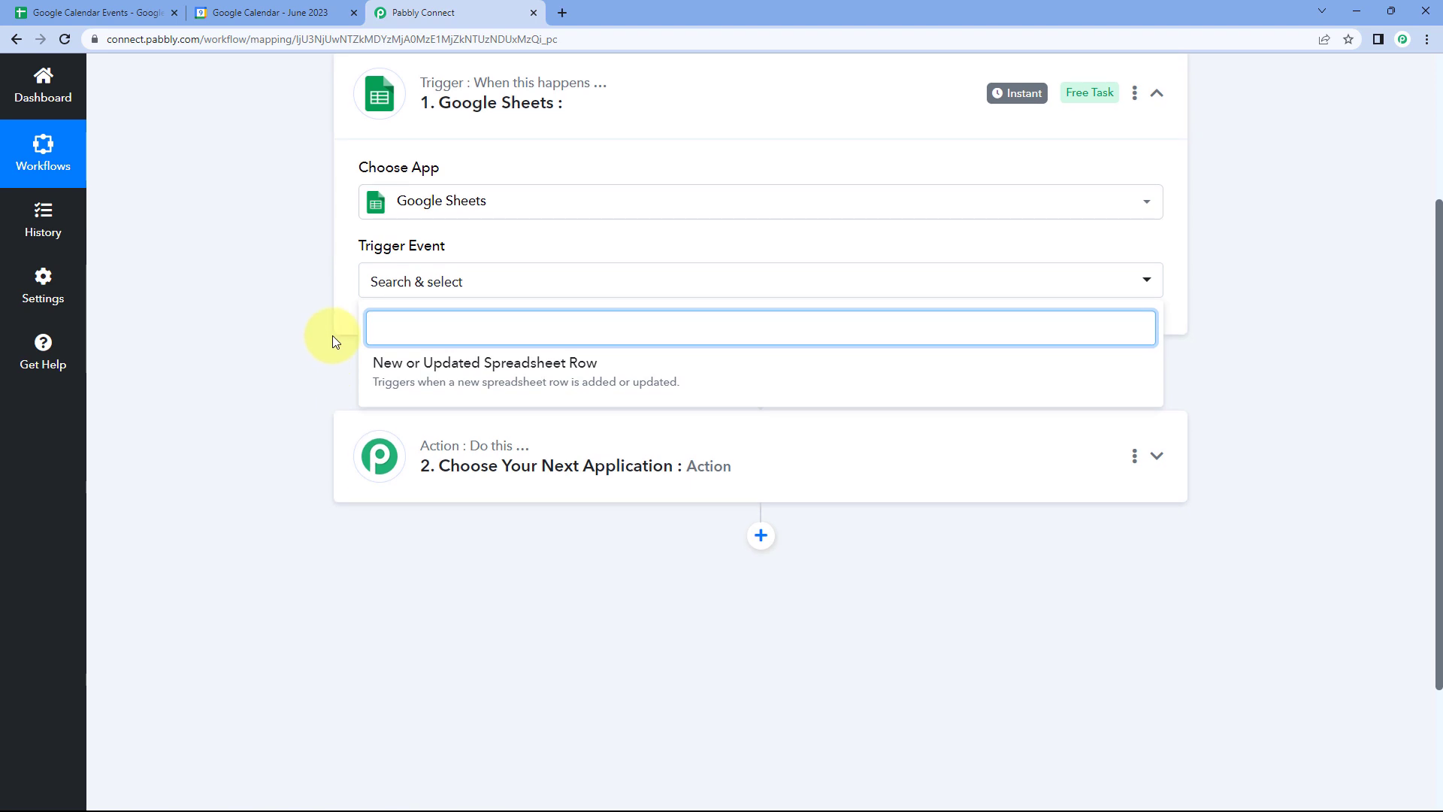
left_click(467, 373)
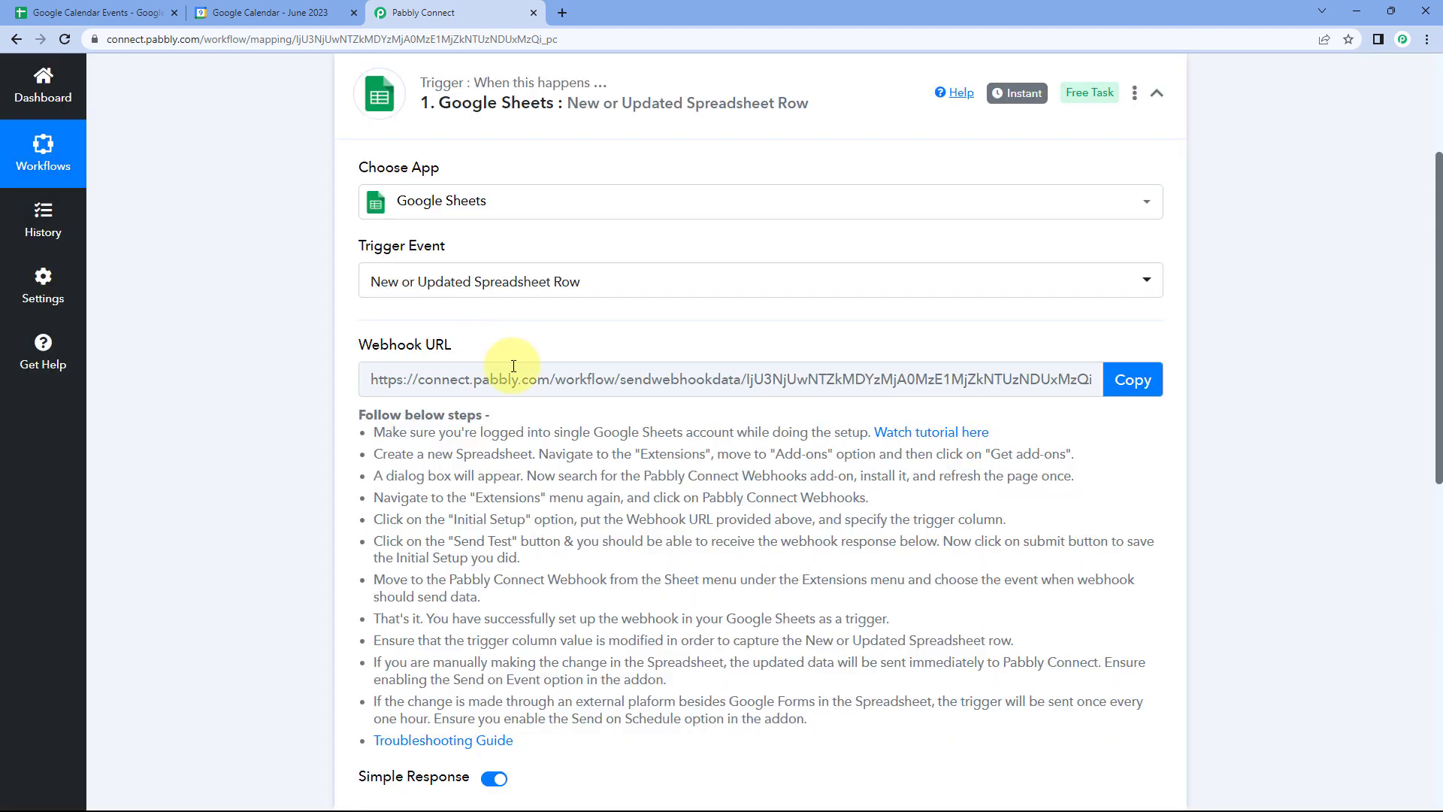
Review the webhook setup instructions of the Google Sheets trigger and copy its webhook URL.
scroll(570, 305, "down", 1)
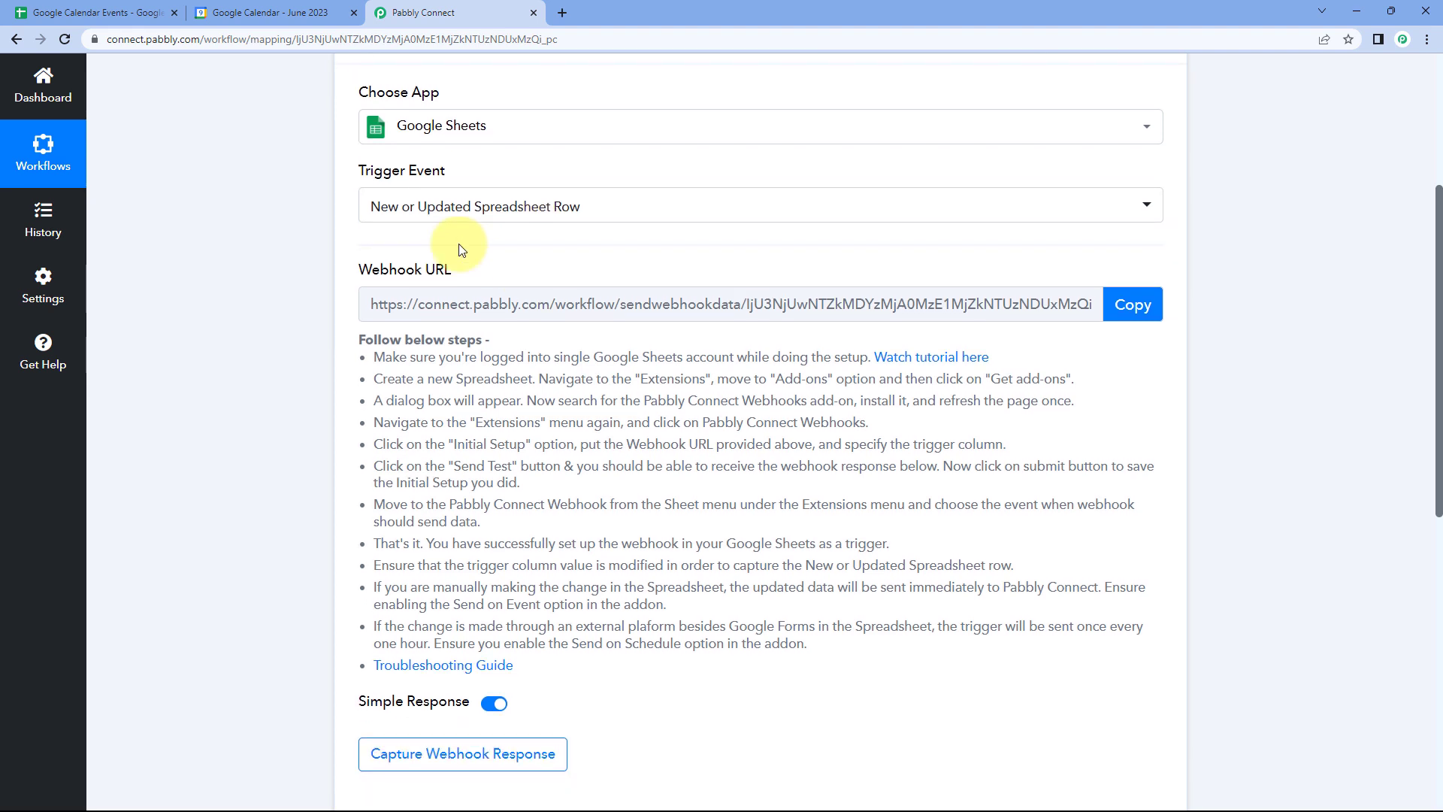
mouse_move(472, 278)
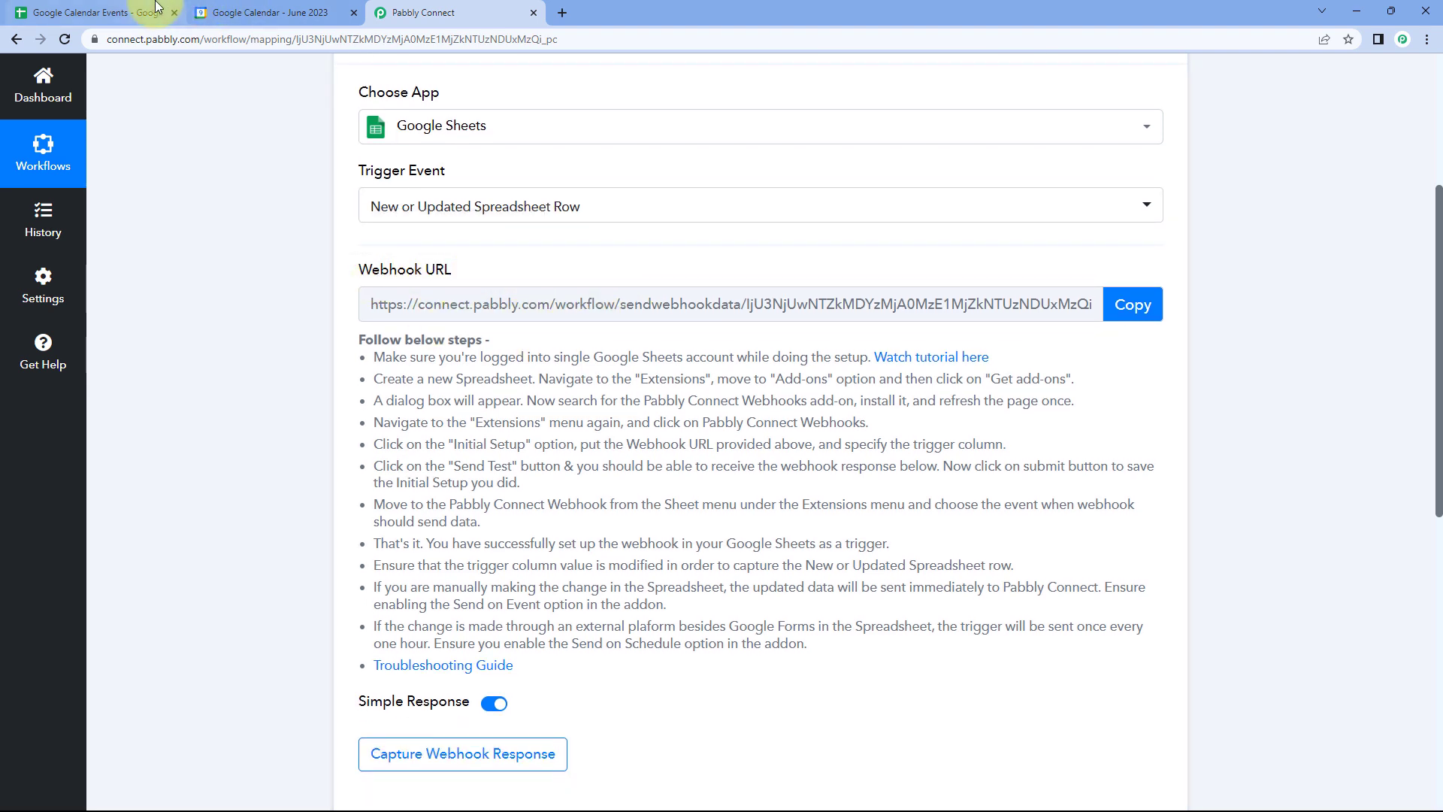
left_click(98, 13)
left_click(425, 11)
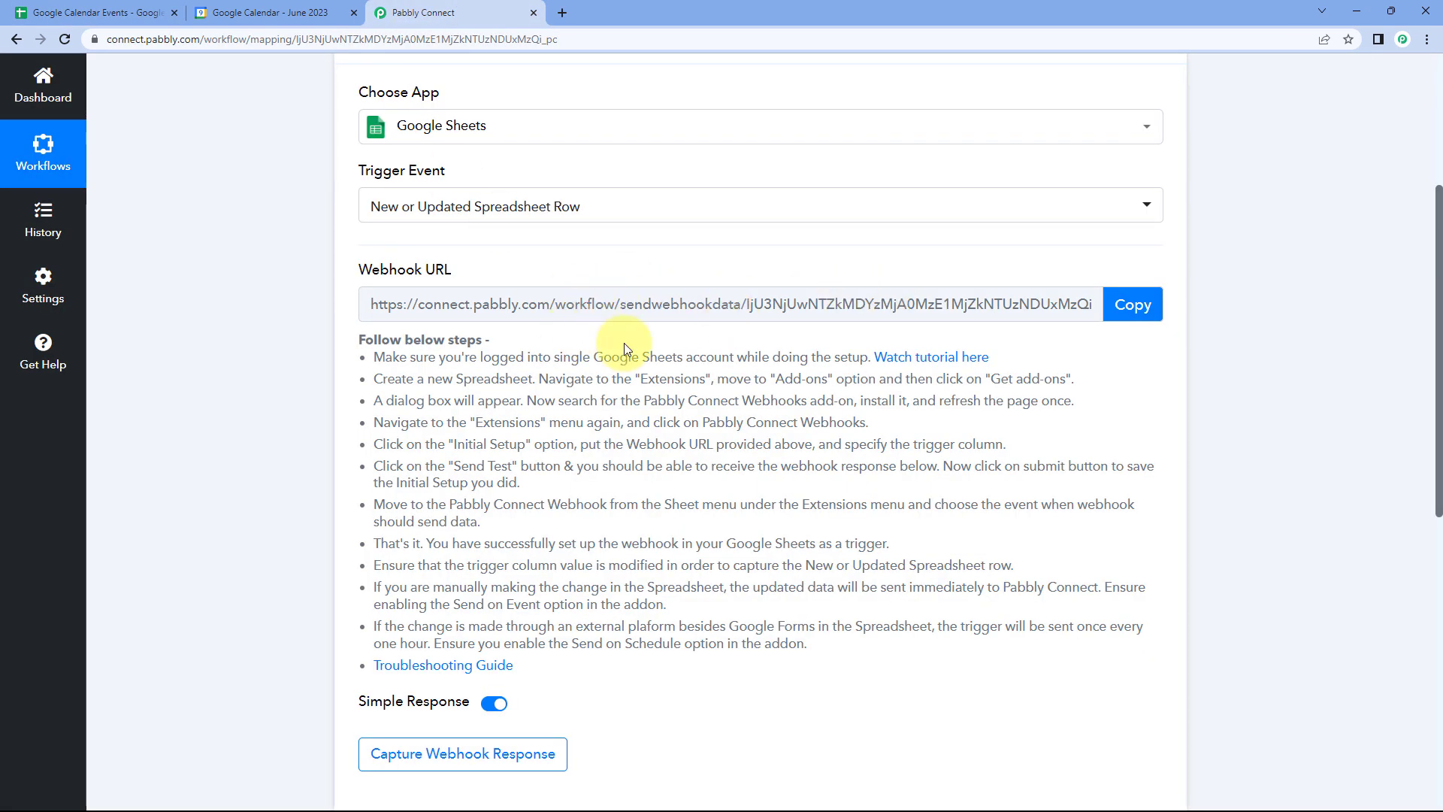
scroll(381, 287, "down", 1)
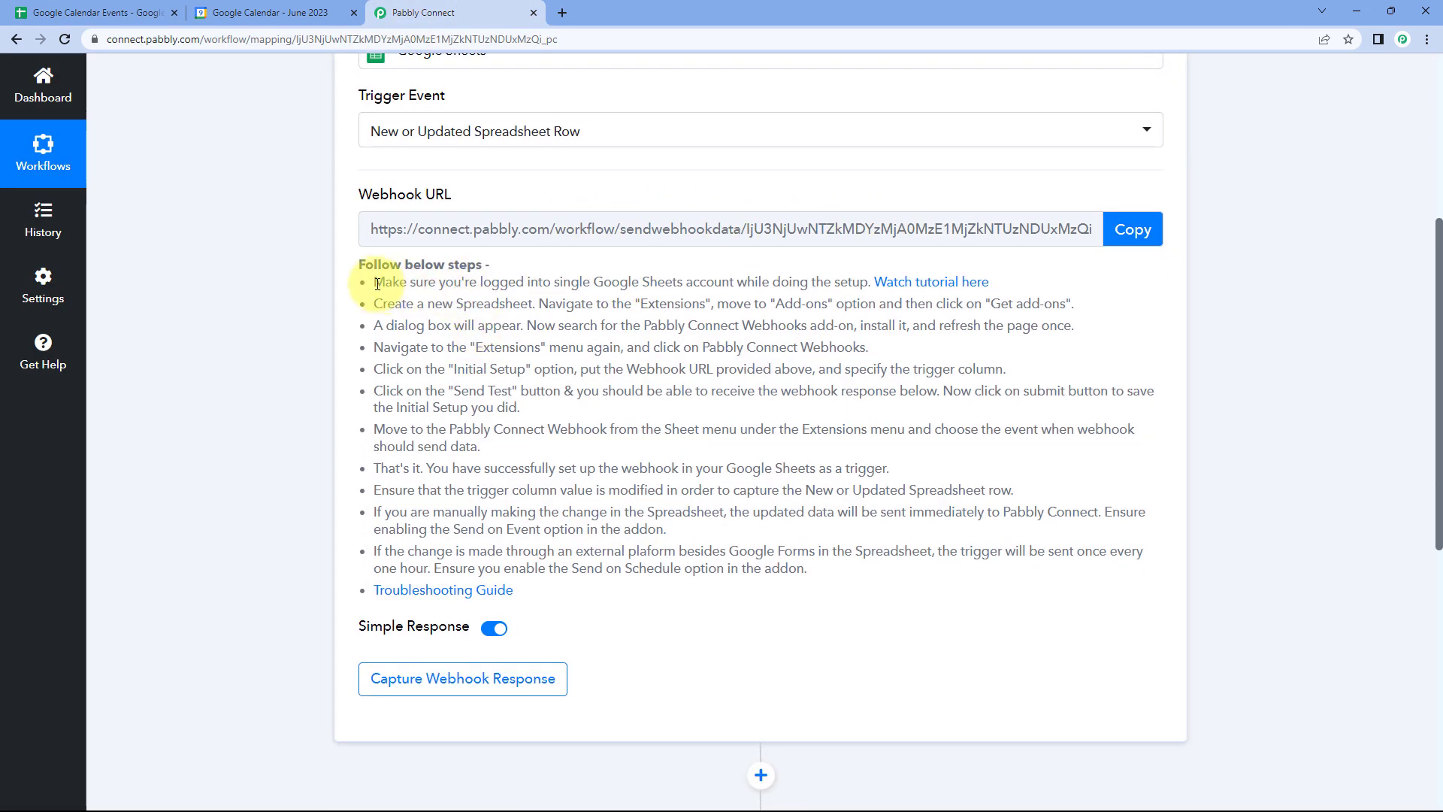
left_click_drag(377, 283, 828, 562)
left_click(823, 509)
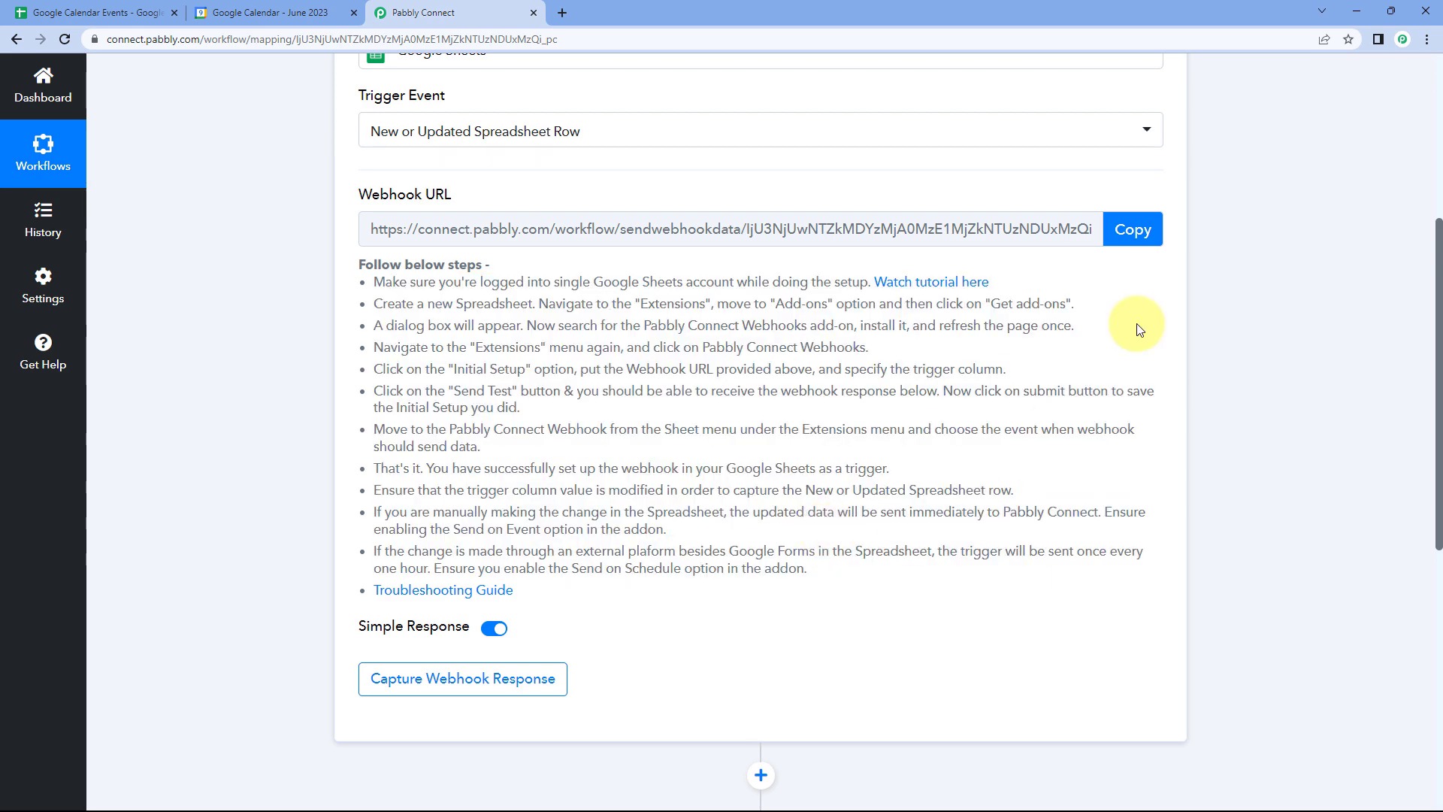
left_click(1131, 228)
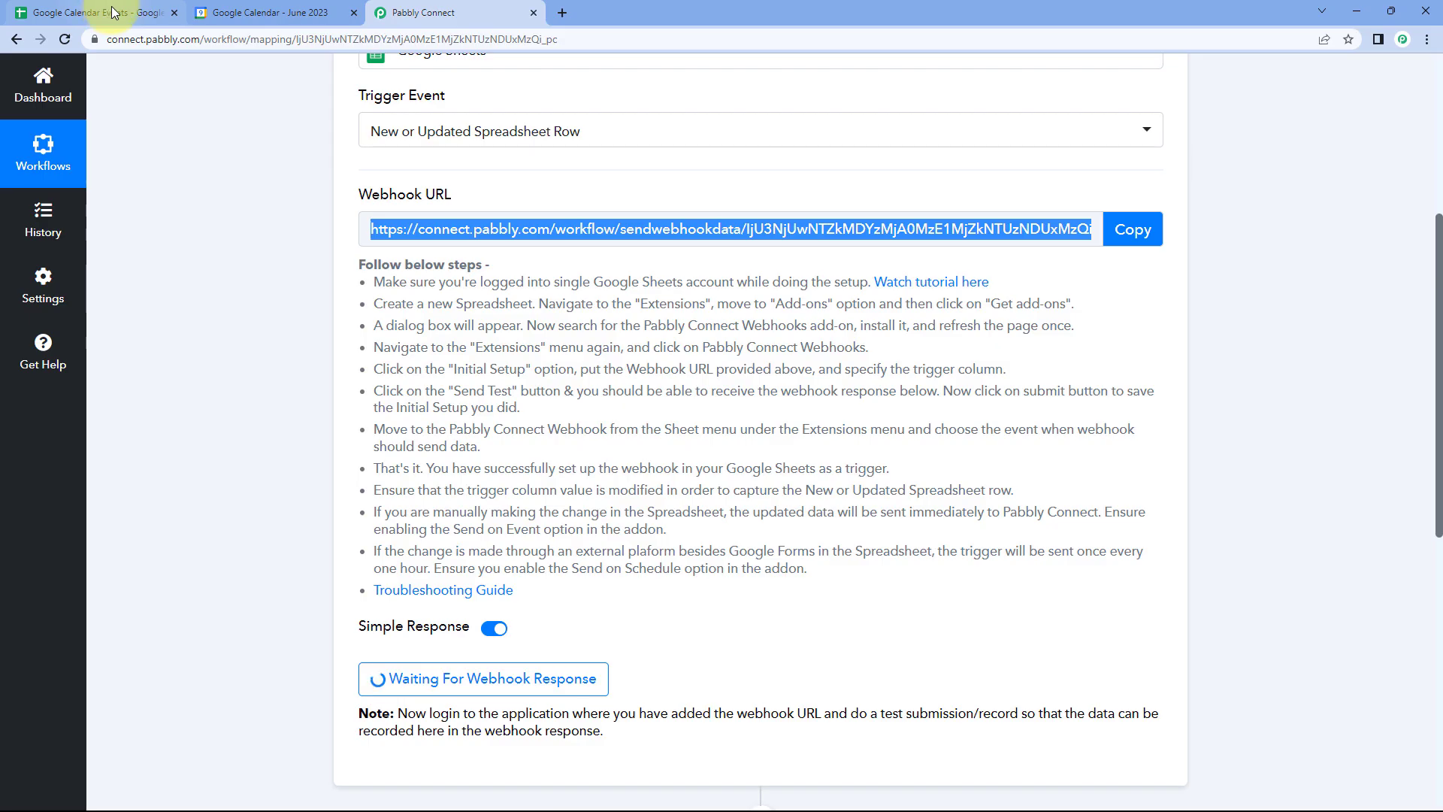
Switch to the Google Calendar Events spreadsheet in Google Sheets and open the Google Workspace Marketplace for getting add-ons.
left_click(113, 12)
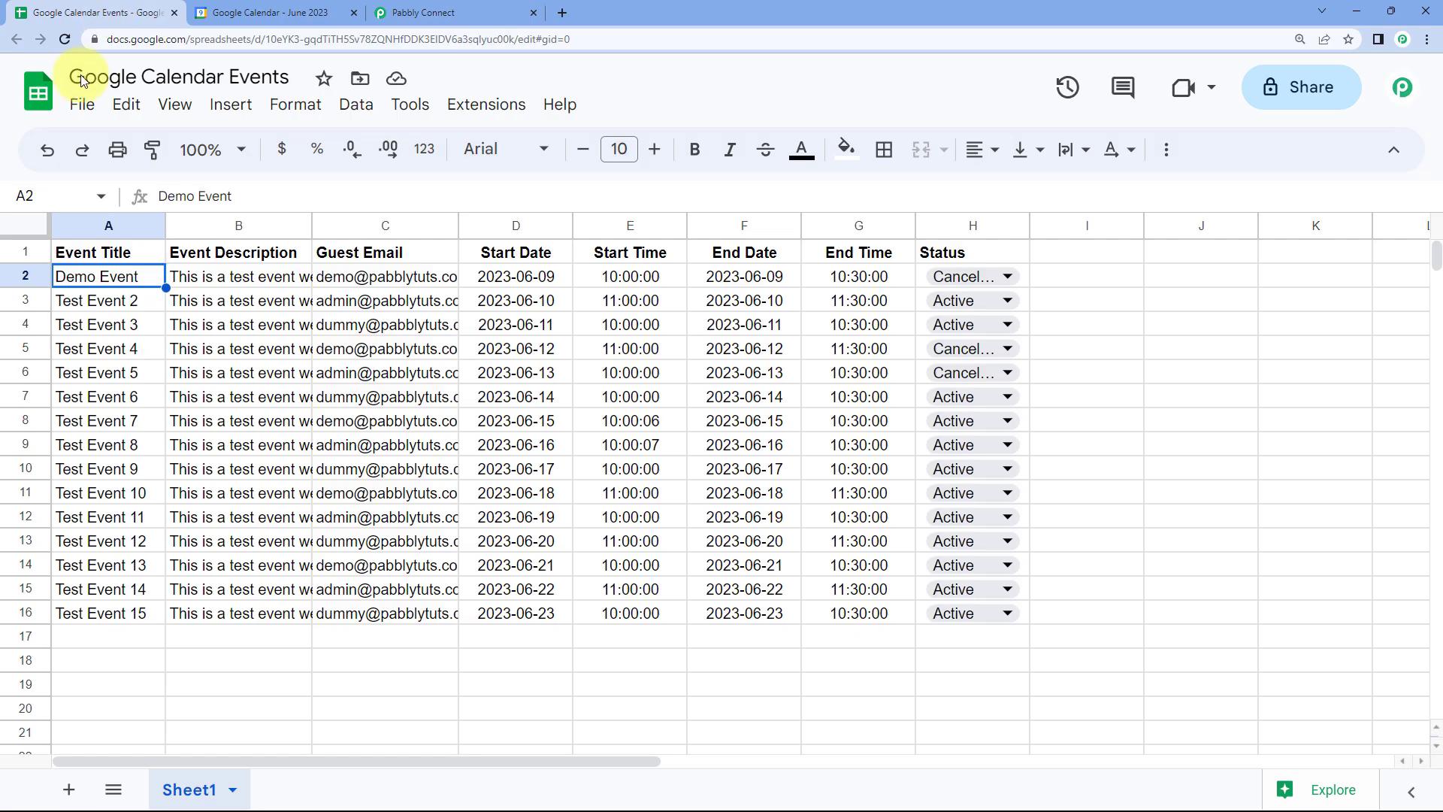
left_click(487, 109)
mouse_move(531, 142)
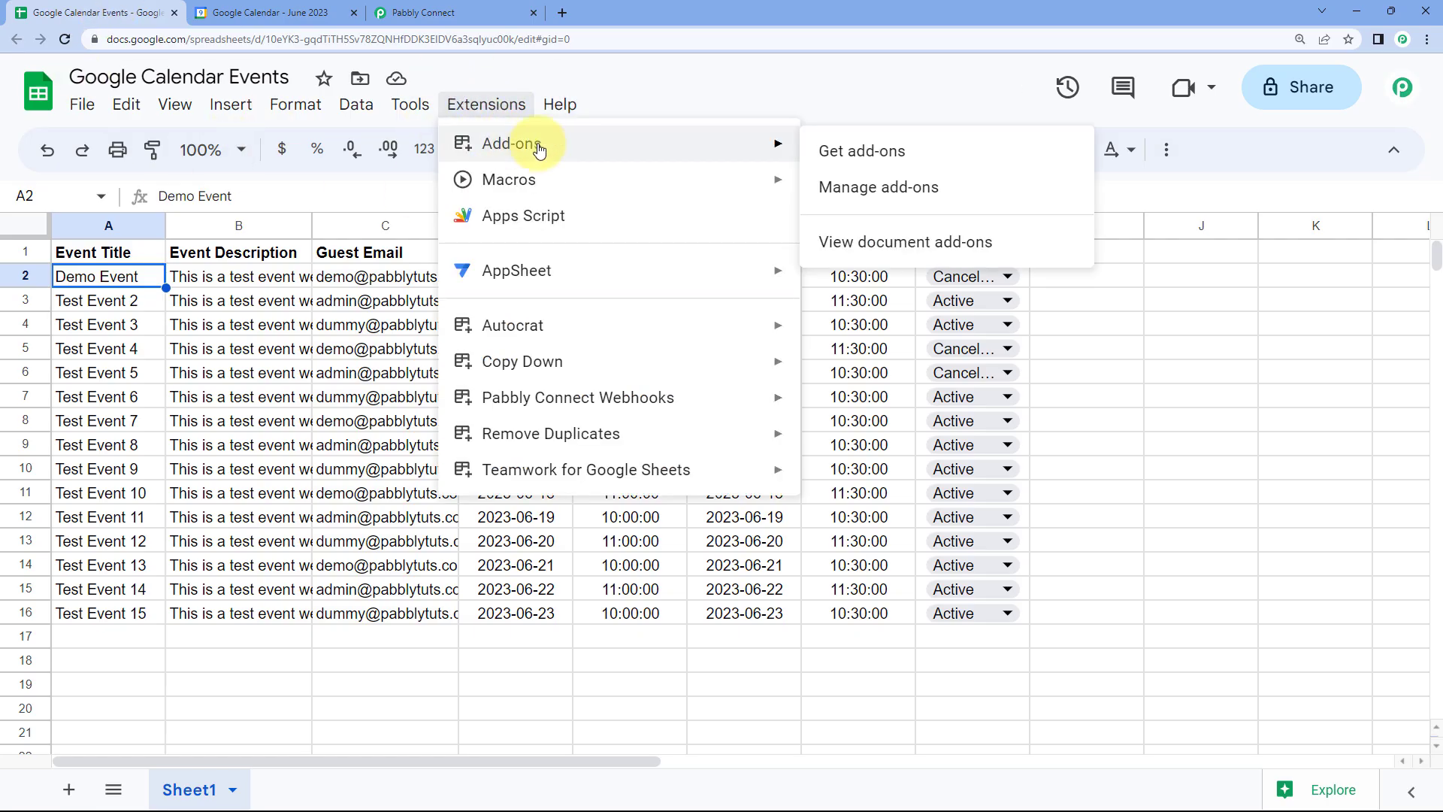
left_click(905, 161)
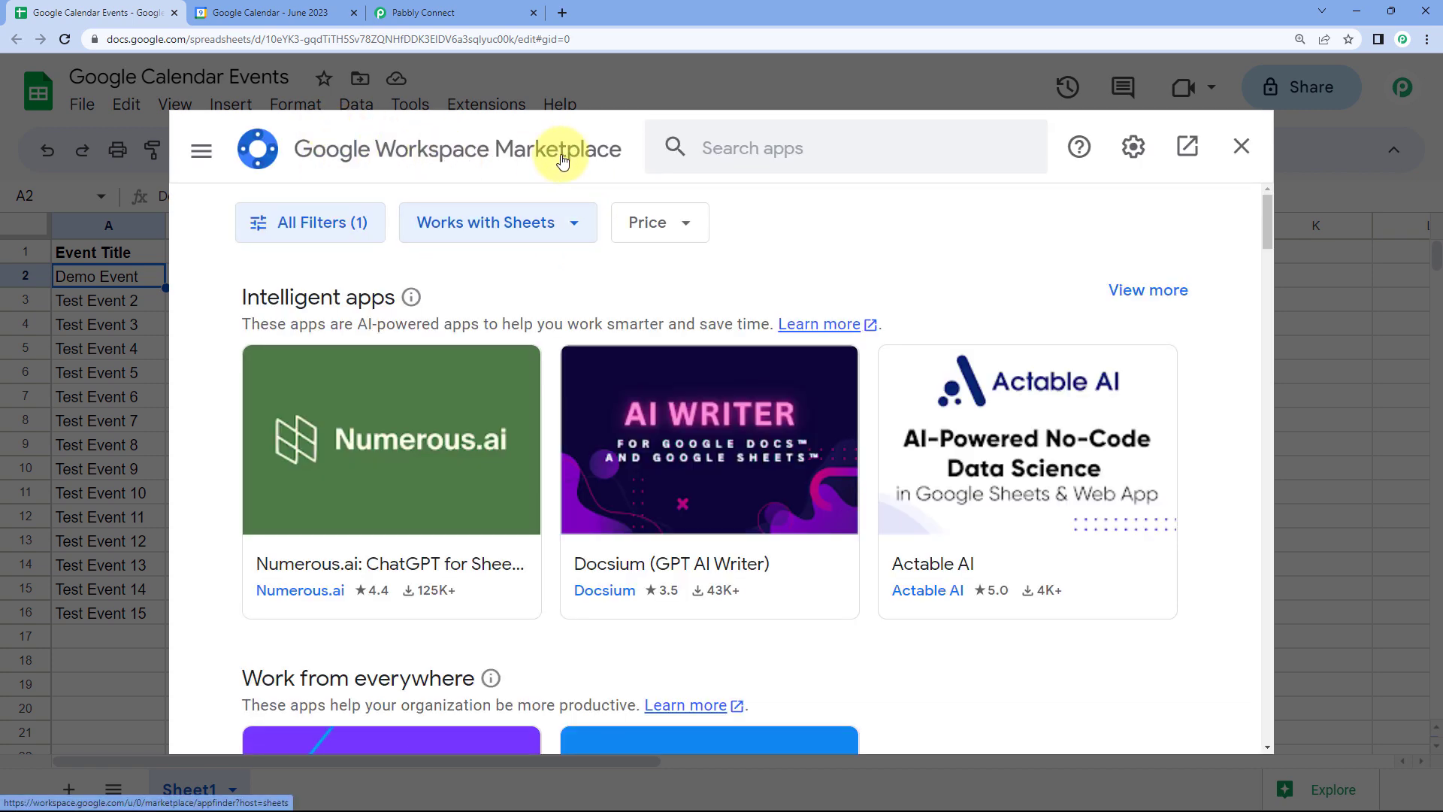
Search the Google Workspace Marketplace for the Pabbly Connect Webhooks add-on, then close the marketplace.
left_click(743, 145)
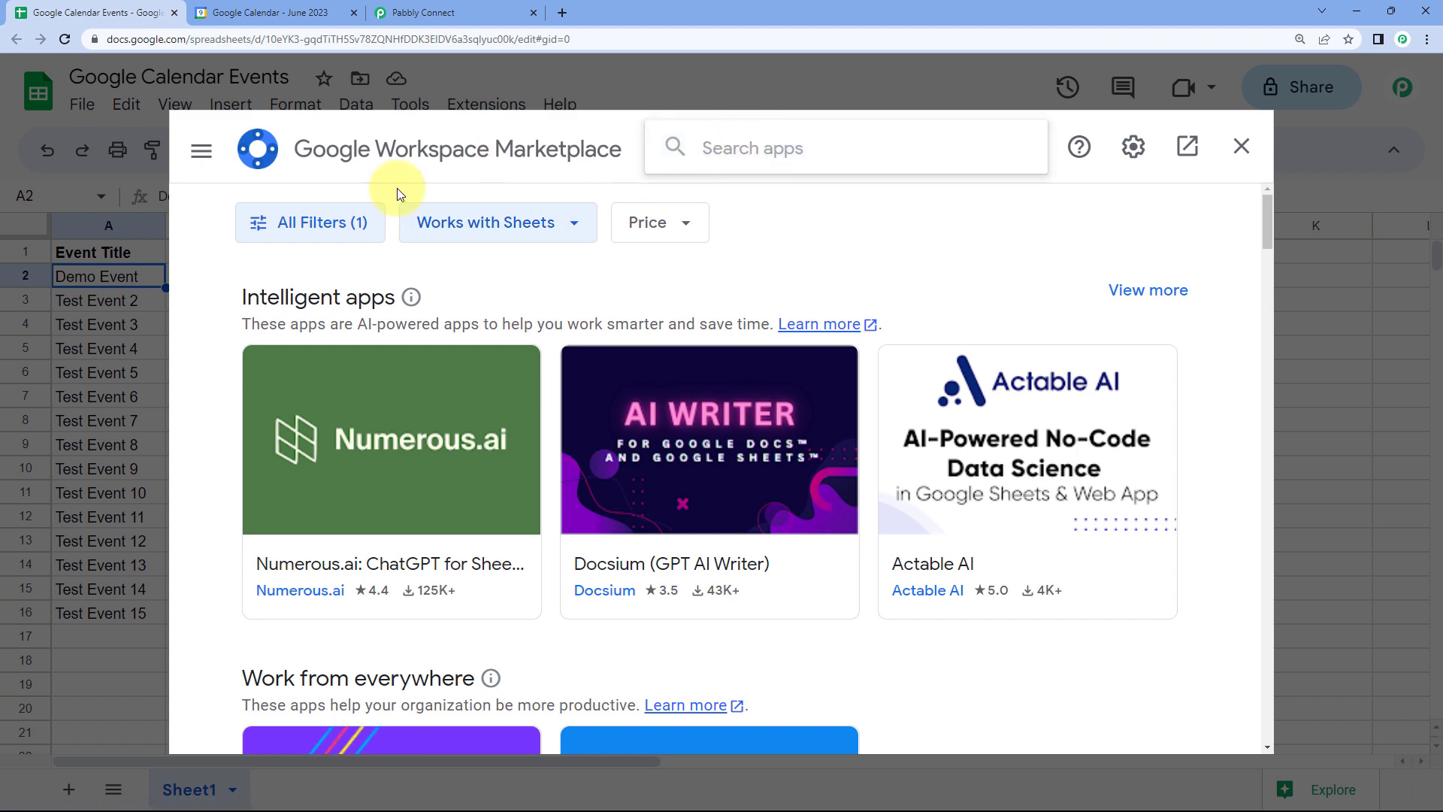
type("Pabbly")
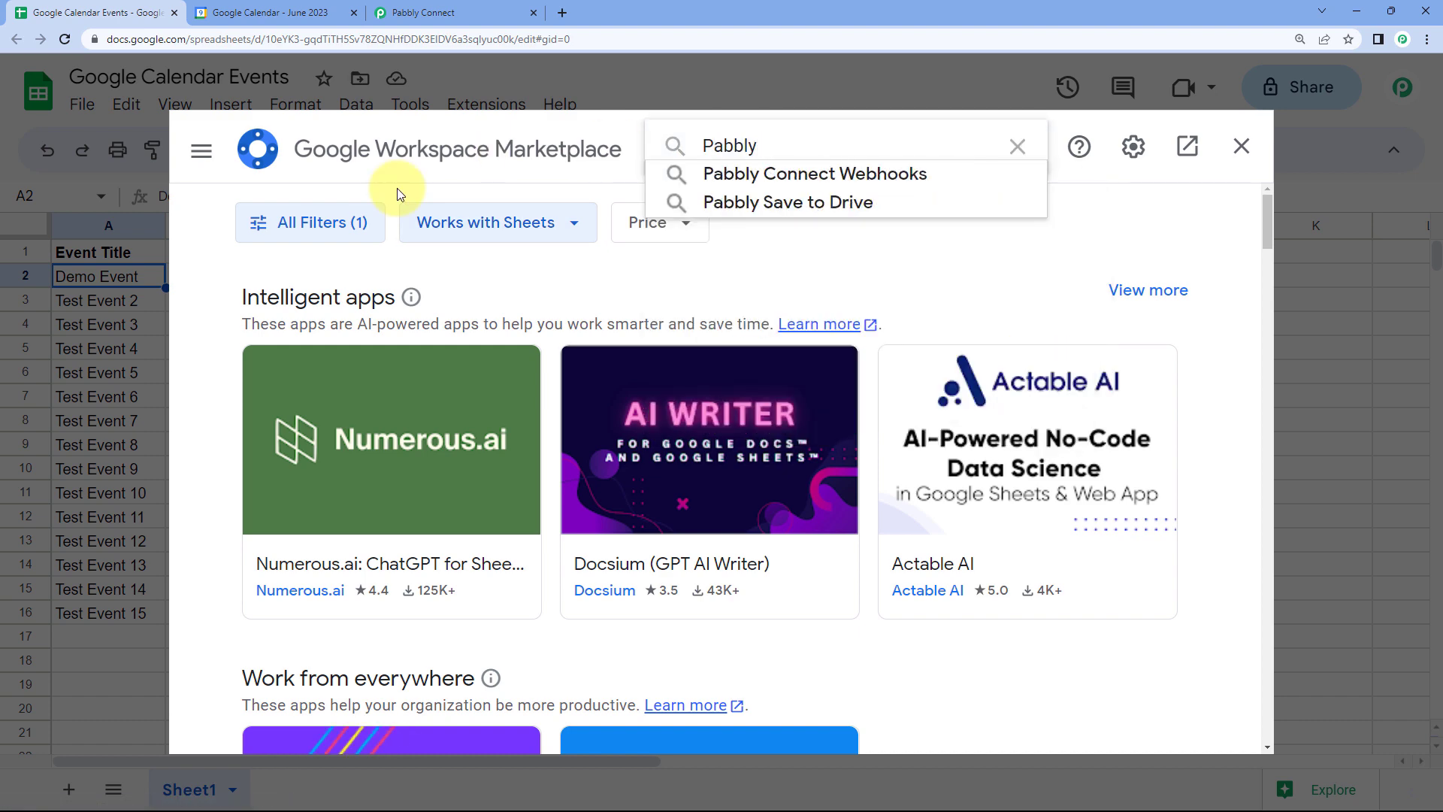
key("Down")
key("Return")
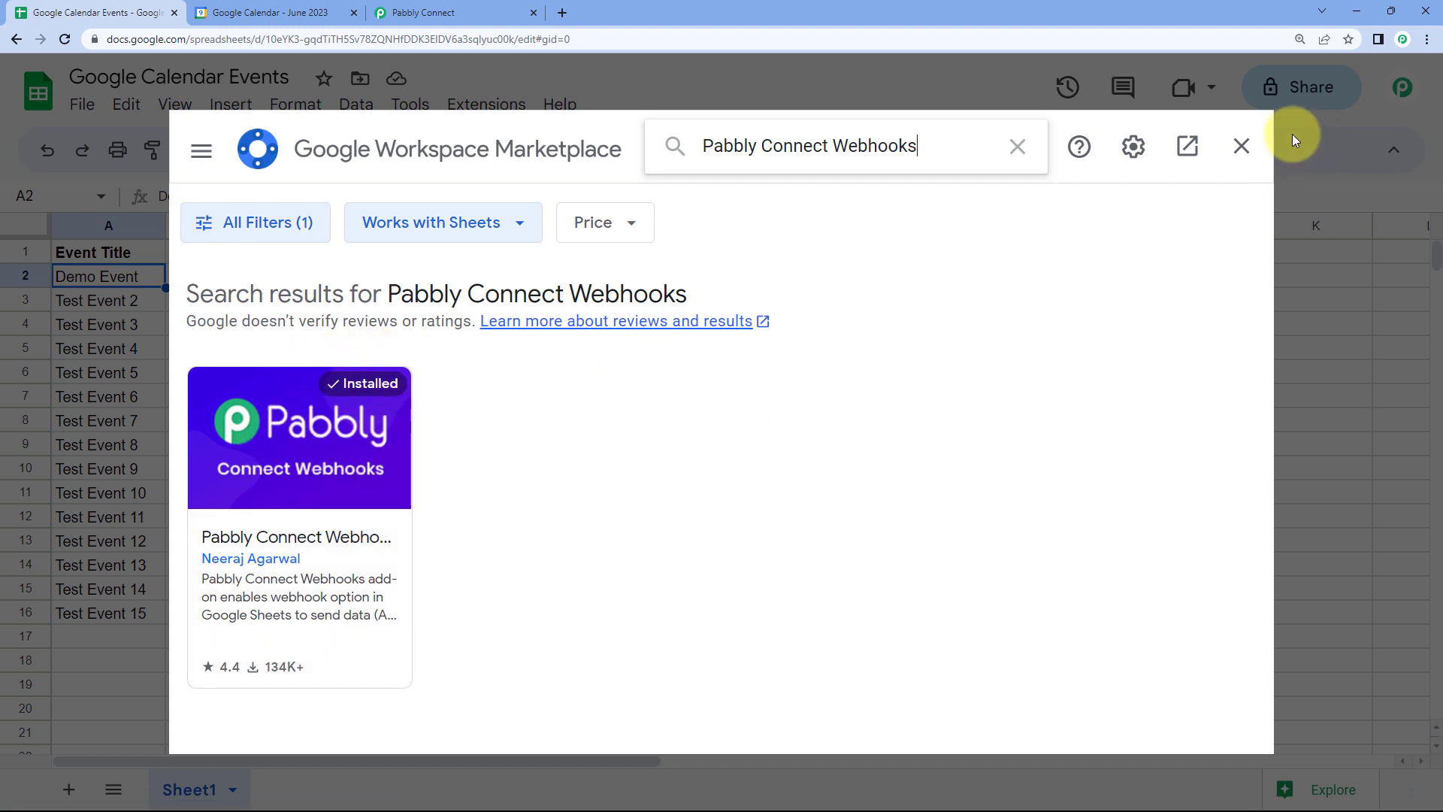
left_click(1241, 146)
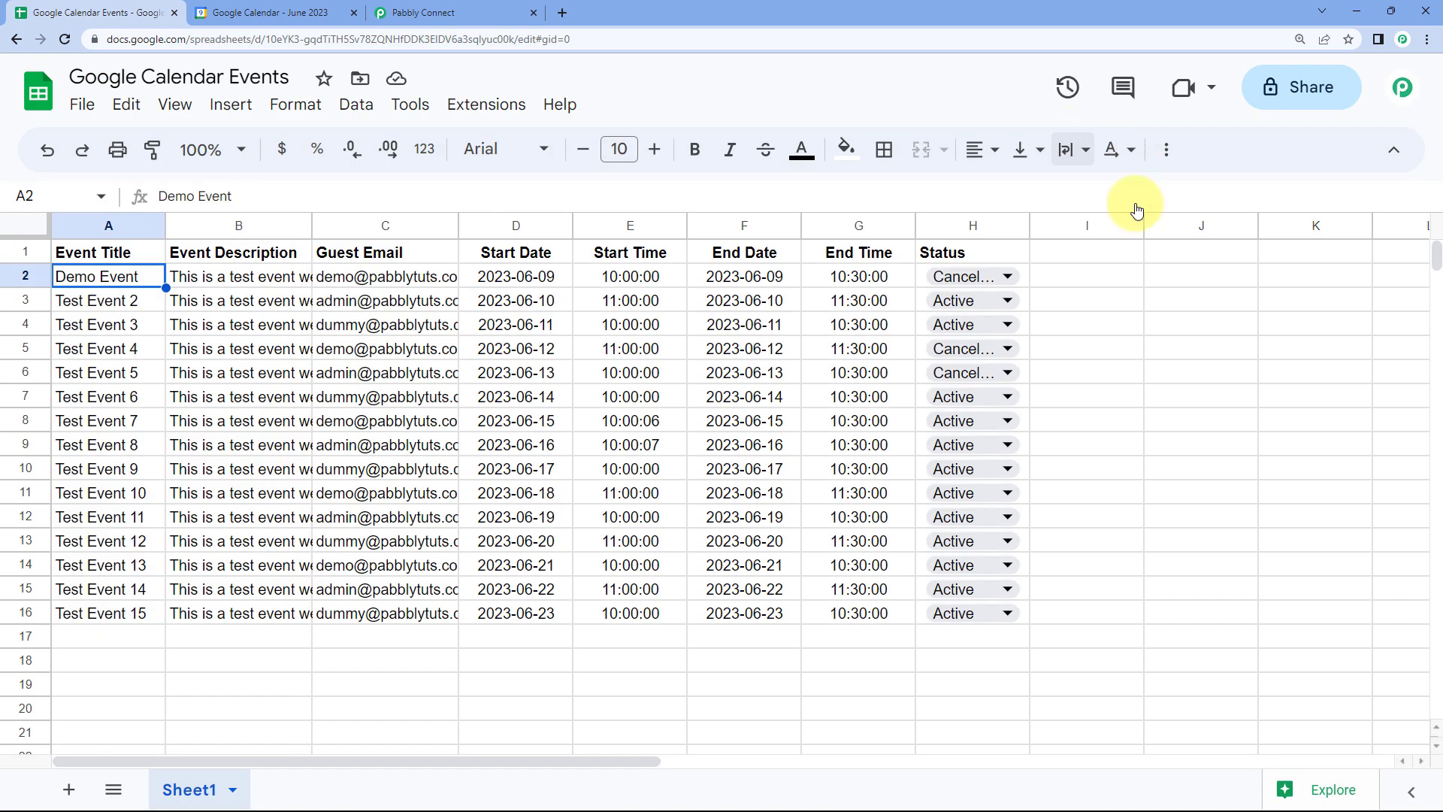
Reload the Google Calendar Events spreadsheet and open the Initial Setup of the Pabbly Connect Webhooks add-on.
left_click(66, 38)
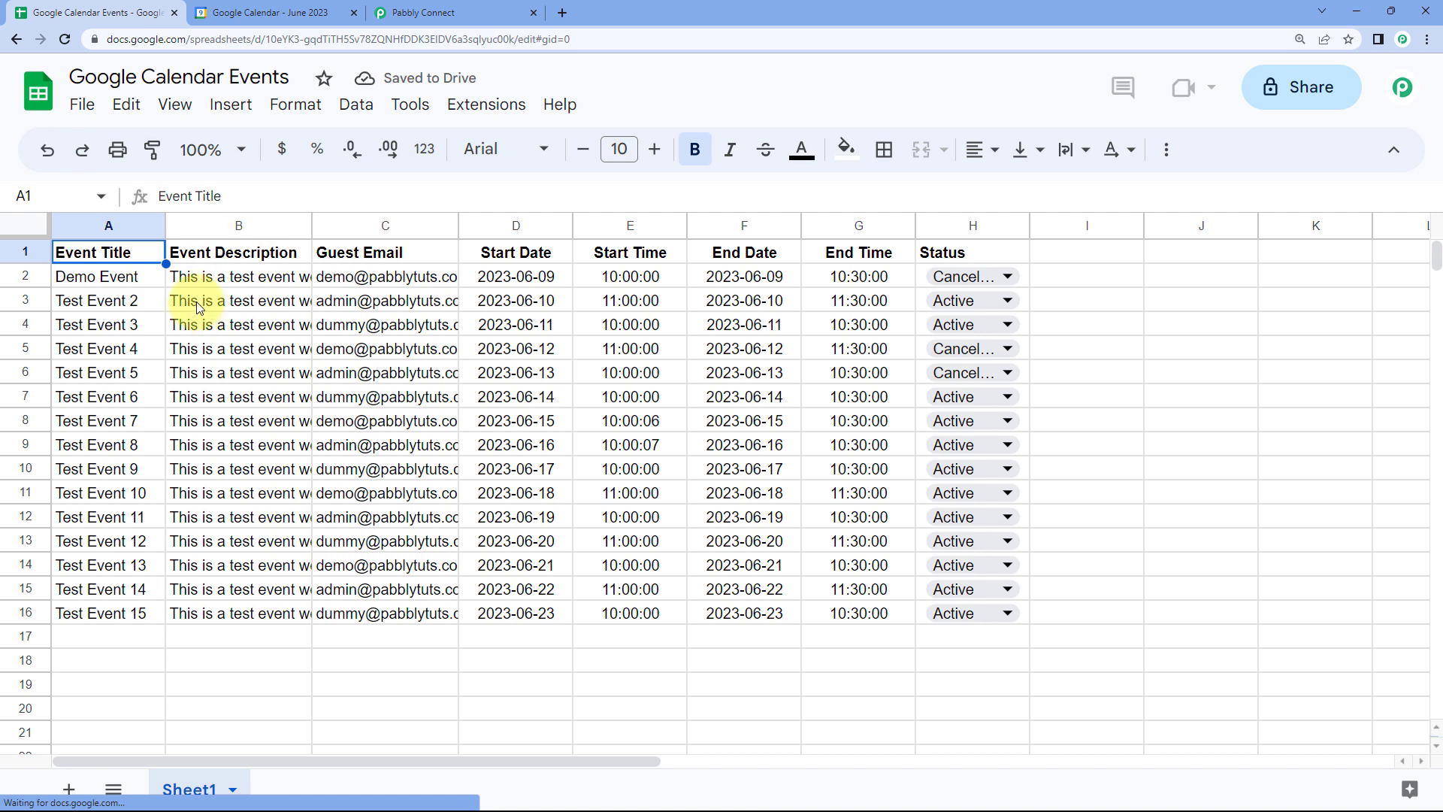
left_click(495, 113)
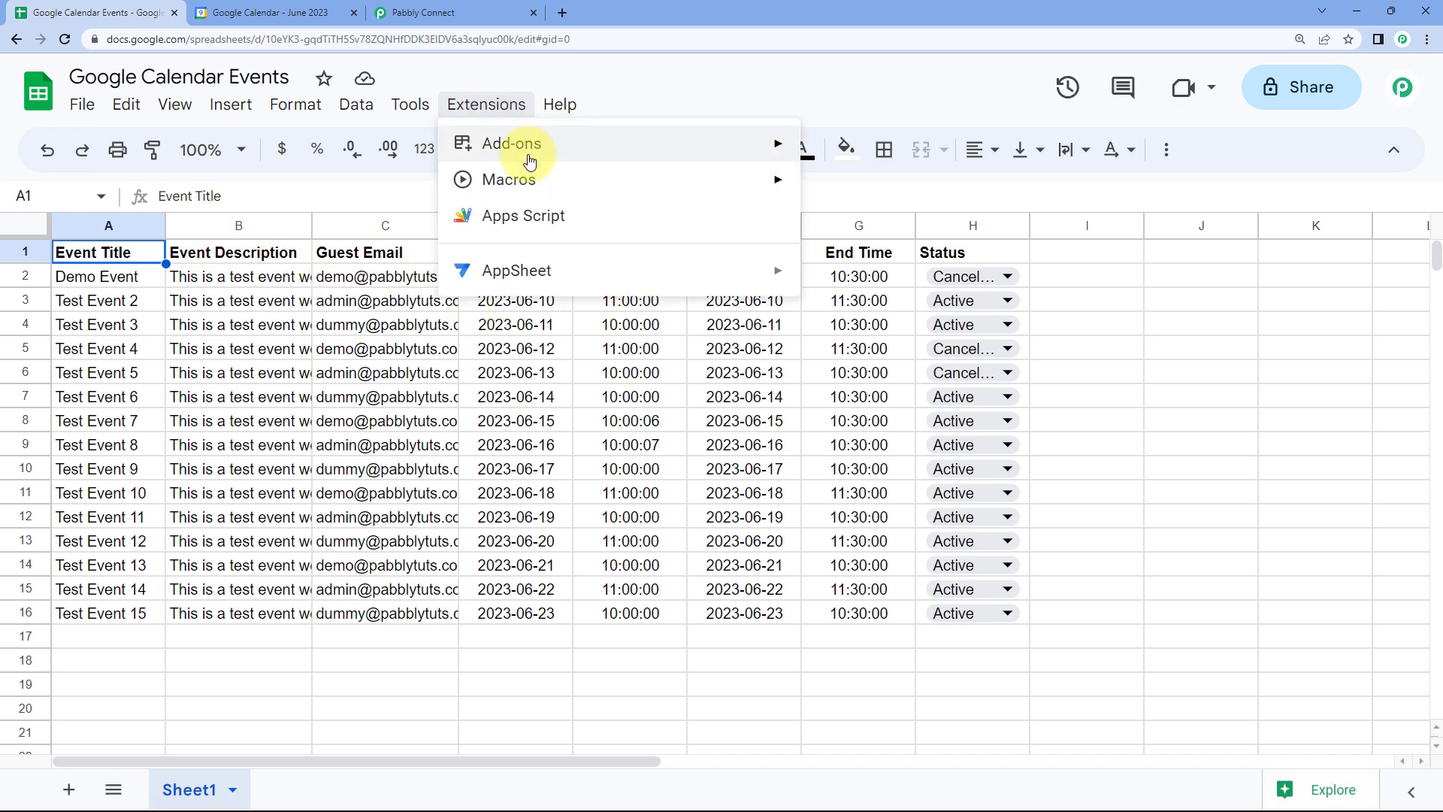
mouse_move(643, 403)
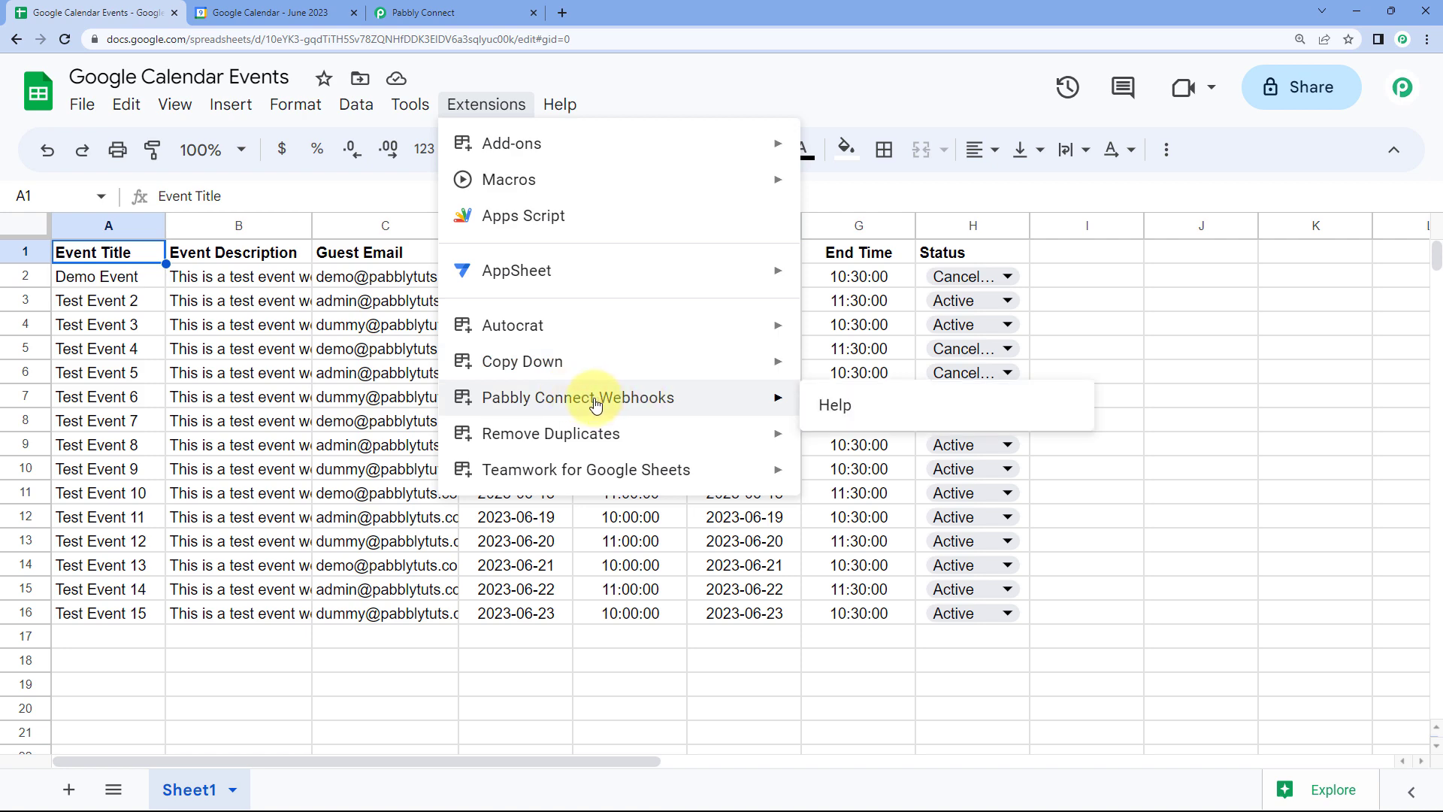
mouse_move(755, 404)
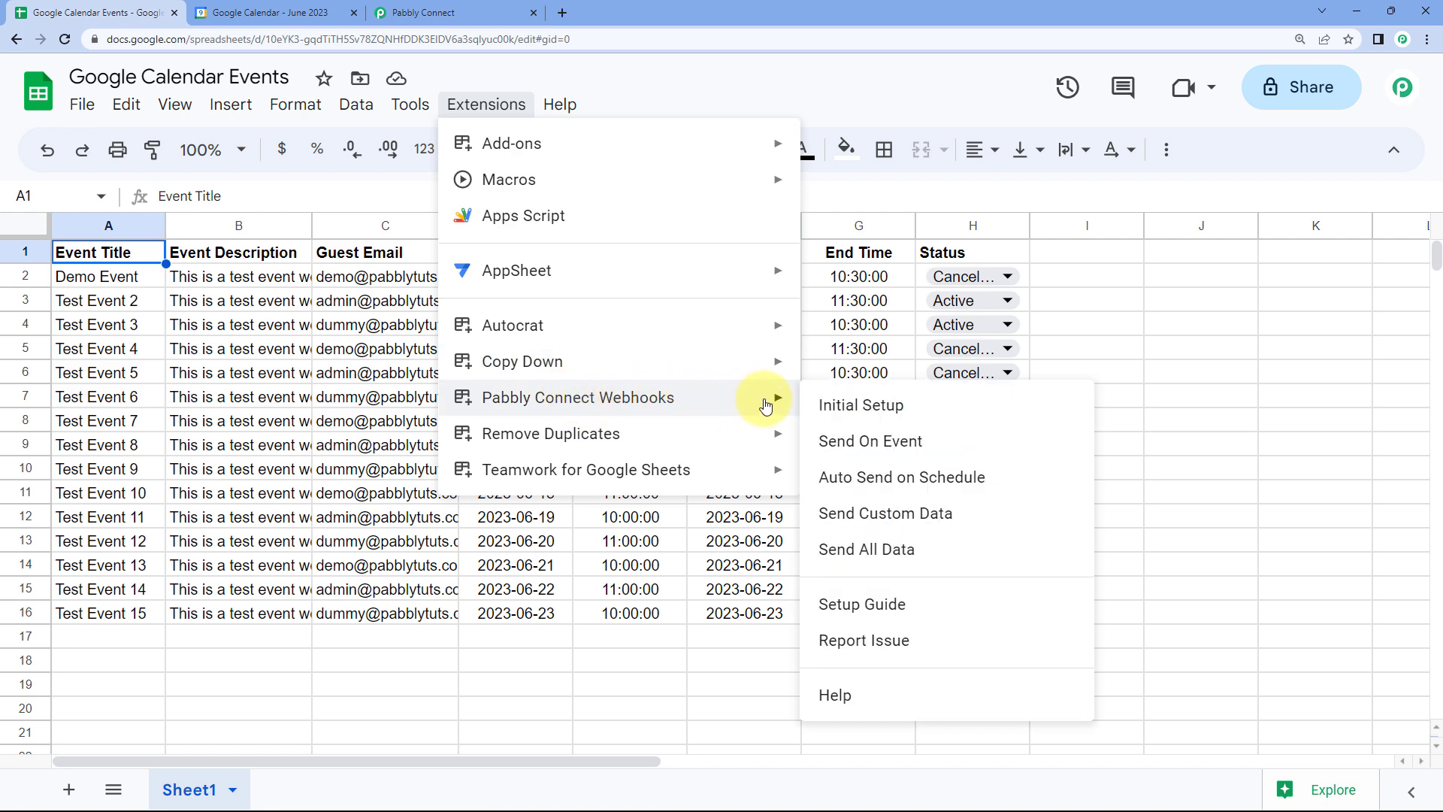
left_click(917, 403)
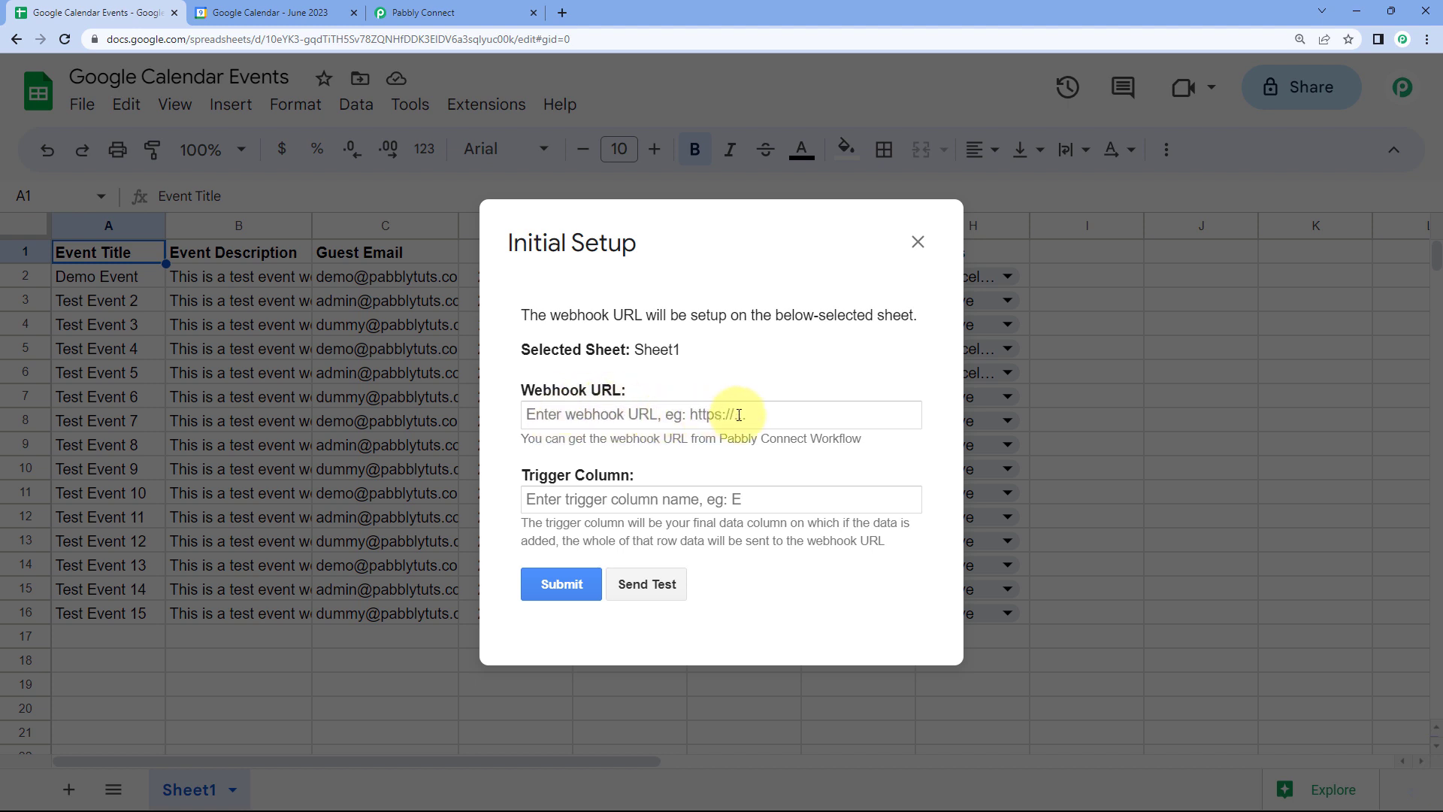
Copy the trigger's webhook URL from Pabbly Connect and paste it as the Webhook URL in the spreadsheet's Initial Setup.
left_click(497, 12)
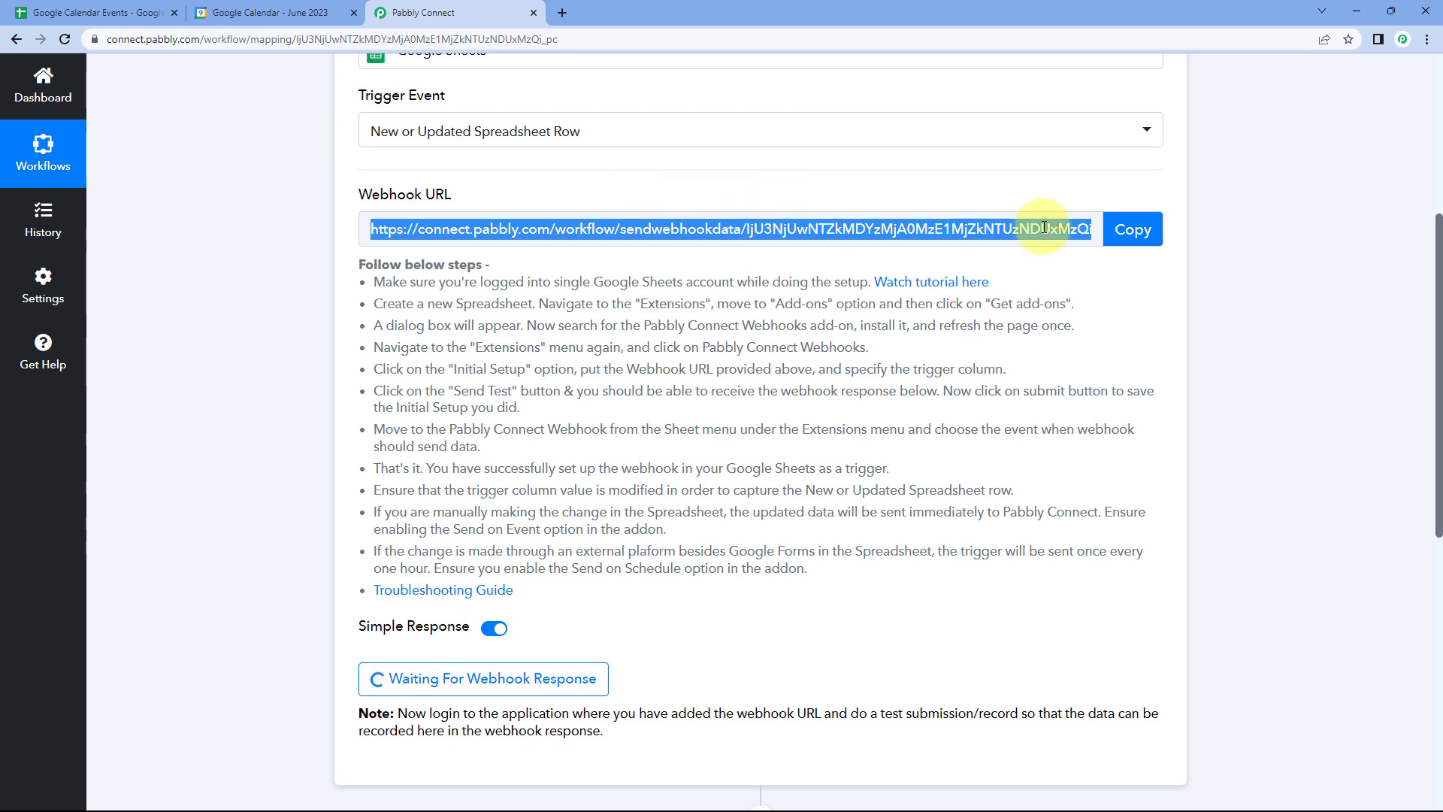
left_click(1132, 229)
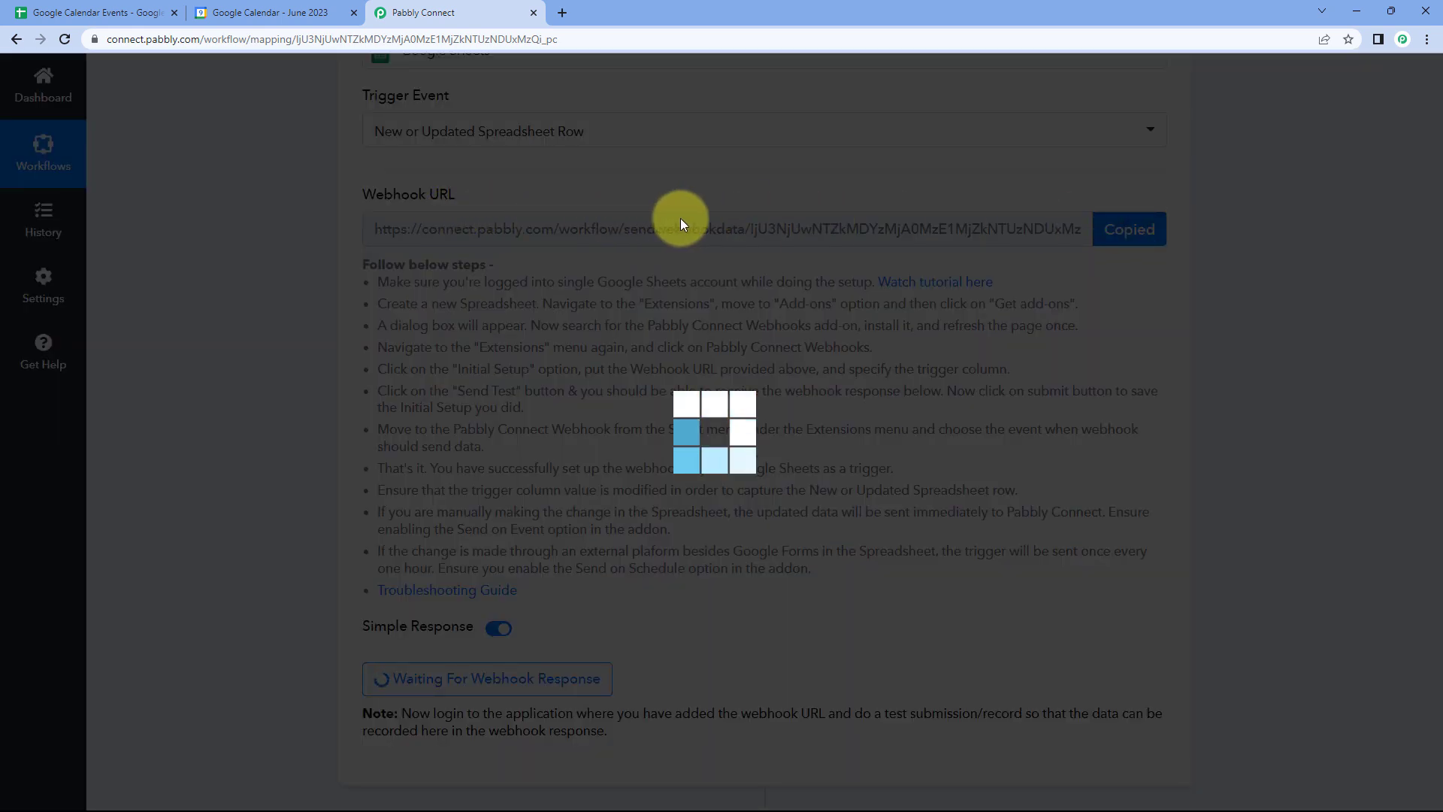
left_click(142, 11)
left_click(550, 417)
right_click(550, 416)
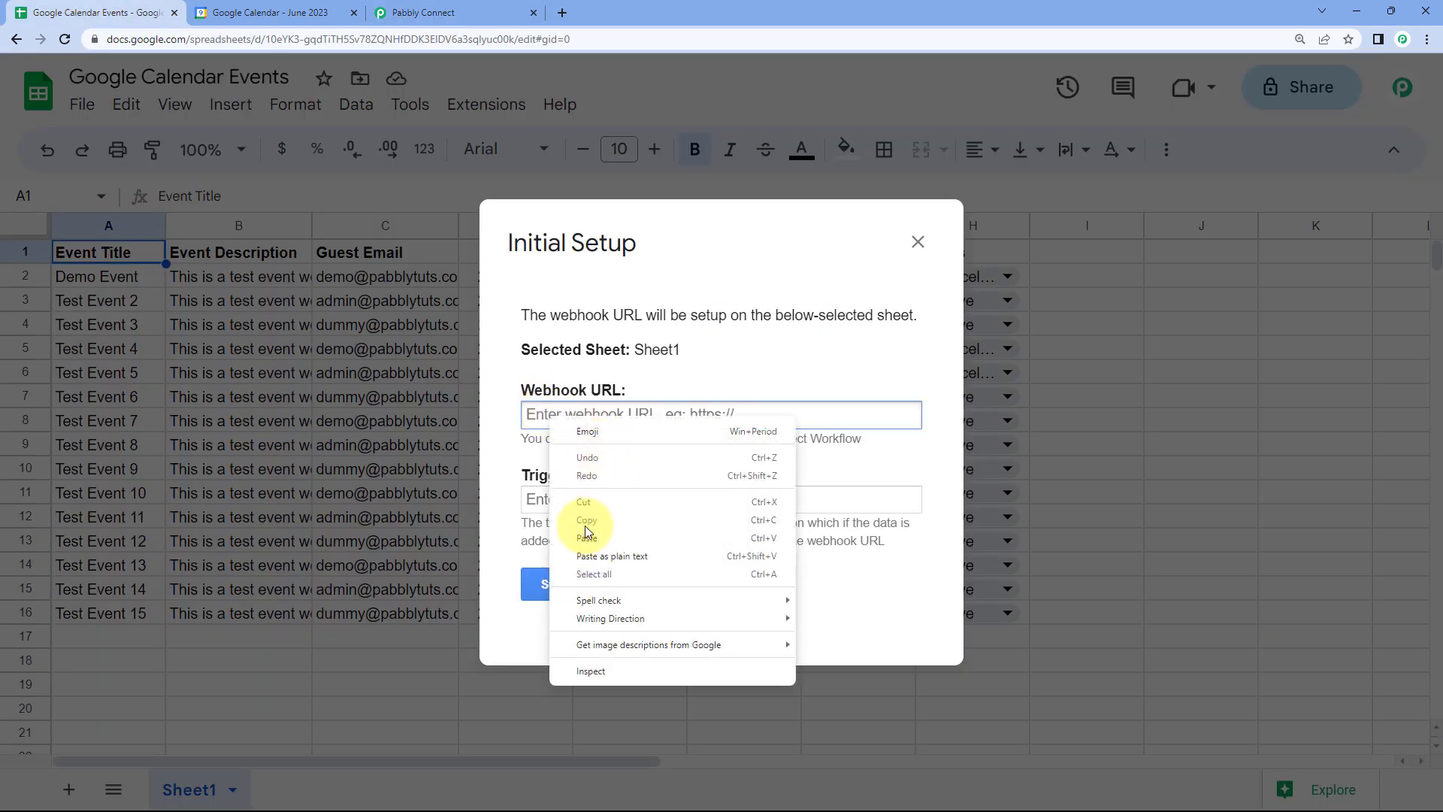
left_click(584, 525)
left_click(585, 459)
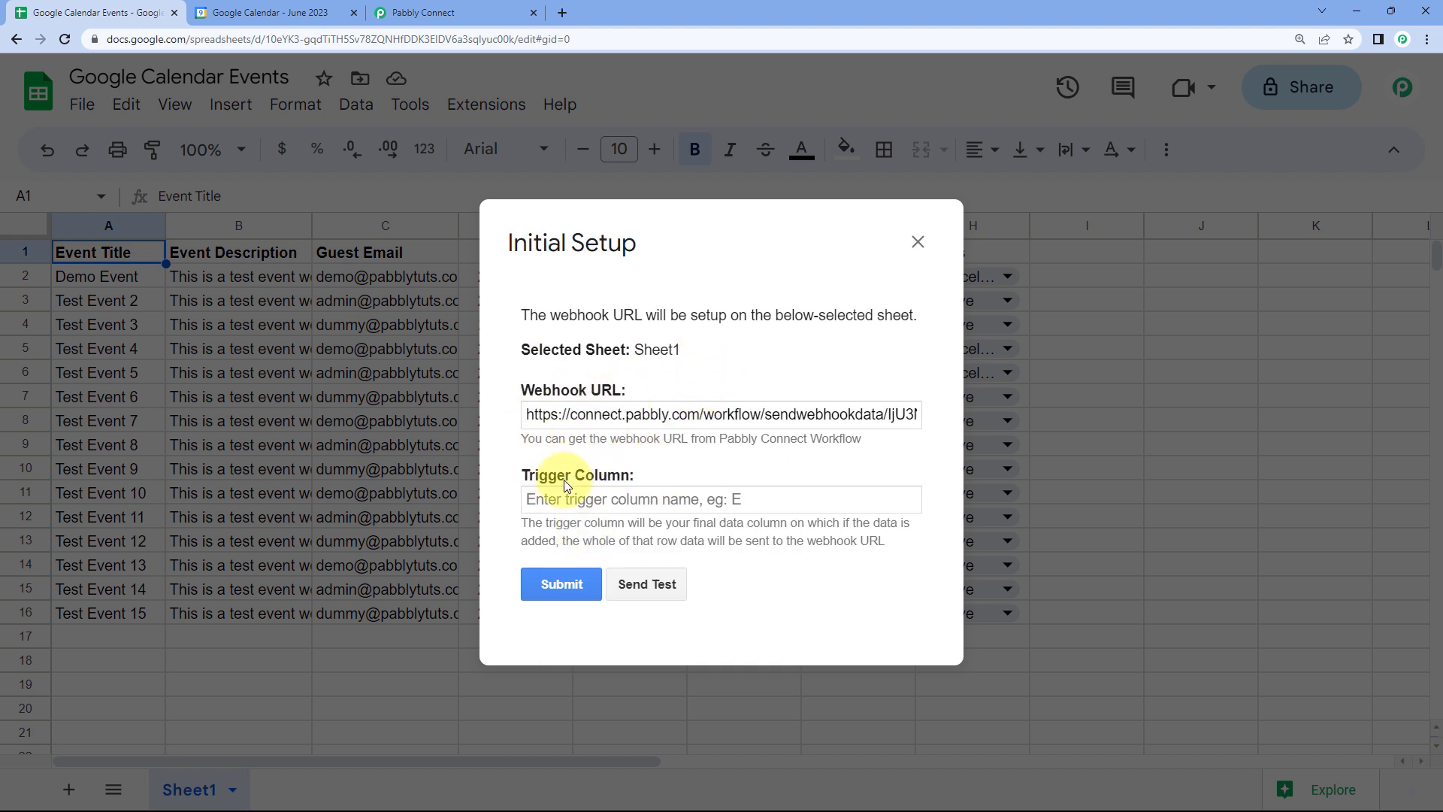
Set the trigger column to H, the Status column, in the Initial Setup dialog.
left_click_drag(737, 235, 582, 238)
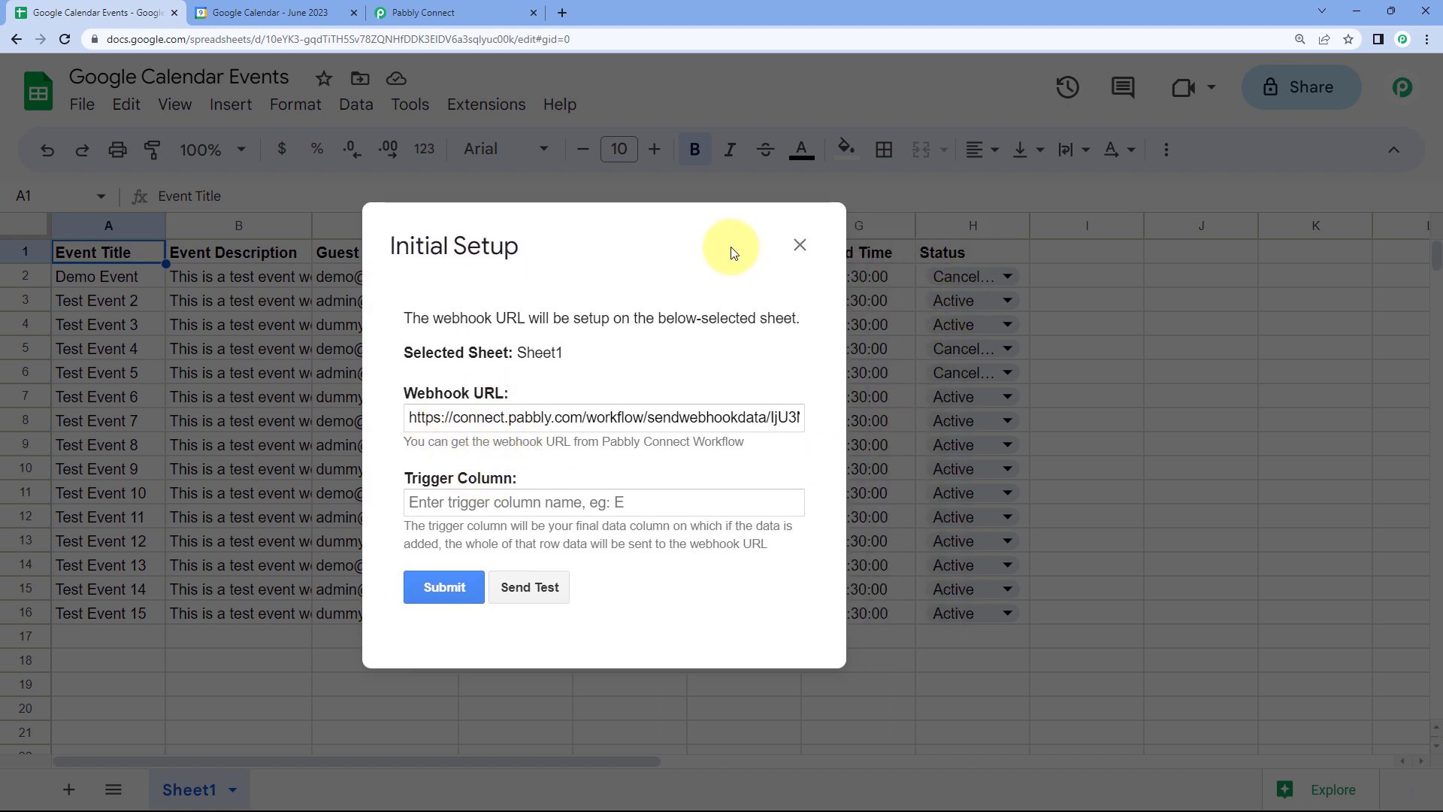
left_click_drag(734, 248, 678, 306)
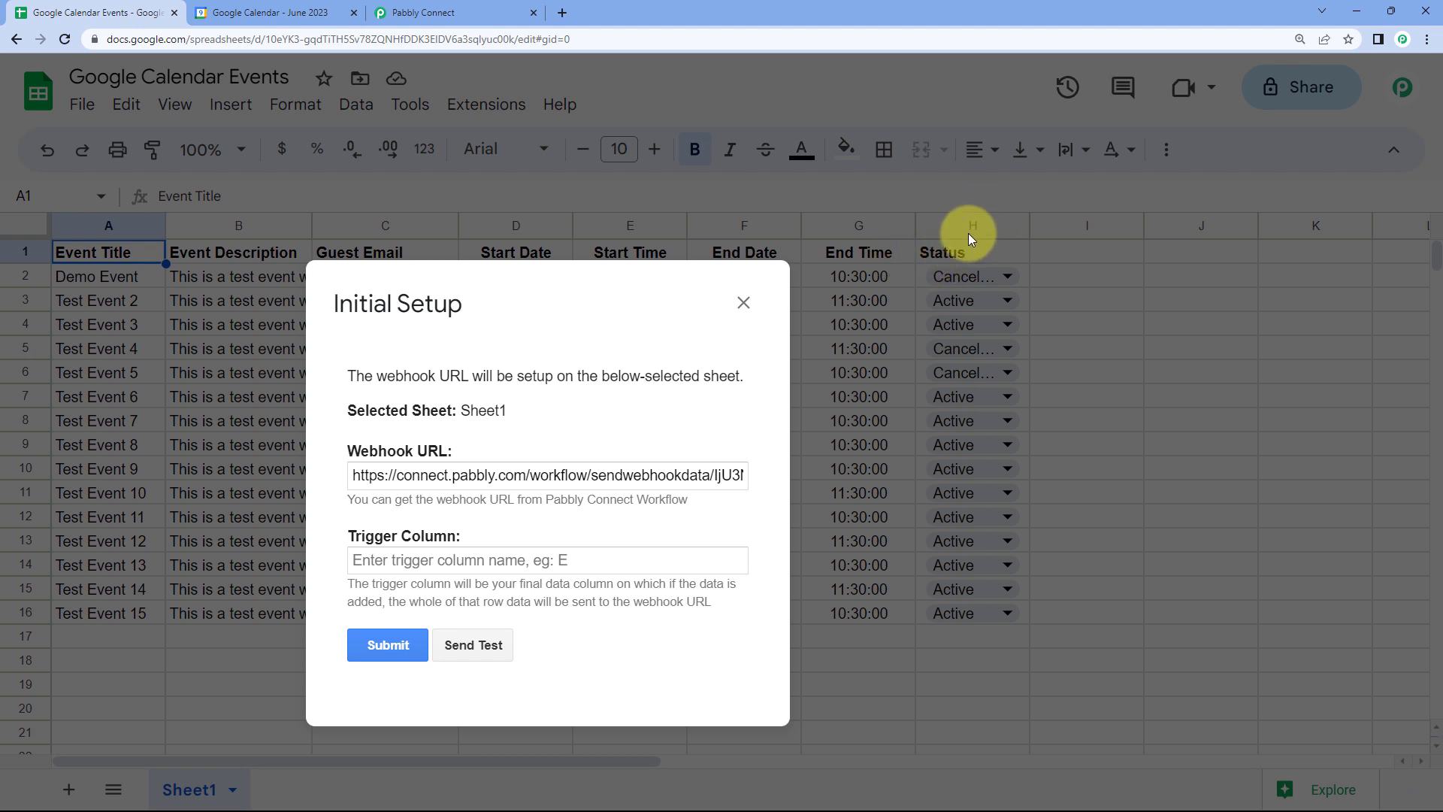
left_click(470, 557)
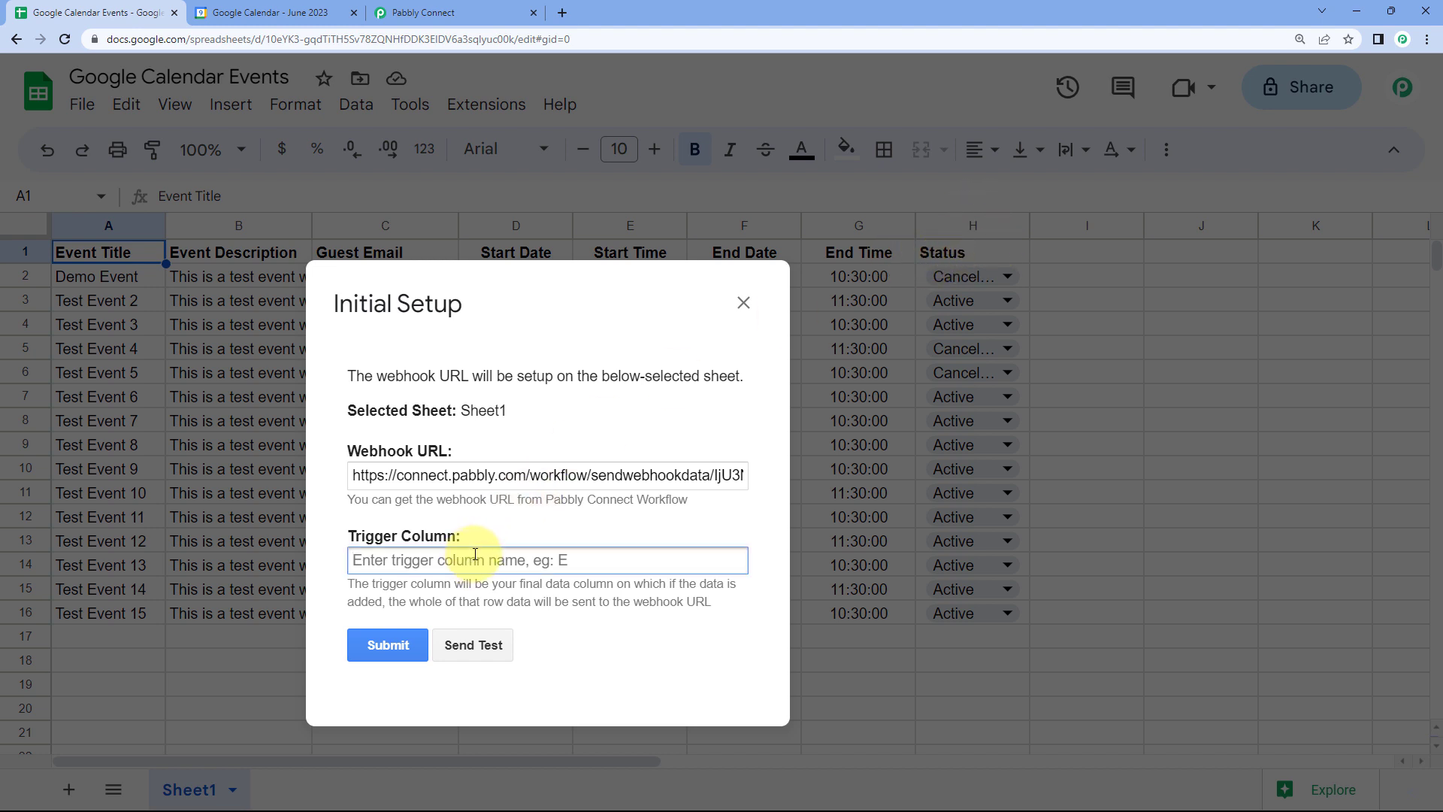
type("H")
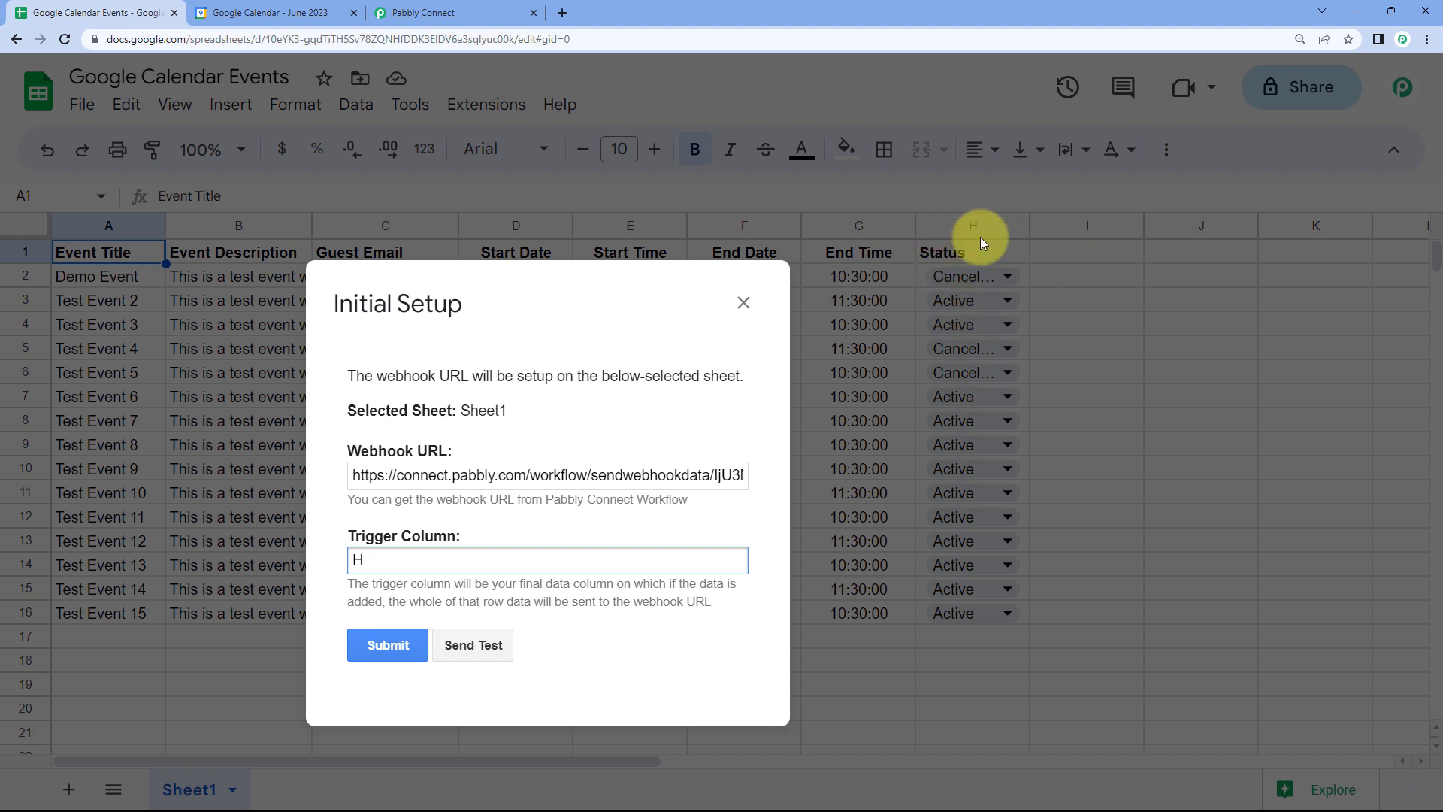
Send test data from the Initial Setup dialog and compare the sent values with the Demo Event row.
left_click_drag(595, 304, 599, 246)
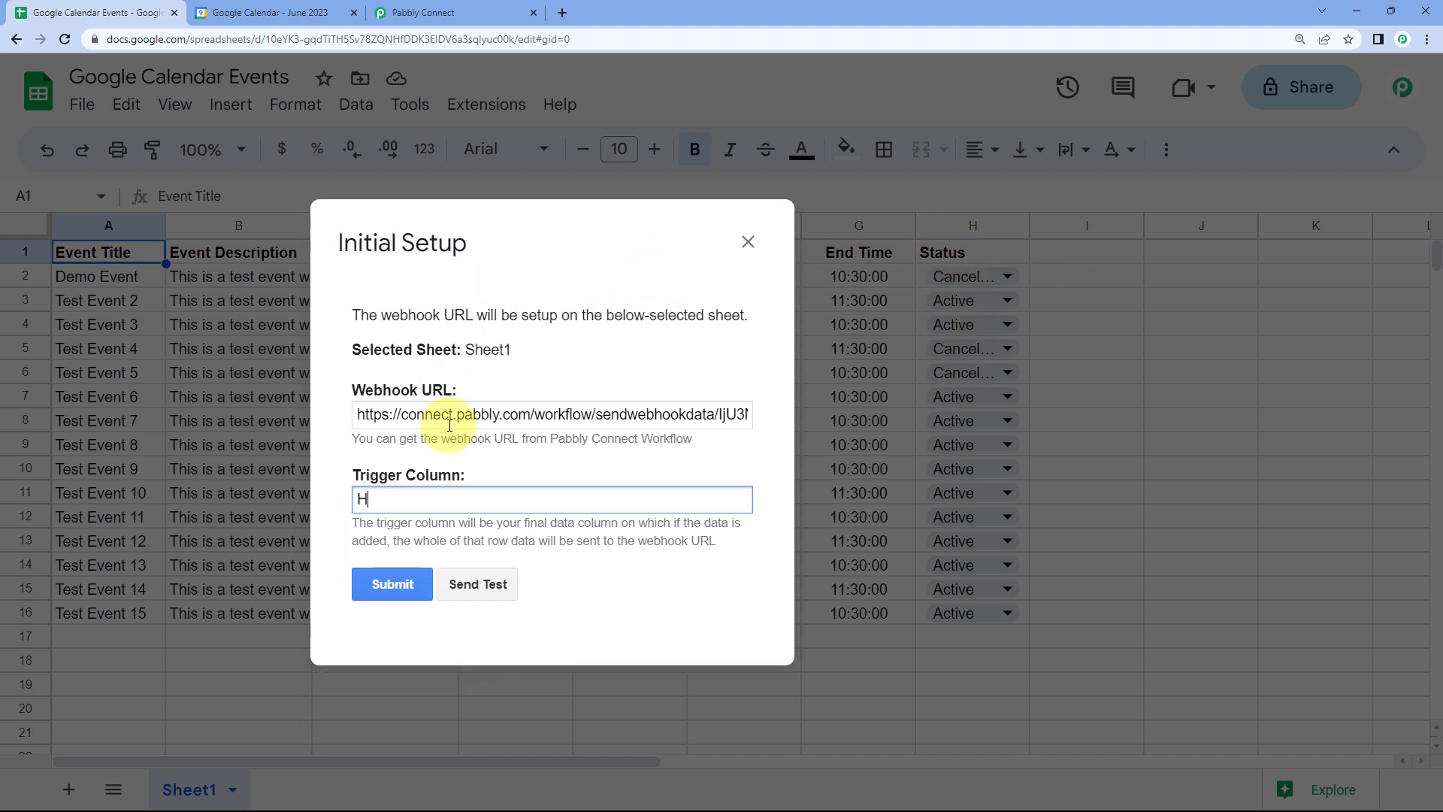
left_click(483, 585)
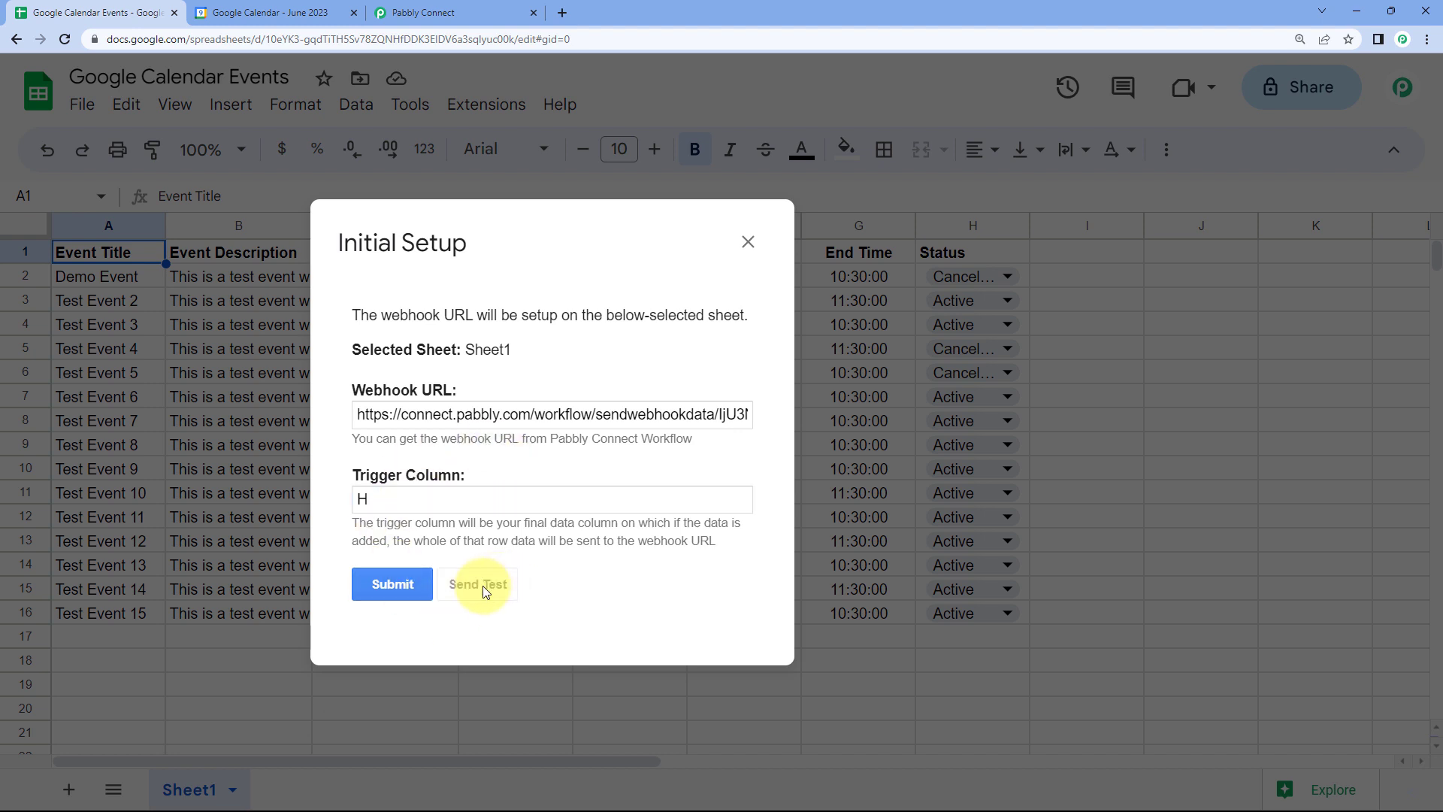
scroll(482, 585, "down", 1)
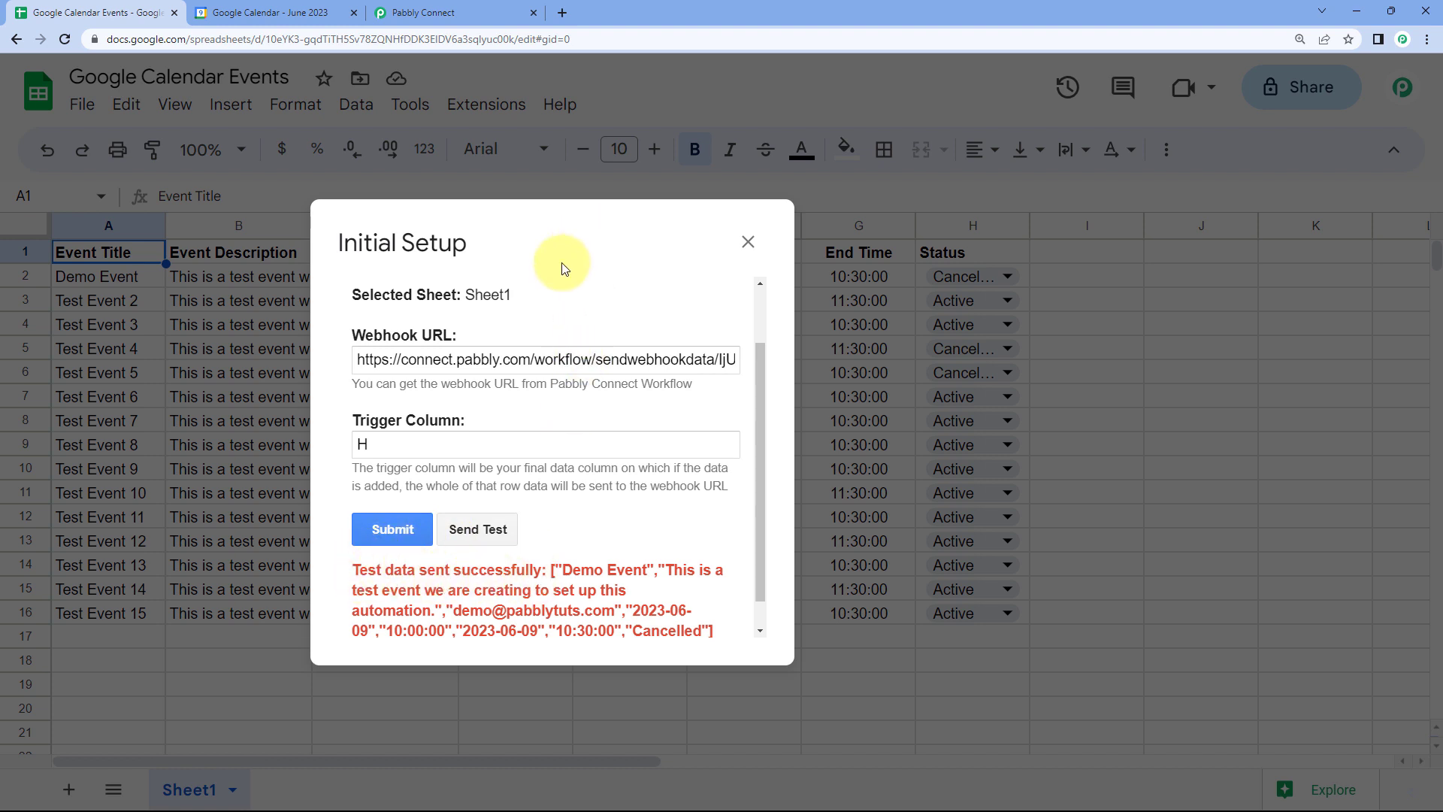
left_click_drag(583, 234, 601, 379)
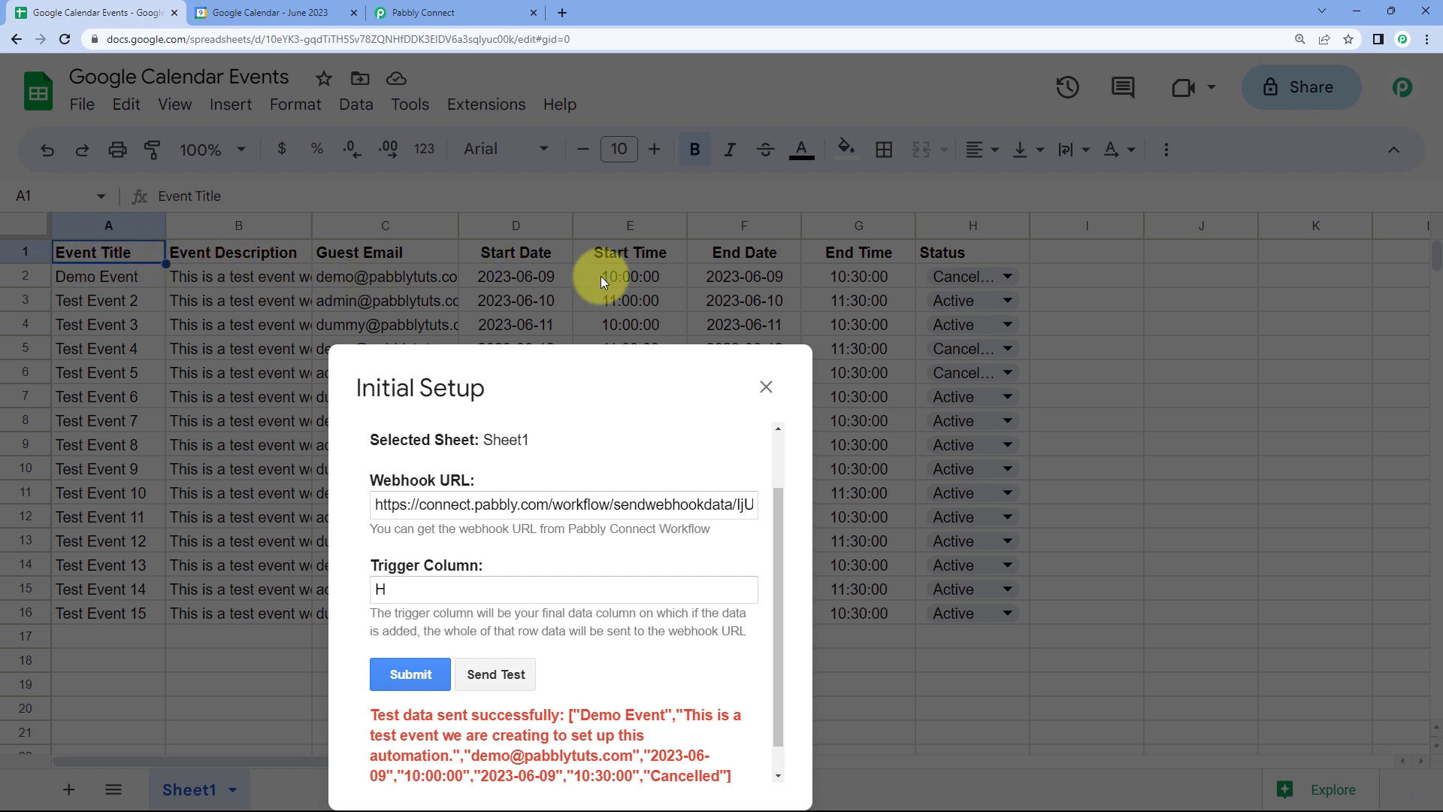
left_click_drag(573, 379, 622, 251)
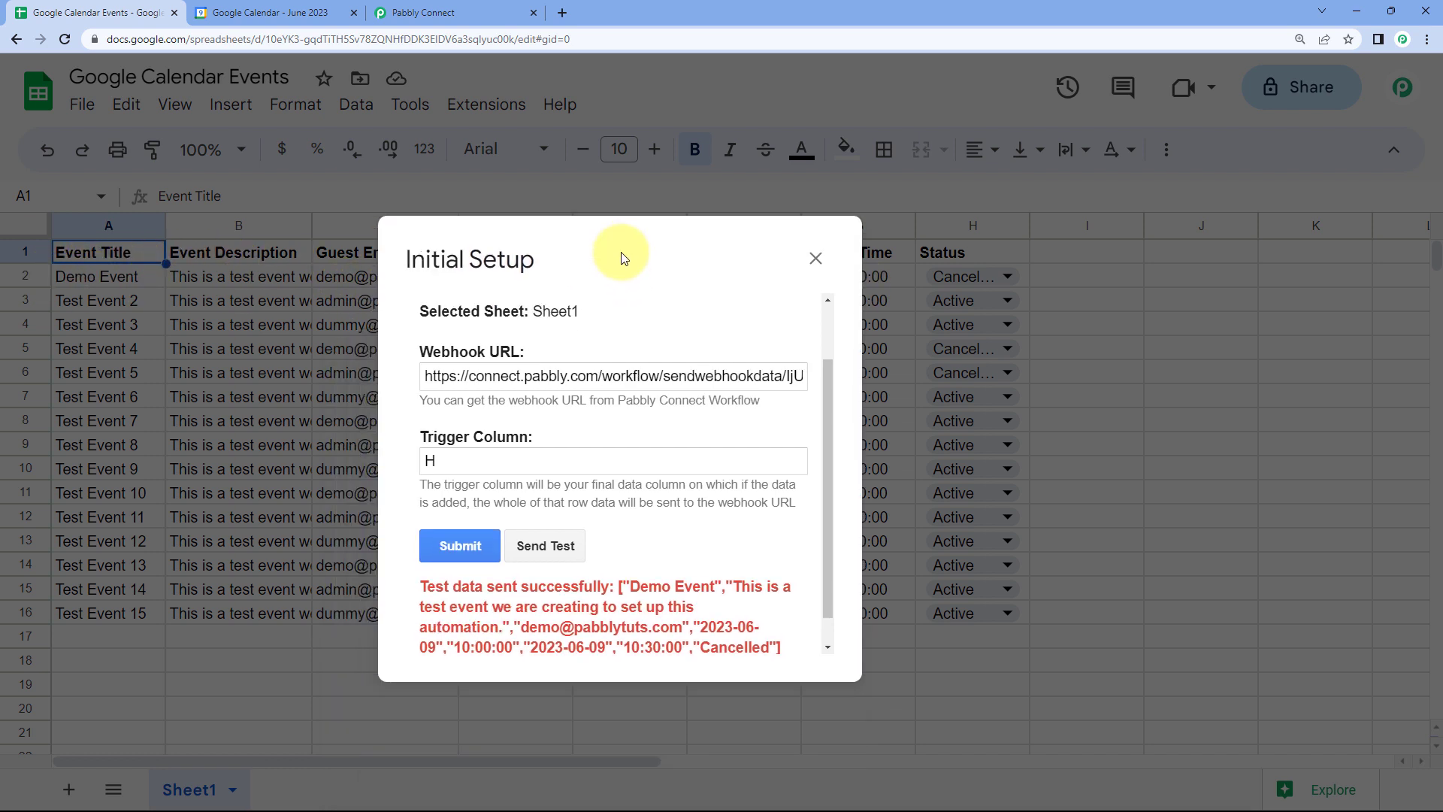
Switch to Pabbly Connect and examine the received webhook response, especially the trigger column and Status values.
left_click(463, 12)
scroll(255, 297, "down", 2)
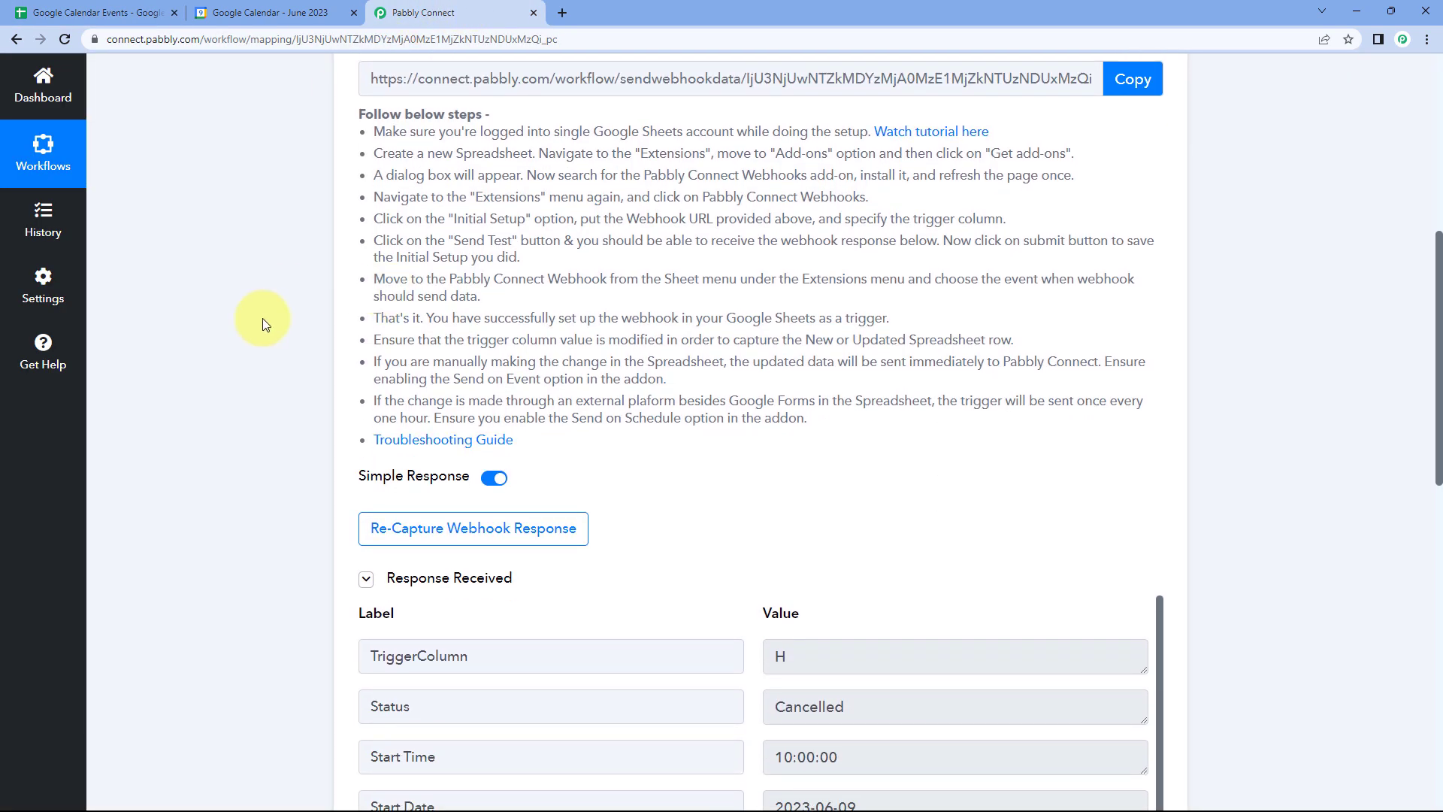
scroll(283, 331, "down", 4)
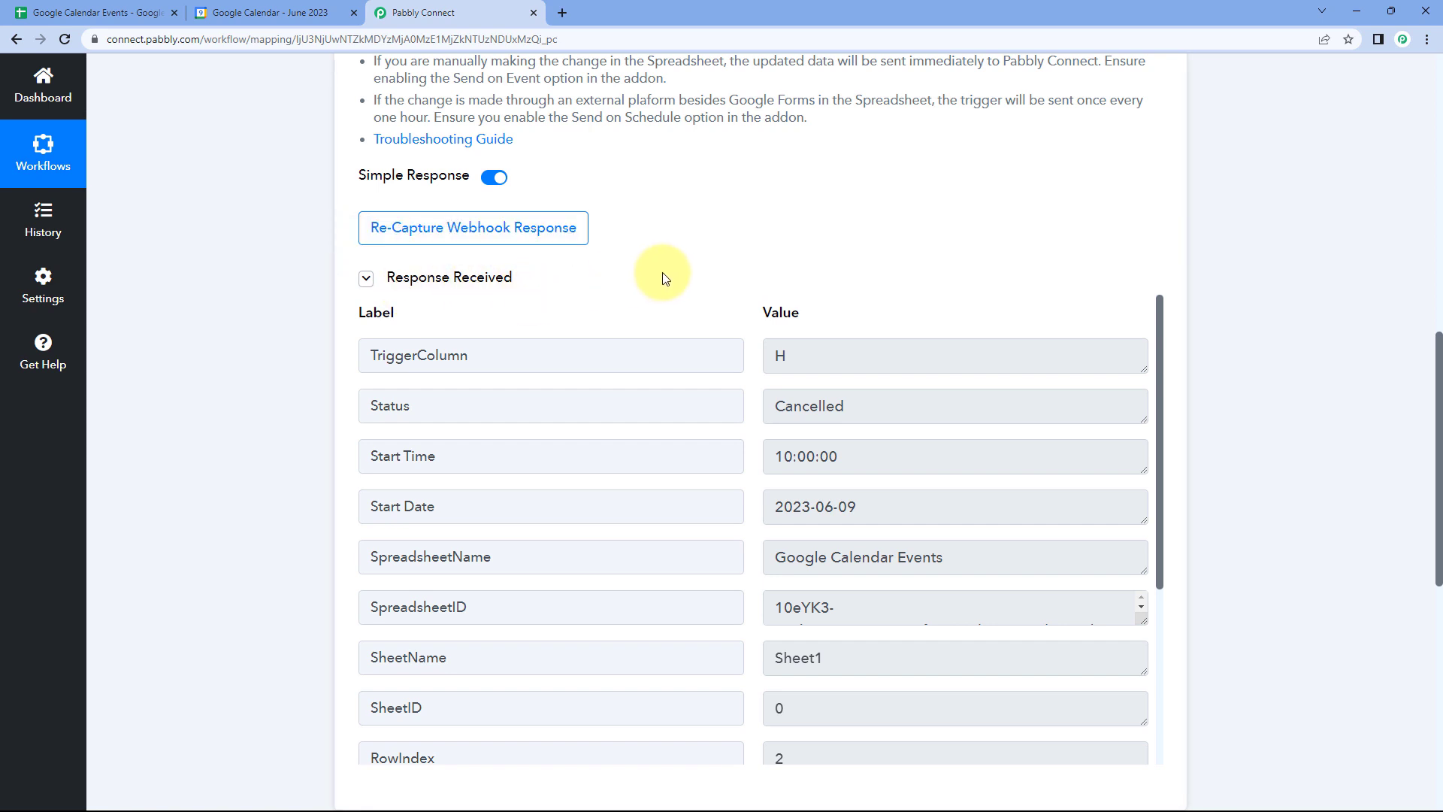
scroll(665, 278, "down", 1)
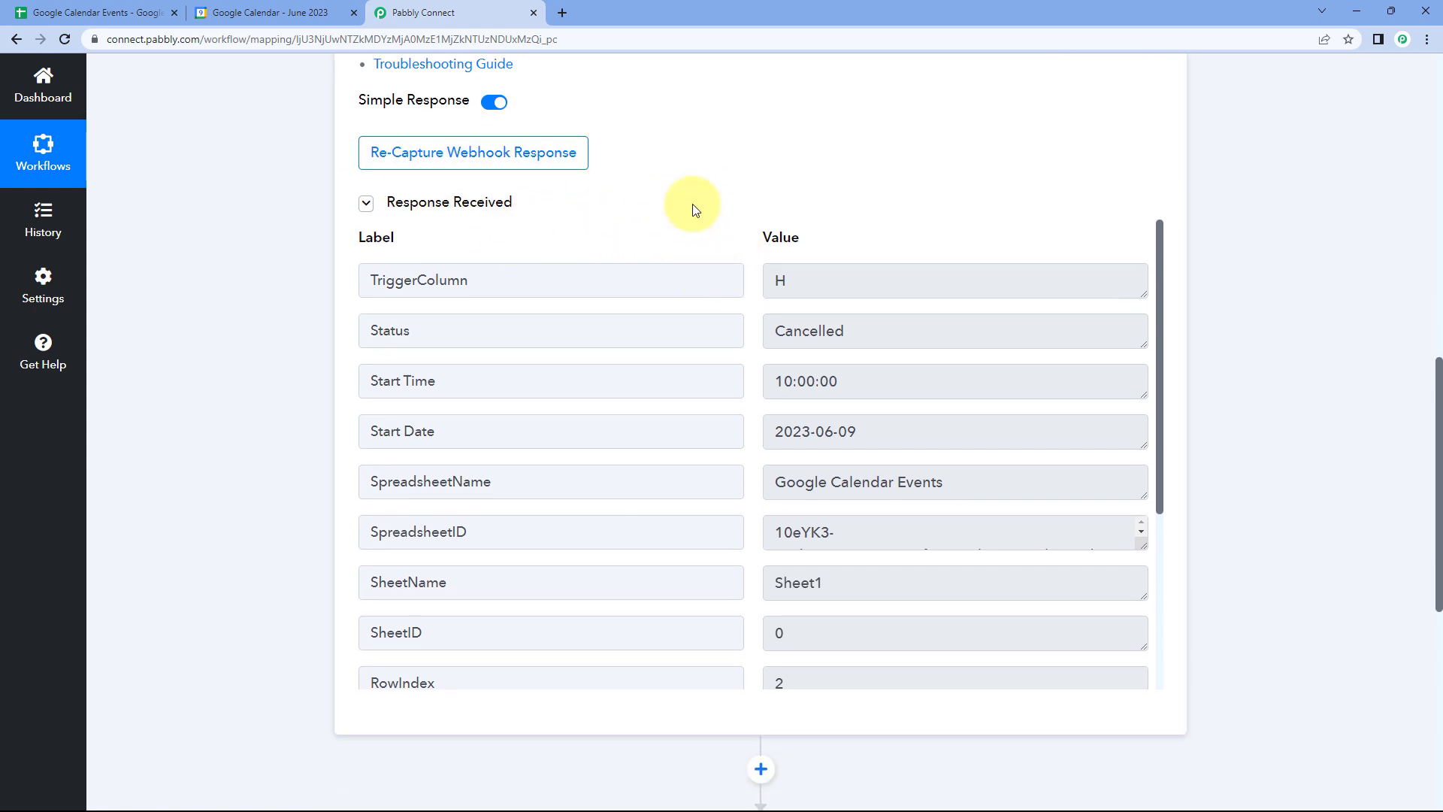
left_click(60, 12)
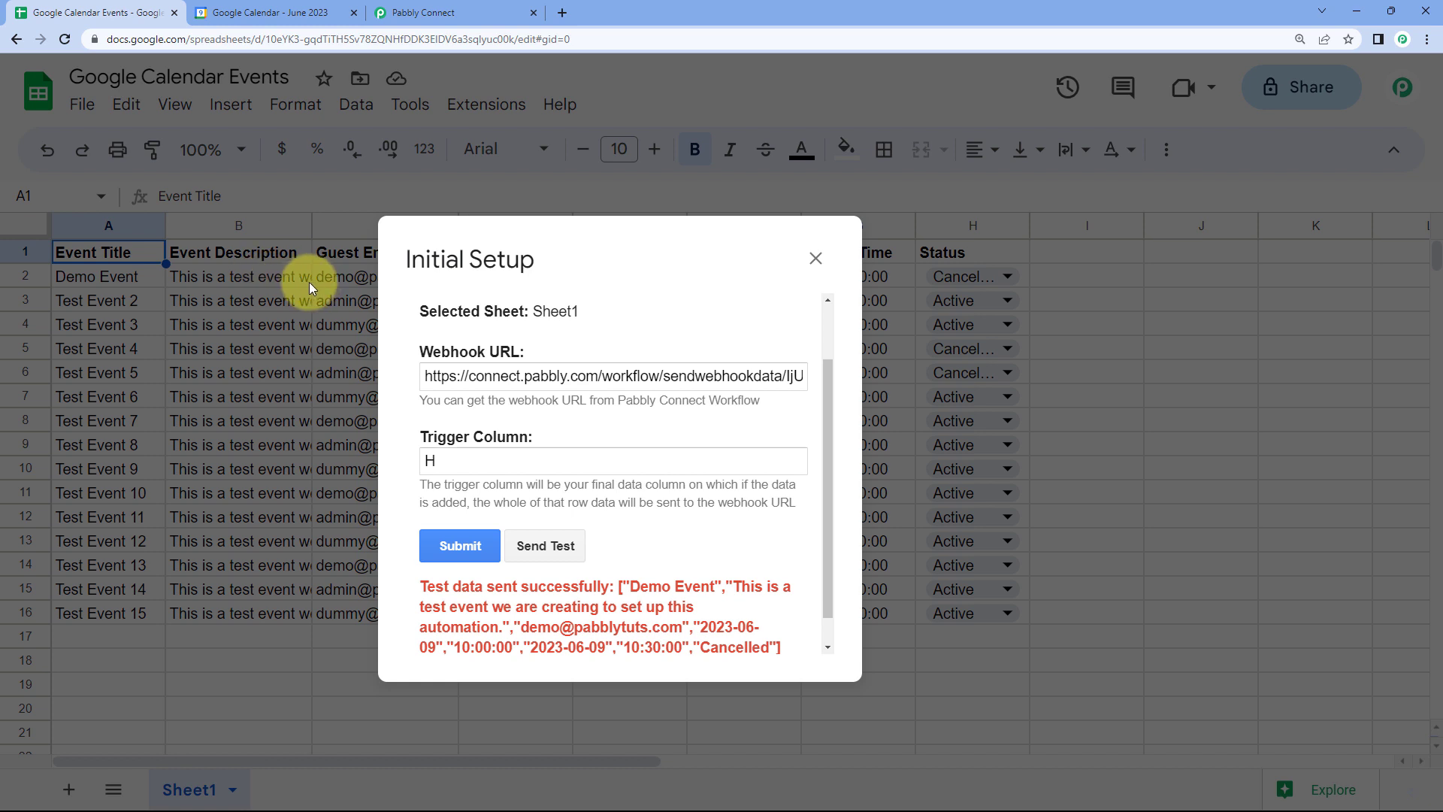
left_click(467, 22)
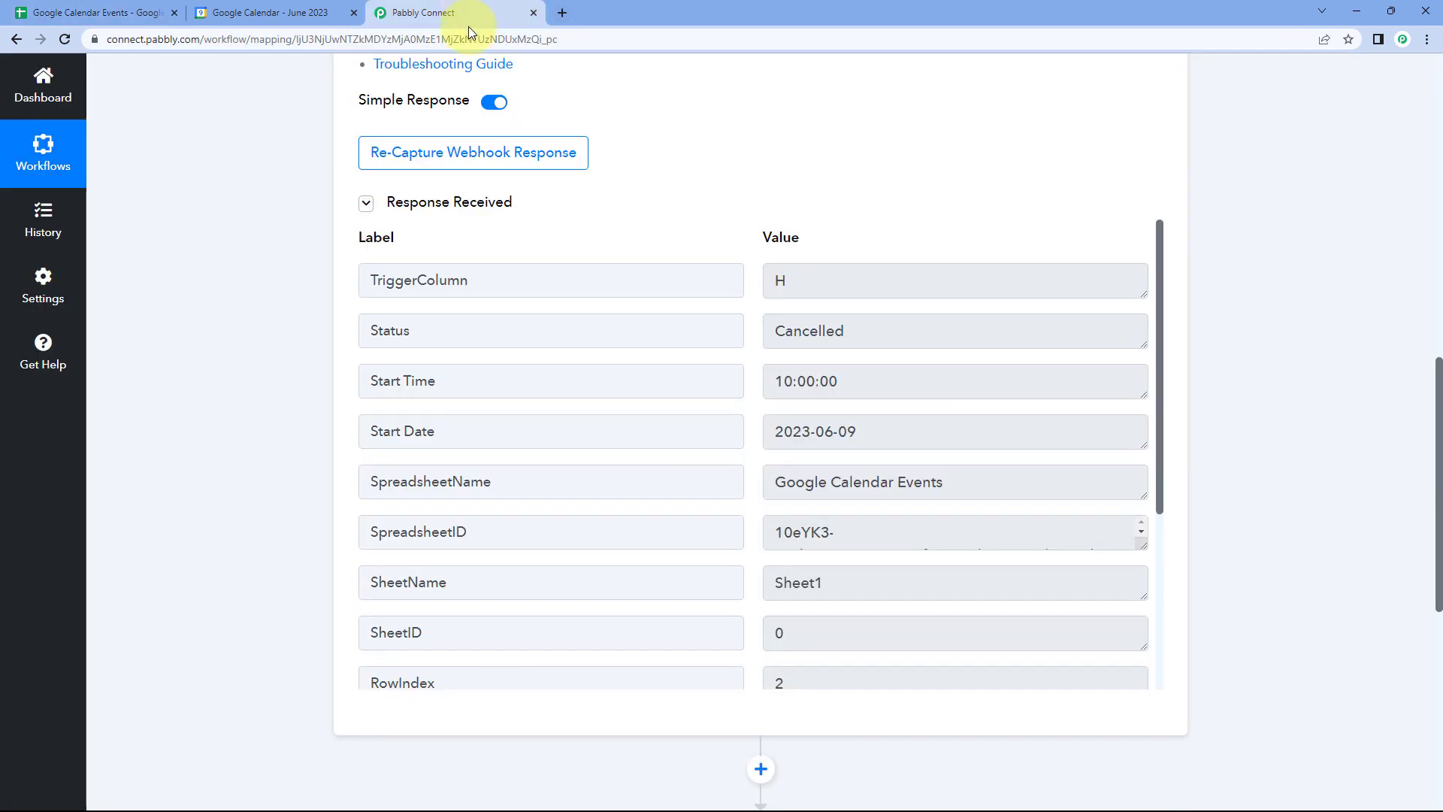
double_click(796, 283)
left_click(754, 292)
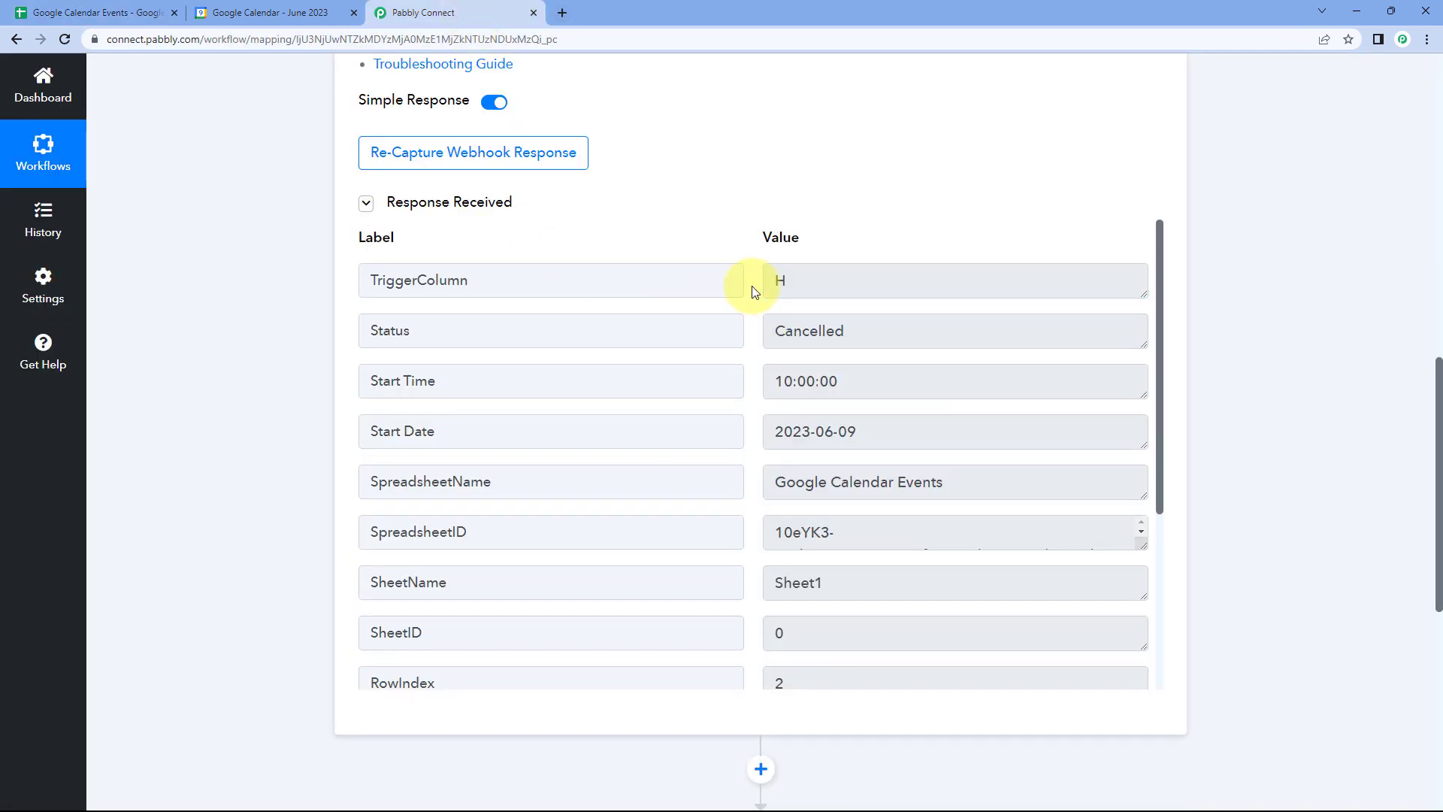
scroll(752, 285, "down", 2)
scroll(756, 278, "up", 1)
double_click(863, 264)
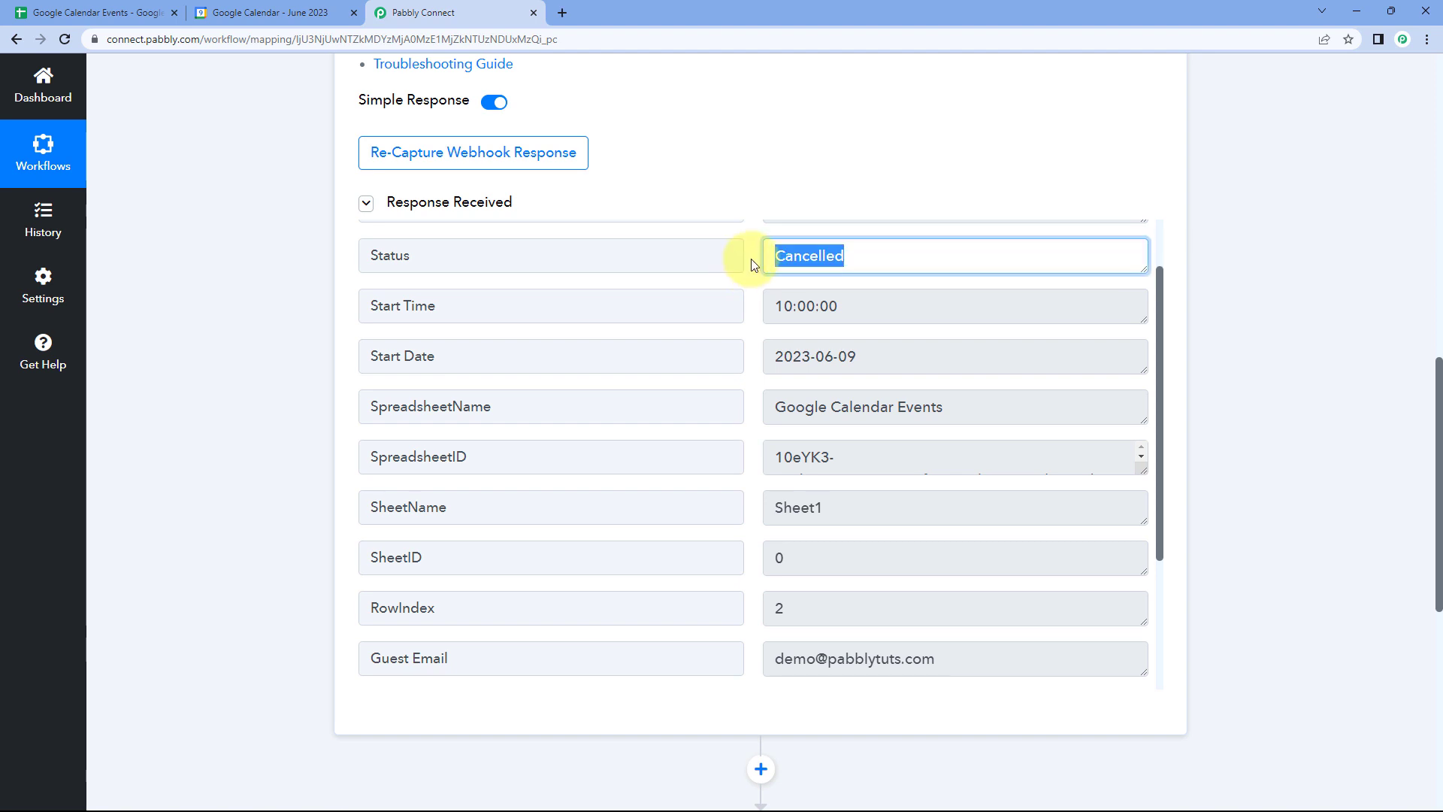
left_click(709, 251)
Compare the spreadsheet's Demo Event row with the start time, start date and guest email in Pabbly Connect's webhook response.
left_click(143, 12)
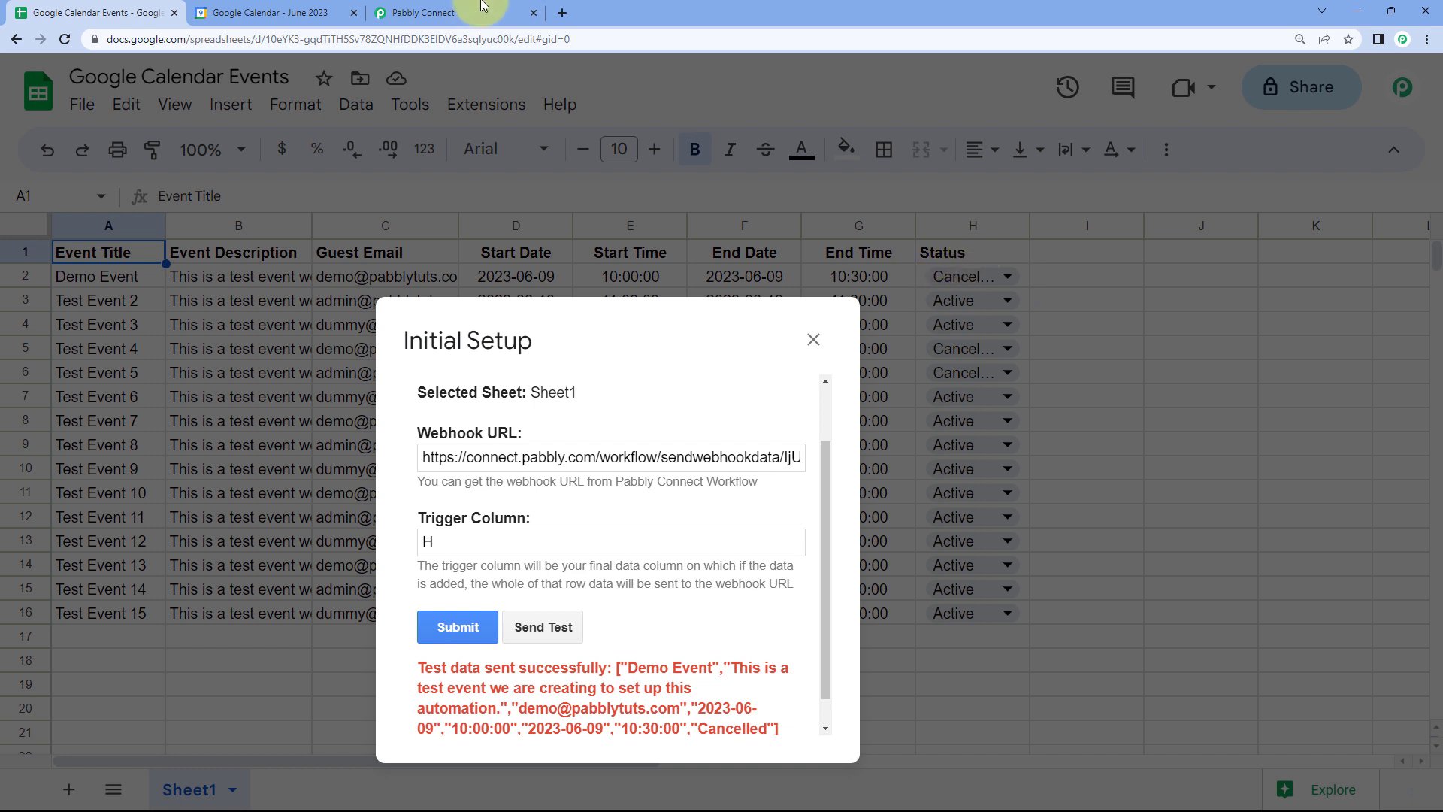
left_click(451, 12)
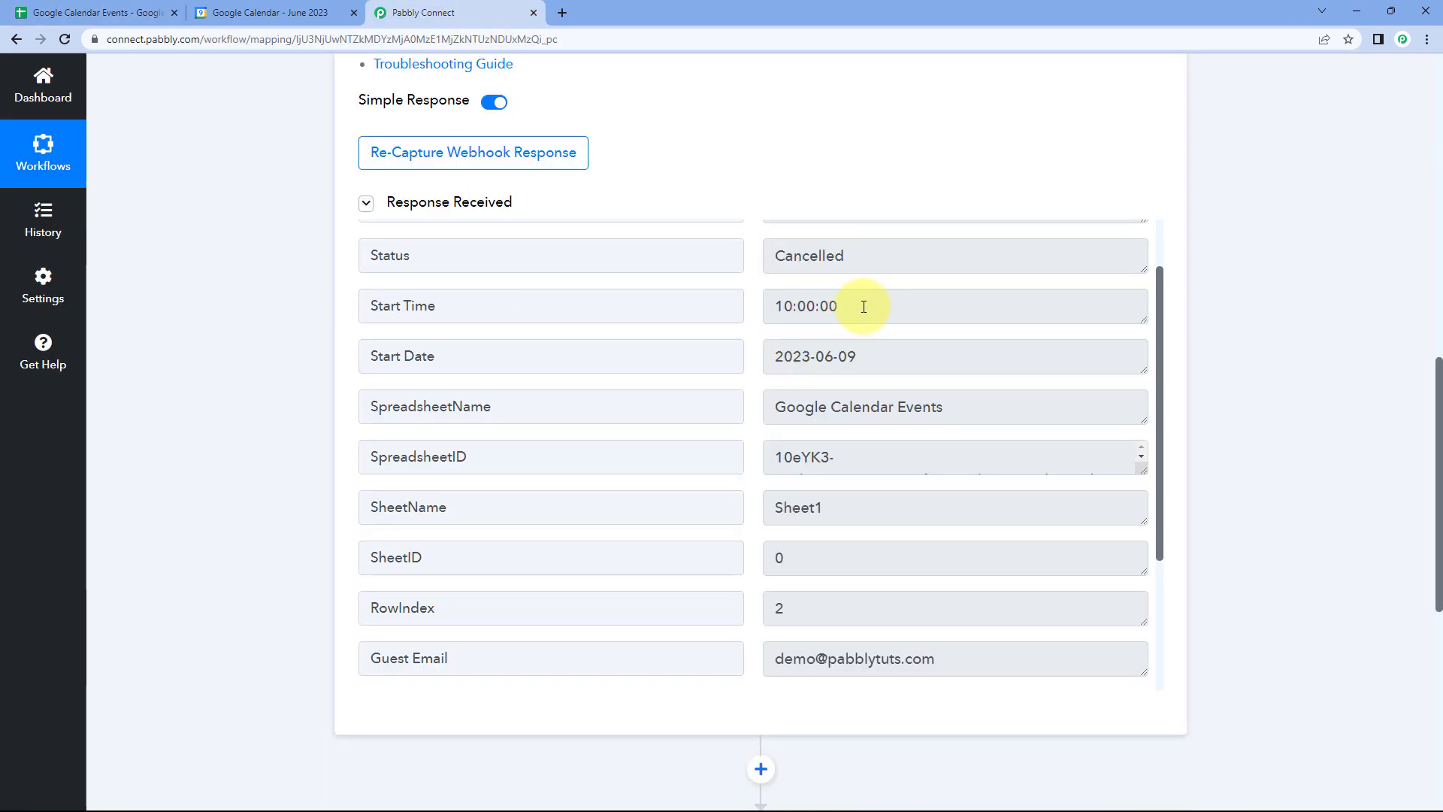
left_click_drag(863, 306, 735, 306)
left_click_drag(896, 355, 754, 357)
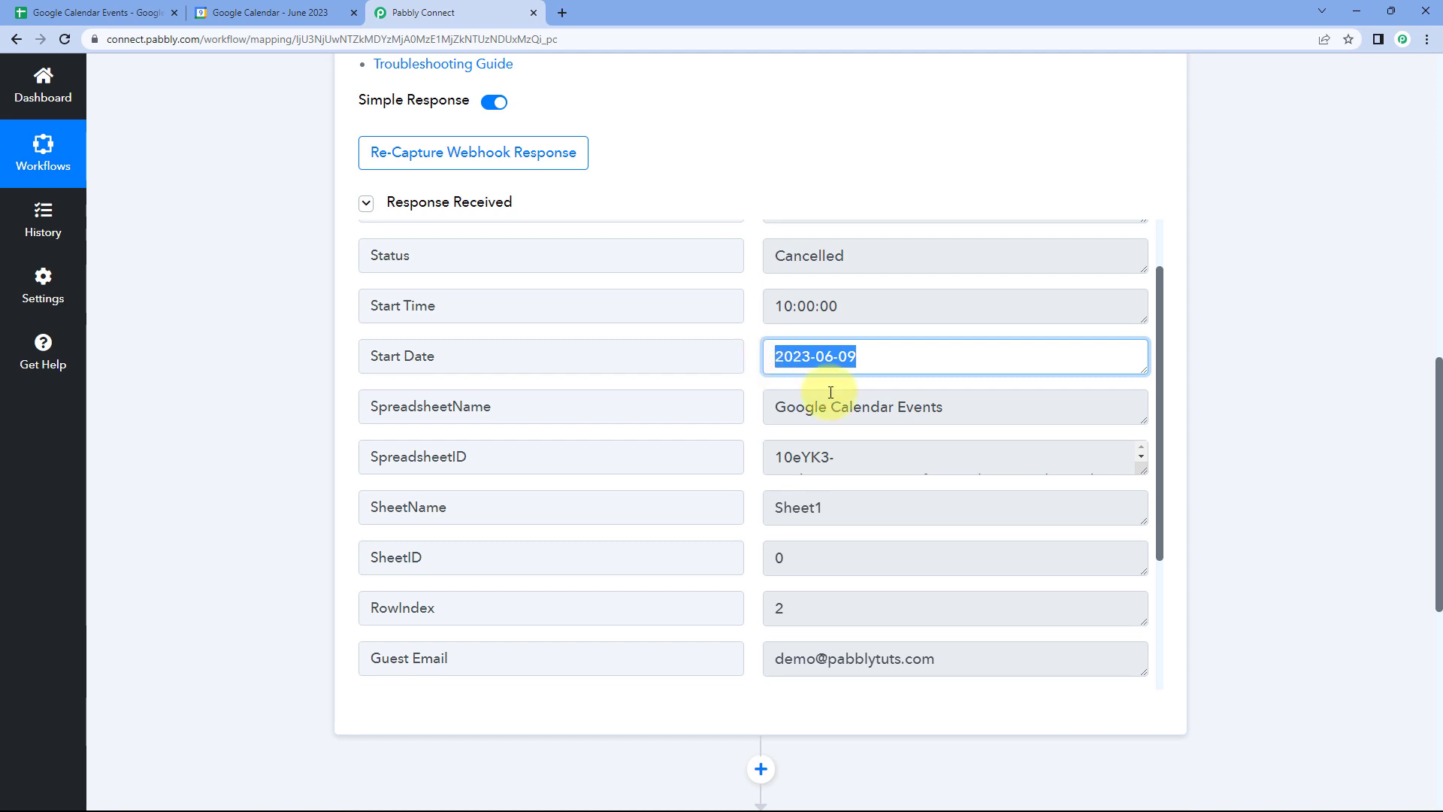
scroll(759, 408, "down", 1)
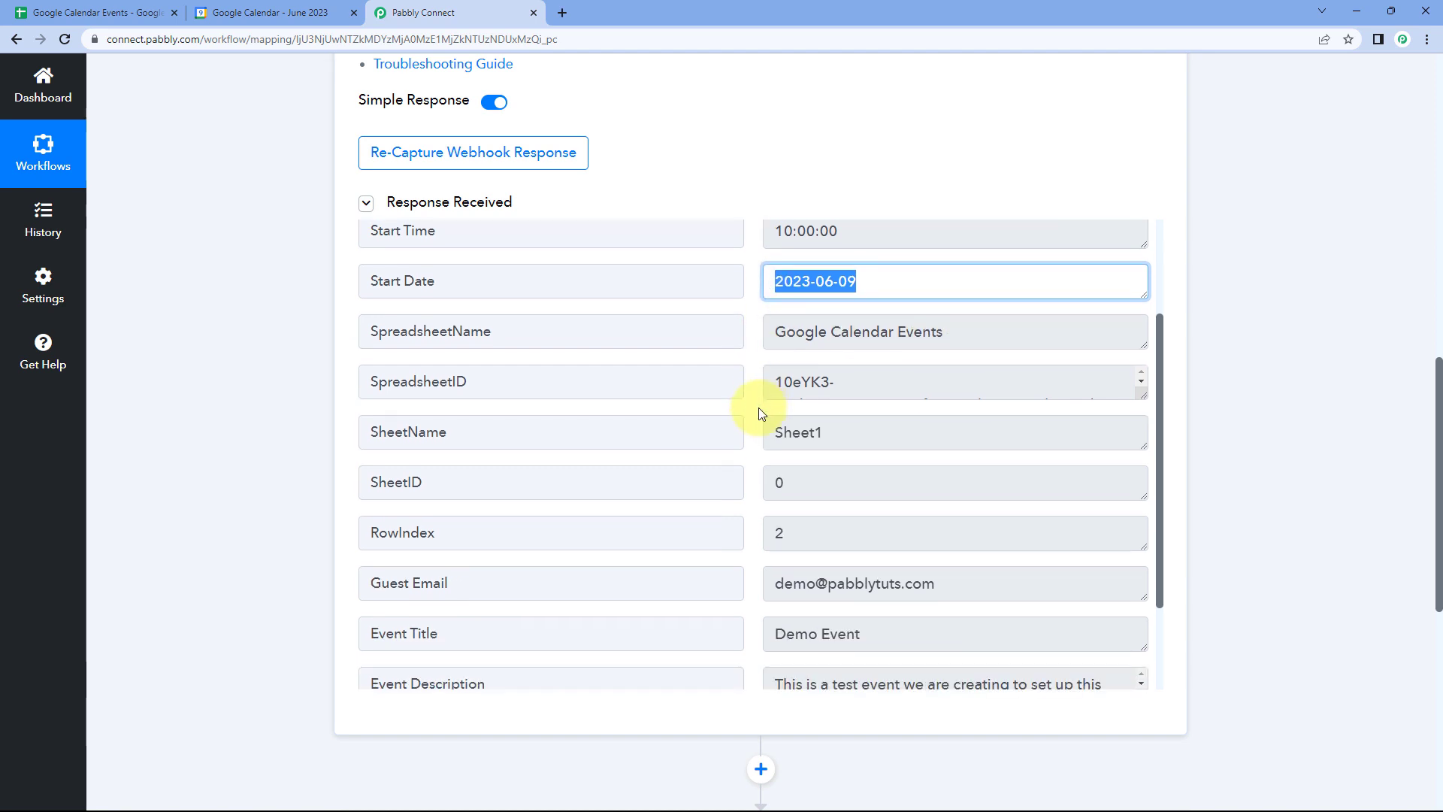
scroll(759, 413, "down", 5)
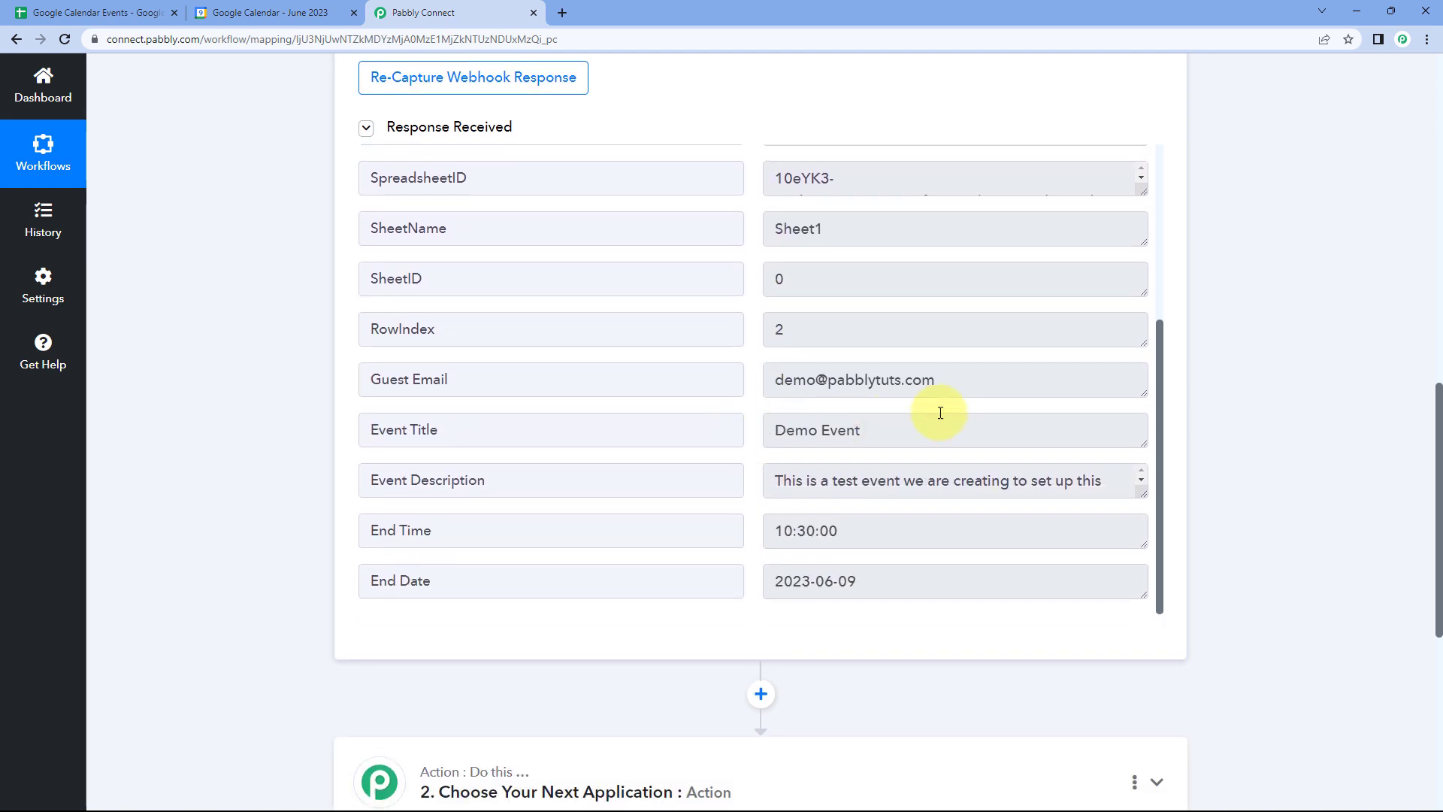
left_click_drag(935, 379, 757, 377)
left_click(756, 378)
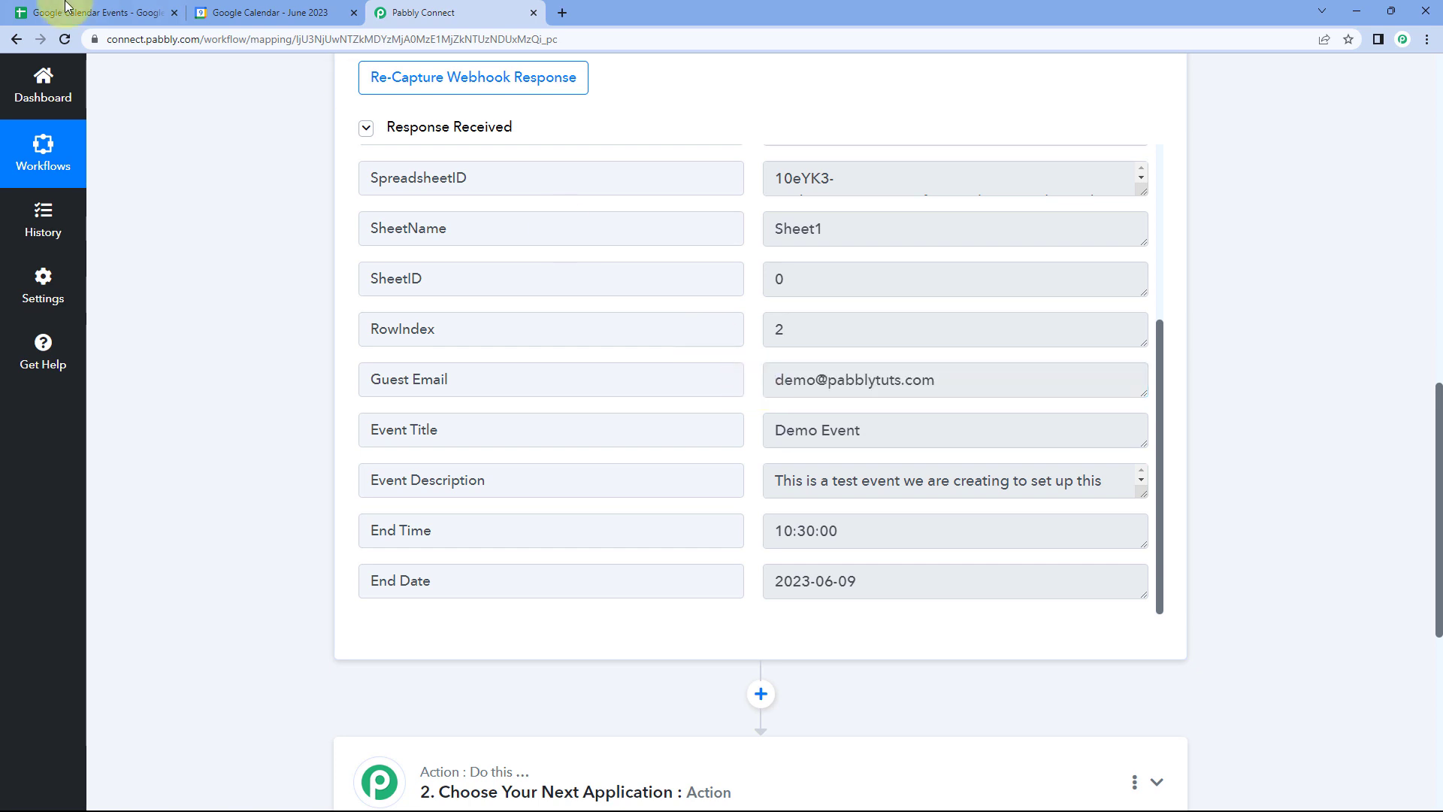
Check the event title, description, end time and end date in the webhook response against the spreadsheet's Demo Event row.
left_click(67, 8)
left_click(410, 12)
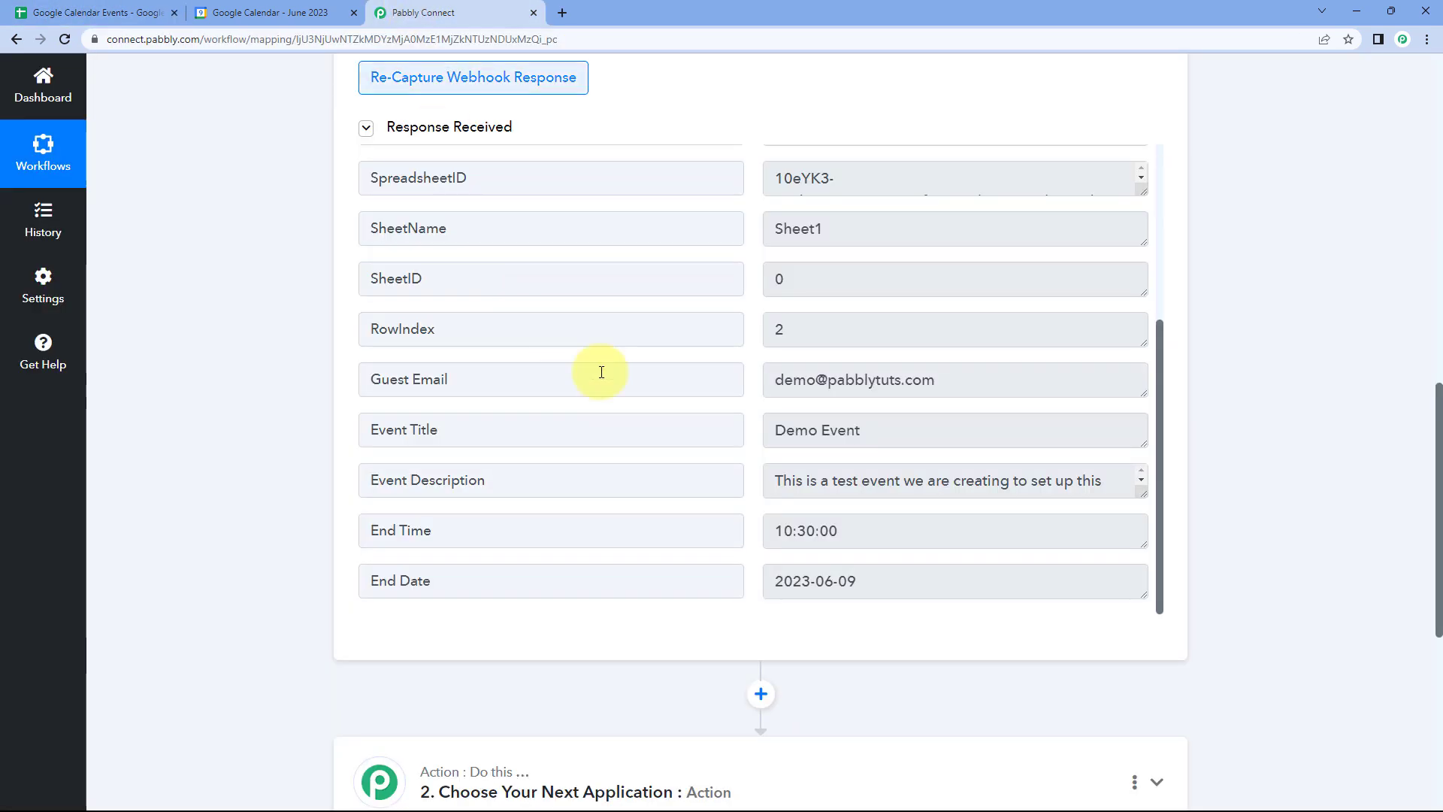
left_click_drag(864, 430, 764, 430)
left_click(828, 480)
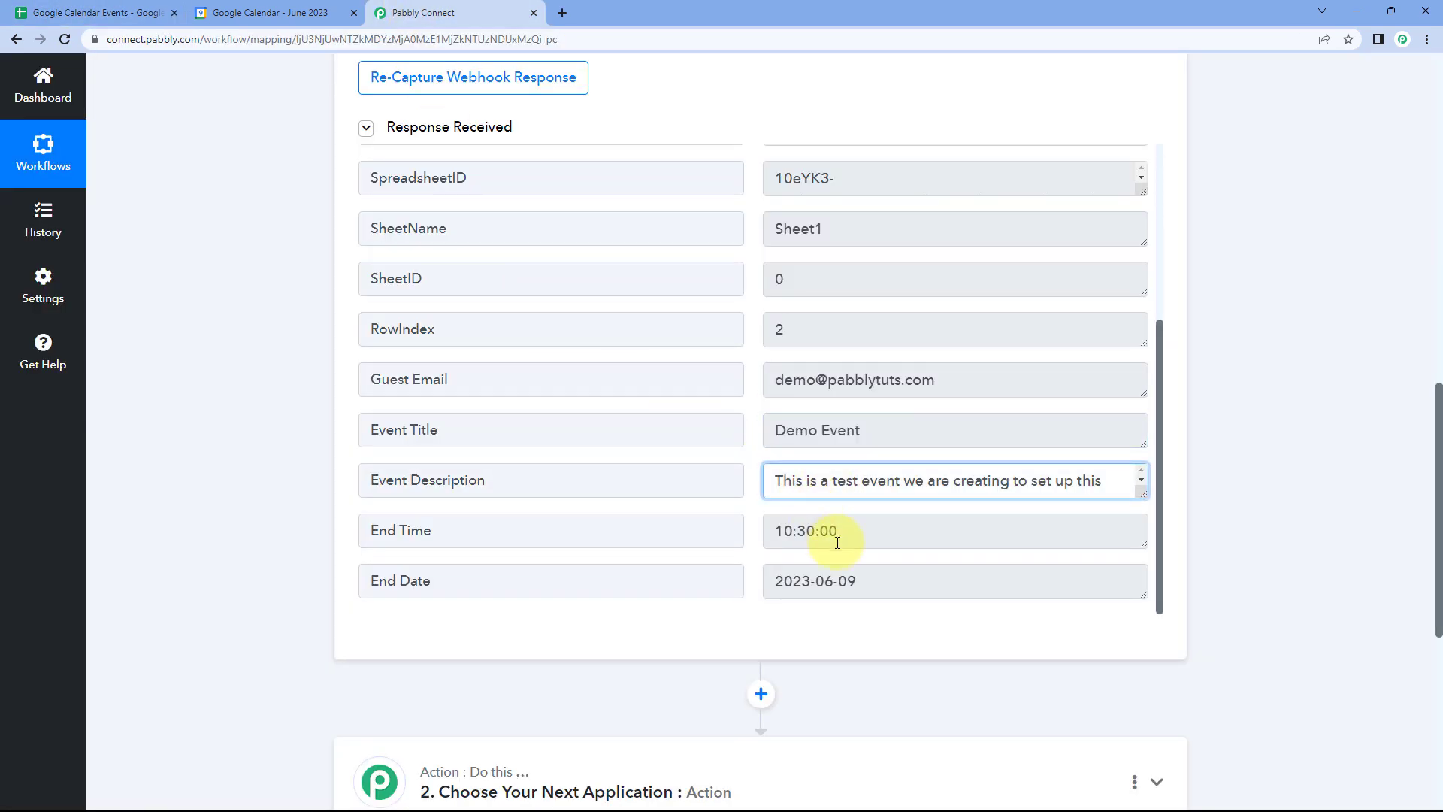
left_click_drag(837, 542, 772, 531)
left_click_drag(868, 578, 742, 572)
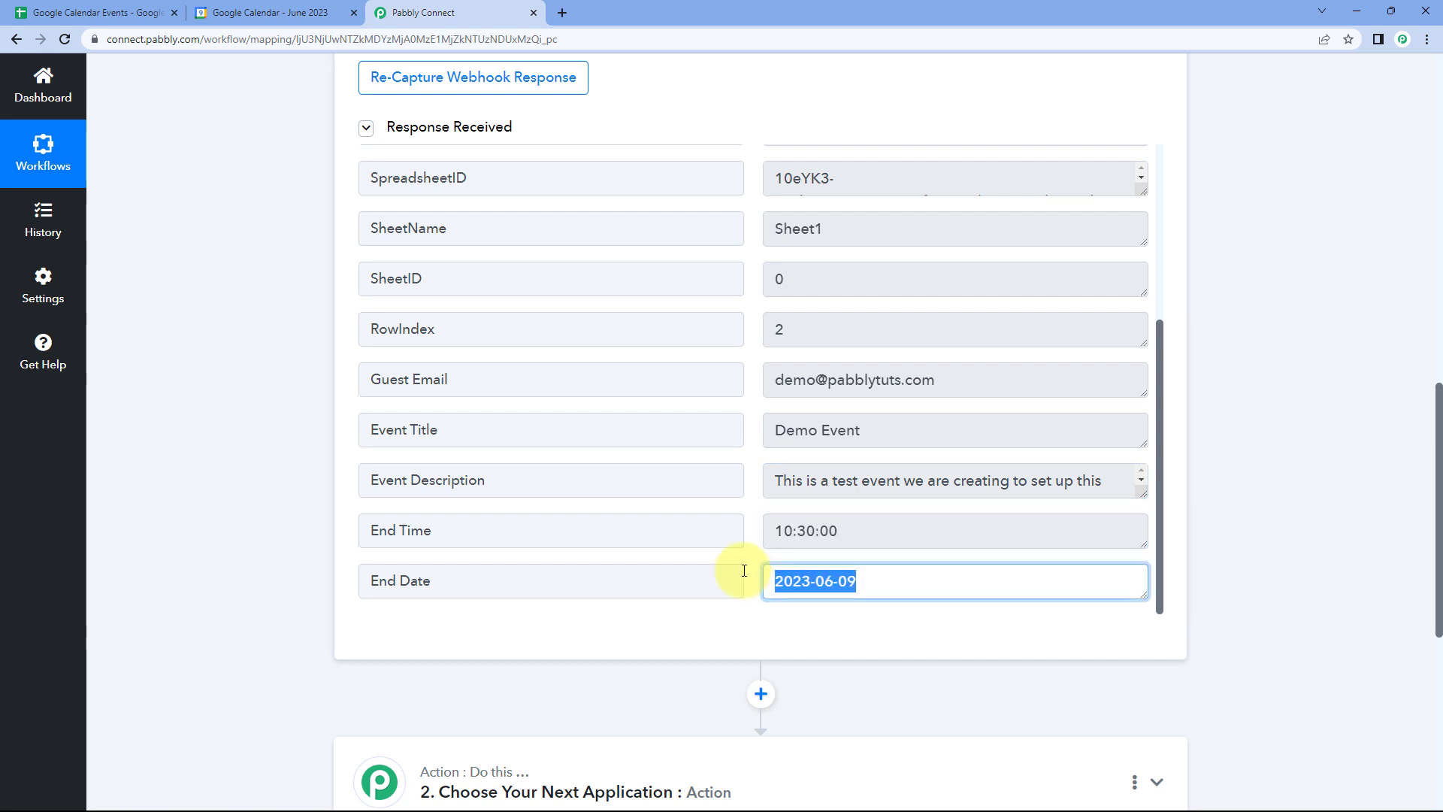
left_click(751, 454)
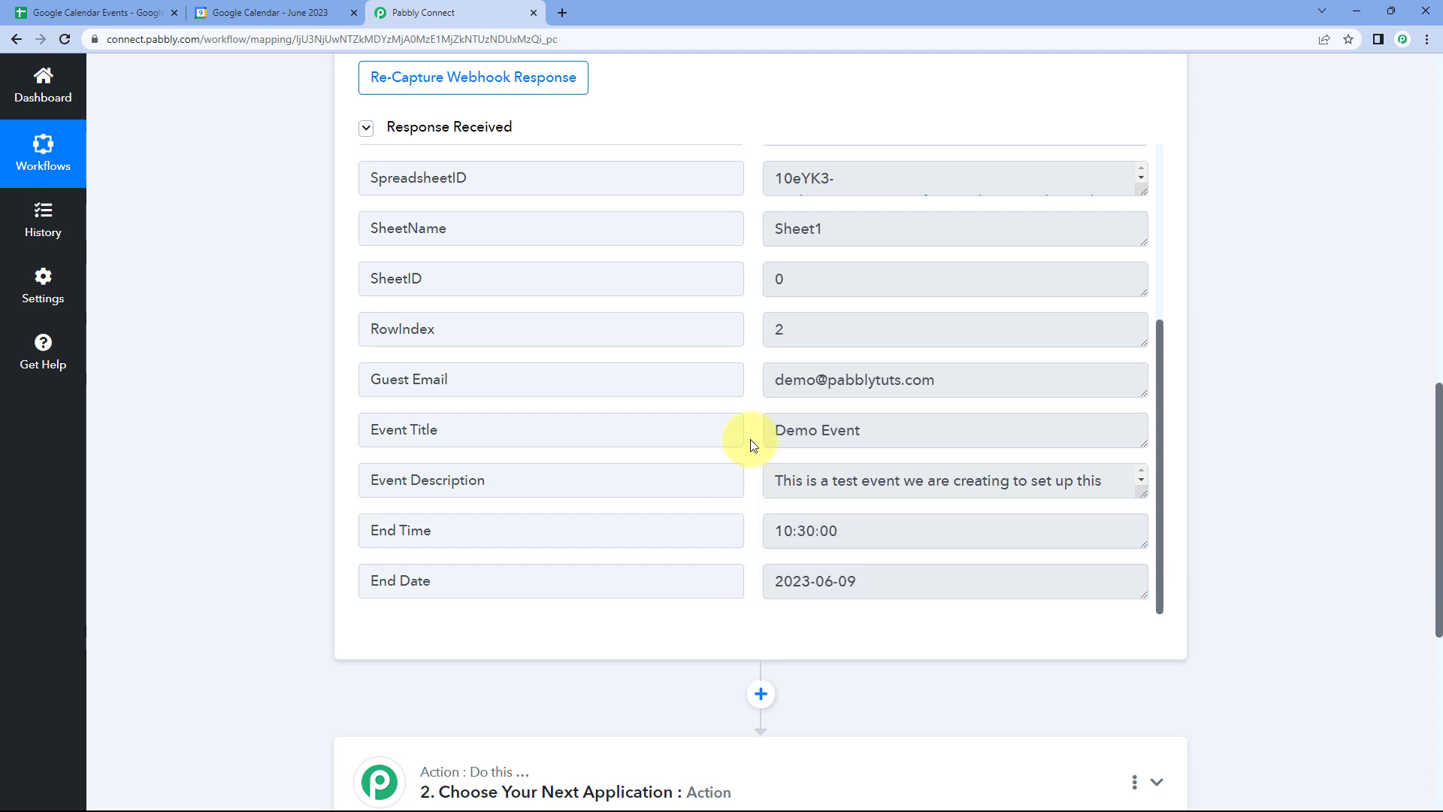
Return to the Google Calendar Events spreadsheet, submit the Initial Setup configuration and close the dialog.
left_click(121, 12)
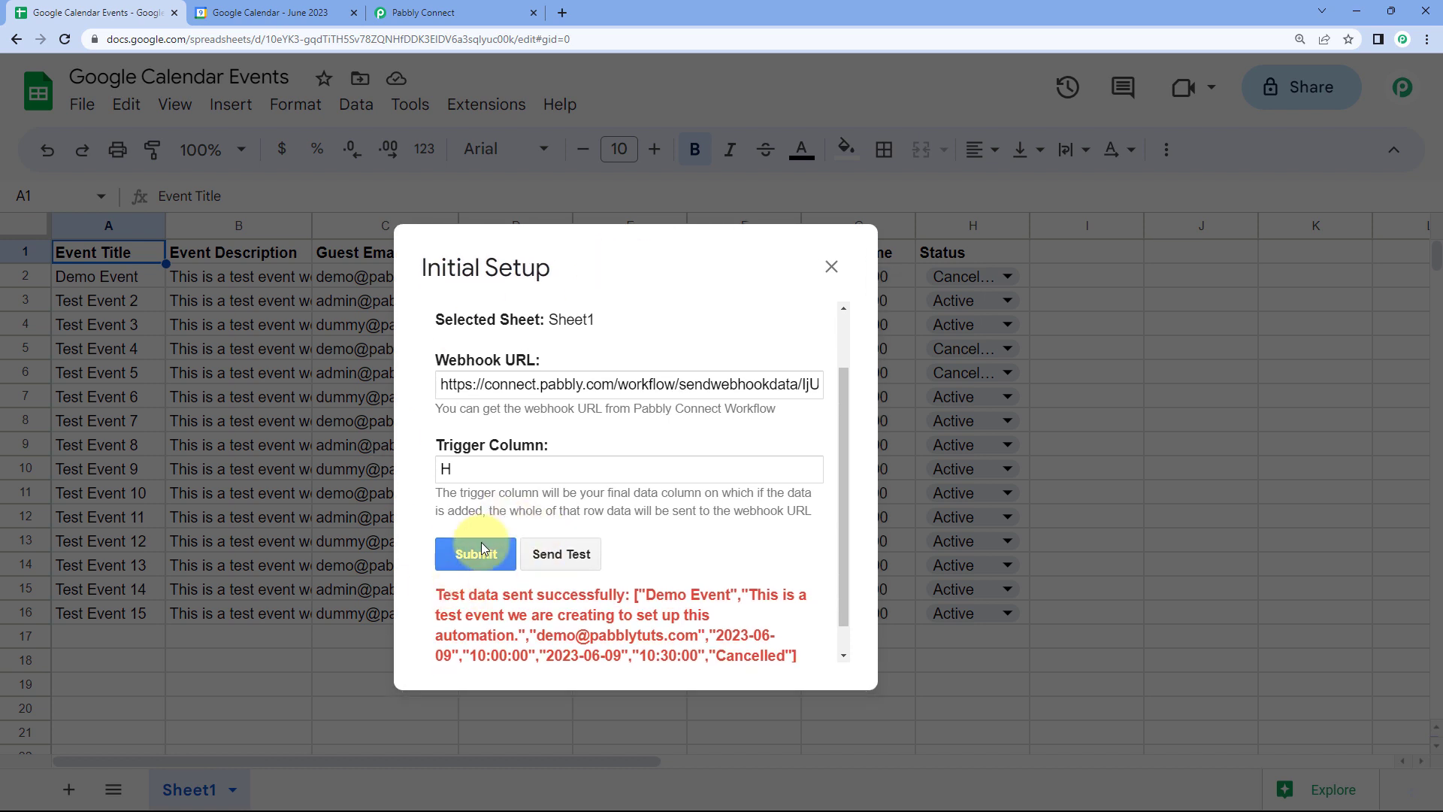
left_click(479, 552)
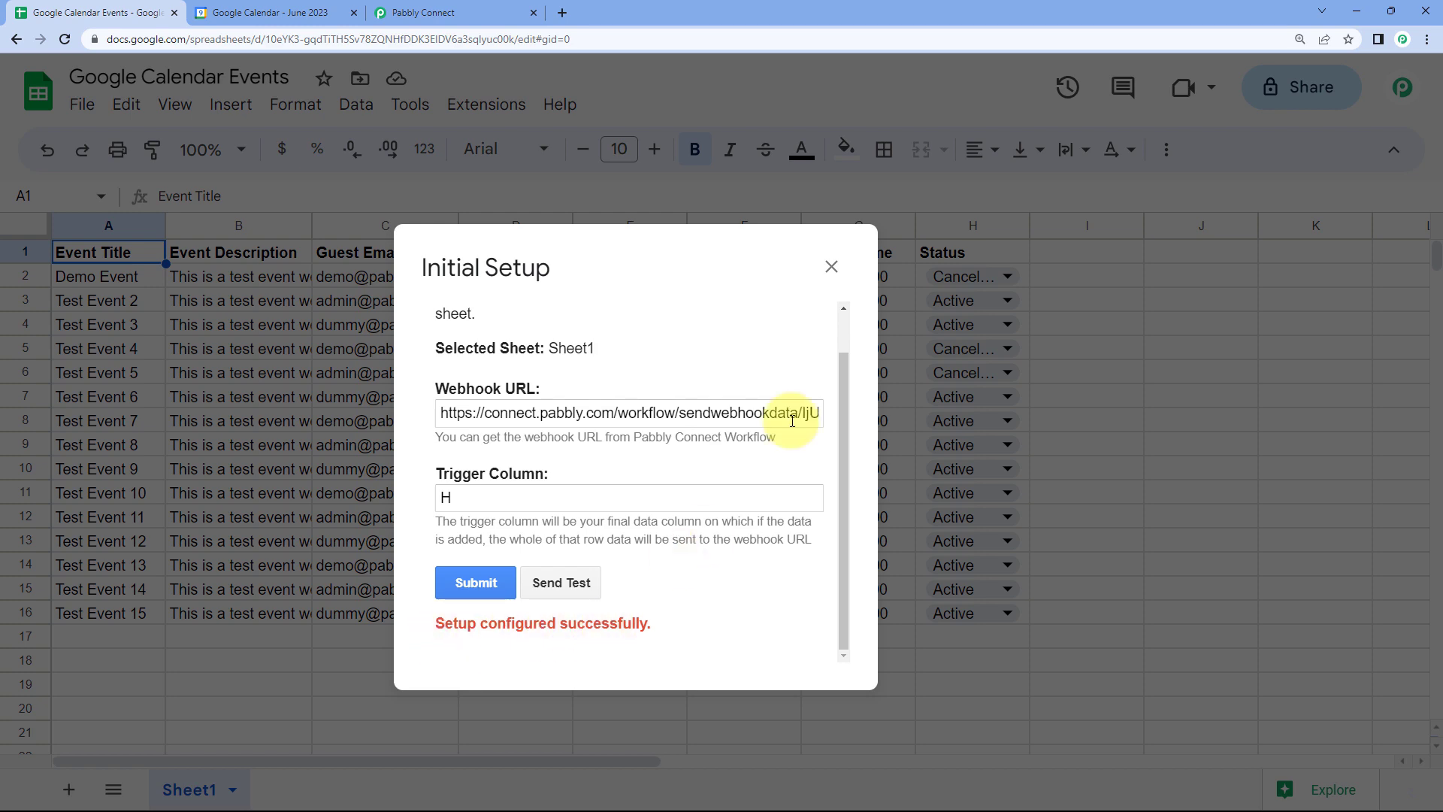
left_click(831, 268)
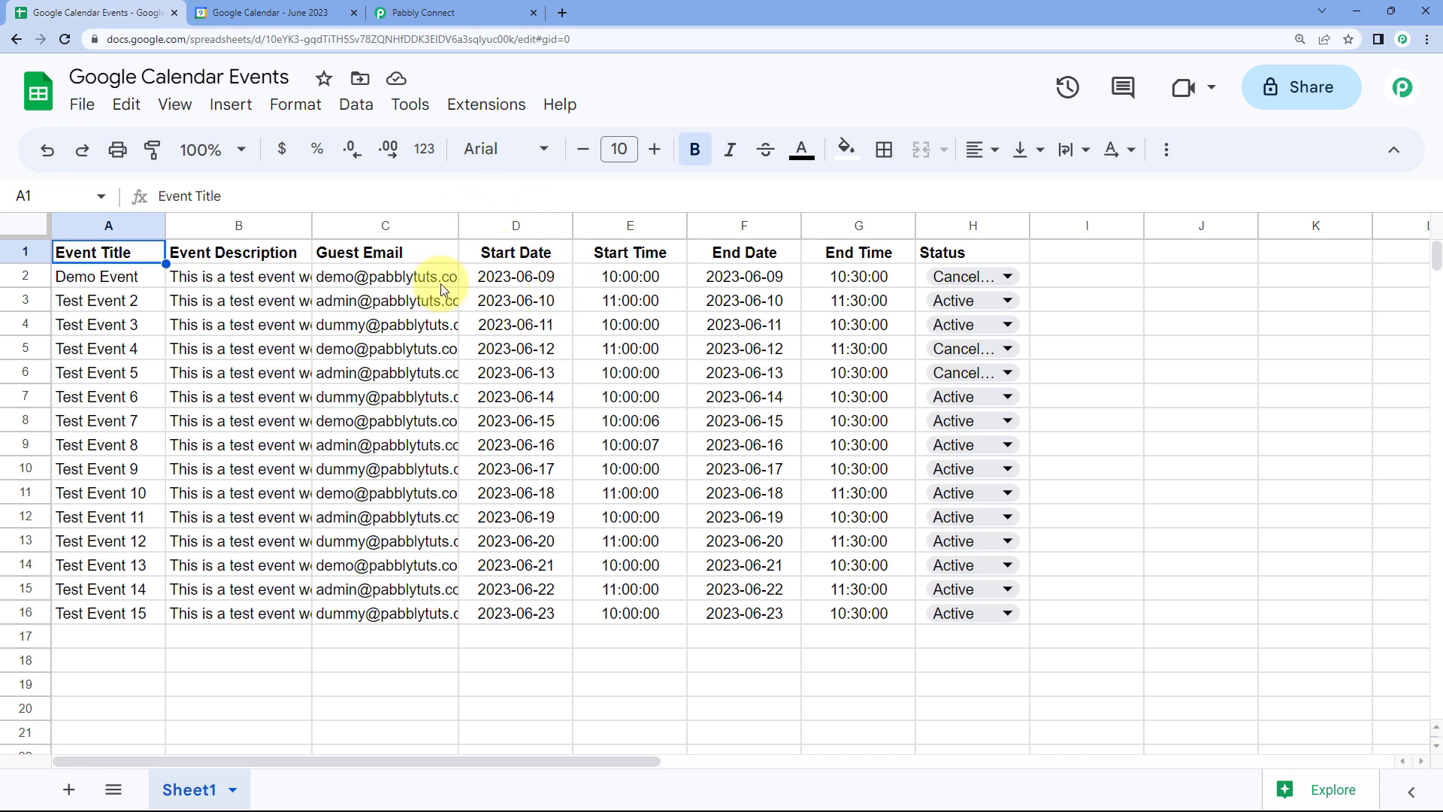
Enable Send On Event for the spreadsheet in the Pabbly Connect Webhooks add-on.
left_click(508, 109)
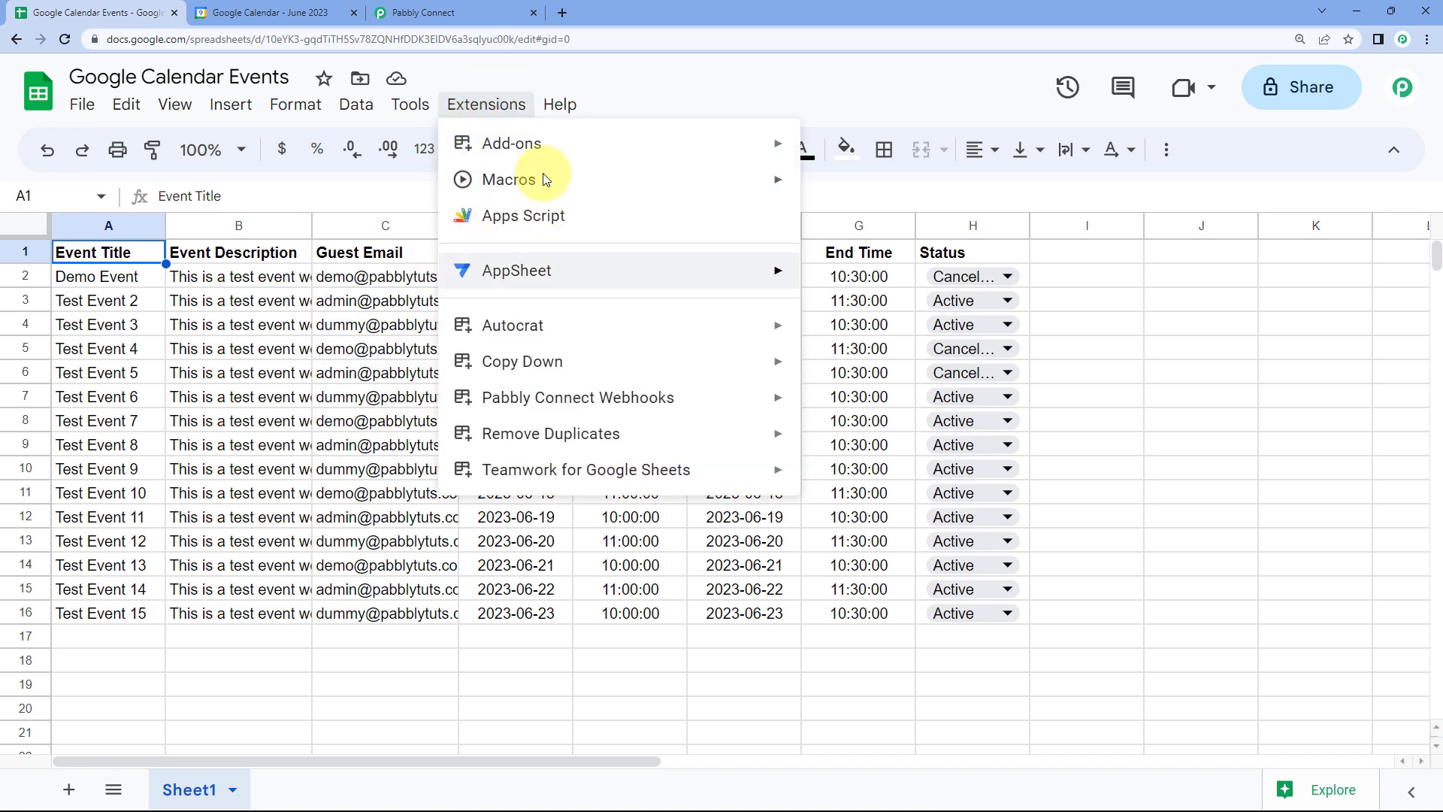
mouse_move(712, 406)
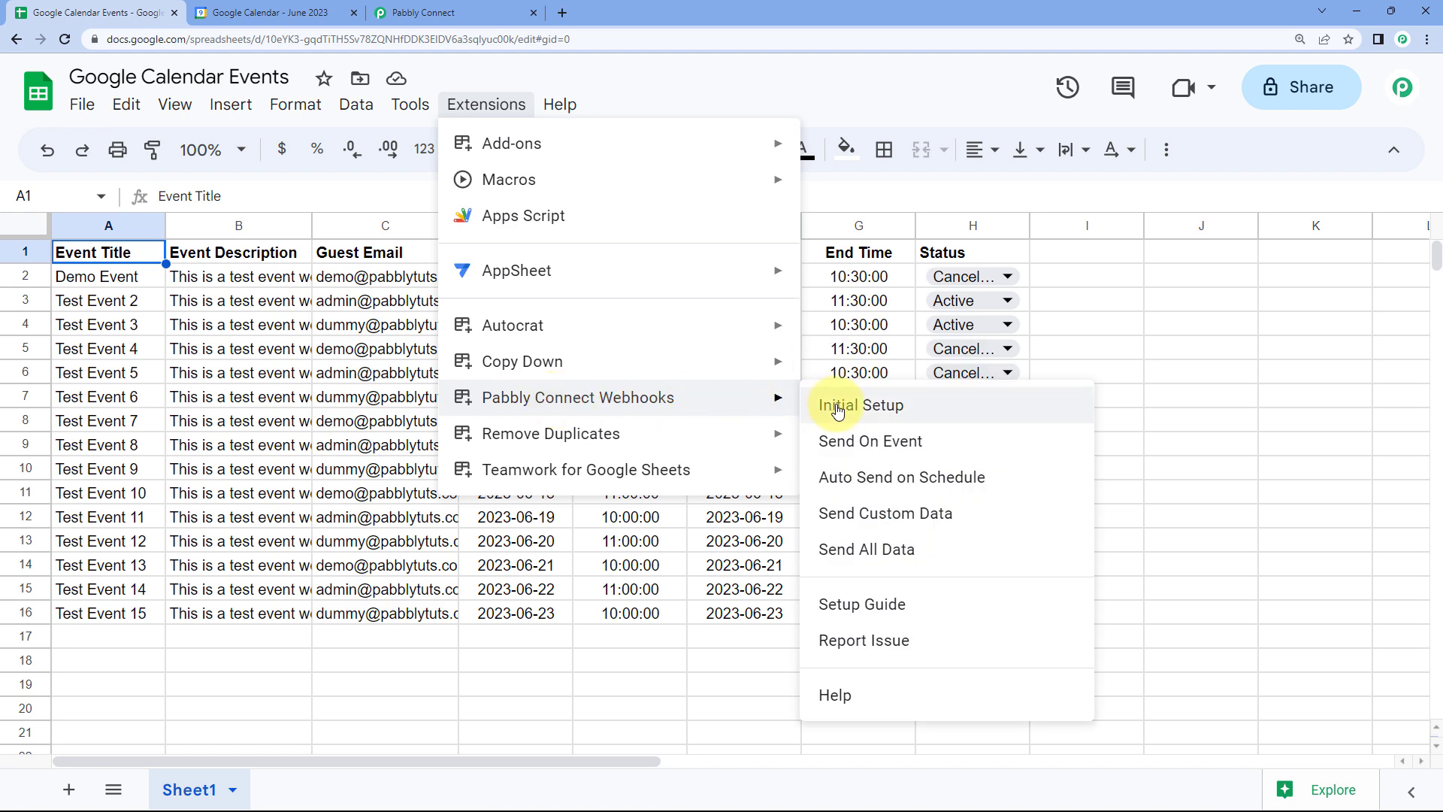
left_click(822, 447)
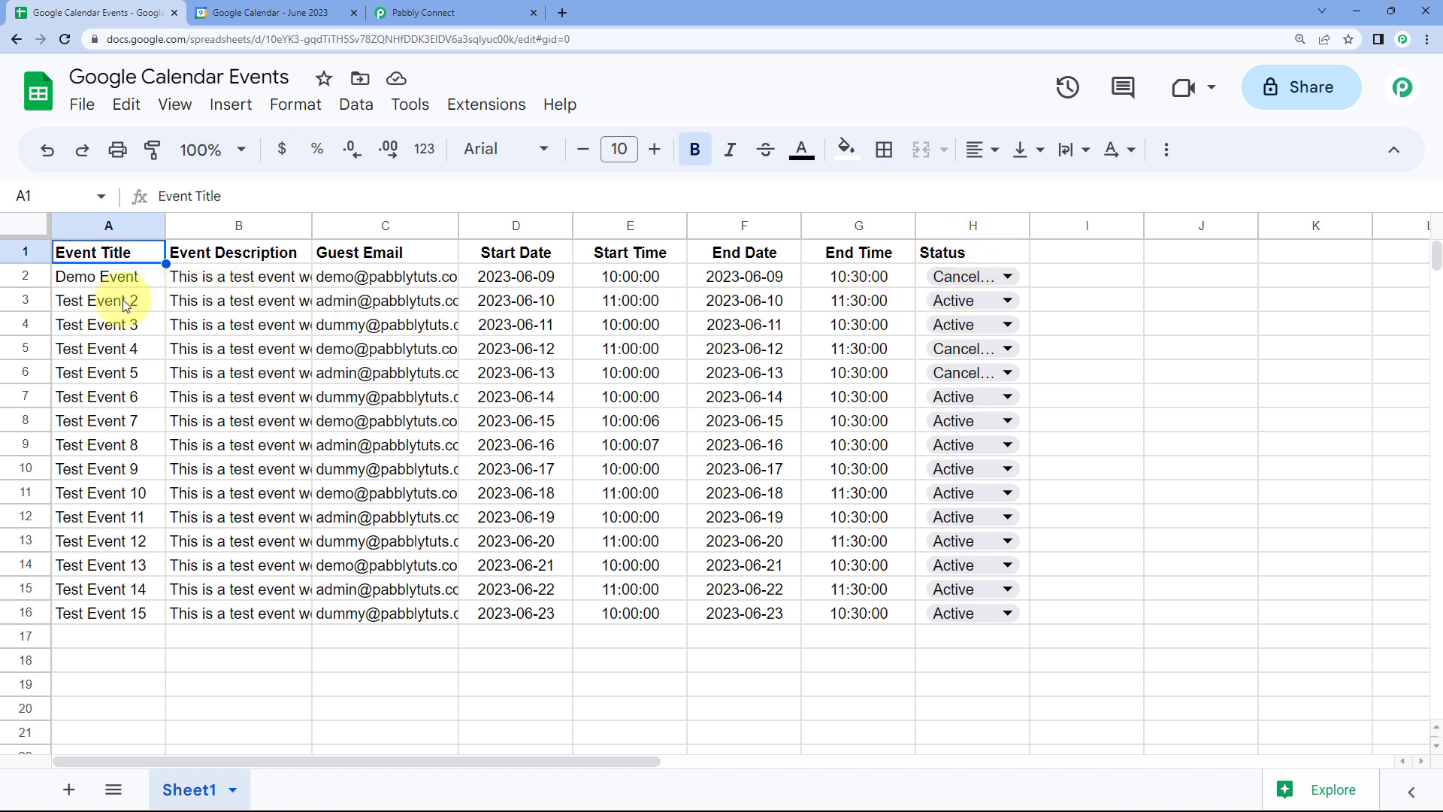
Review the captured webhook response in Pabbly Connect, the spreadsheet's event rows and the June 2023 events in Google Calendar.
left_click(490, 12)
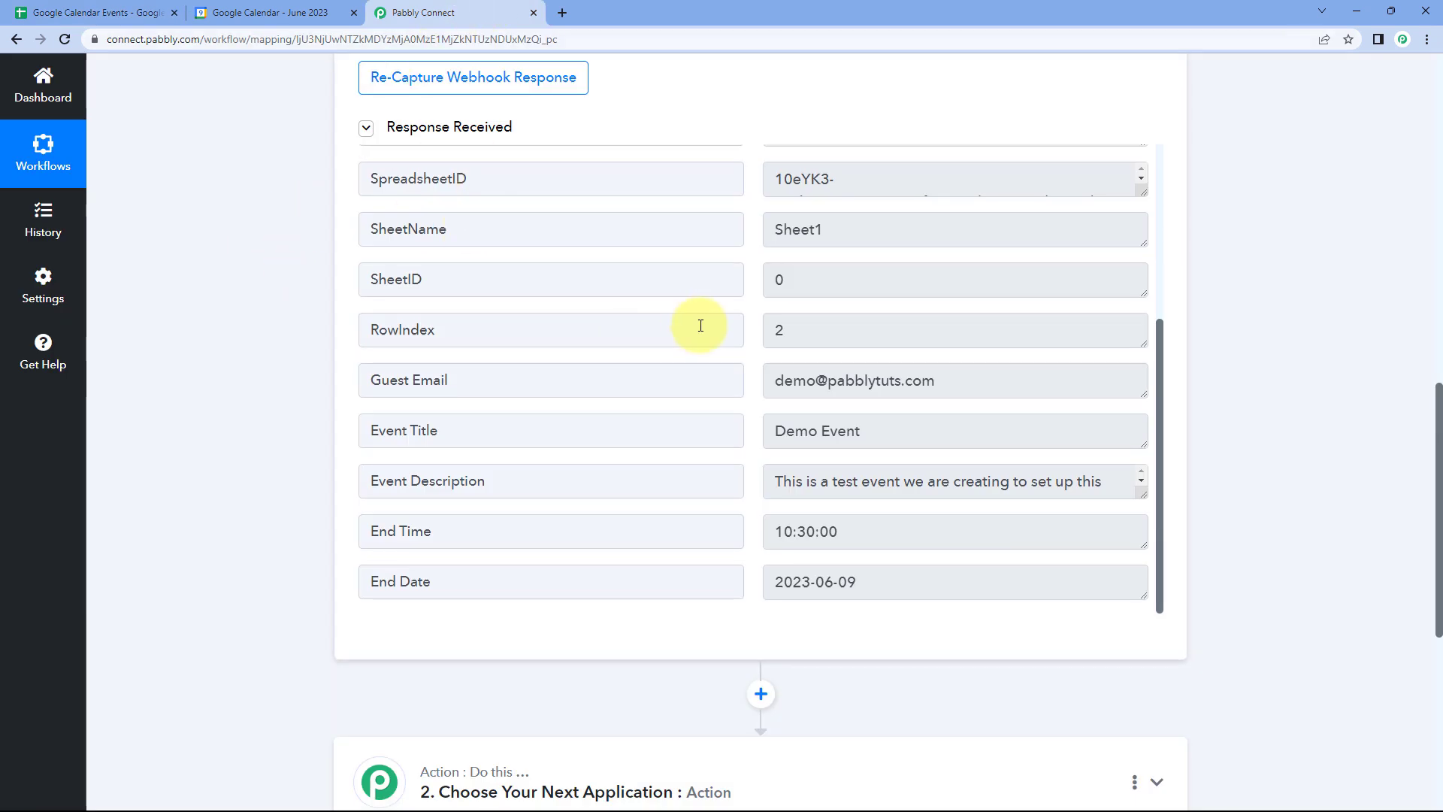
scroll(701, 325, "up", 4)
scroll(697, 322, "down", 1)
scroll(697, 322, "up", 2)
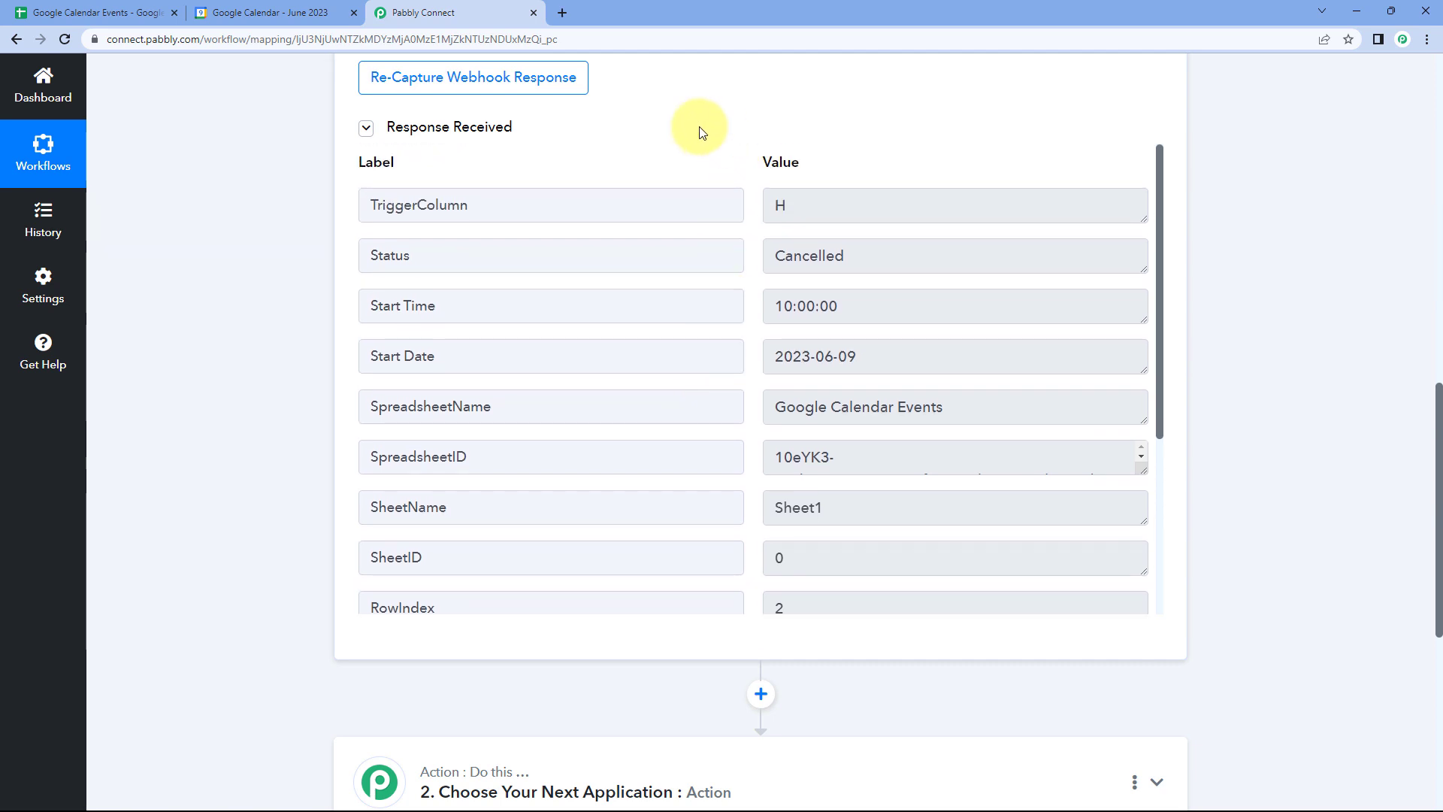
scroll(298, 260, "down", 1)
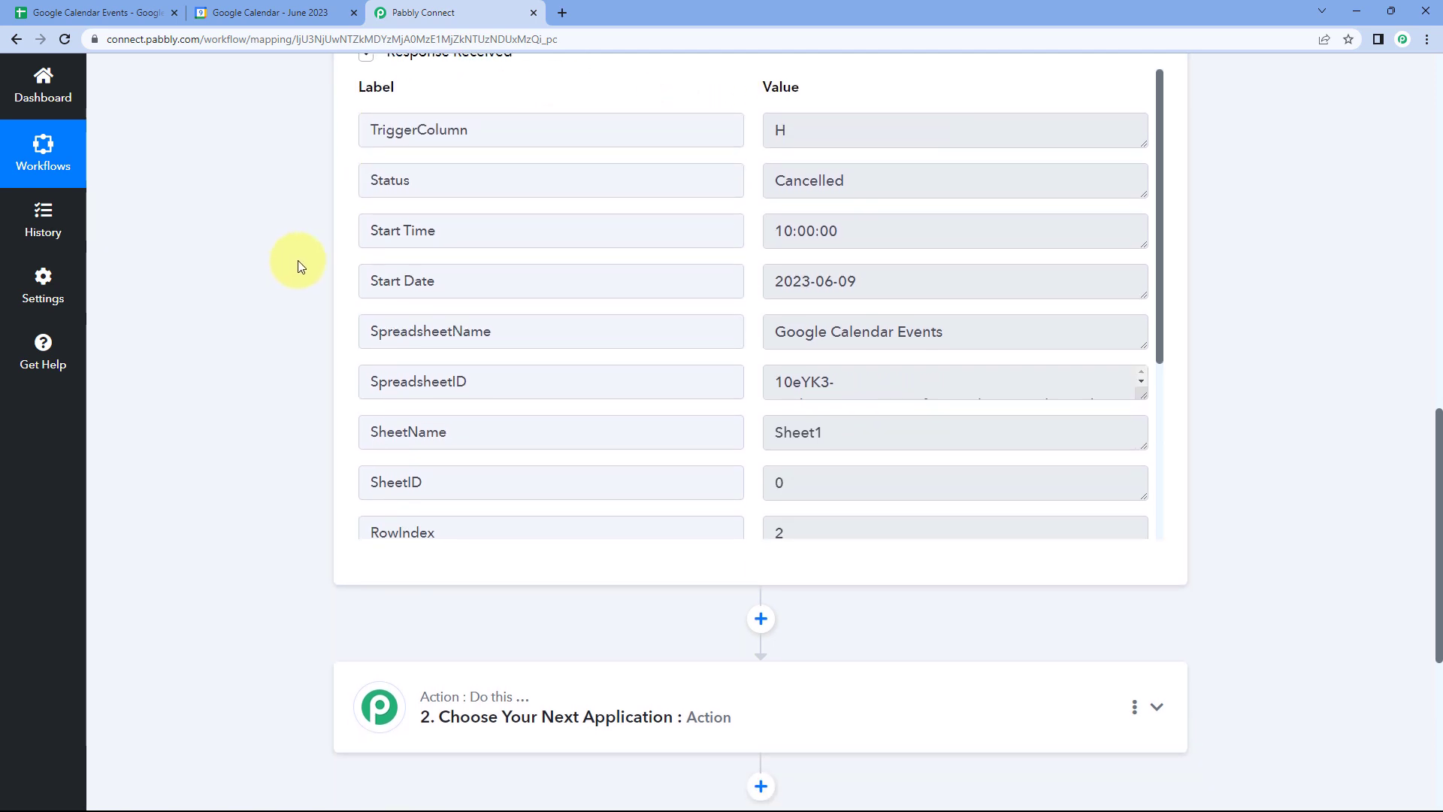
left_click(96, 12)
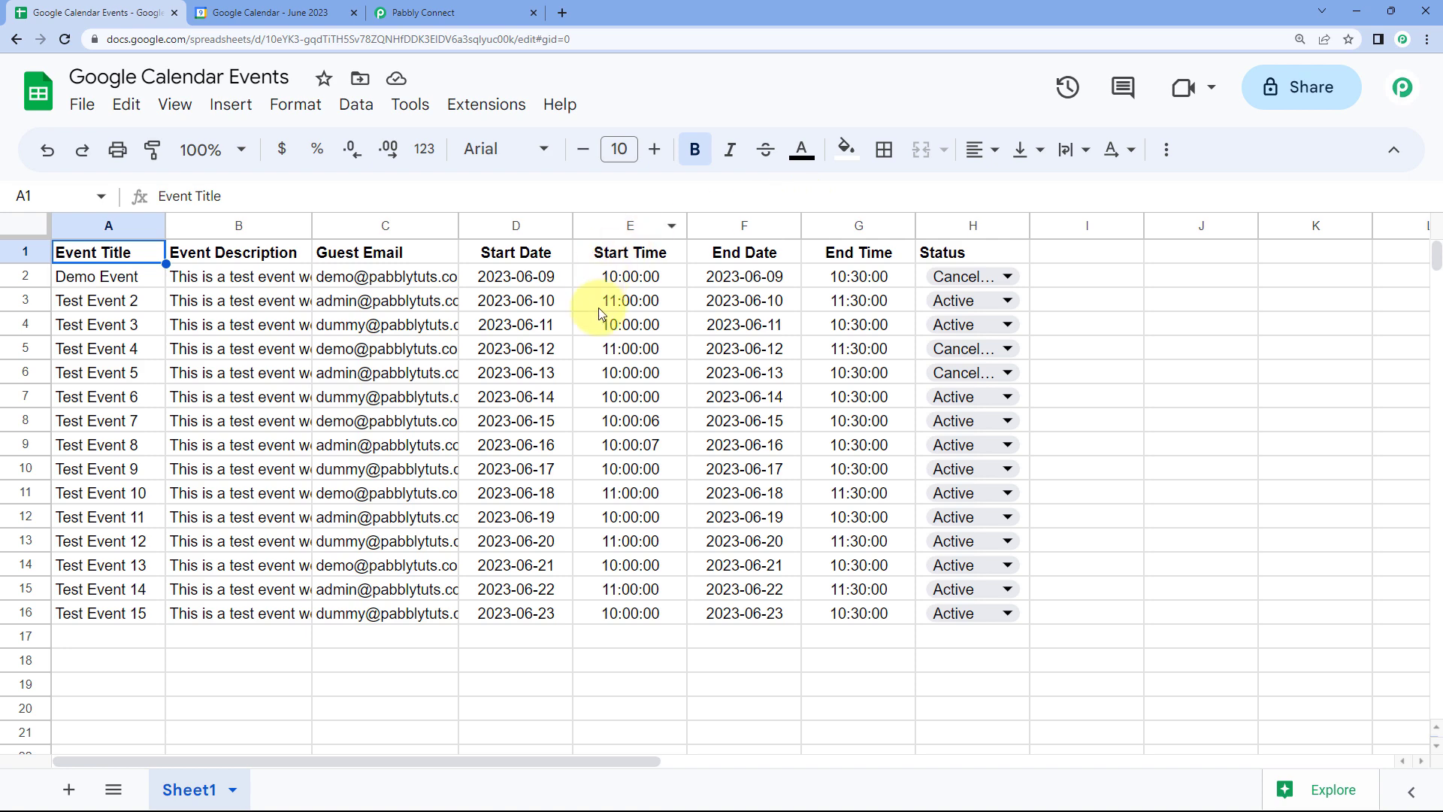
left_click(270, 12)
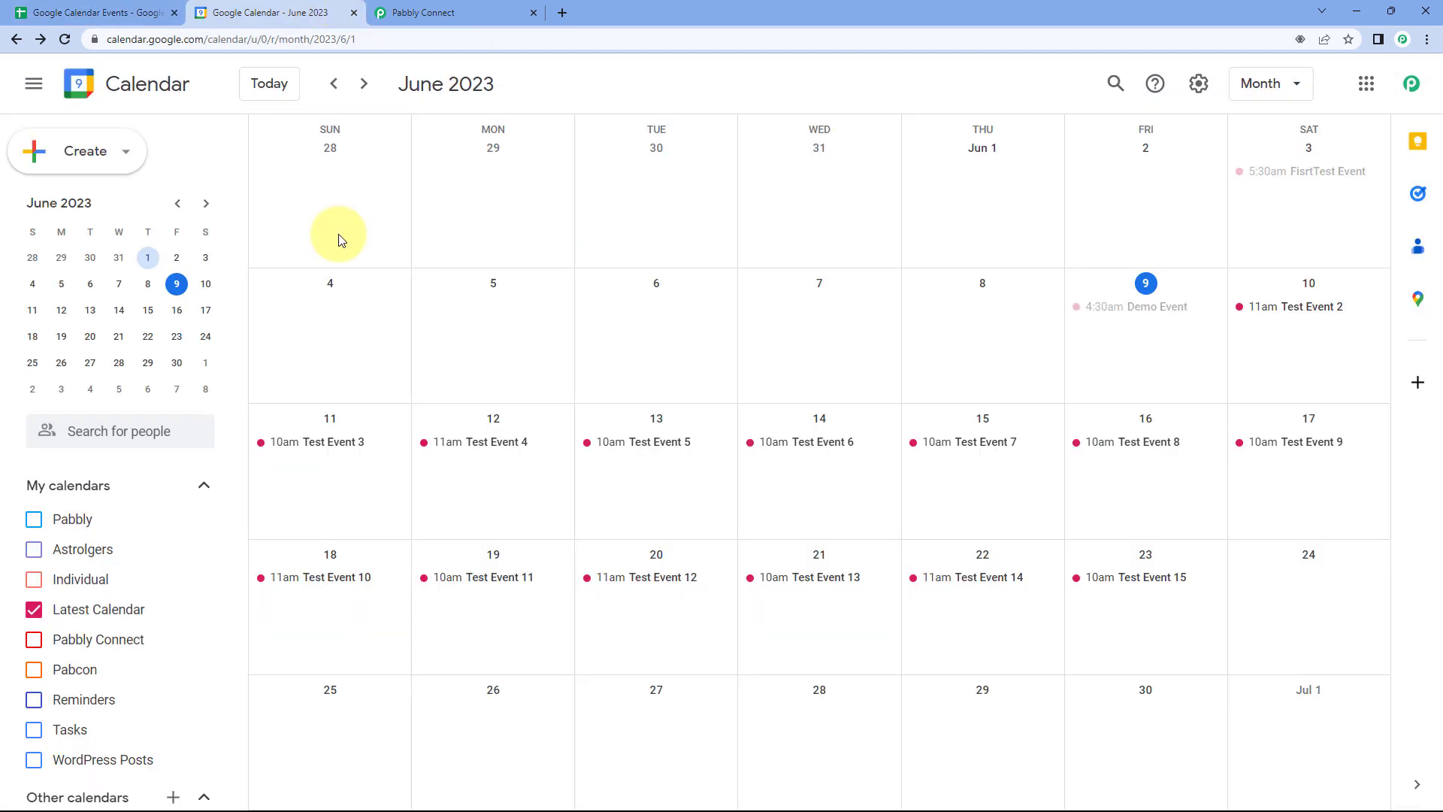
Switch back to Pabbly Connect and examine the Status label and its value in the webhook response.
left_click(459, 15)
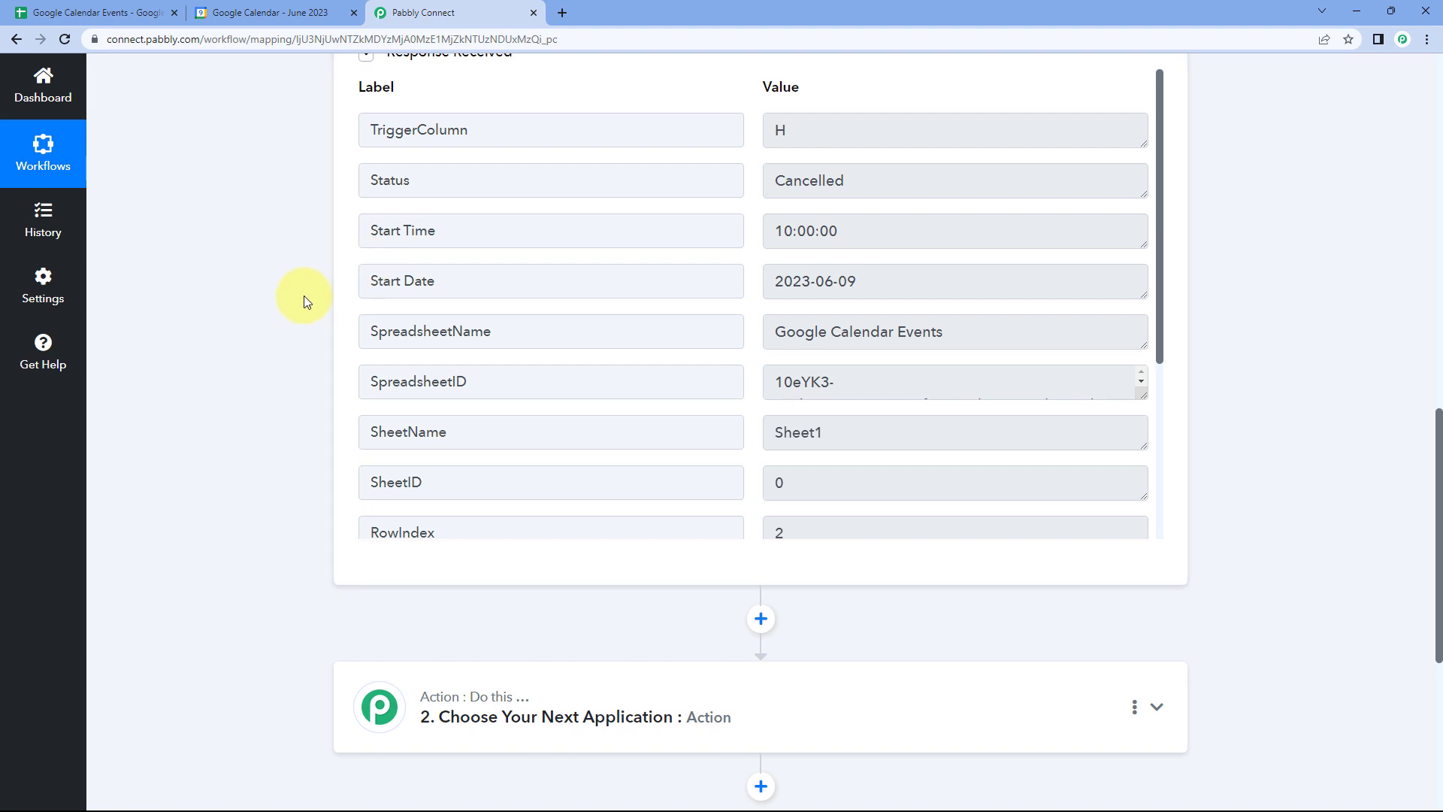
double_click(447, 185)
left_click(447, 186)
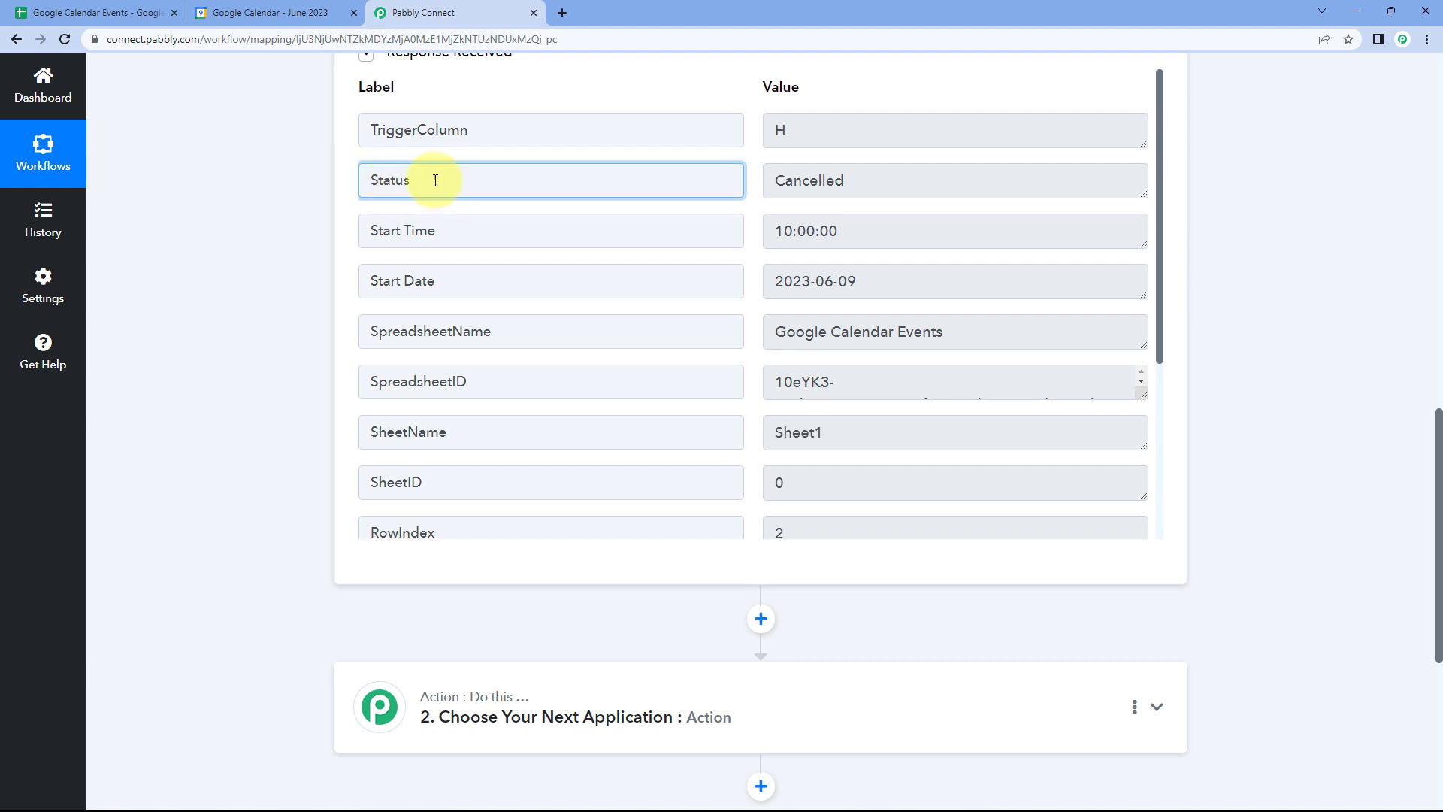
left_click(834, 182)
double_click(805, 181)
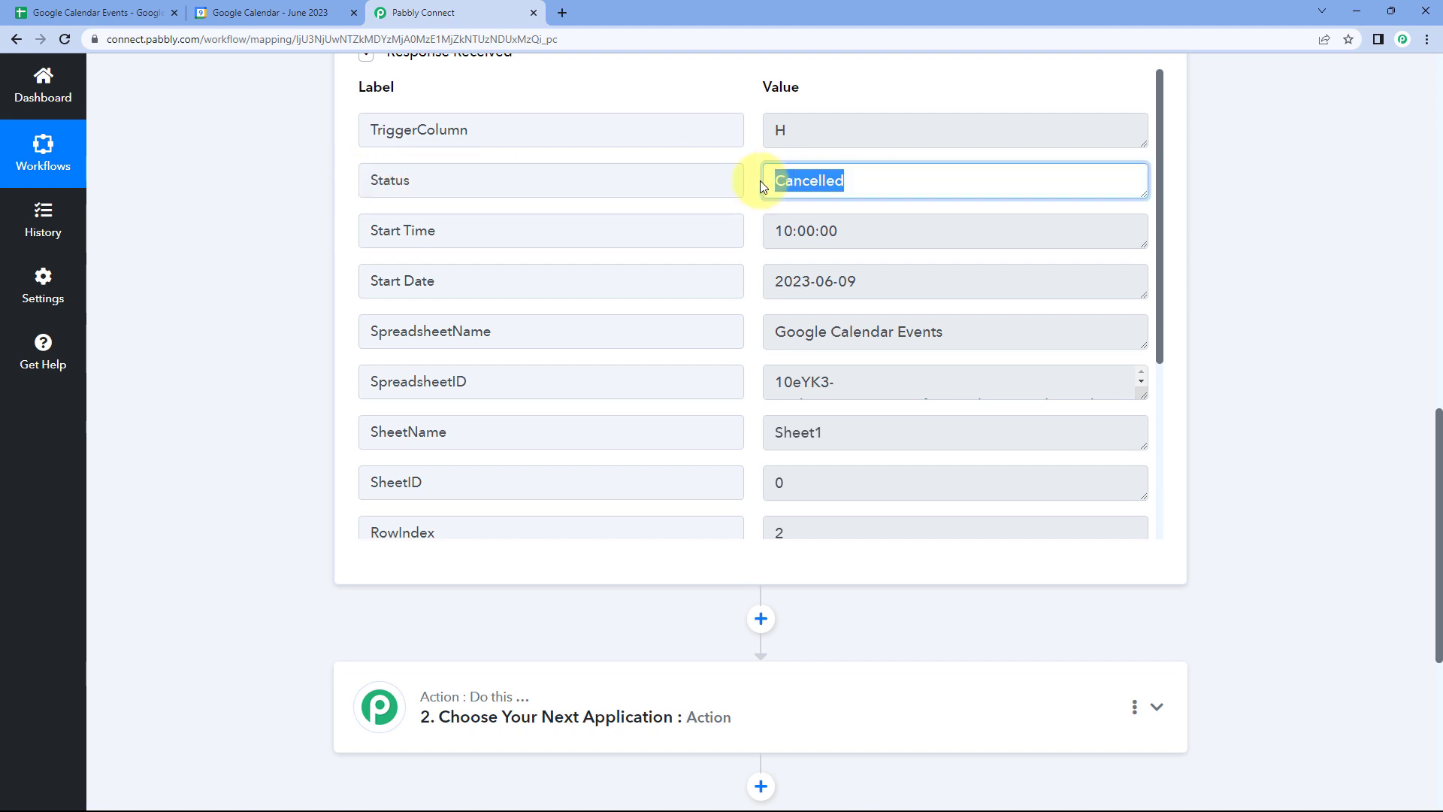
left_click(754, 182)
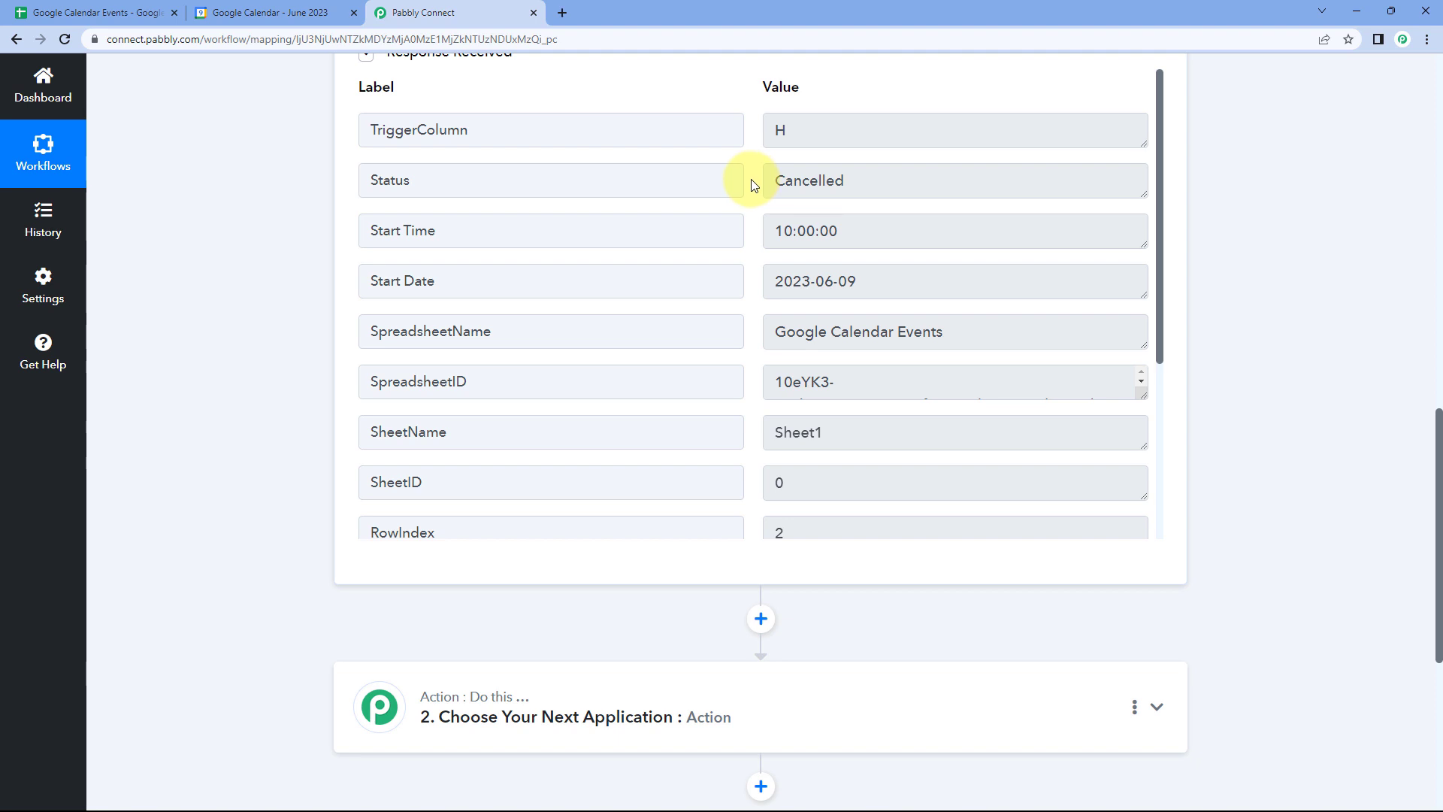
Choose Filter by Pabbly as the app for the workflow's second step.
scroll(275, 315, "down", 5)
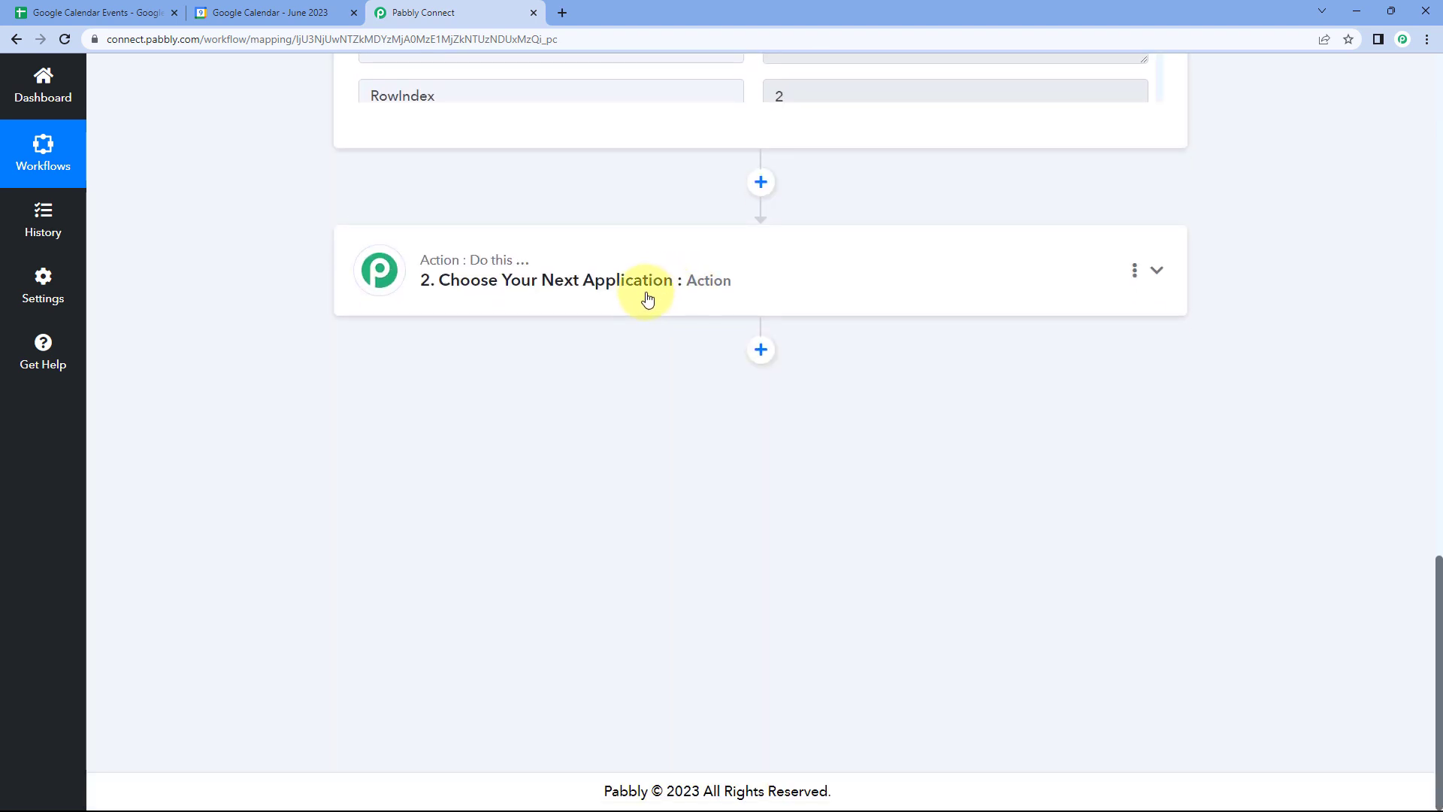
left_click(605, 282)
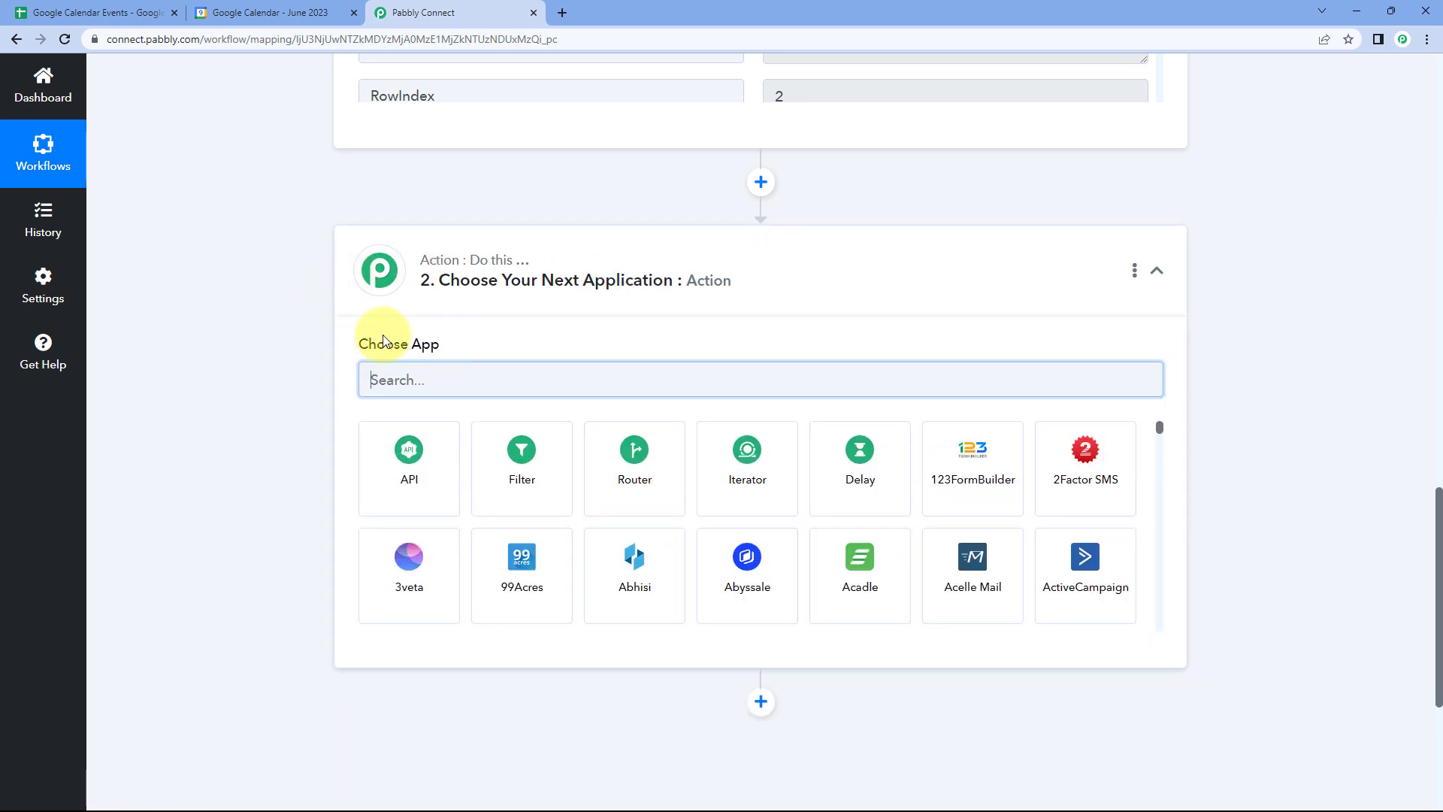
left_click(529, 462)
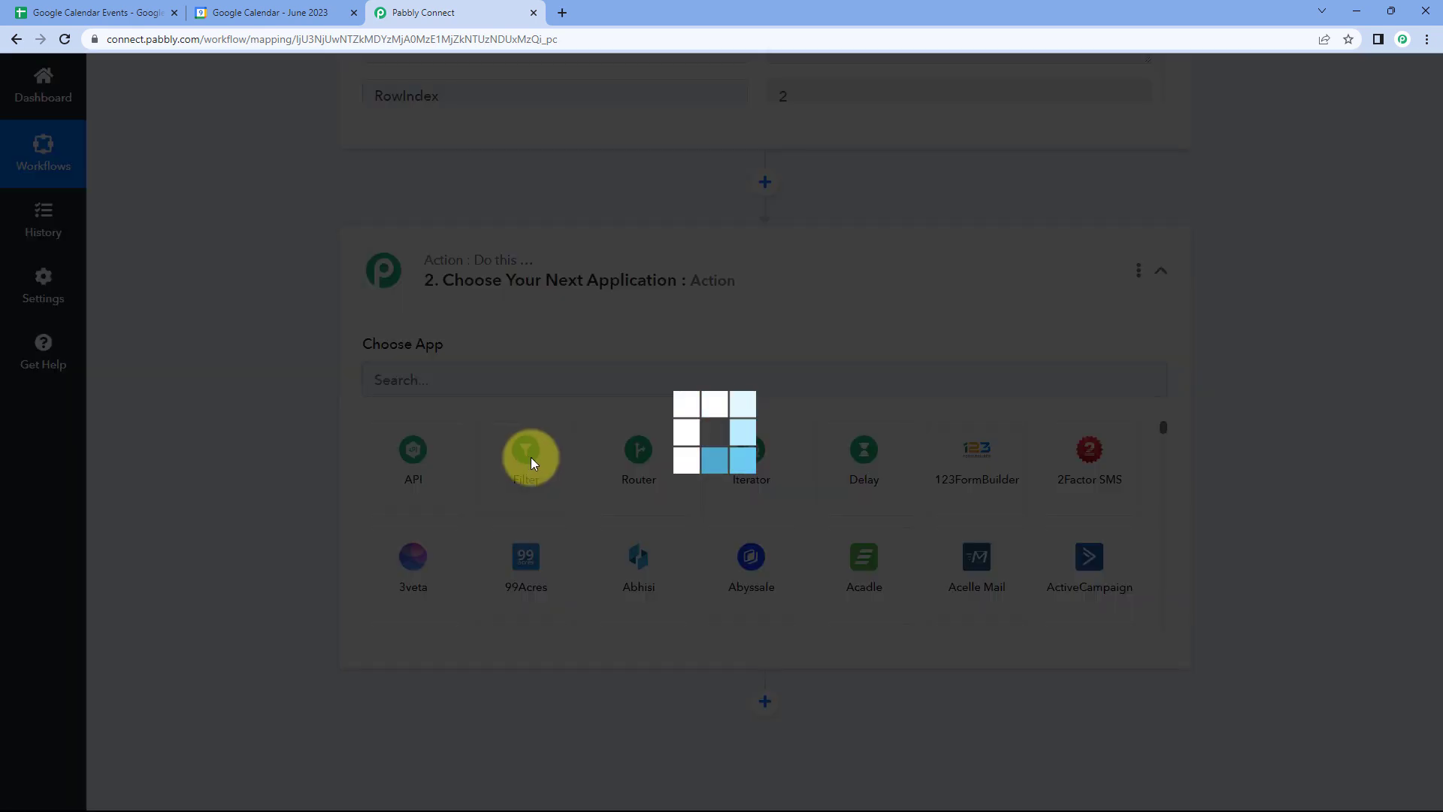
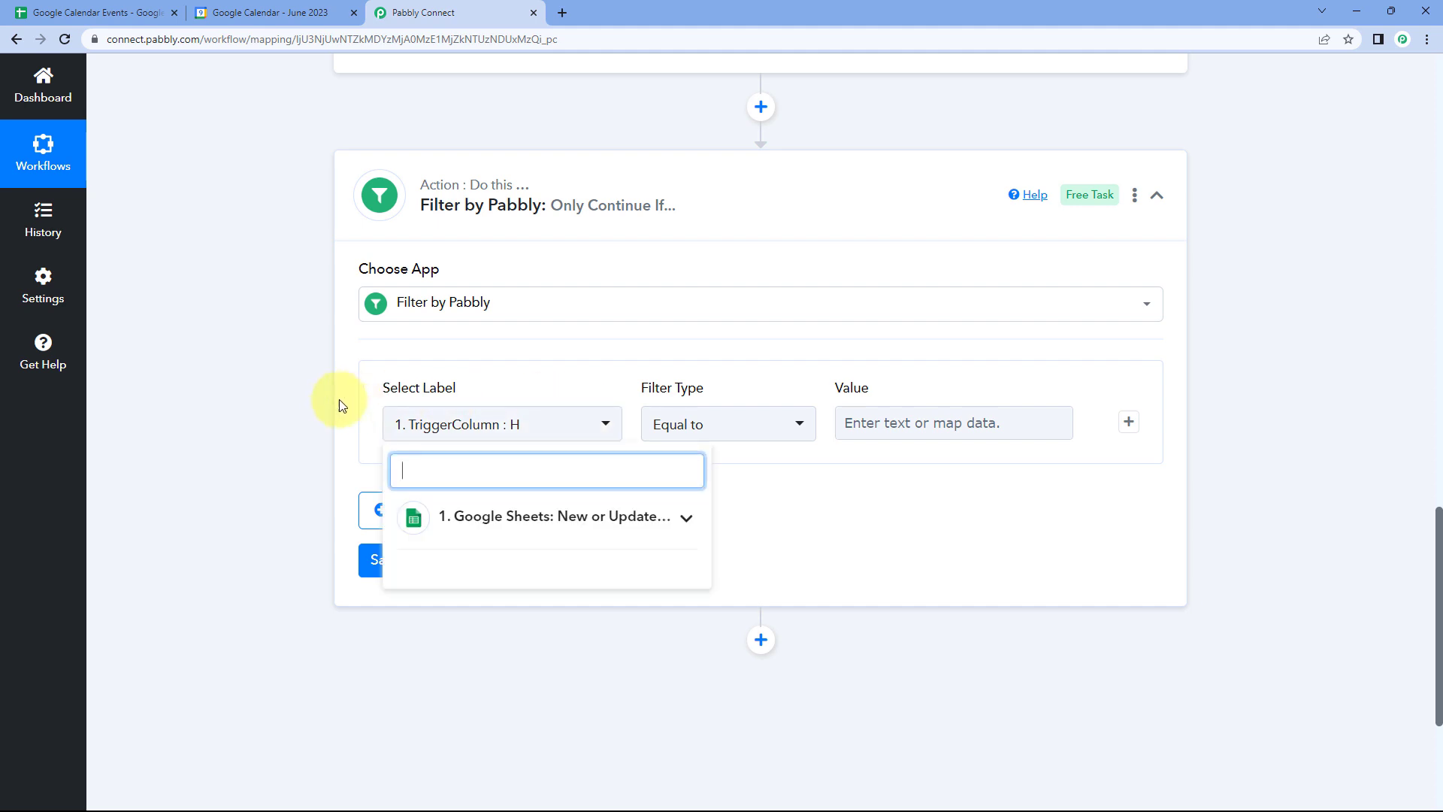
Set the filter condition's label to Status from the Google Sheets step and its filter type to Equal to.
scroll(376, 436, "down", 1)
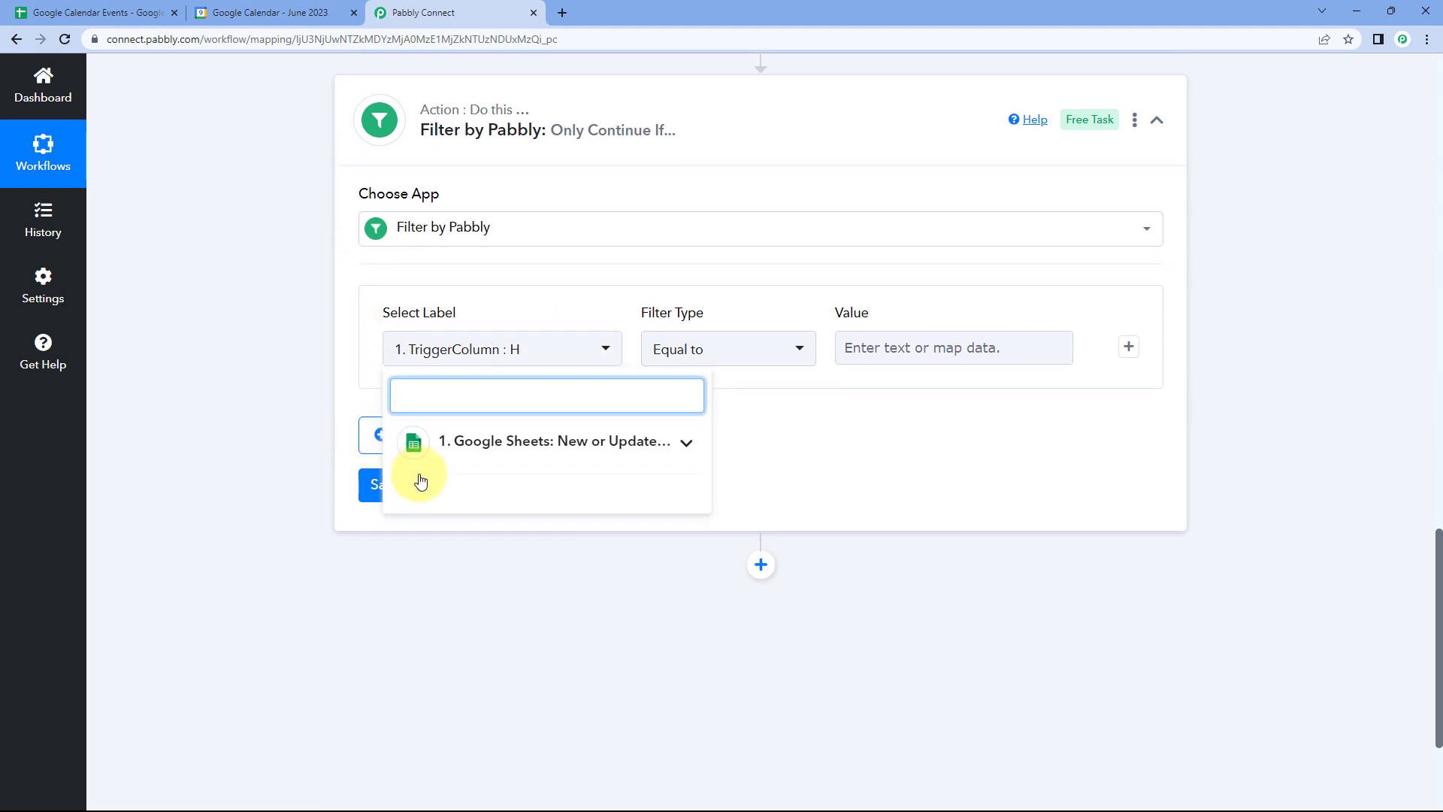
left_click(612, 440)
scroll(305, 417, "down", 2)
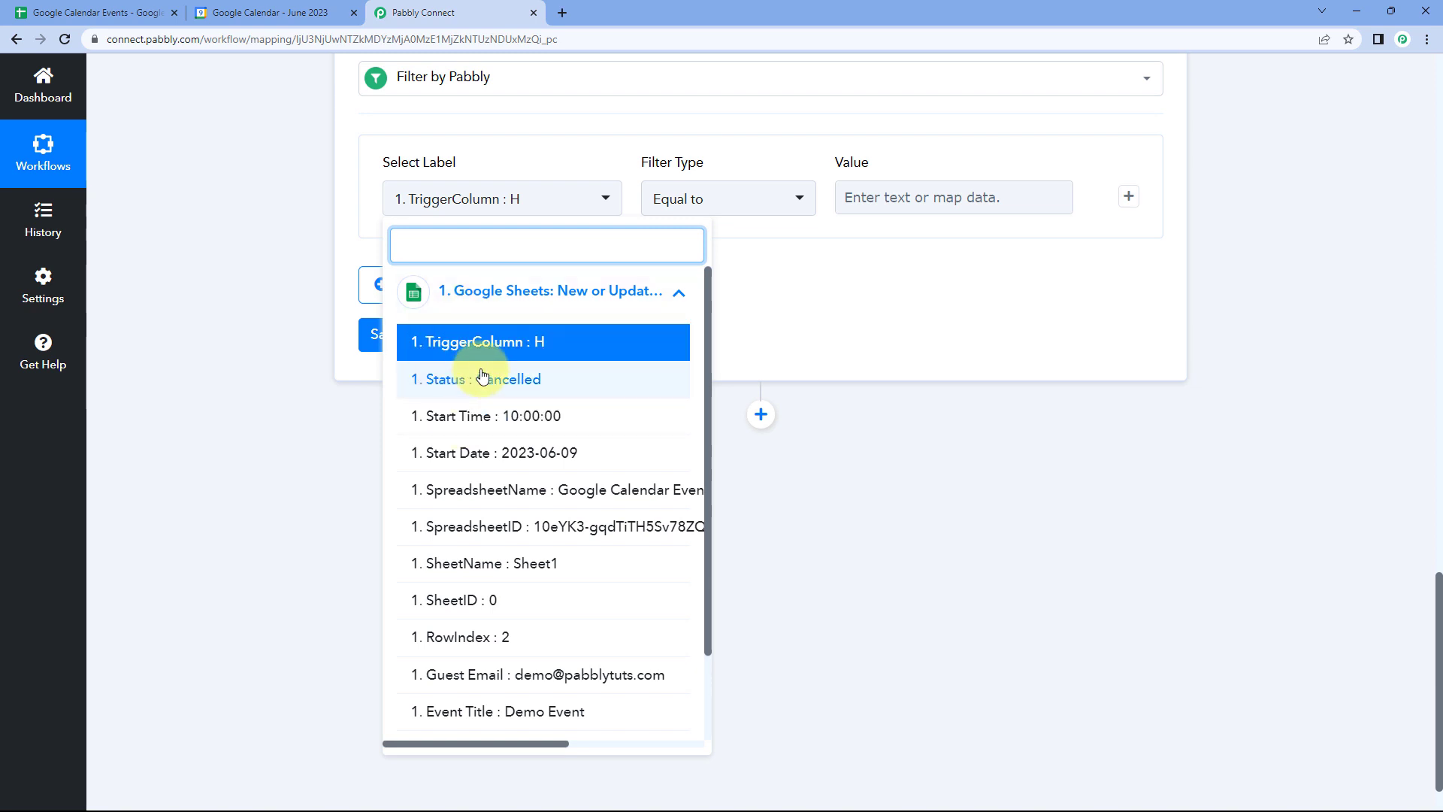
left_click(444, 387)
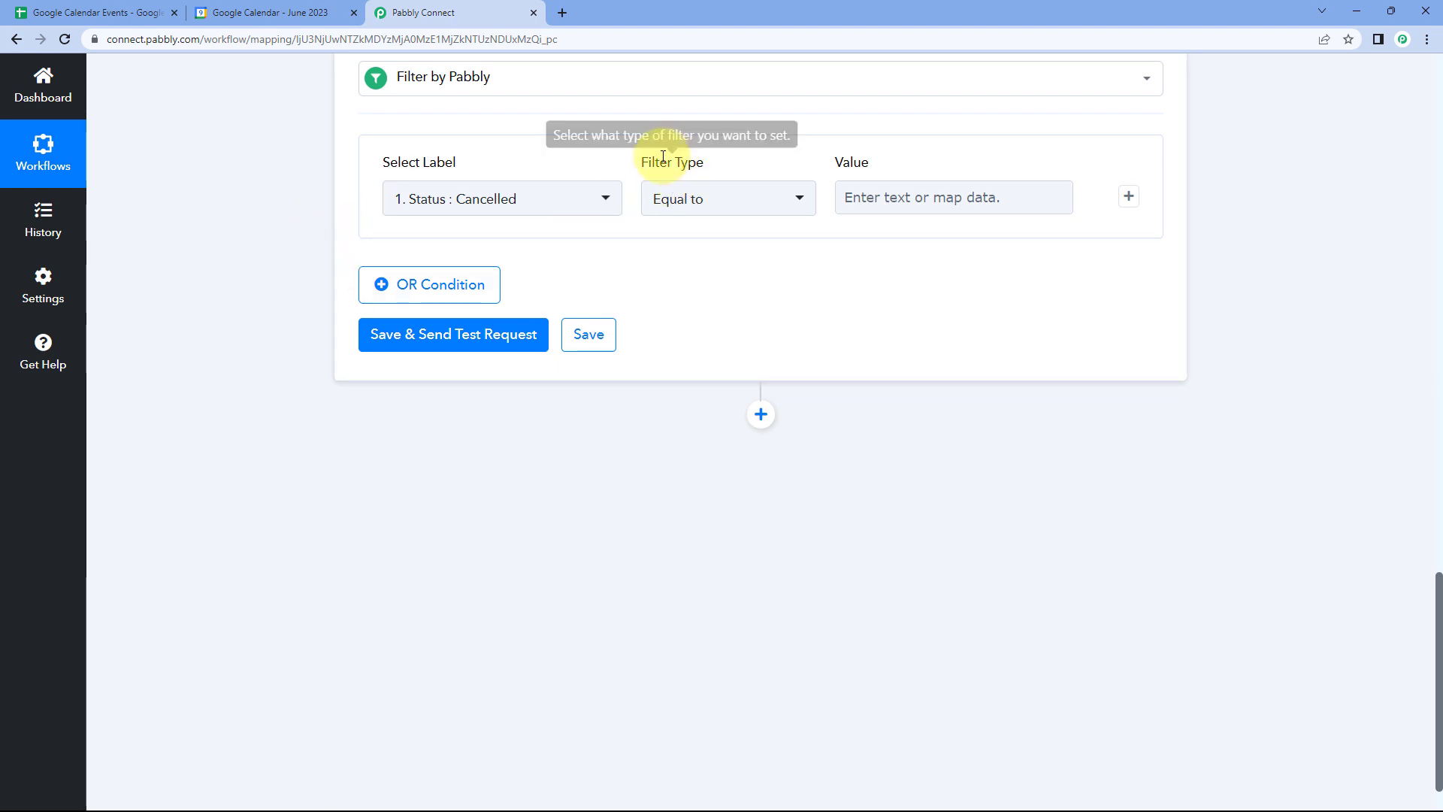
left_click(733, 210)
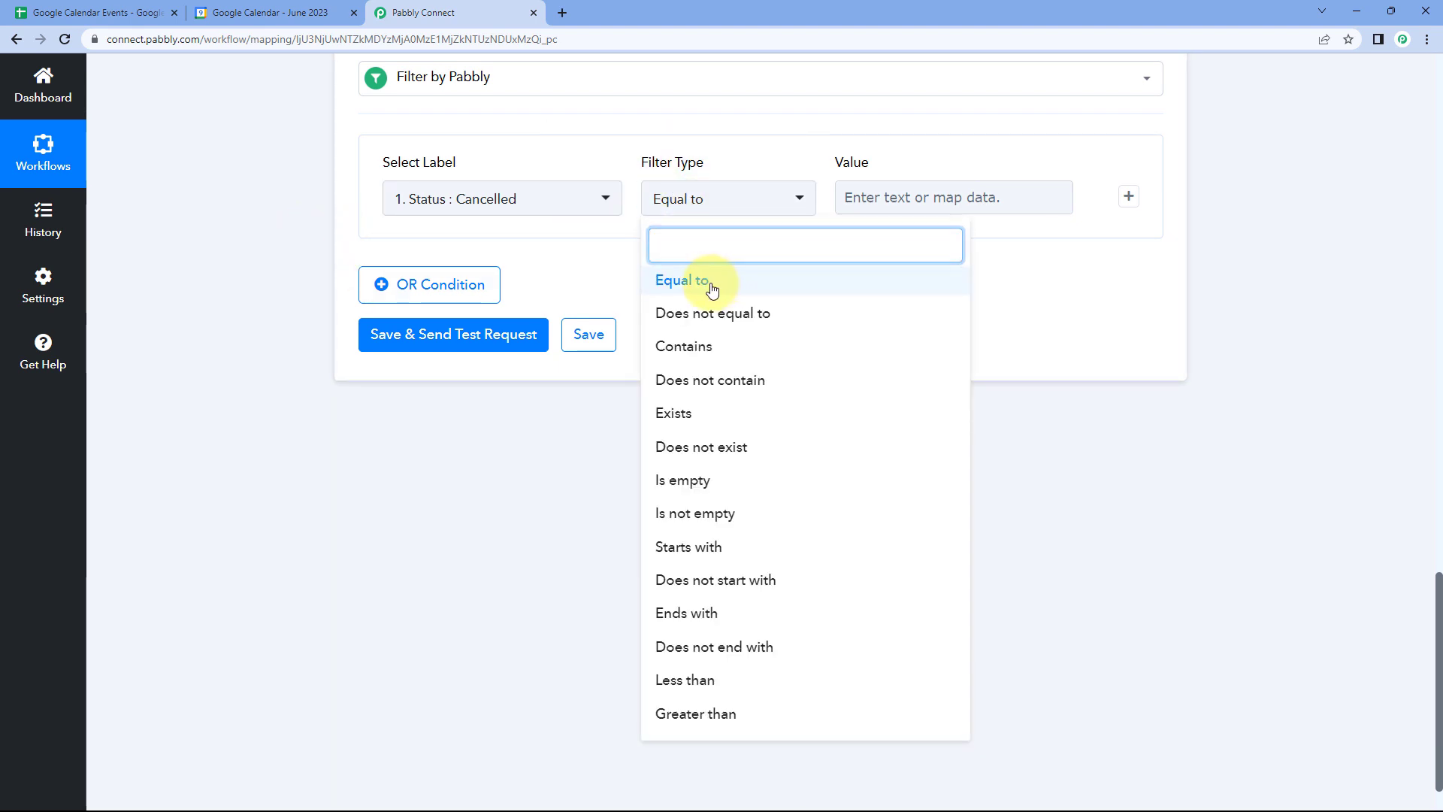
left_click(711, 289)
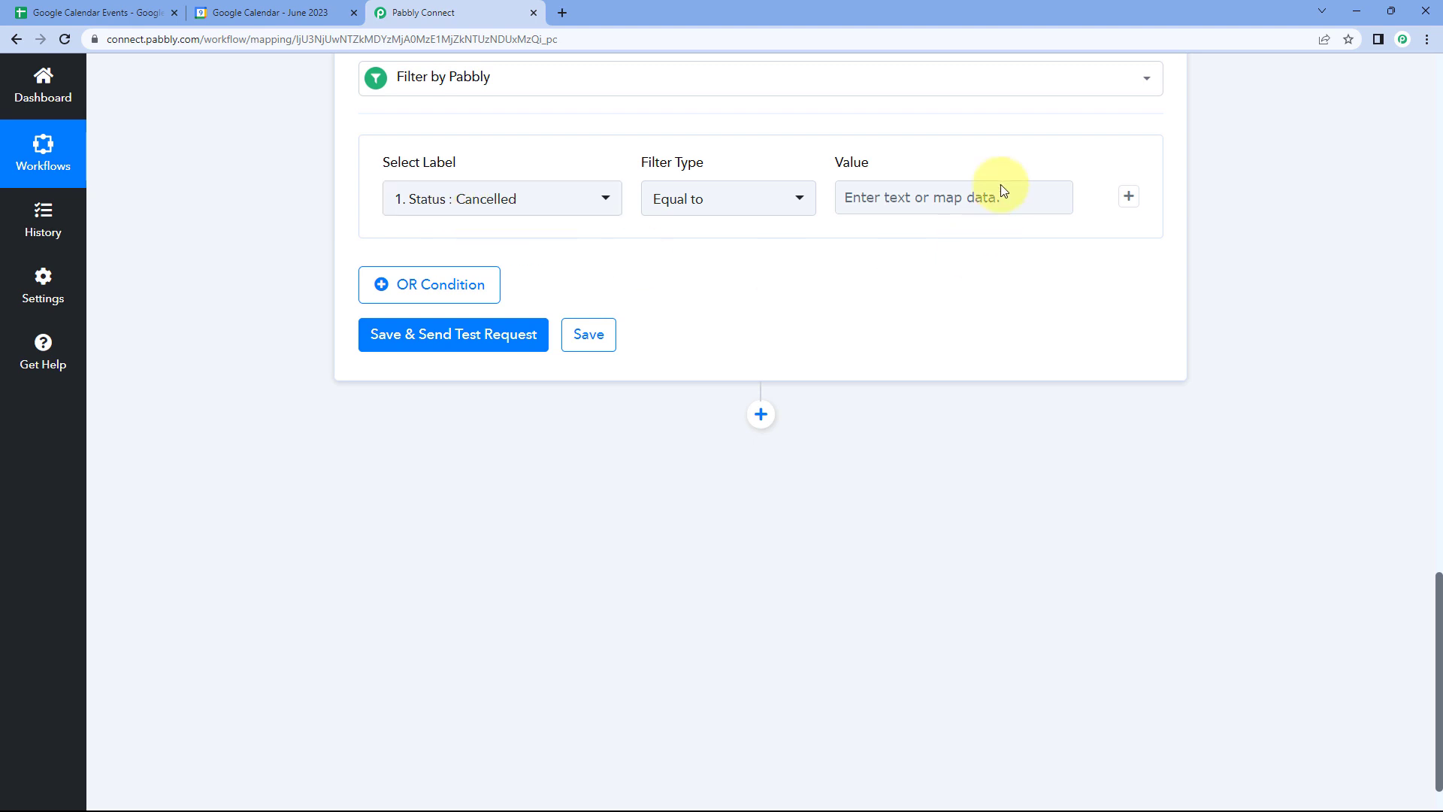
Copy the Status value Cancelled from the webhook response and paste it as the filter condition's value.
scroll(912, 171, "up", 10)
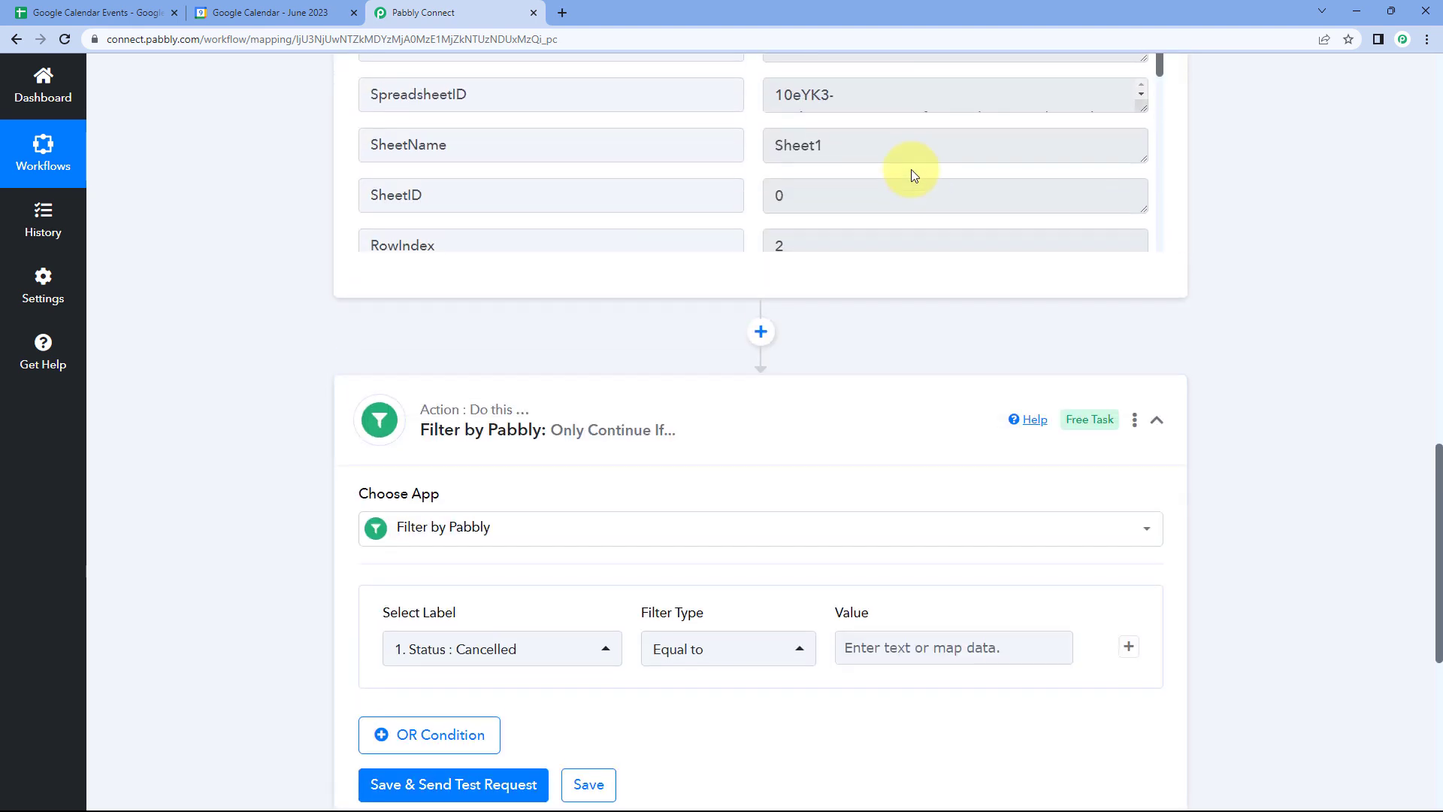
left_click_drag(857, 271, 721, 266)
key("ctrl+c")
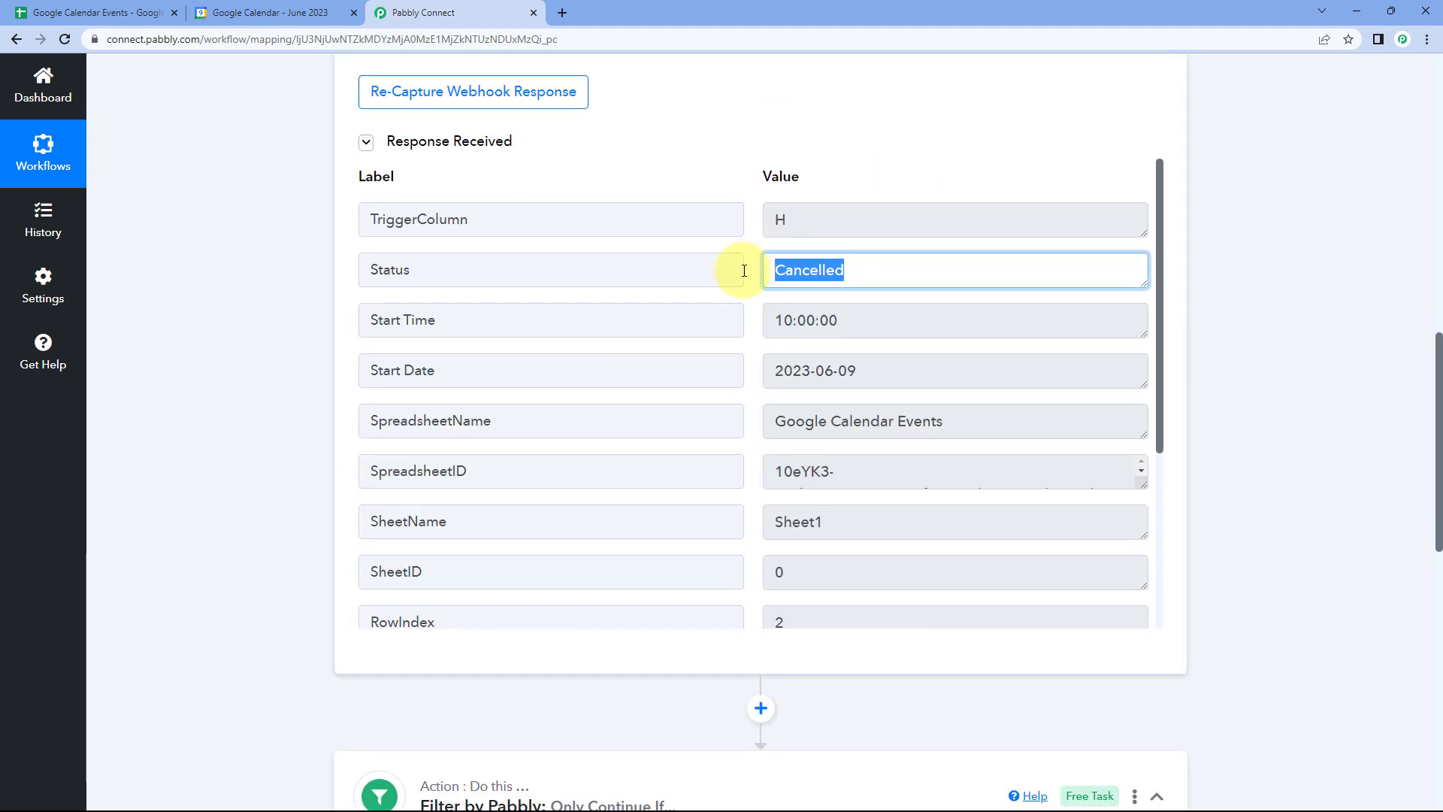
left_click(744, 271)
scroll(748, 272, "down", 10)
left_click(887, 201)
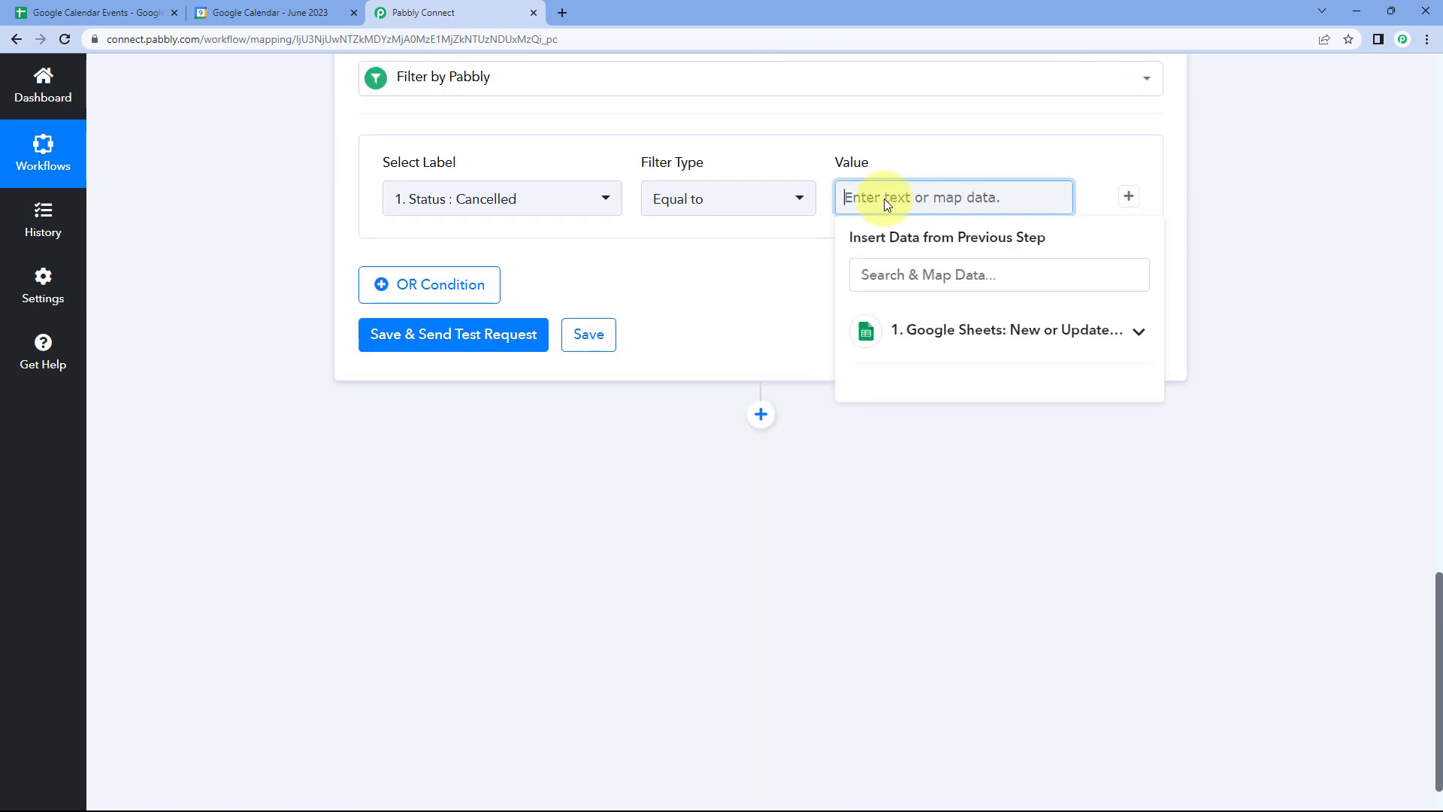
right_click(885, 200)
left_click(925, 313)
left_click(642, 239)
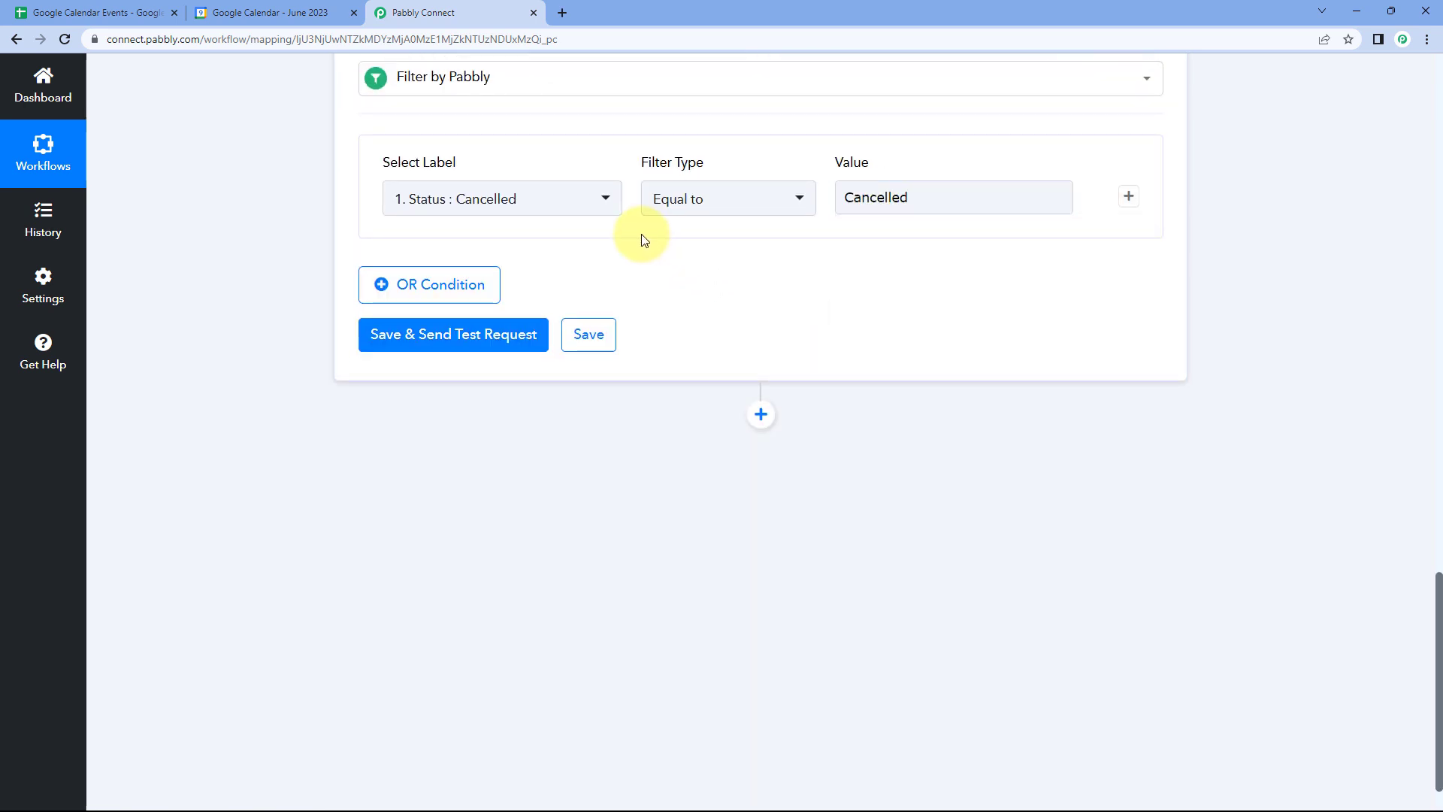
Save the filter and send a test request, check the response, and collapse the filter step.
left_click(489, 325)
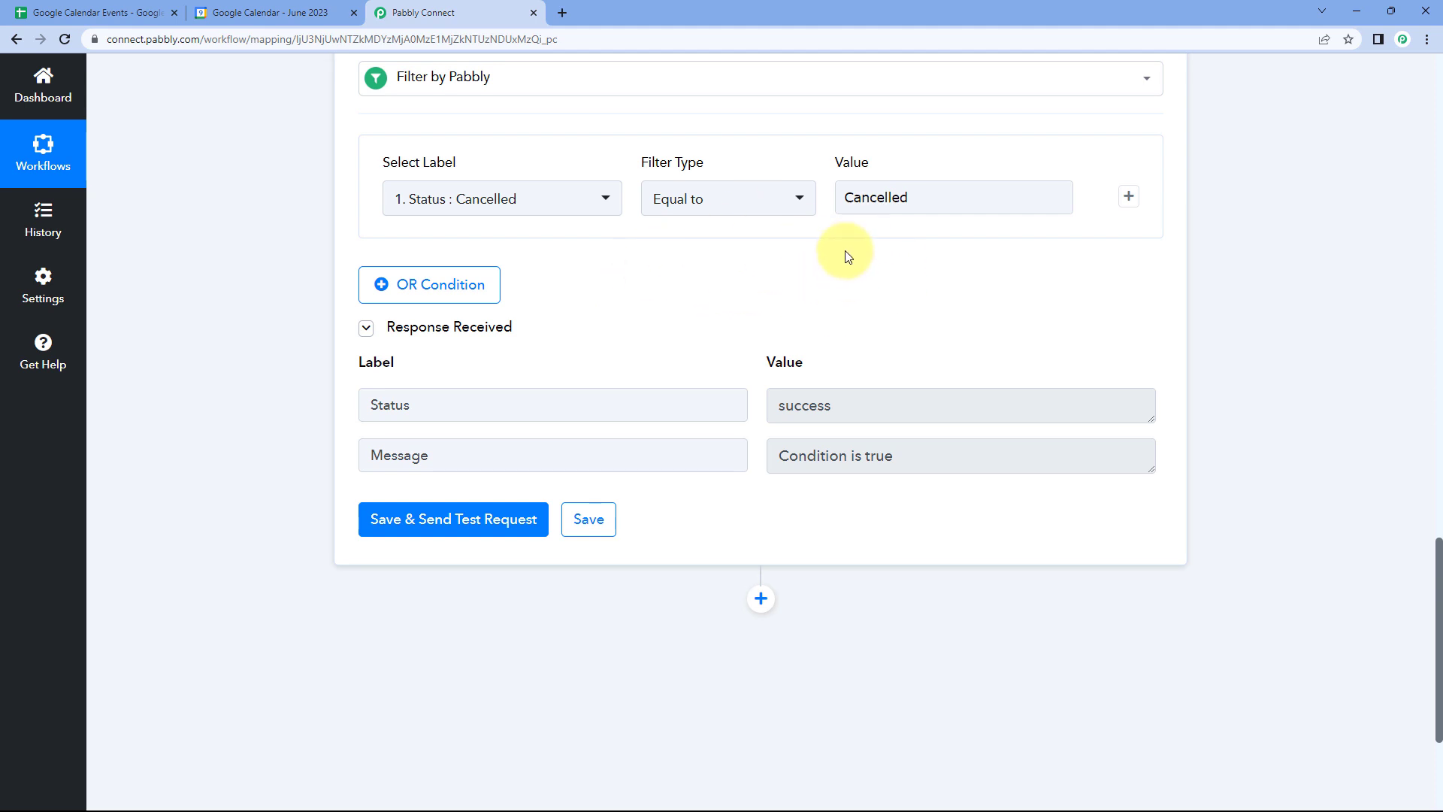
scroll(759, 278, "up", 2)
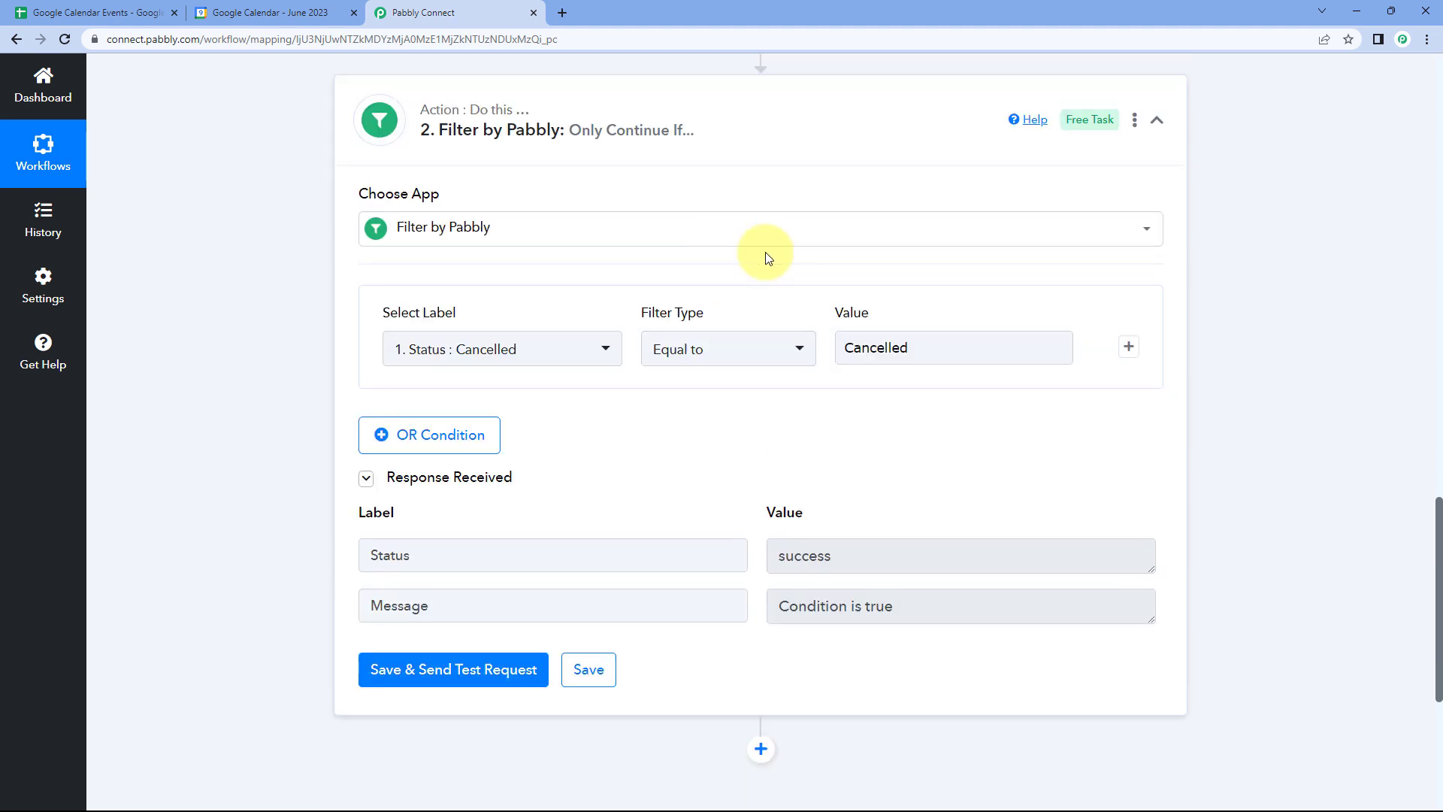
left_click(699, 98)
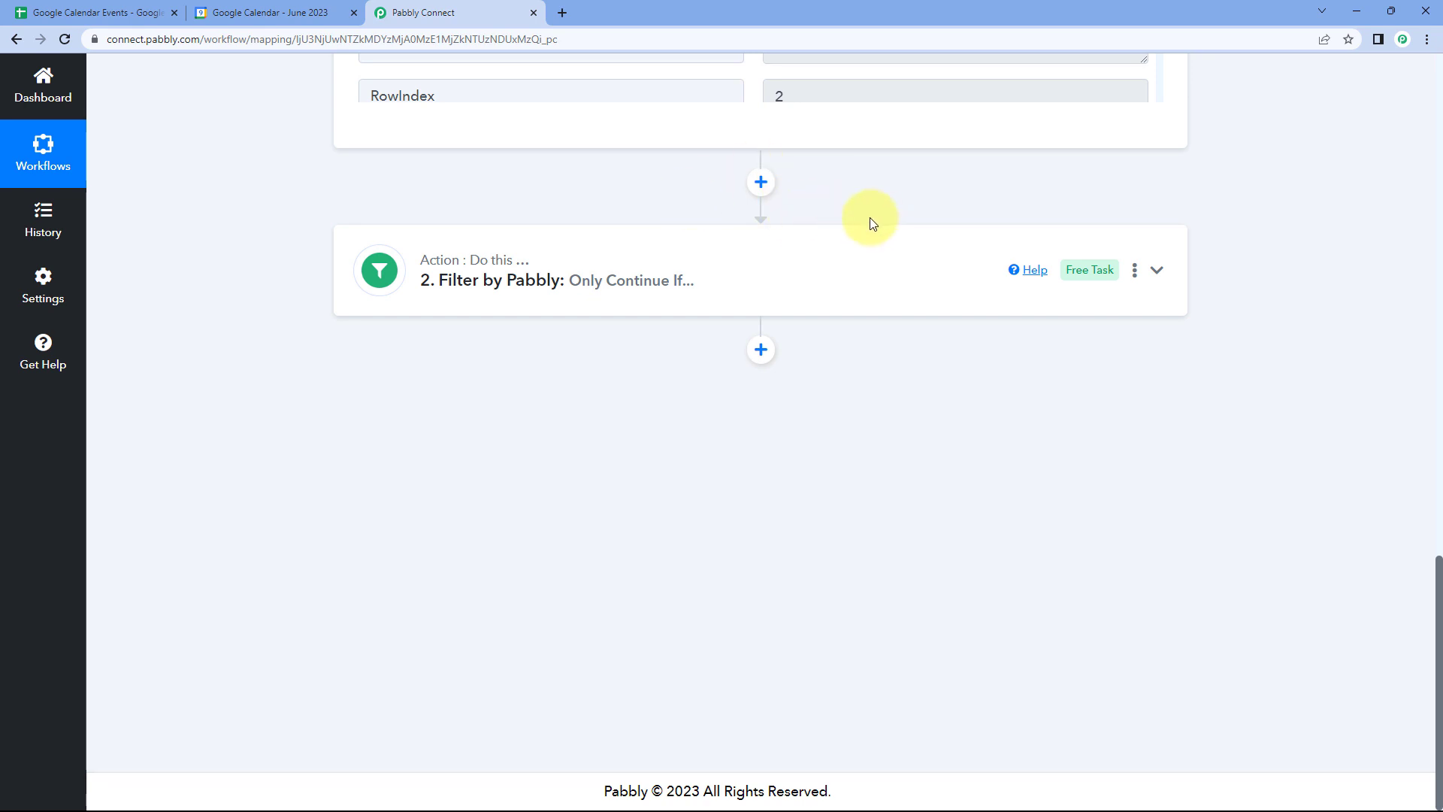
Check the event spreadsheet, and add a workflow step after the filter with Google Calendar as its app.
left_click(105, 12)
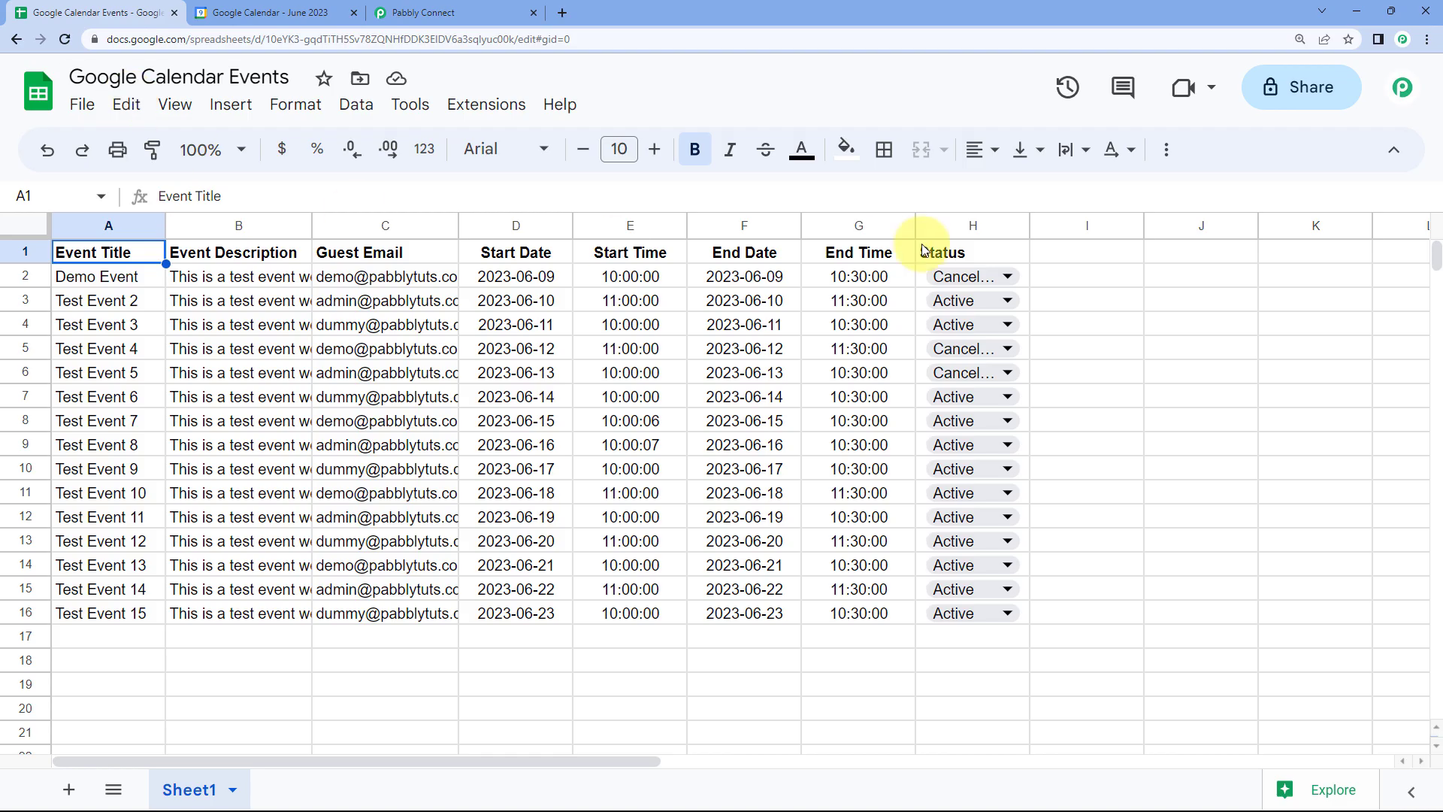
left_click(496, 12)
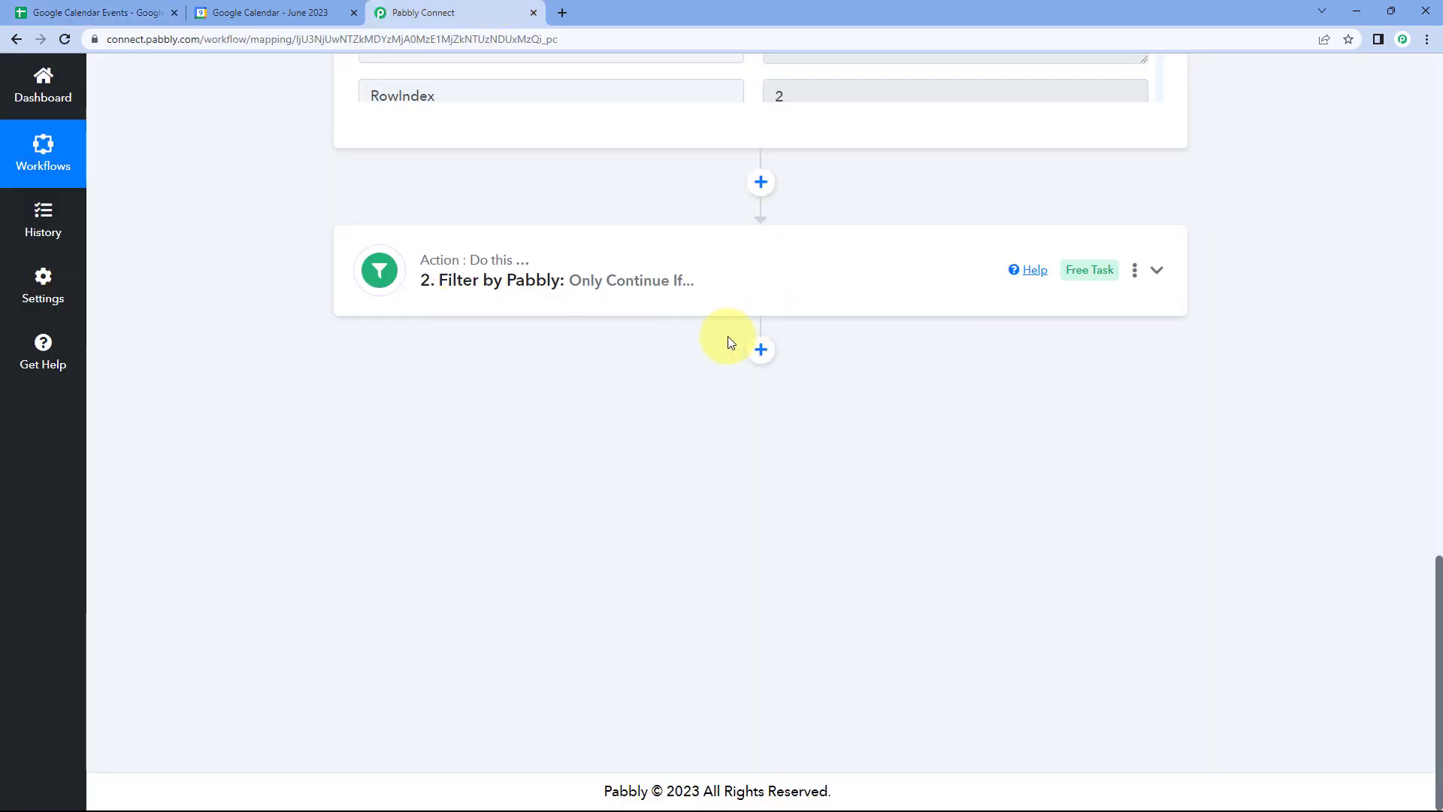
left_click(761, 349)
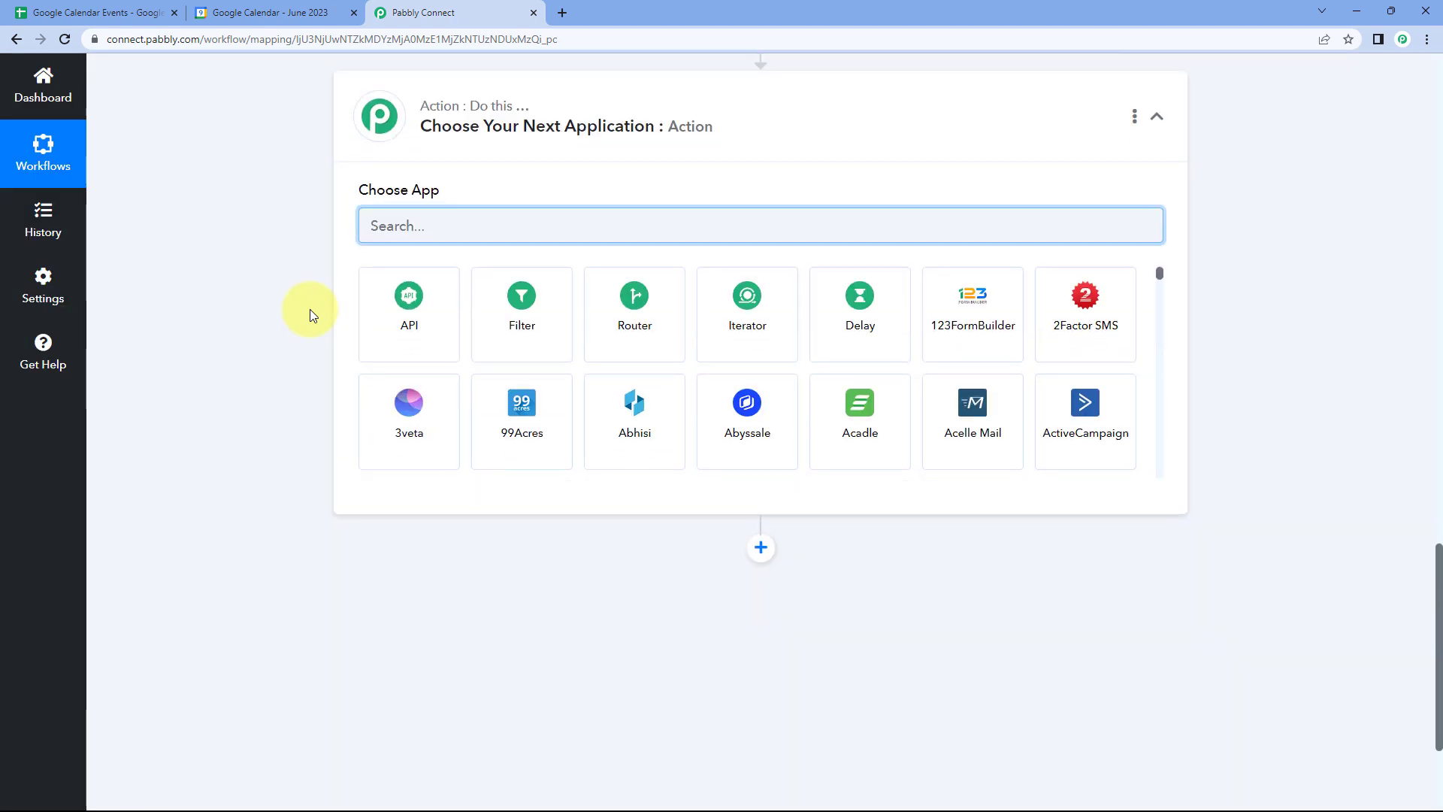
type("Goog")
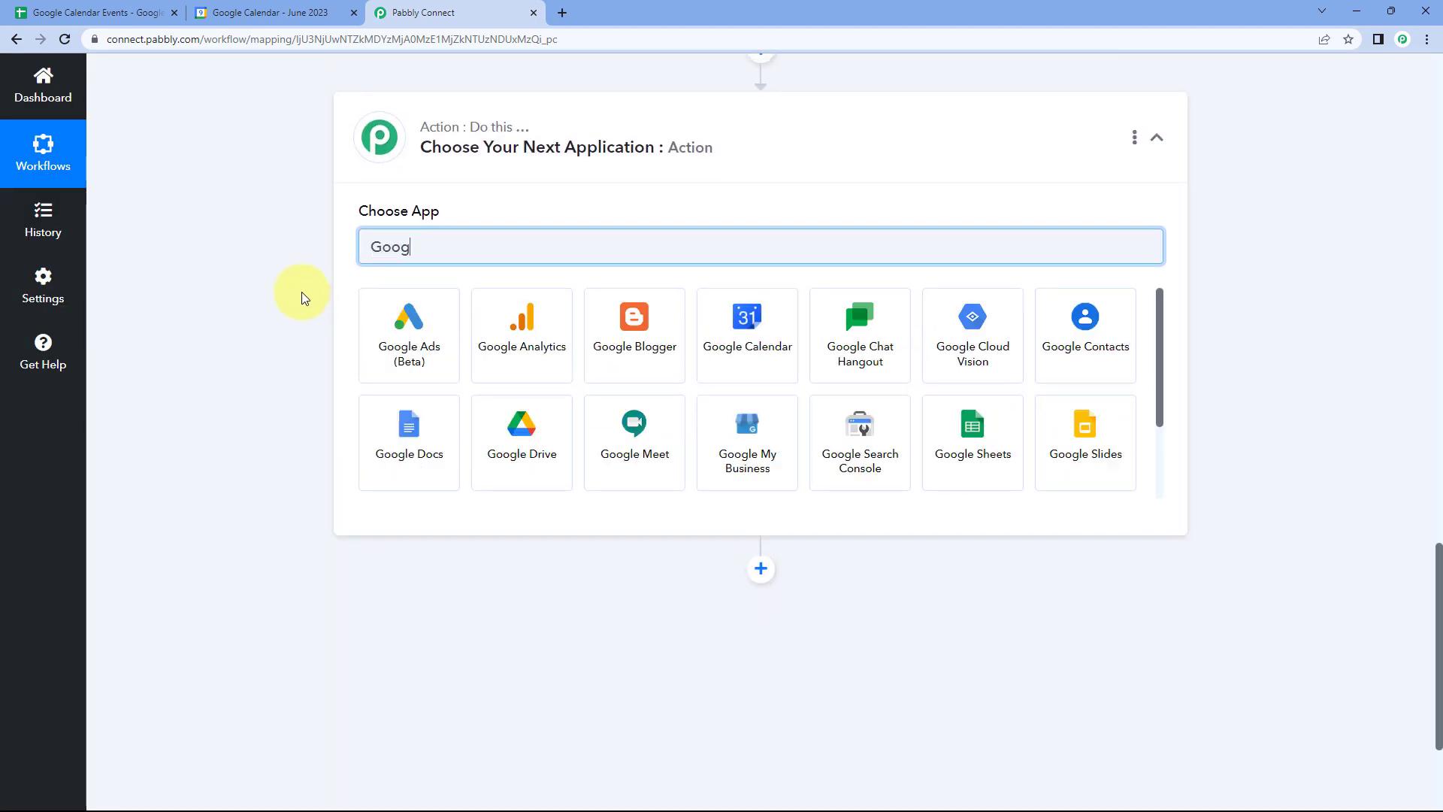
type("le Calendar")
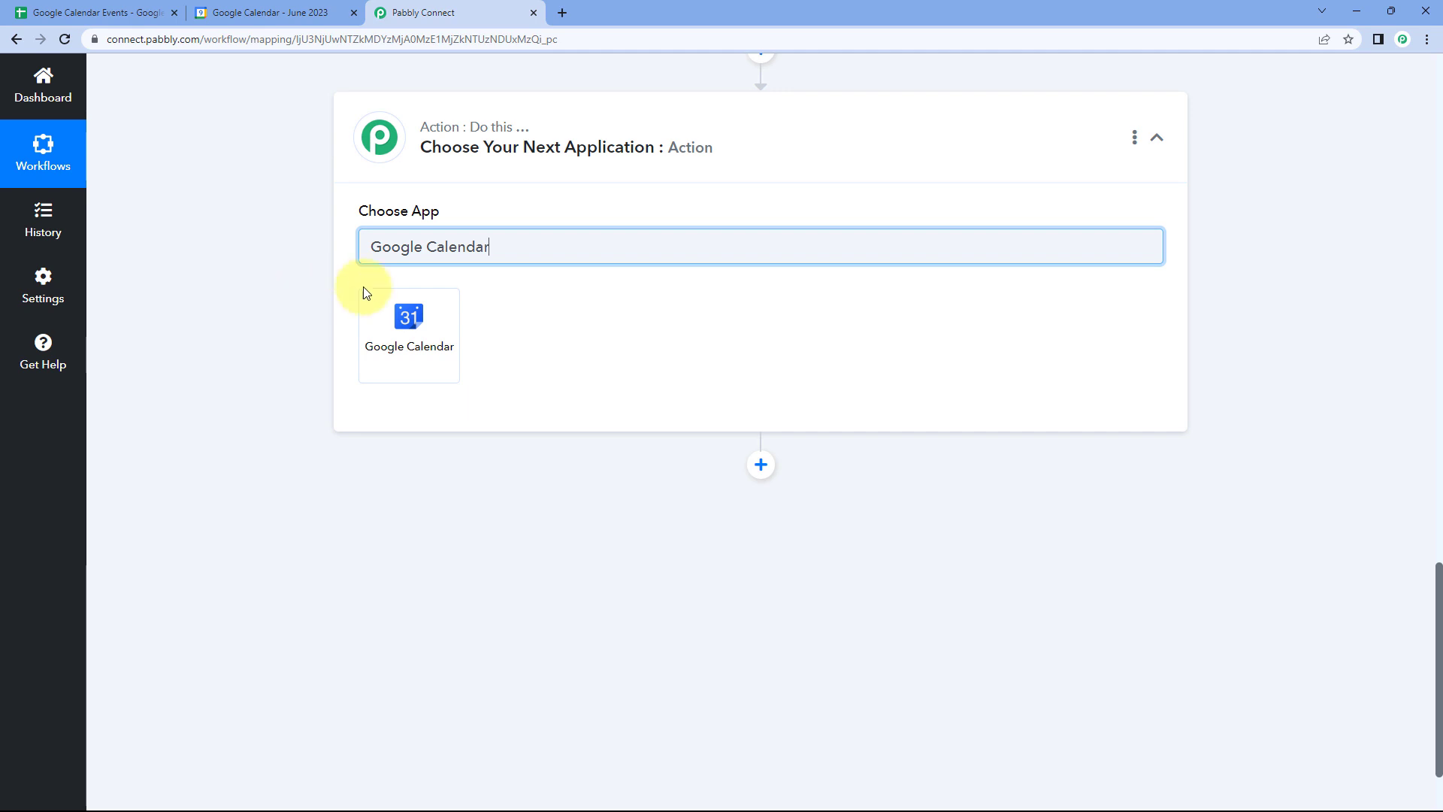
left_click(398, 296)
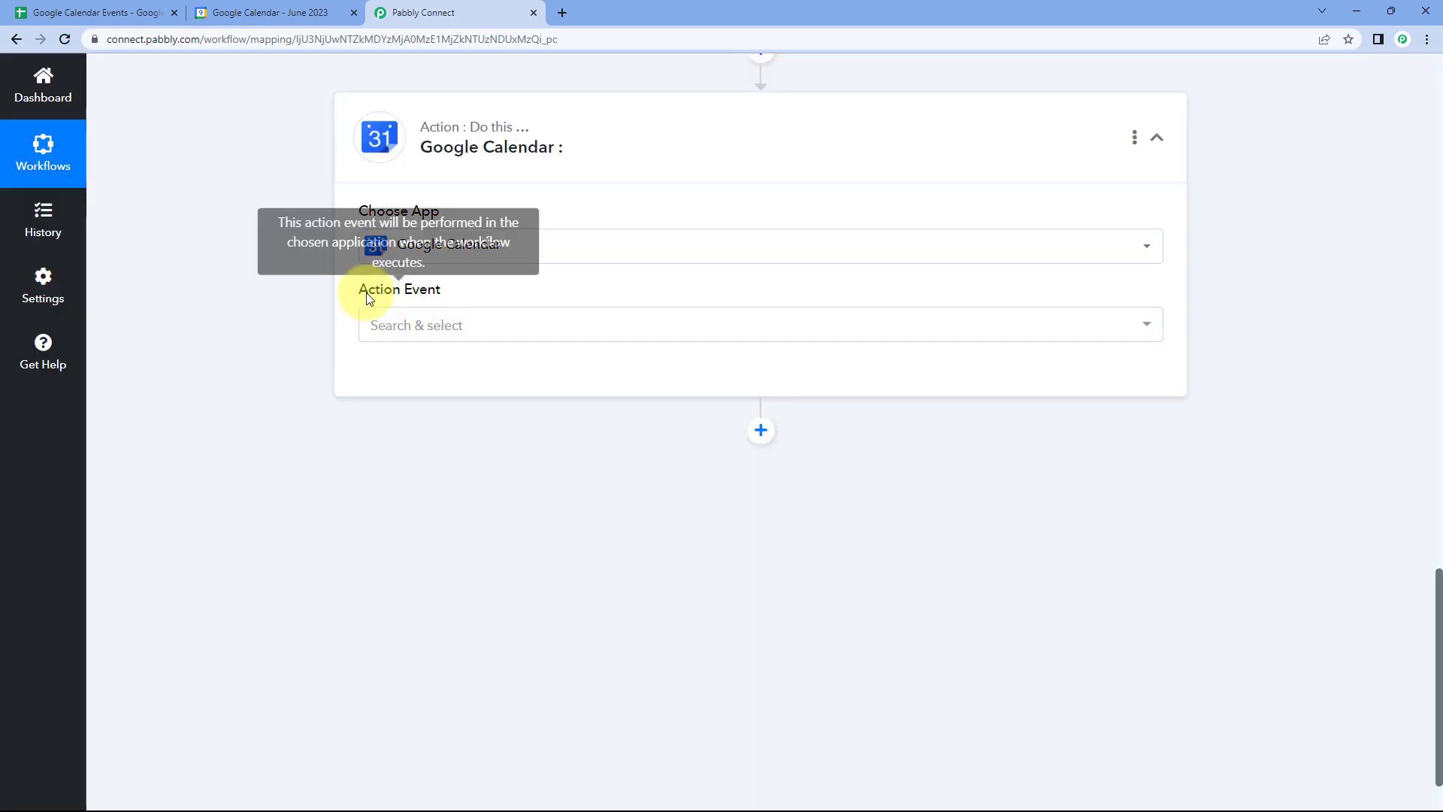
Set the Google Calendar step's action event to Search and Delete Event.
left_click(399, 335)
scroll(323, 335, "down", 1)
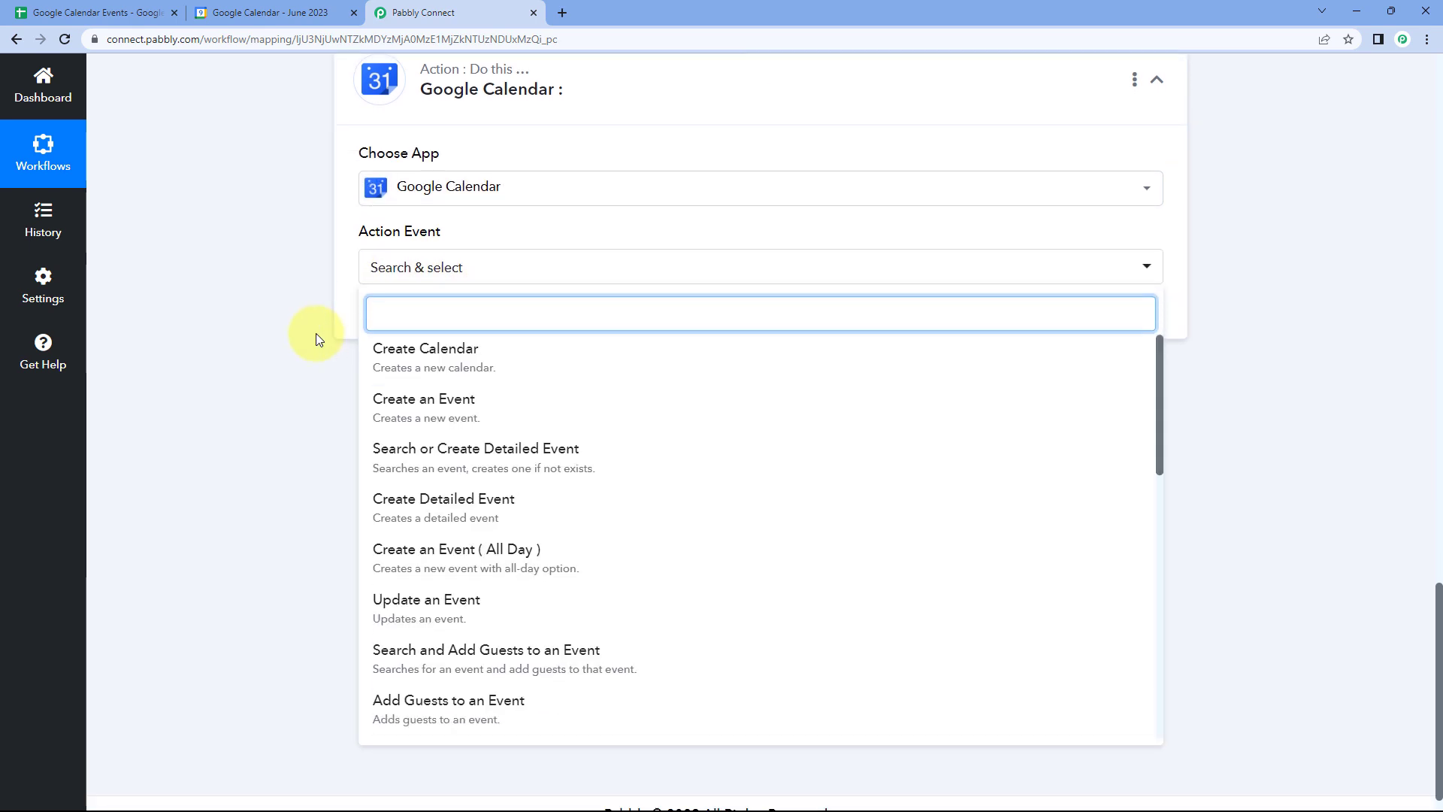
scroll(489, 413, "down", 1)
scroll(489, 415, "down", 9)
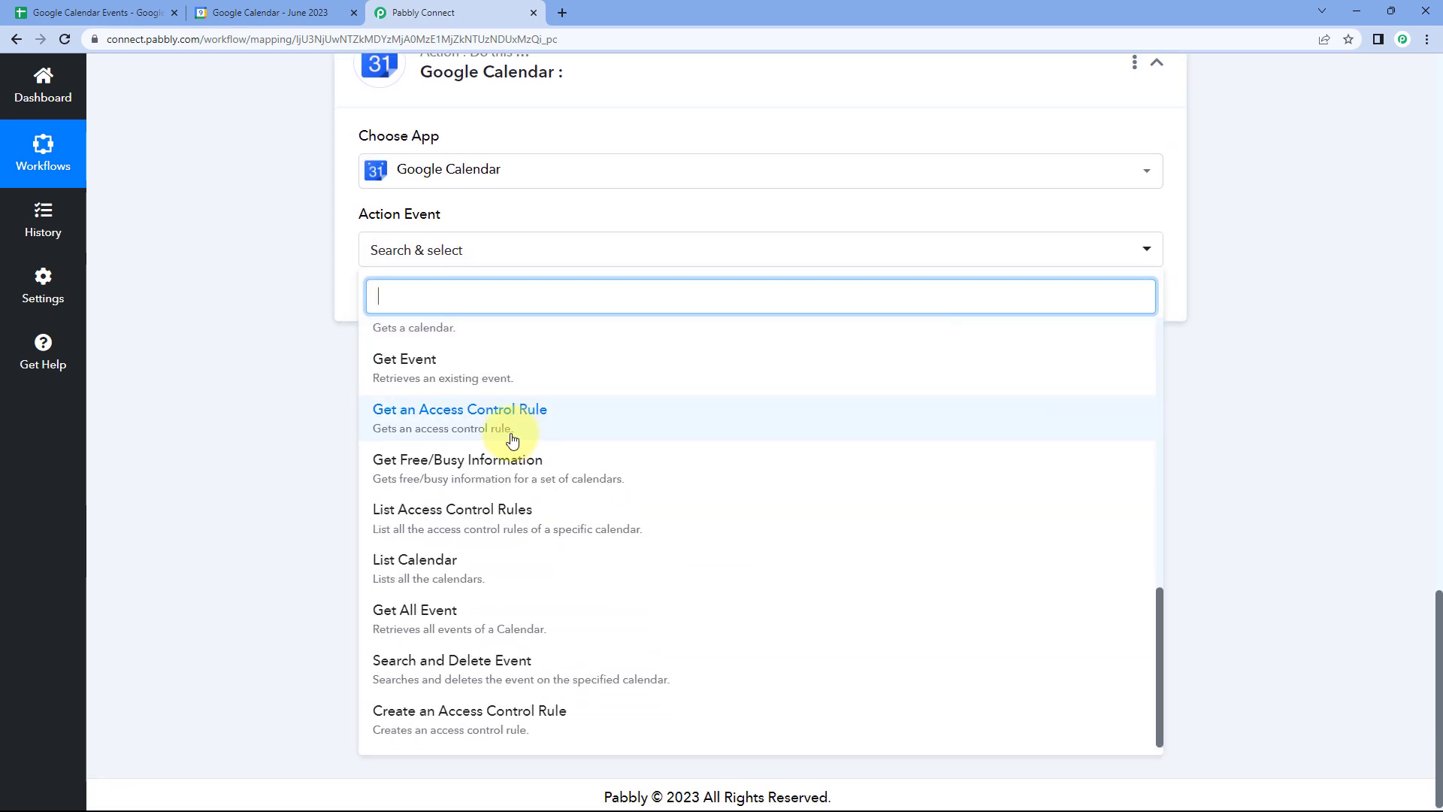
scroll(482, 572, "down", 1)
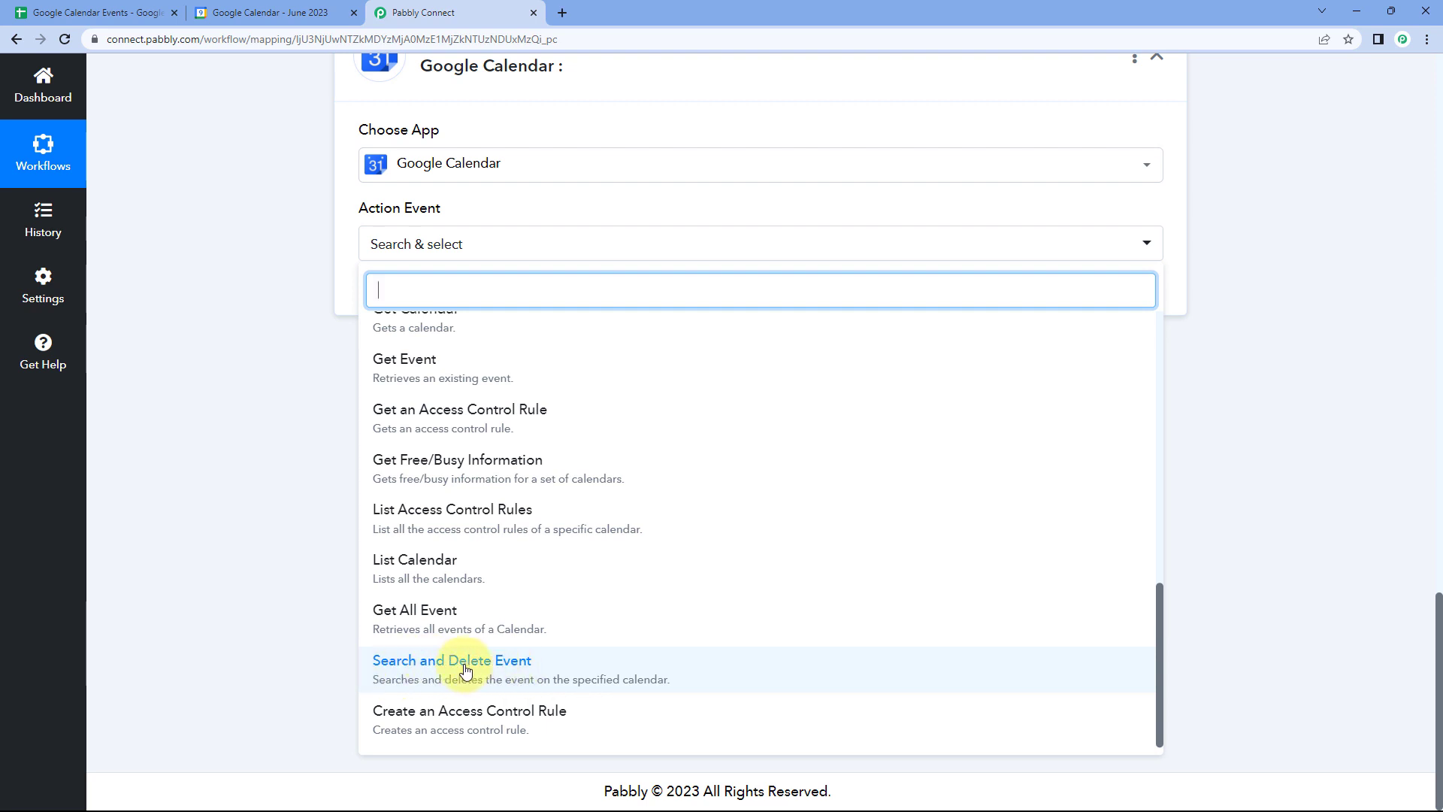
left_click(452, 669)
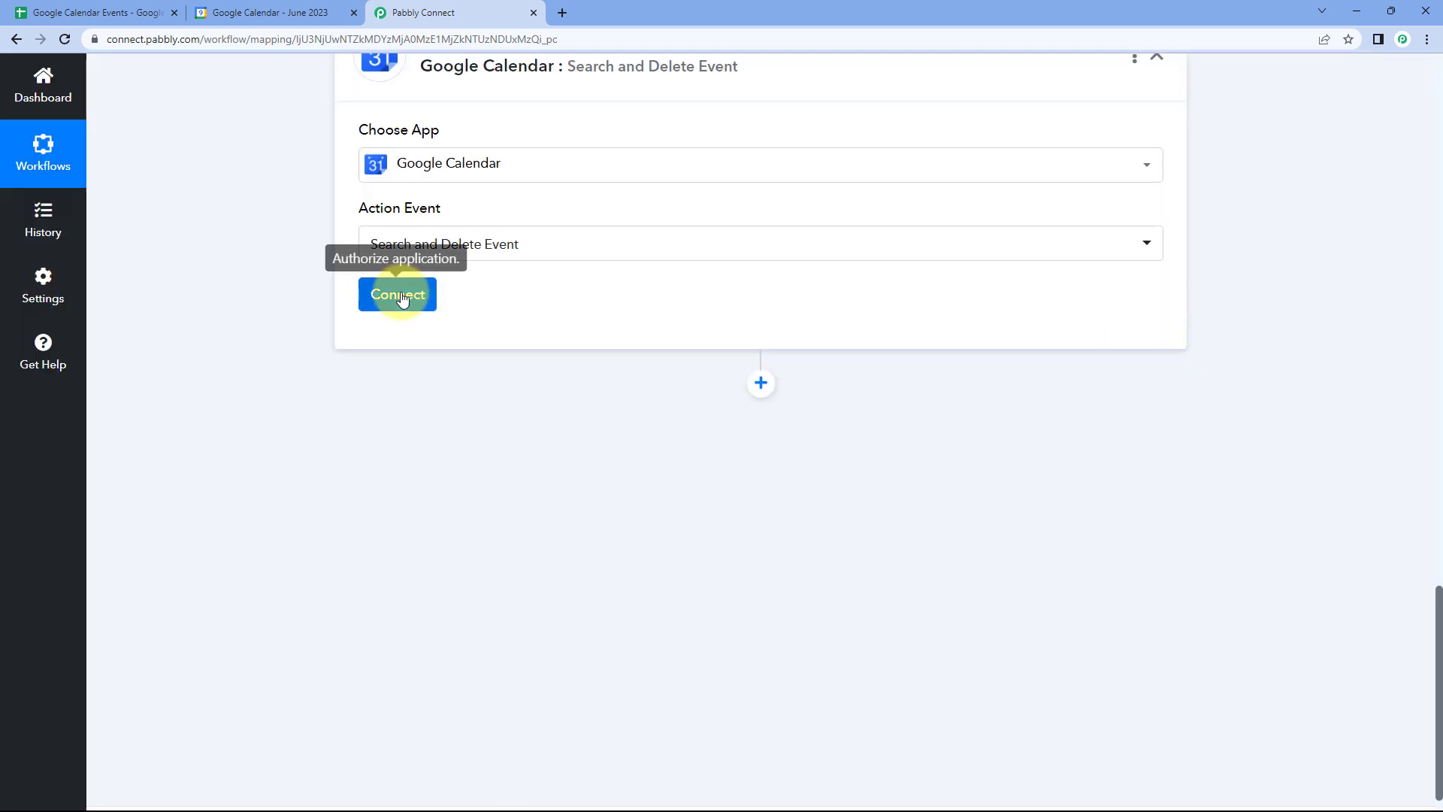
Connect Google Calendar through a new connection by signing in with the Google account and allowing the requested access.
left_click(404, 298)
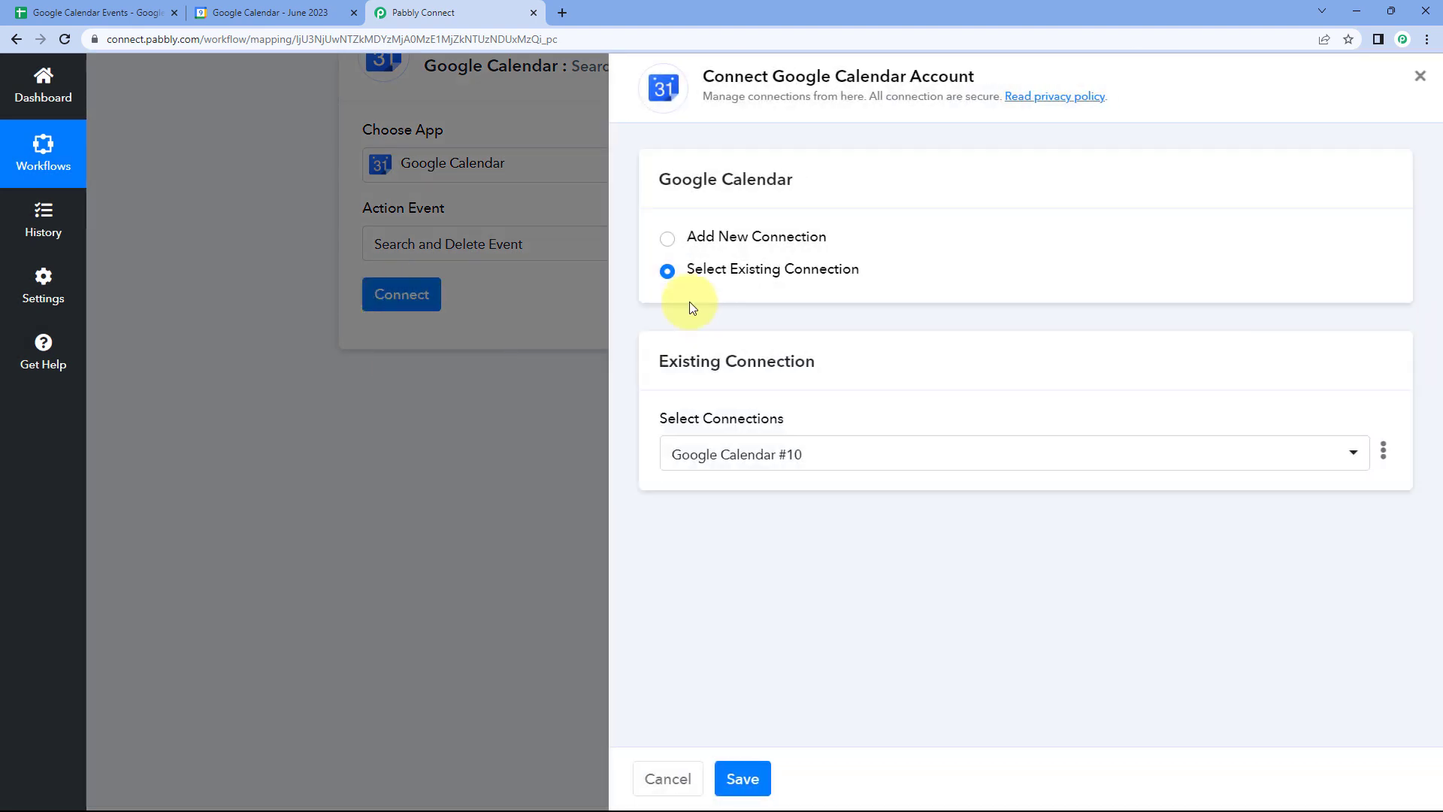
left_click(666, 239)
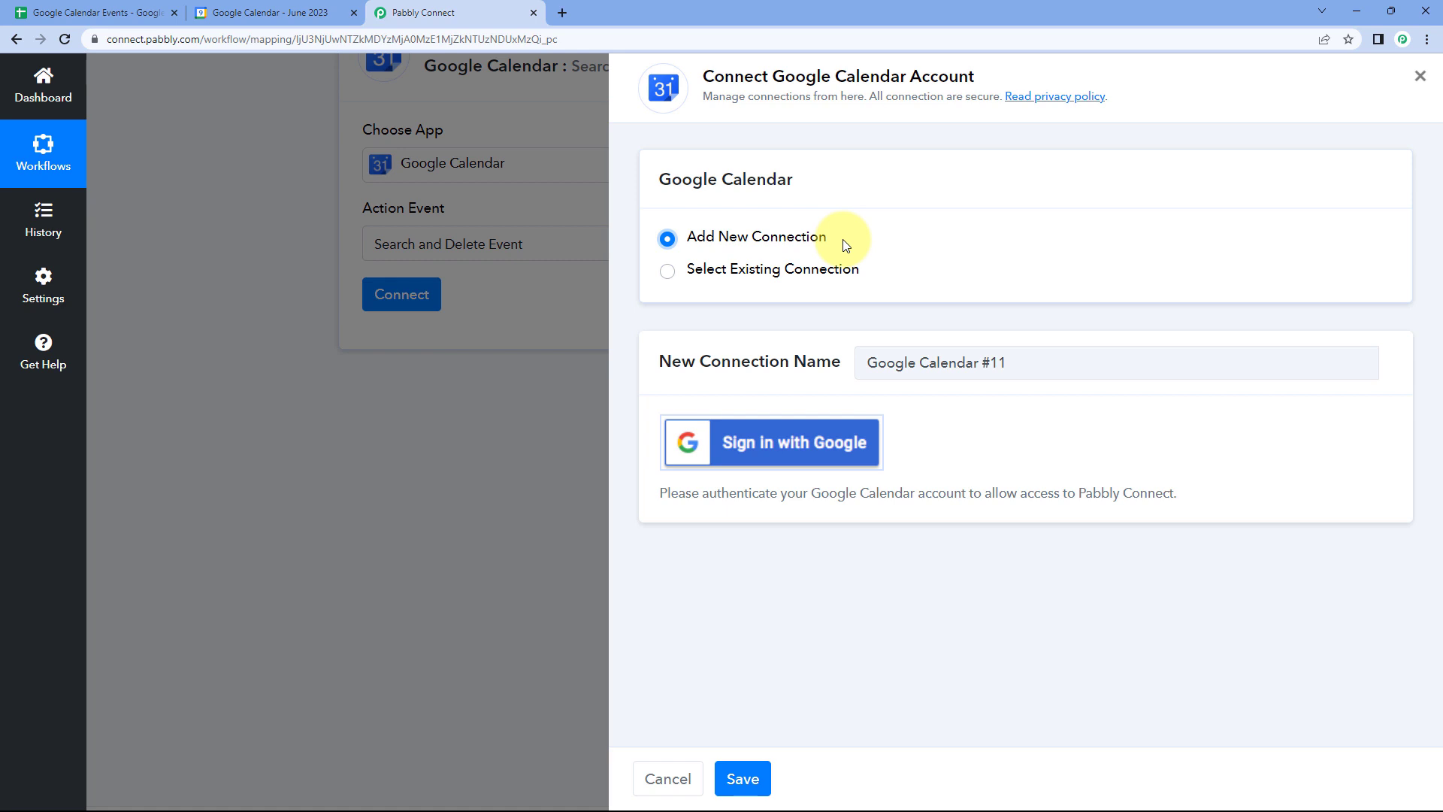
left_click(776, 449)
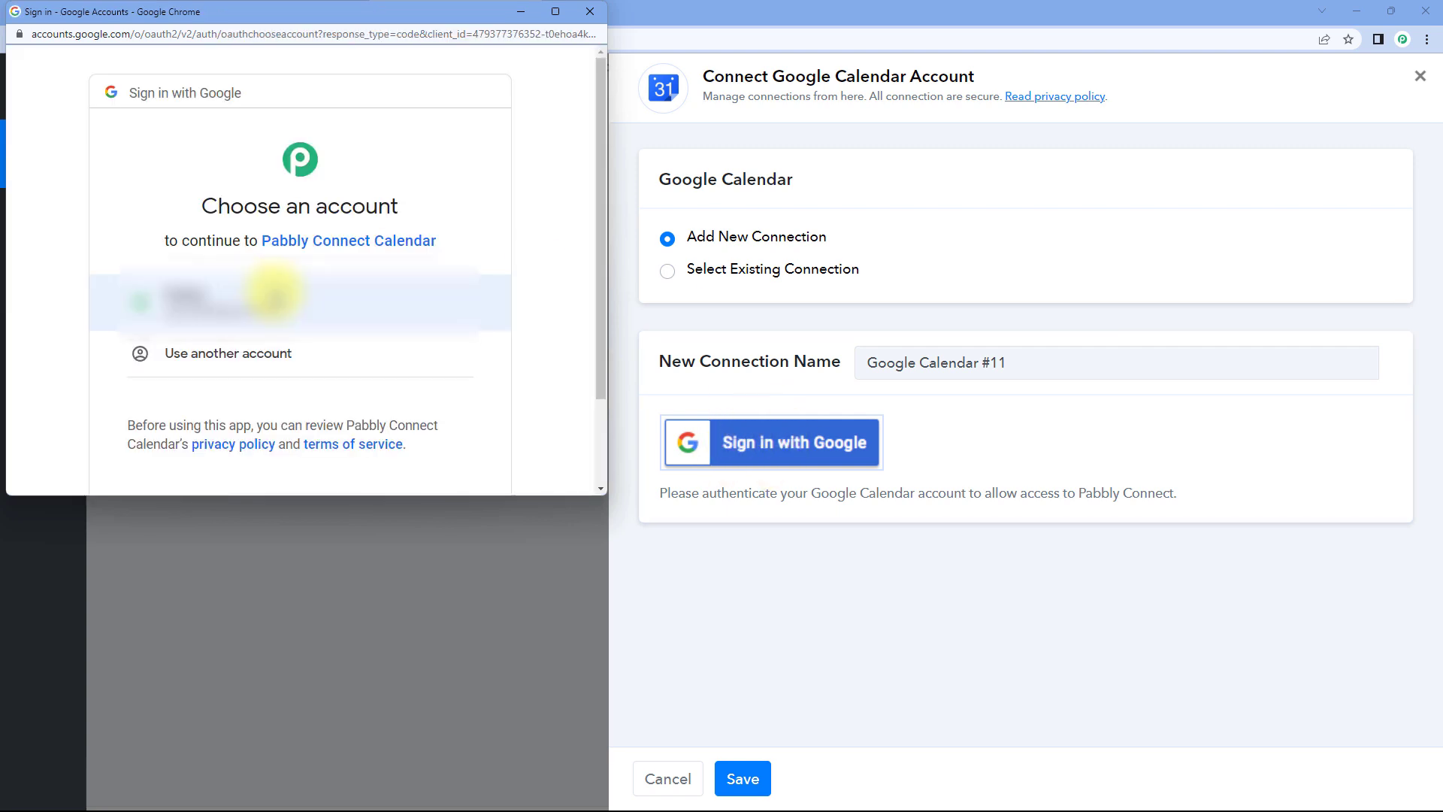
left_click(255, 297)
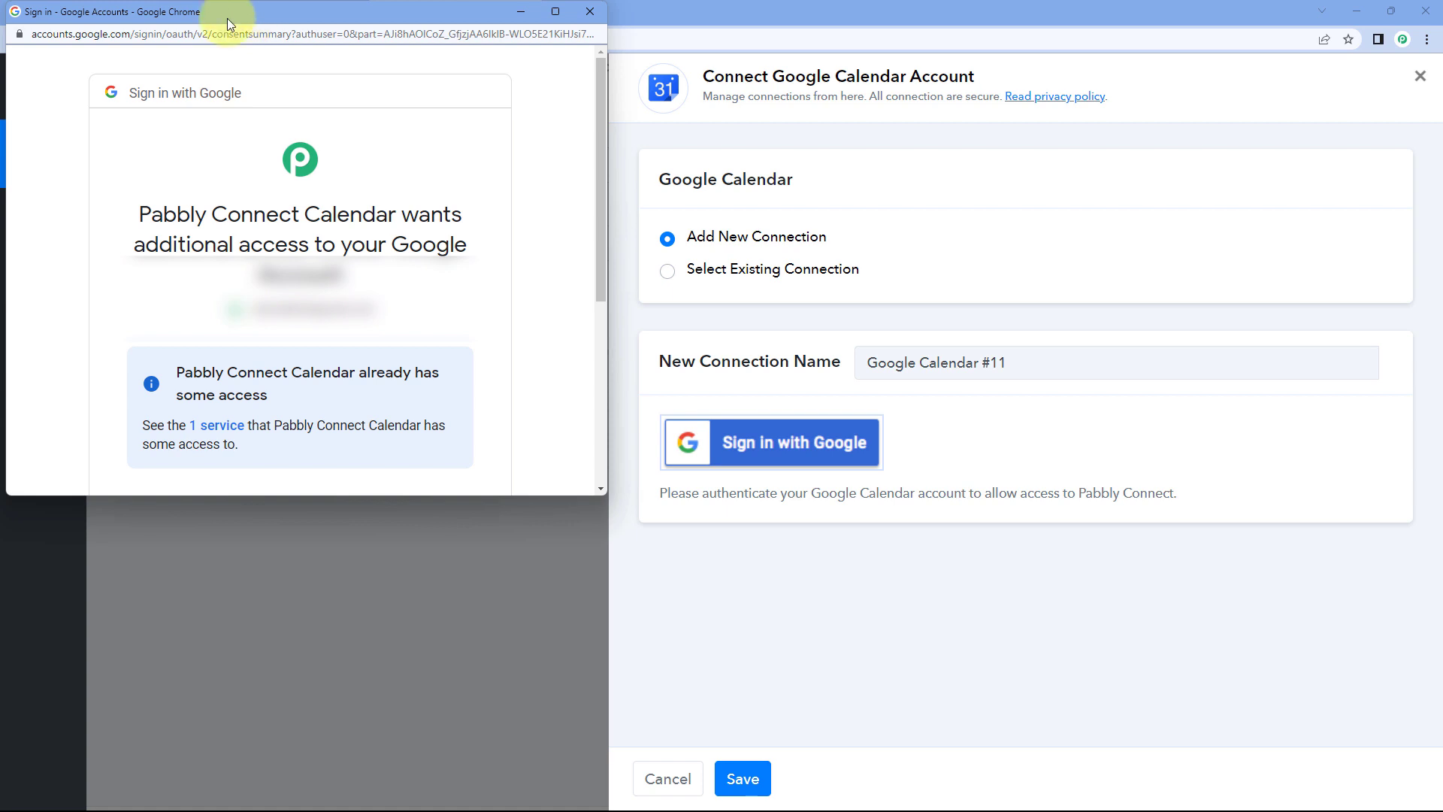
scroll(448, 276, "down", 5)
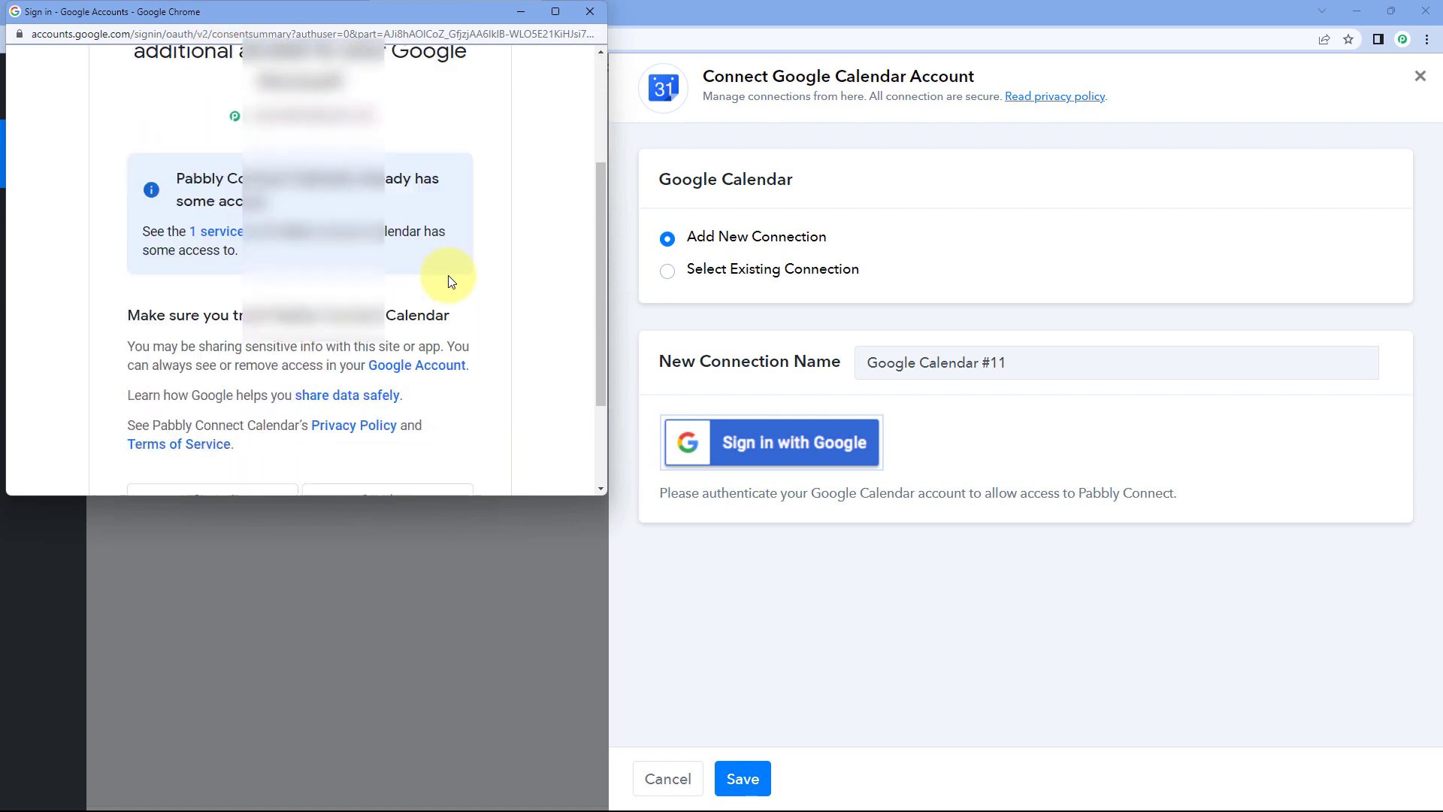
left_click(384, 362)
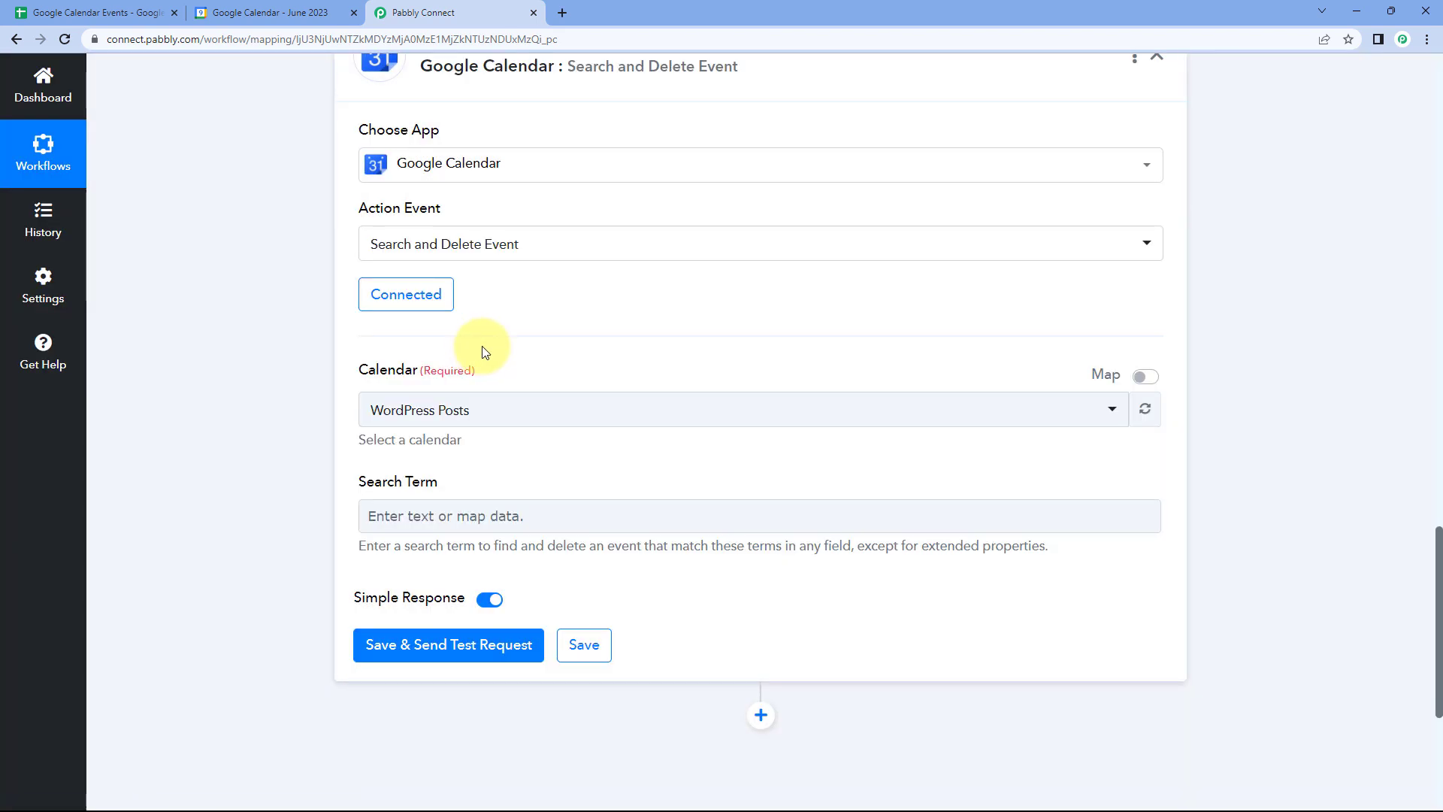
Check in Google Calendar which calendar holds the test events, and set the step's calendar to Latest Calendar.
scroll(499, 354, "down", 2)
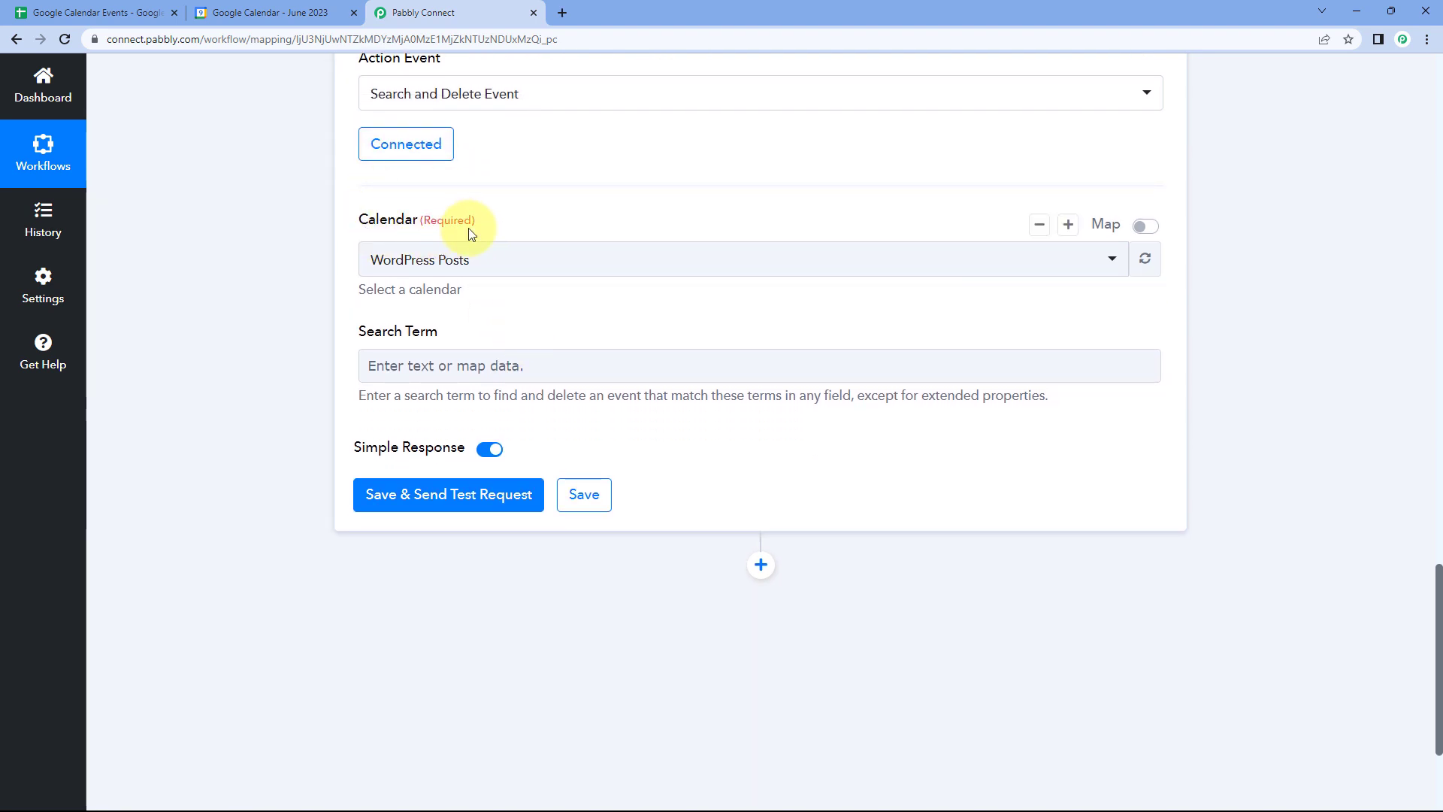
left_click(274, 12)
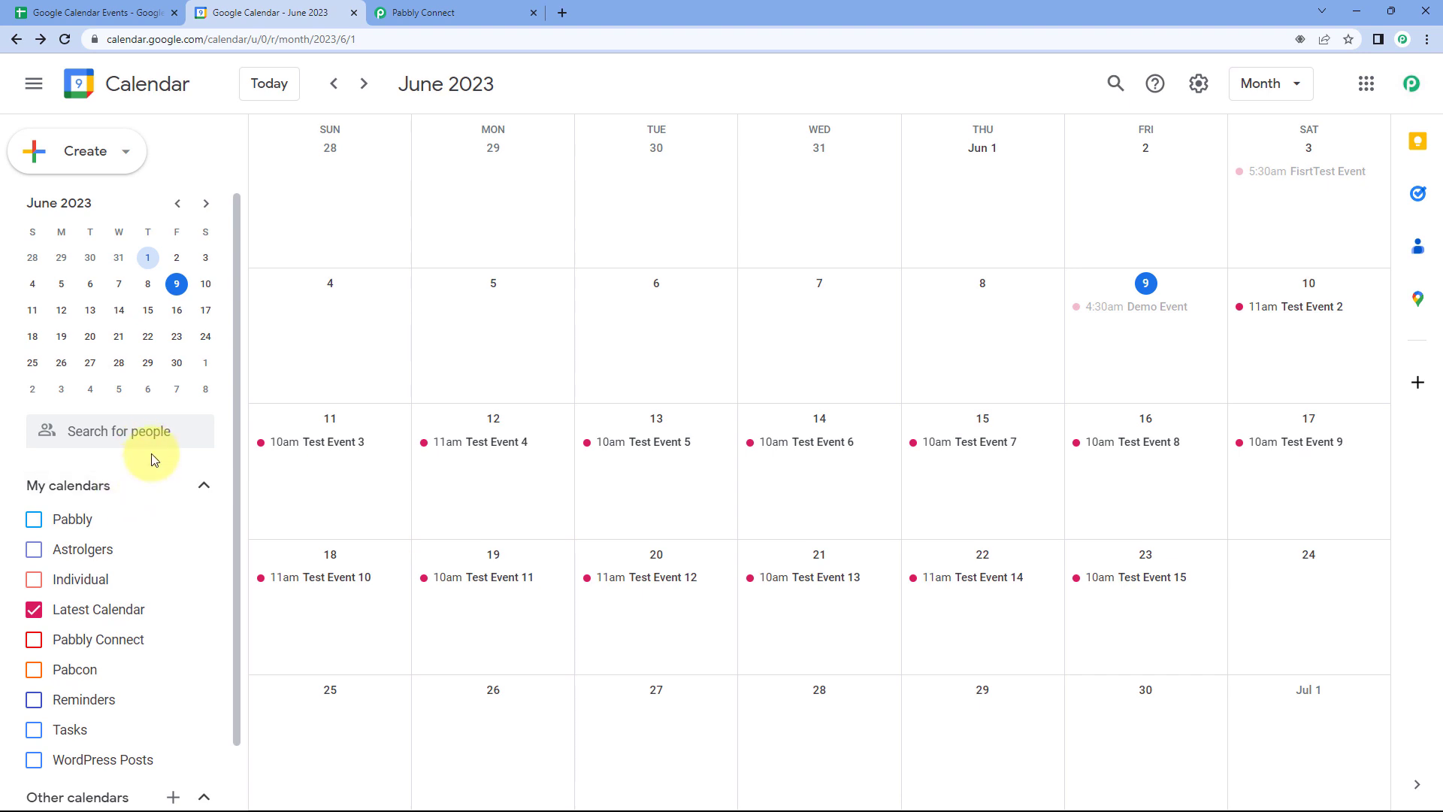
scroll(147, 451, "down", 1)
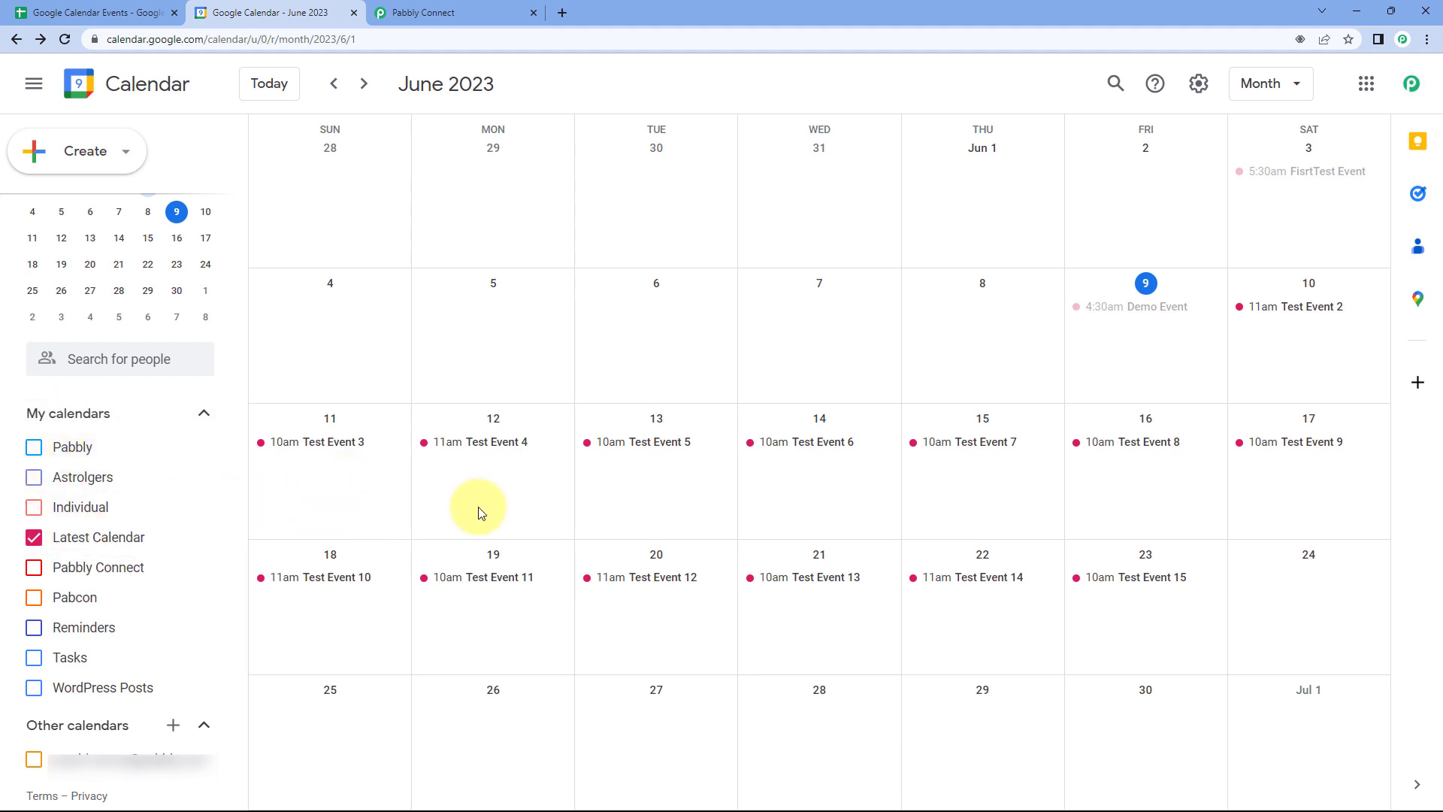
left_click(441, 11)
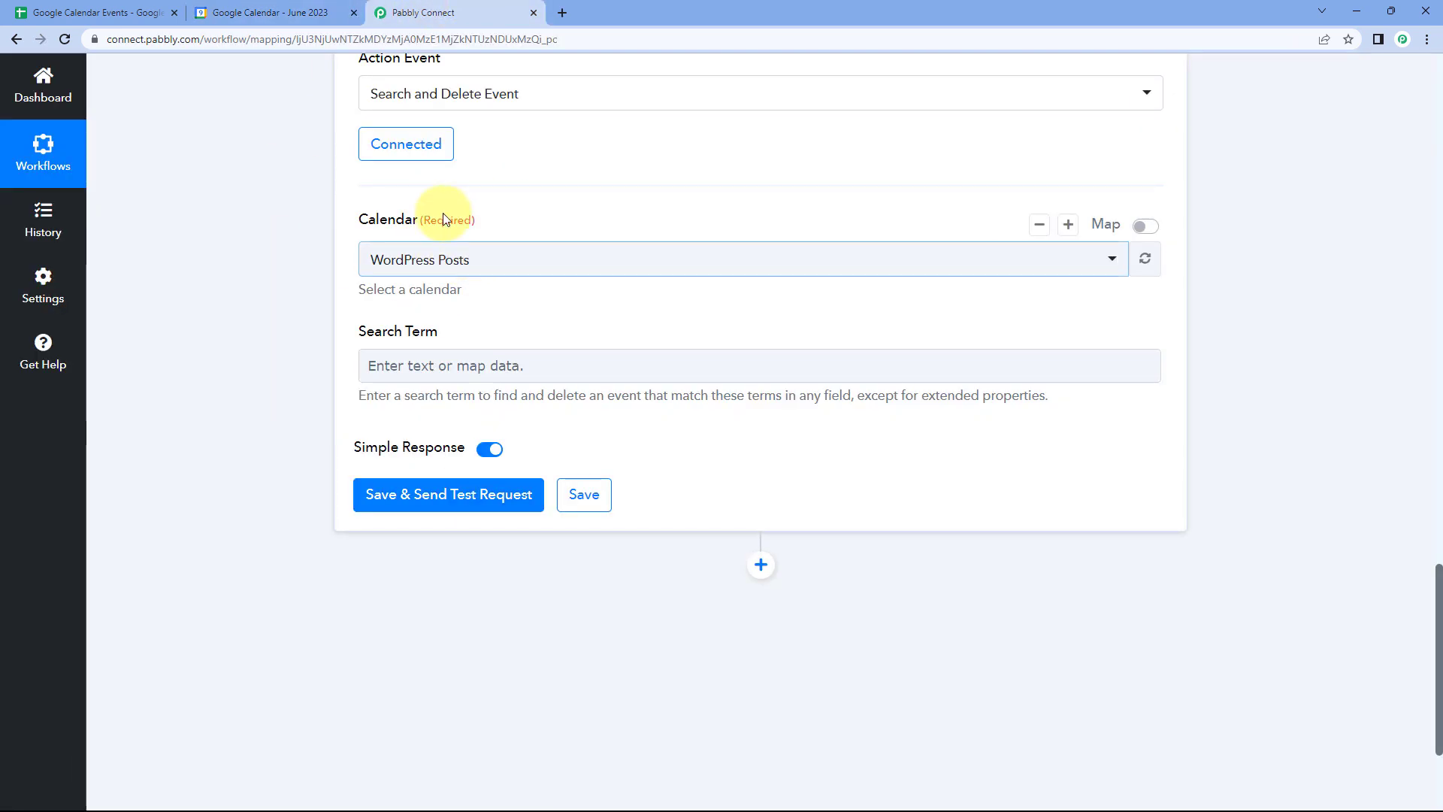
left_click(548, 261)
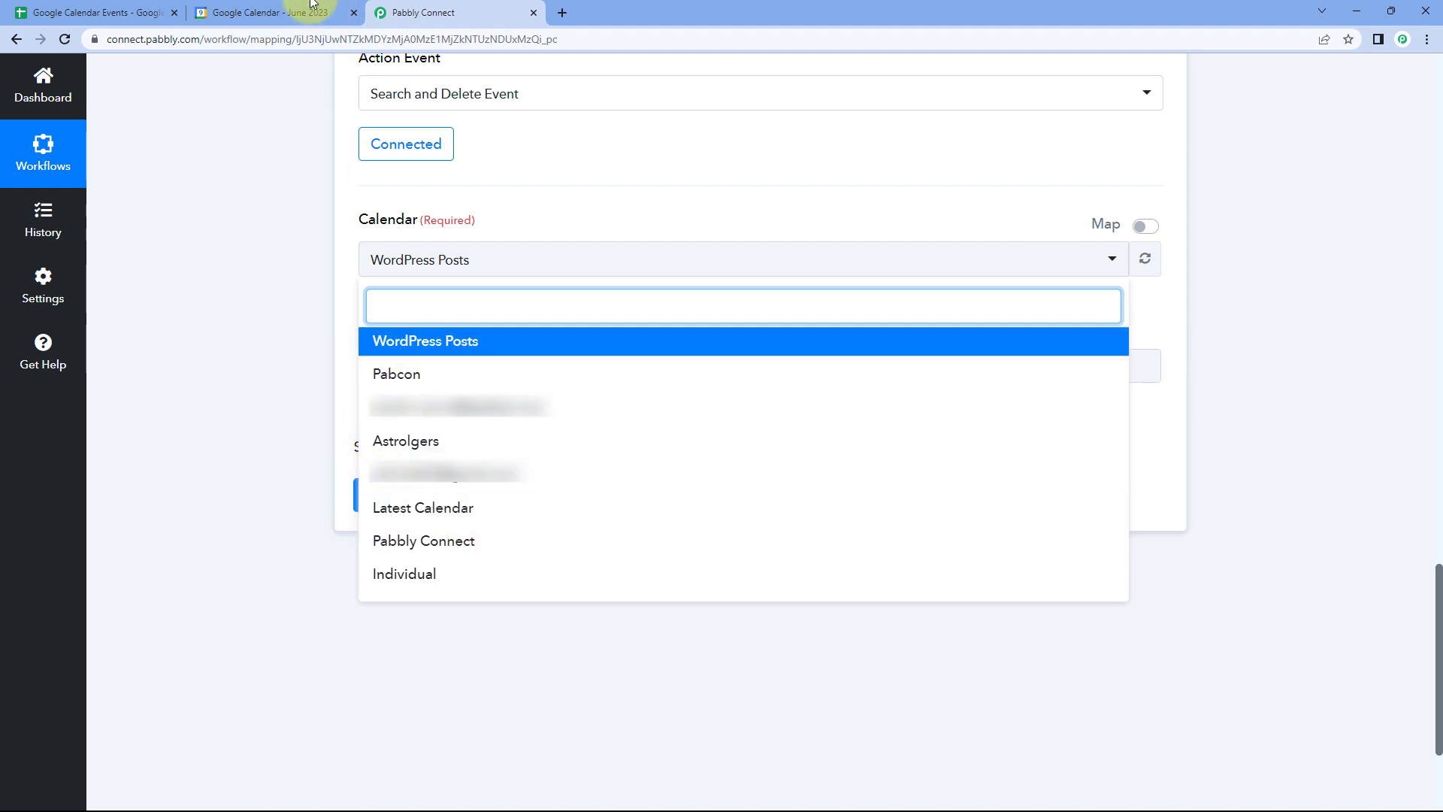
left_click(286, 12)
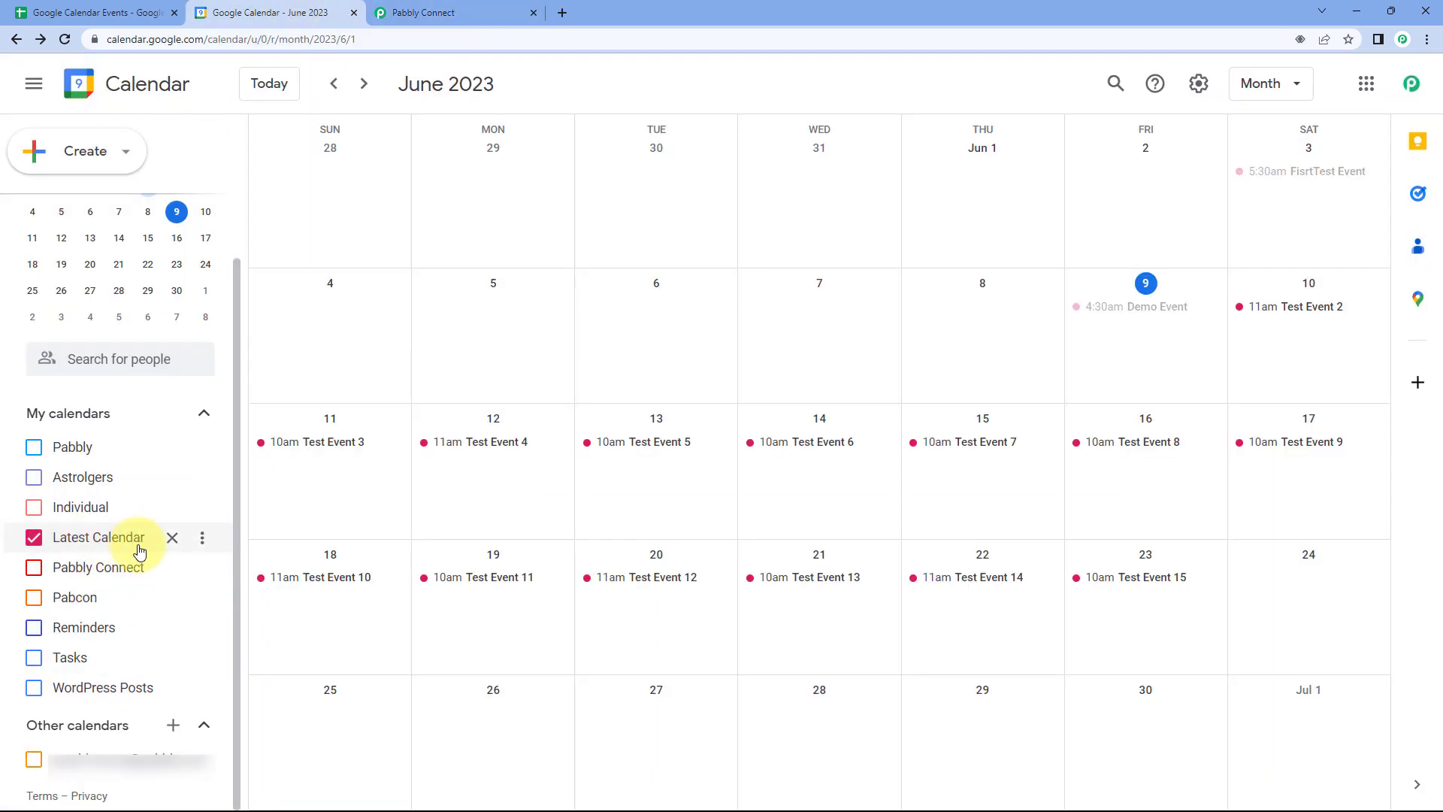
left_click(472, 13)
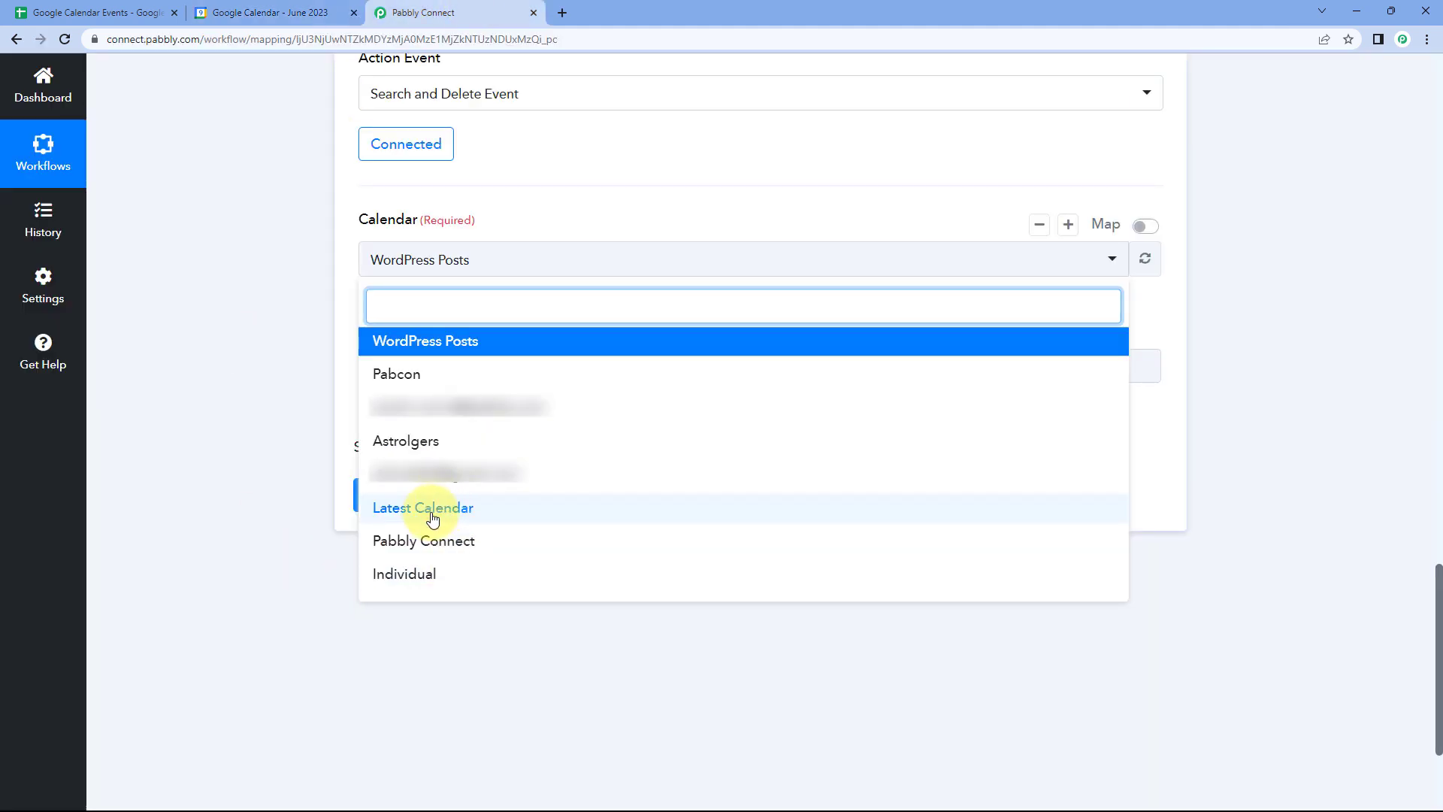
left_click(391, 508)
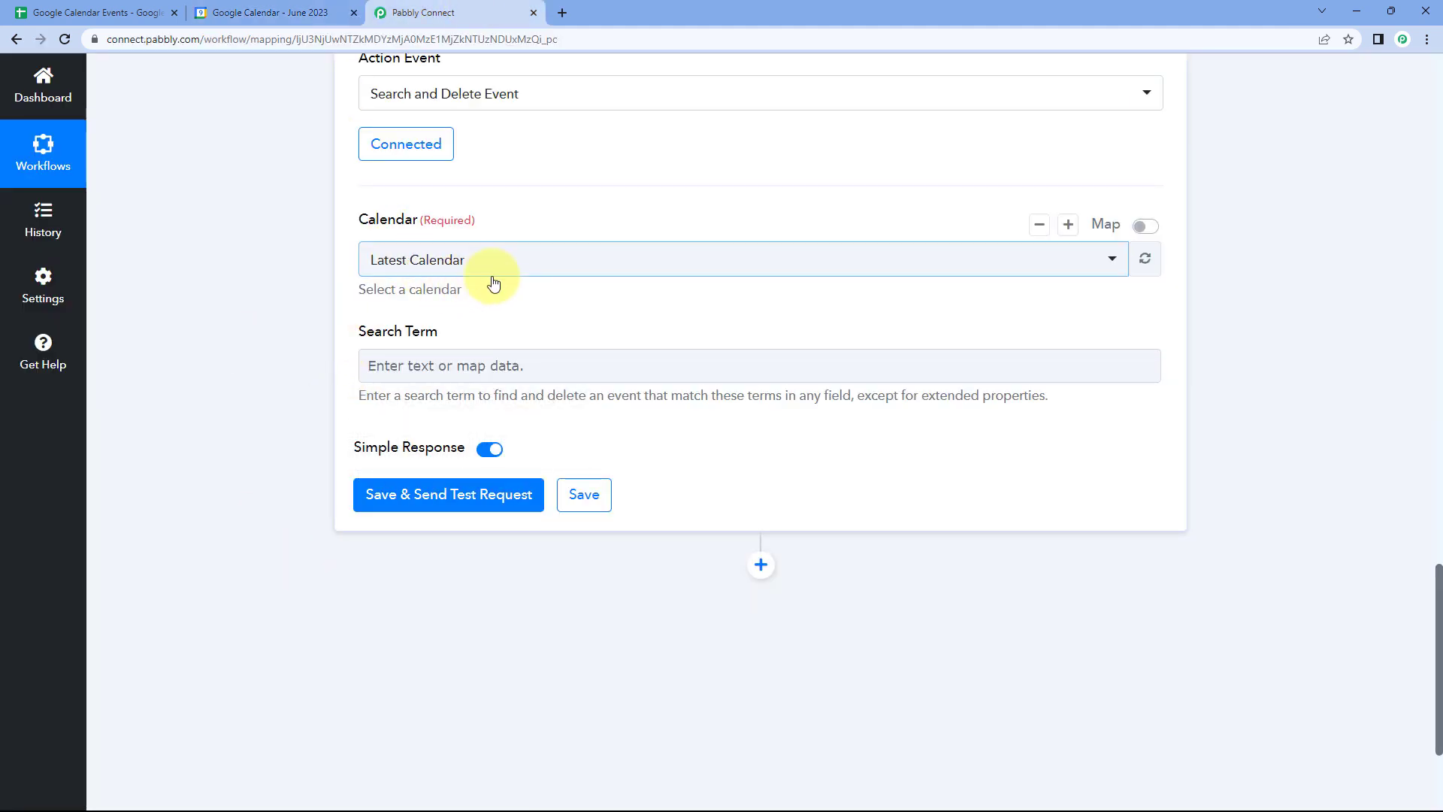
Review the empty Search Term field and its description, and view the June 2023 events in Google Calendar.
scroll(489, 284, "down", 1)
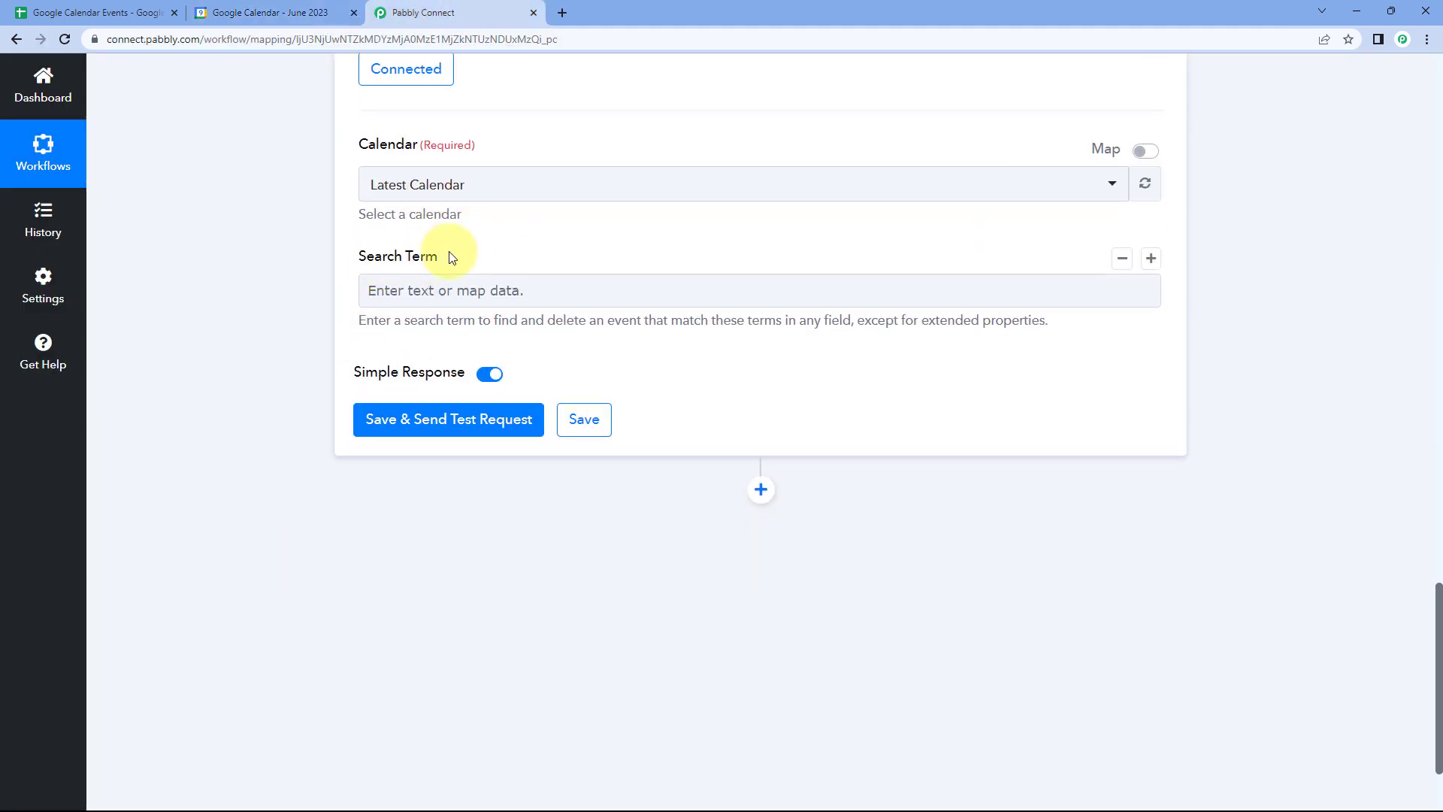
left_click(464, 278)
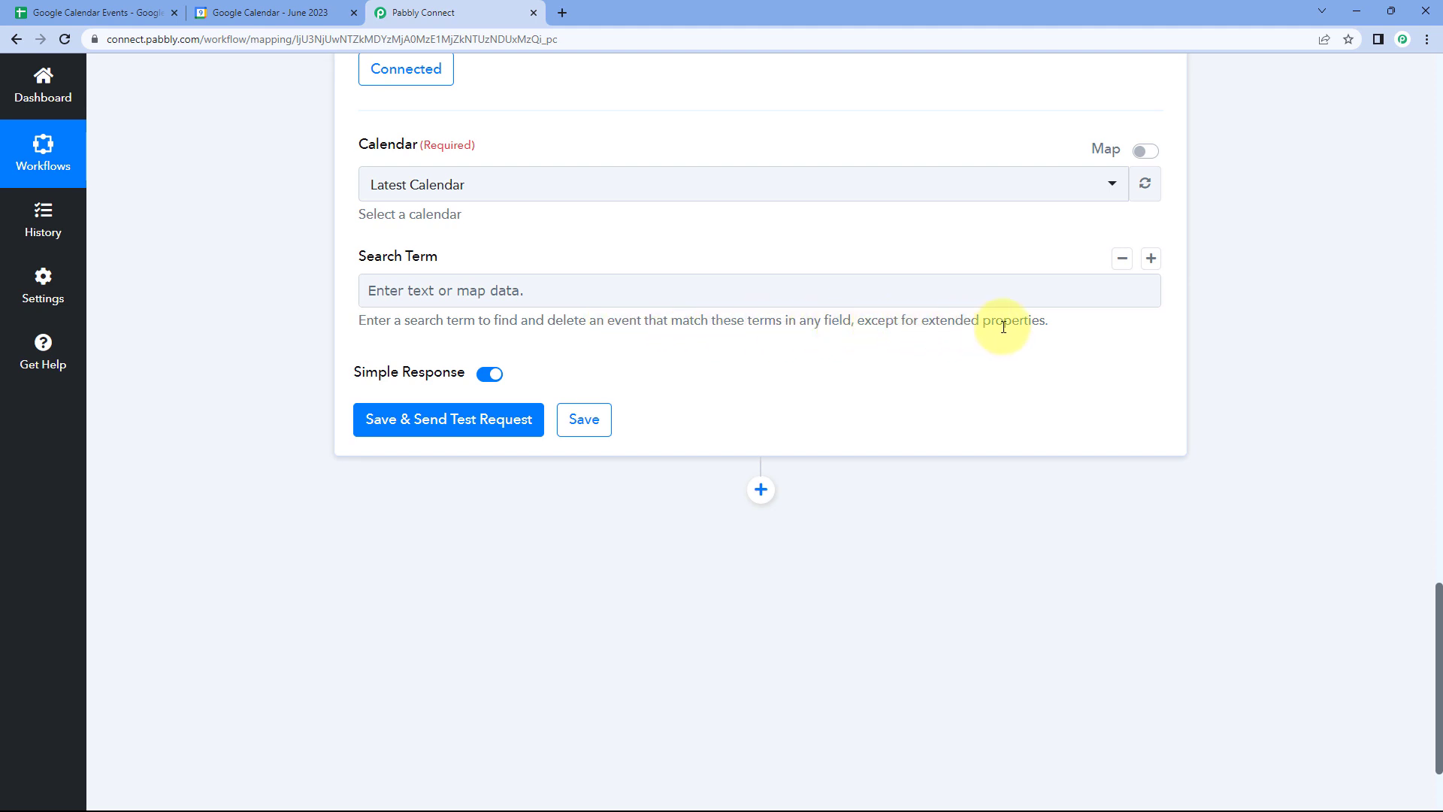
left_click(436, 298)
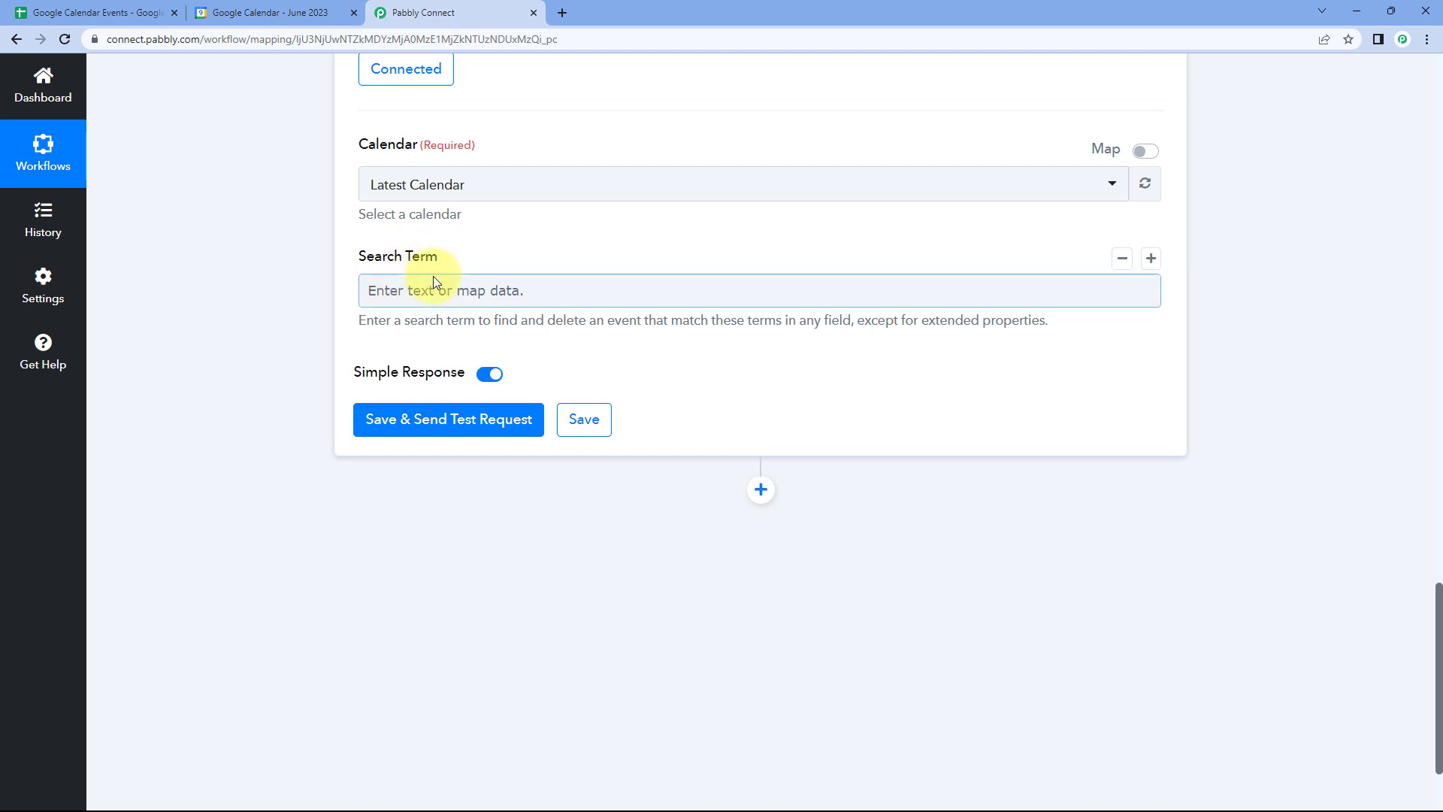
scroll(337, 221, "up", 1)
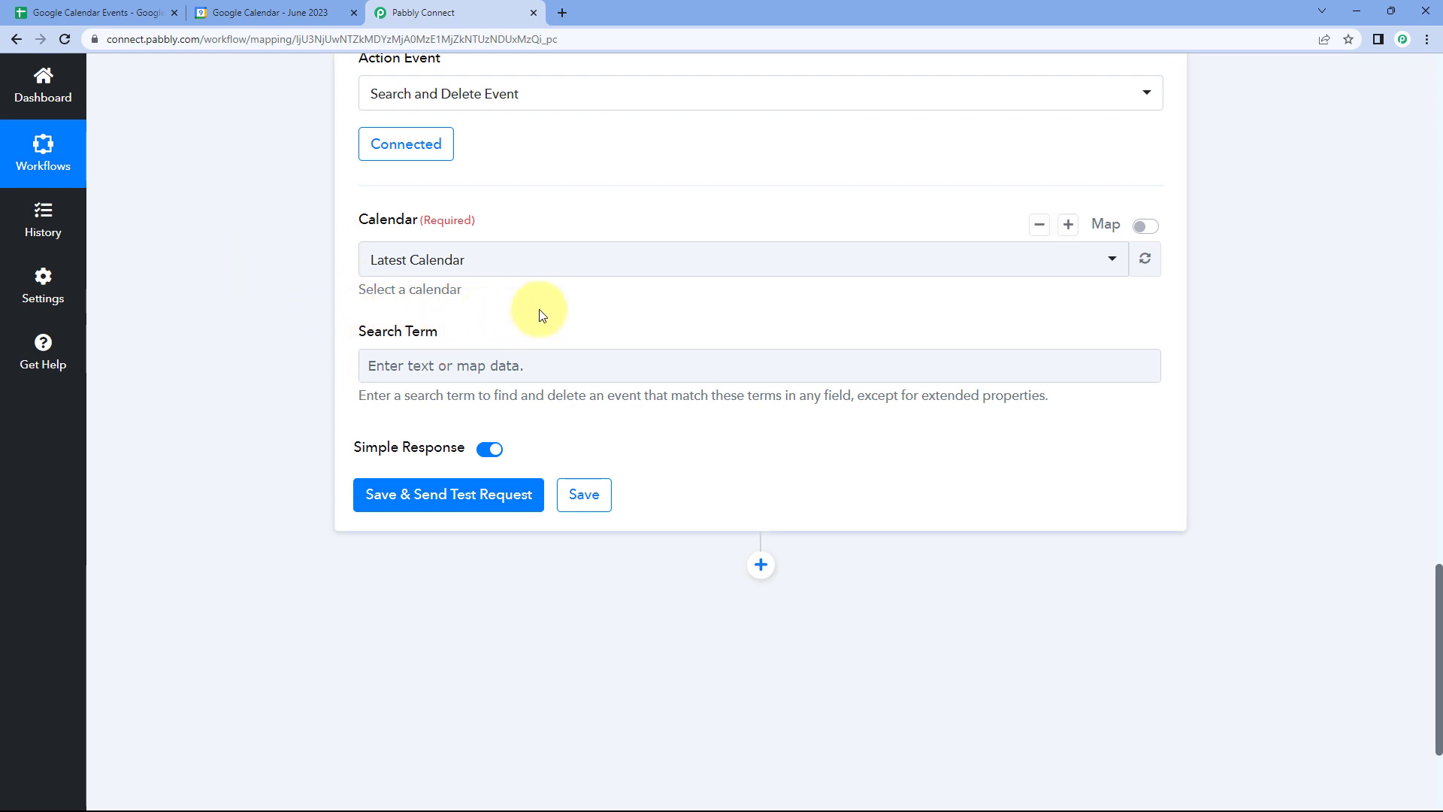
left_click(272, 12)
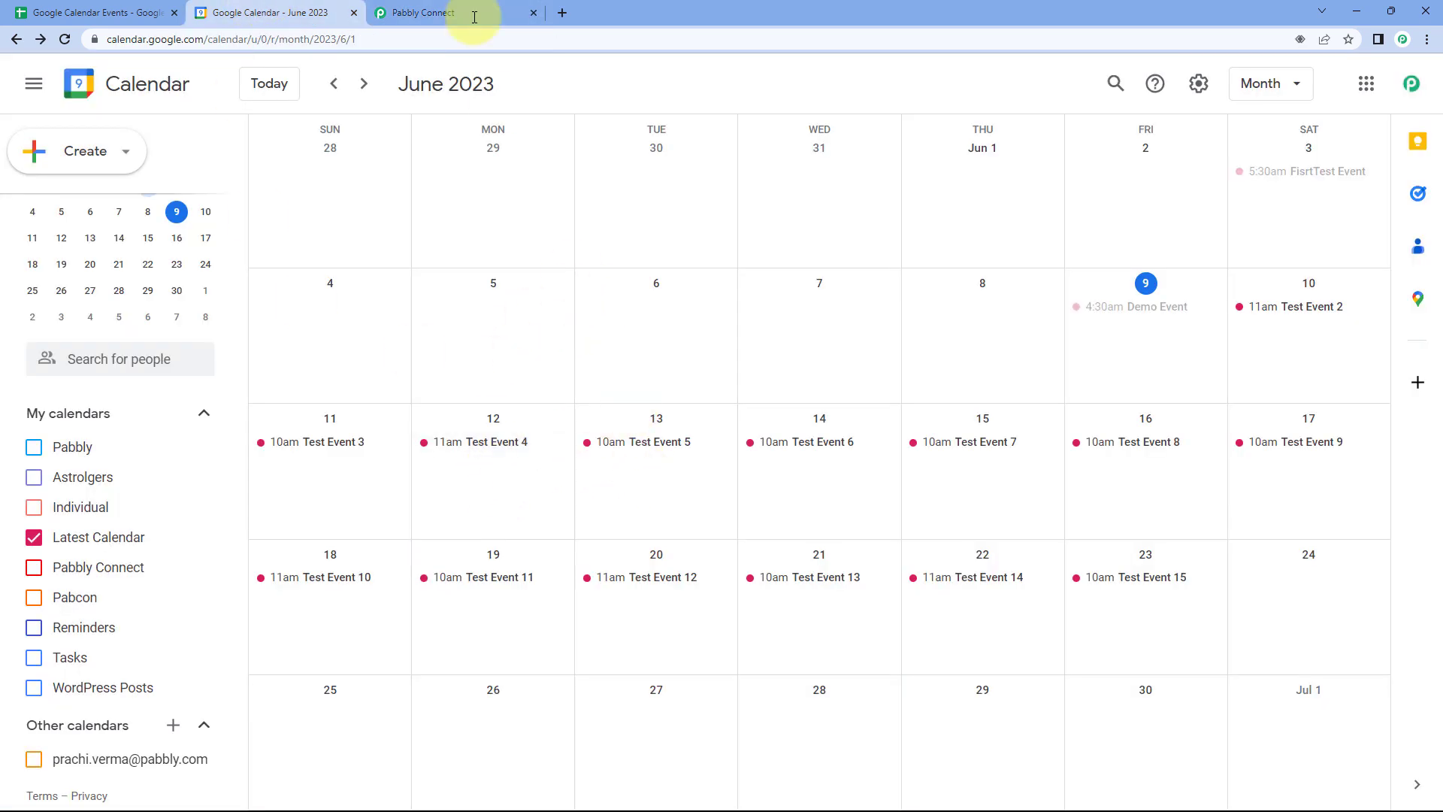
left_click(451, 12)
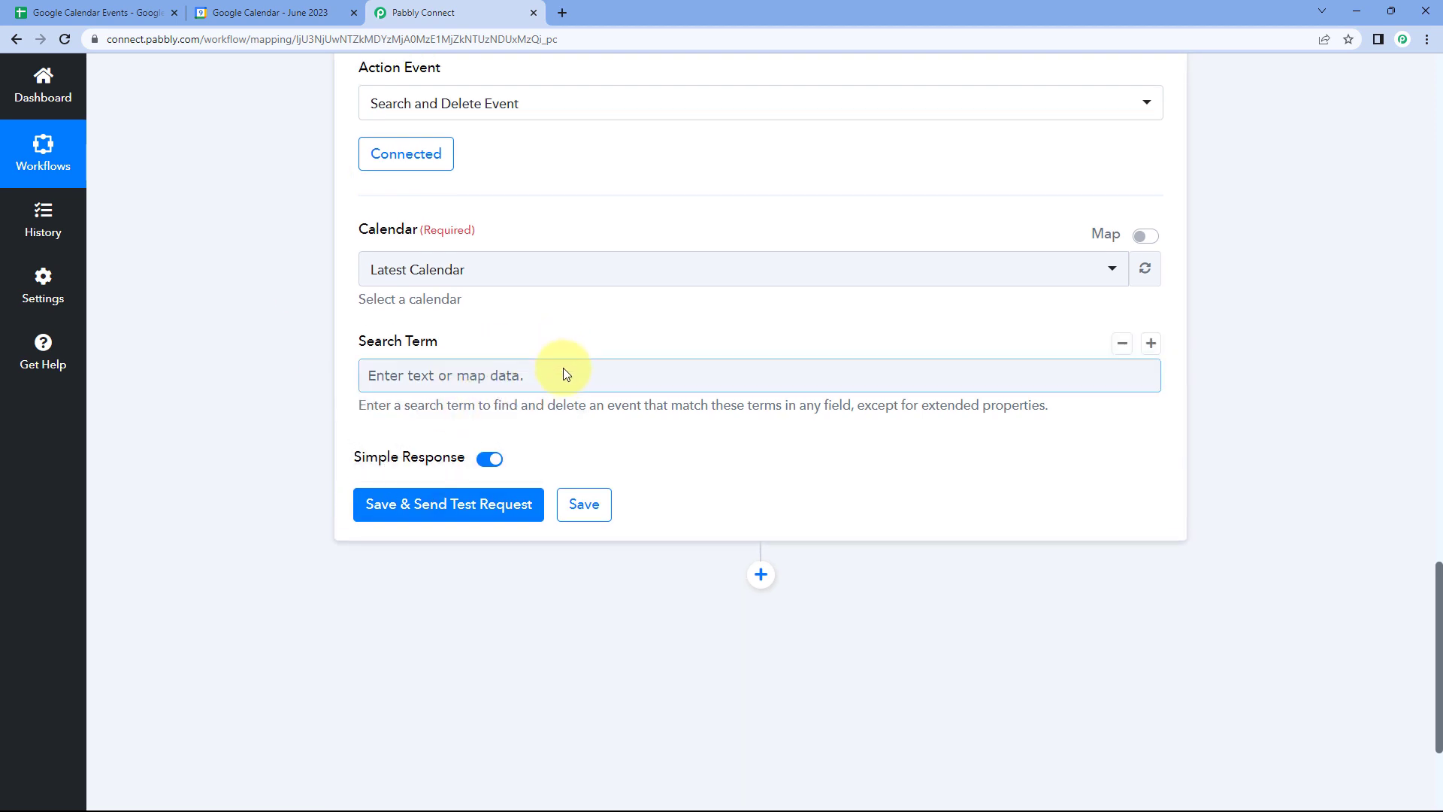
Examine the Event Title value in the Google Sheets trigger response and the matching Demo Event cell in the spreadsheet.
scroll(562, 368, "up", 13)
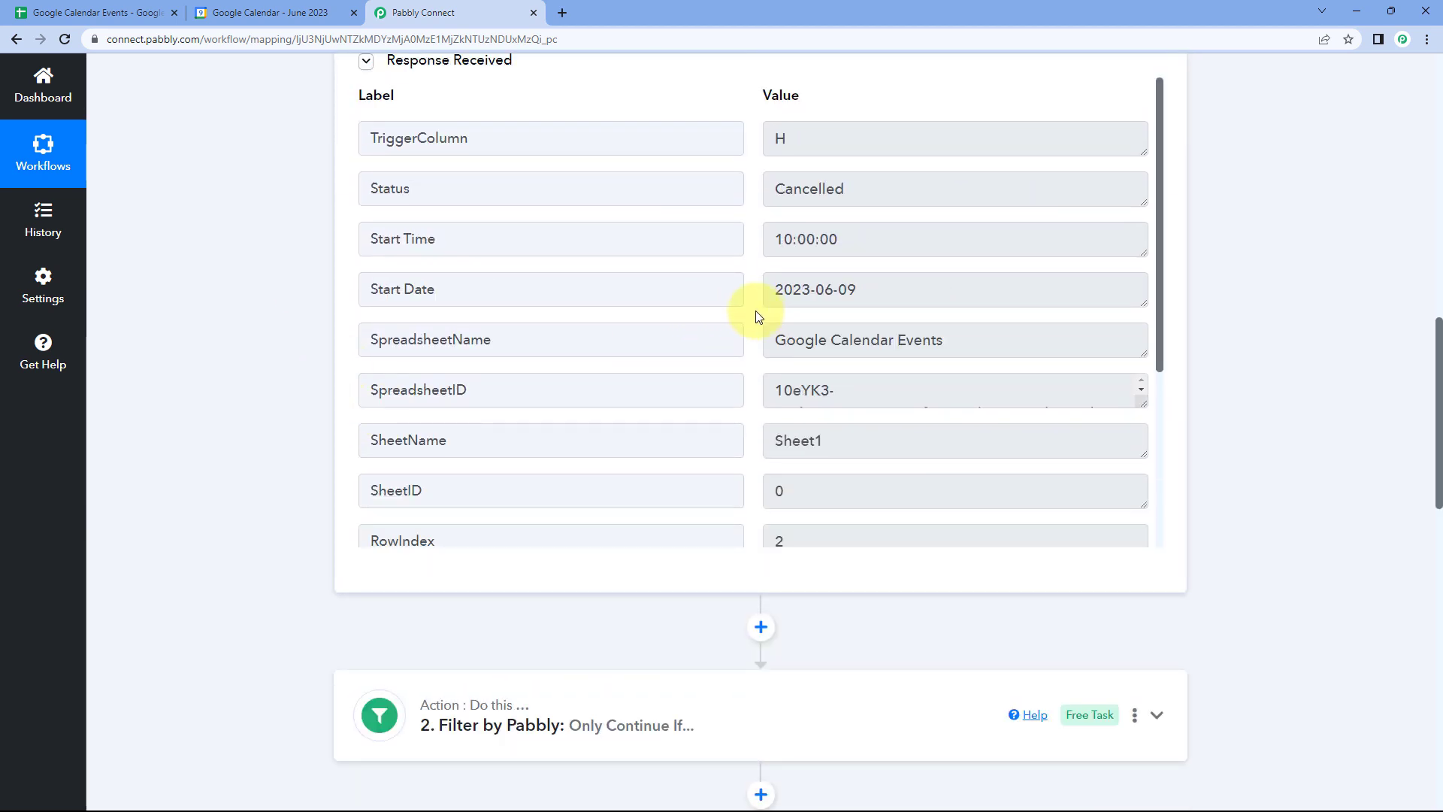
scroll(757, 316, "down", 4)
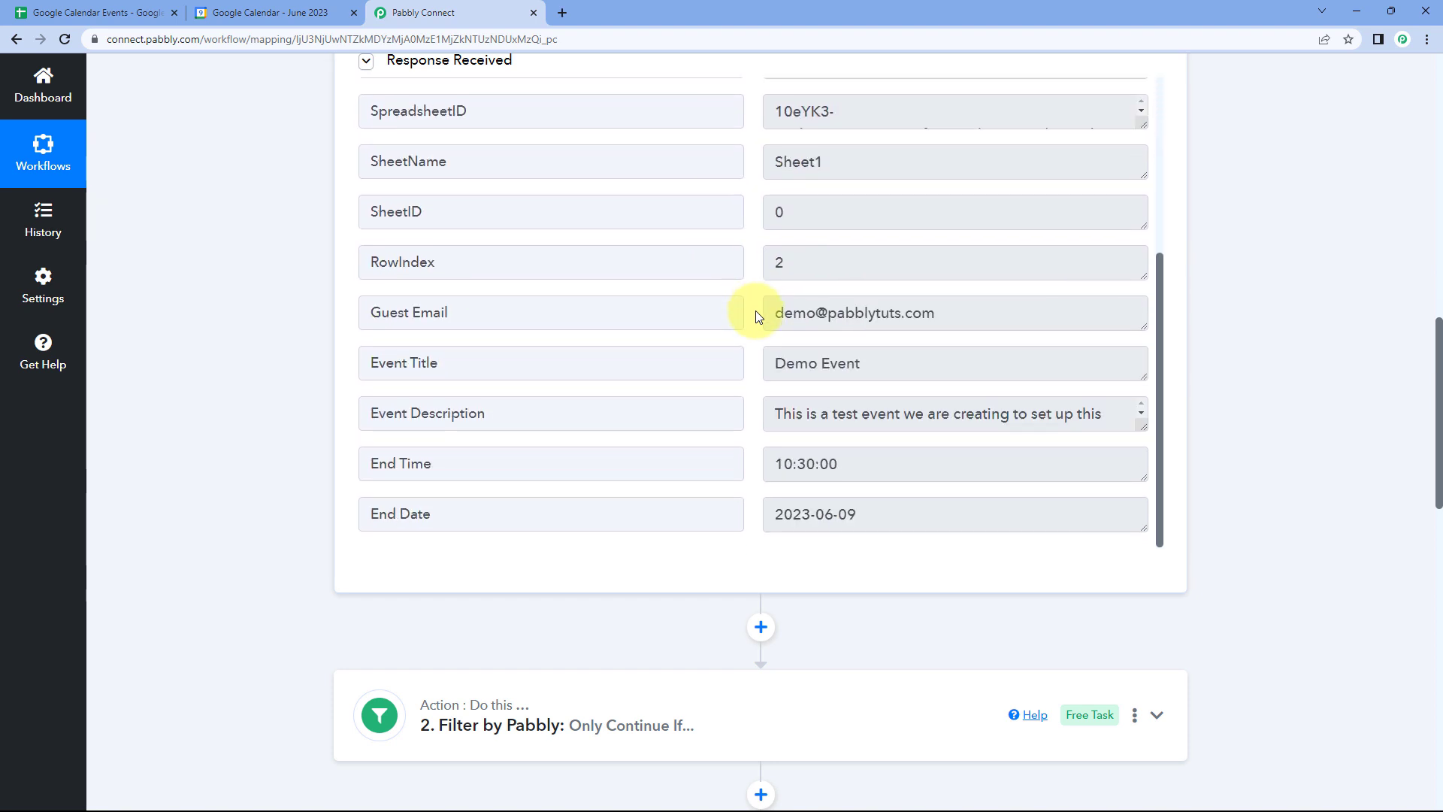
scroll(557, 294, "down", 1)
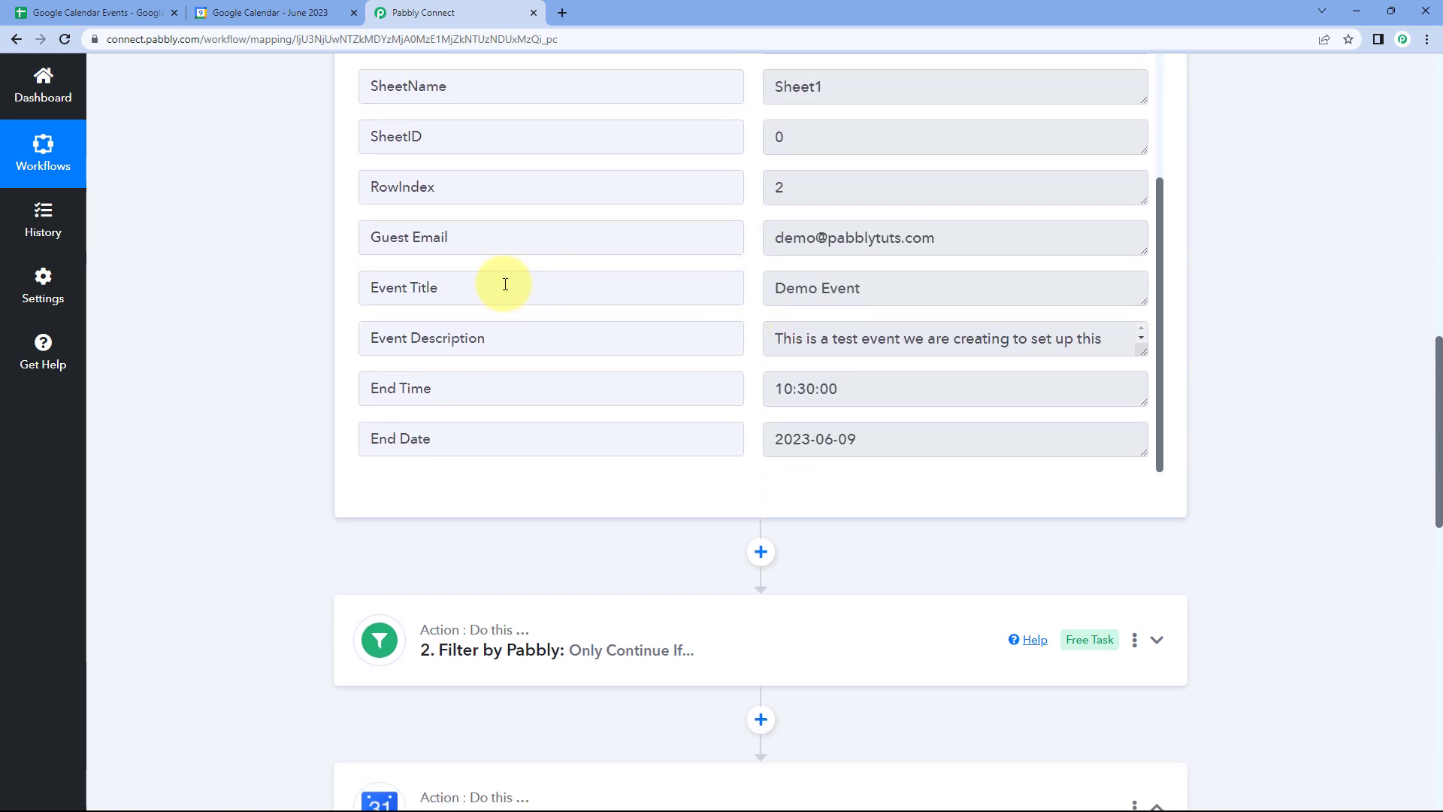
left_click_drag(505, 284, 338, 290)
left_click_drag(912, 284, 737, 290)
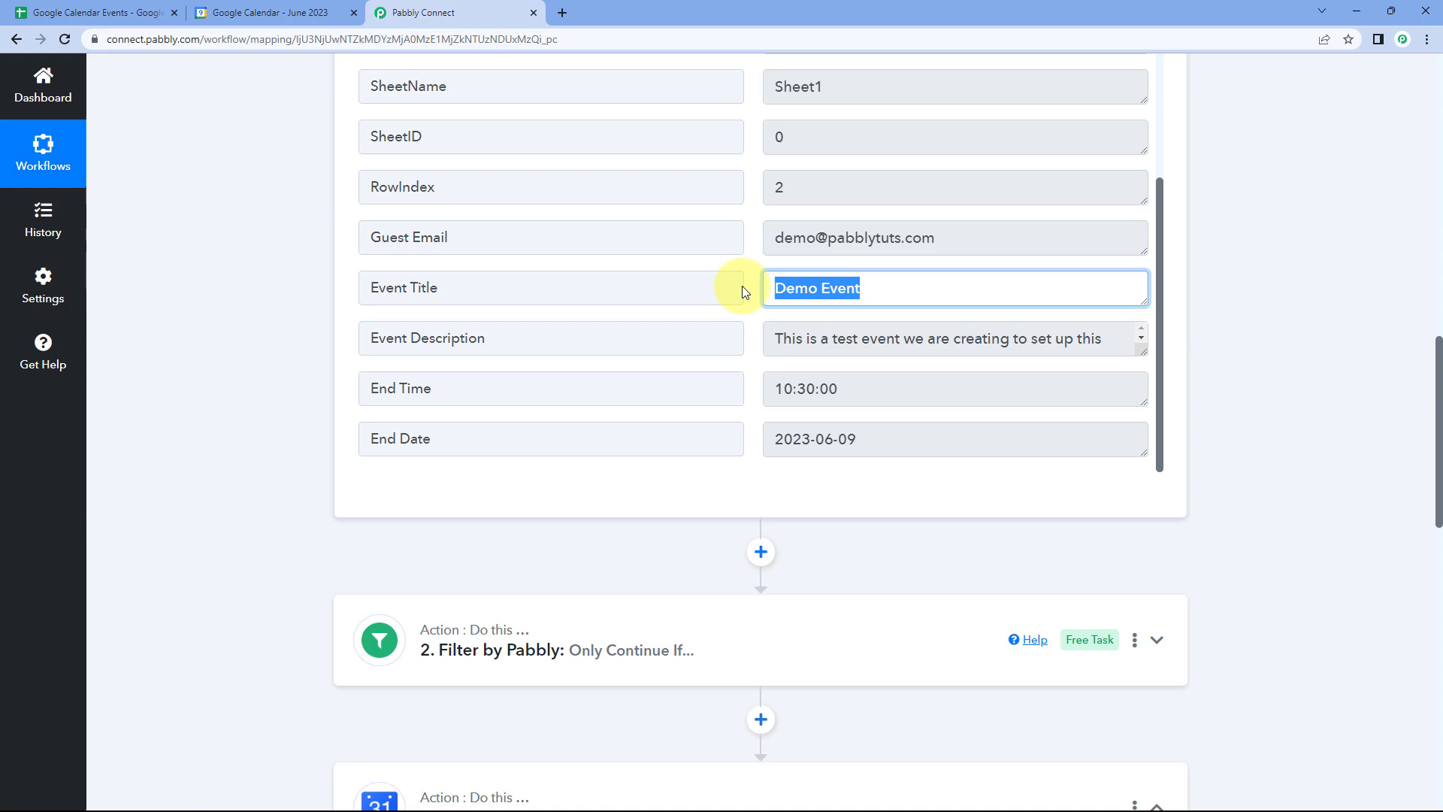
left_click(57, 6)
left_click(118, 284)
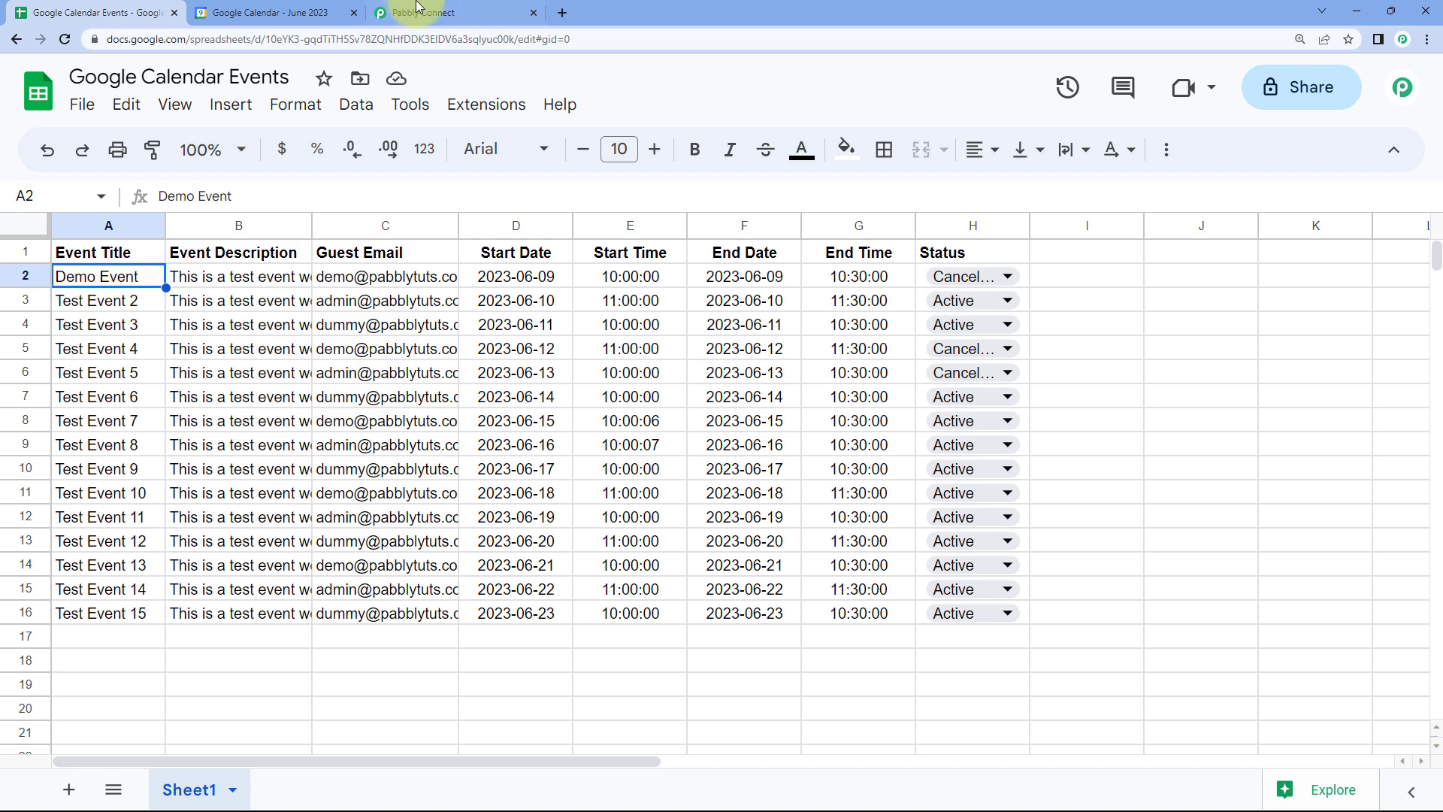
Return to Pabbly Connect and examine the Event Title label and its value in the Google Sheets trigger response.
left_click(438, 9)
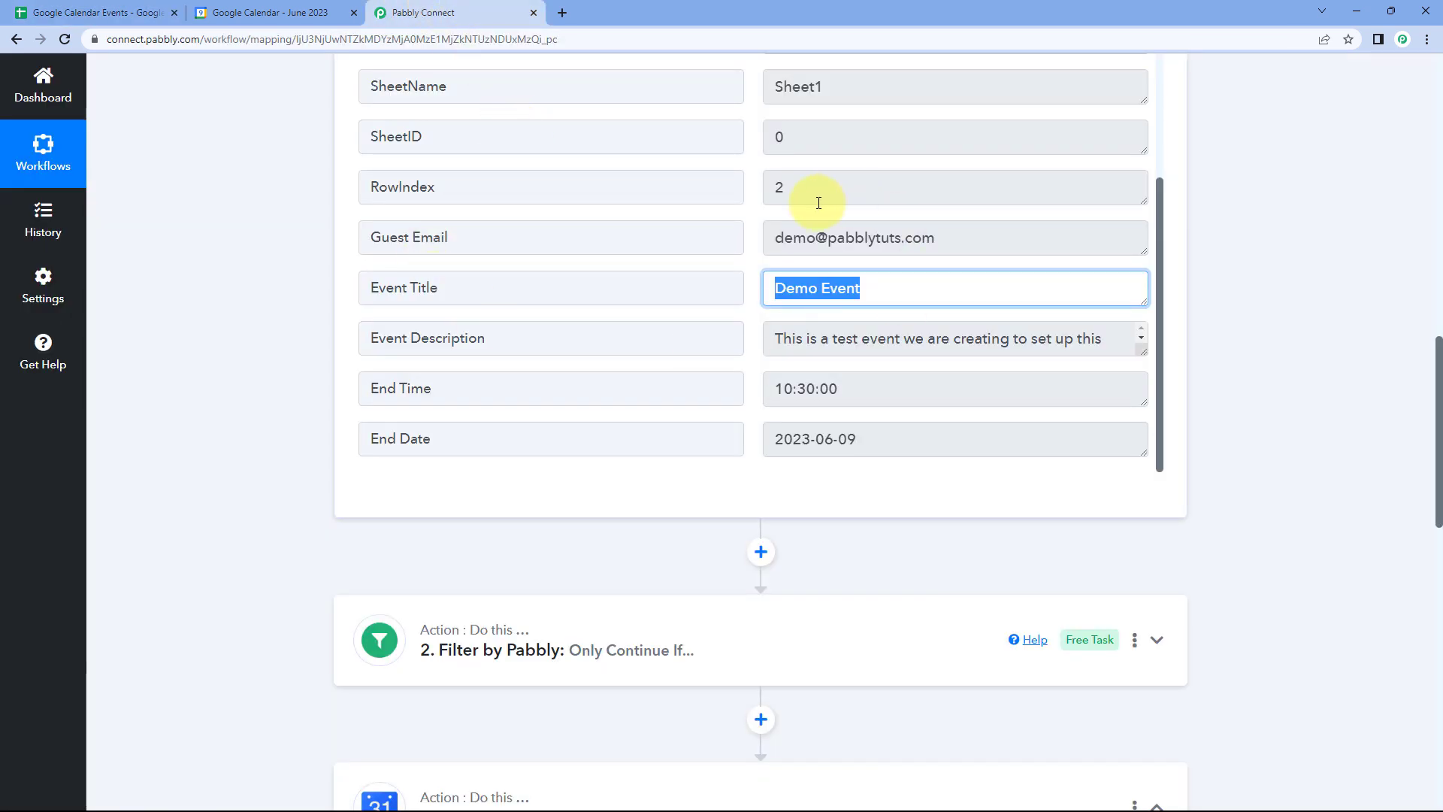
scroll(823, 257, "up", 2)
scroll(823, 258, "up", 3)
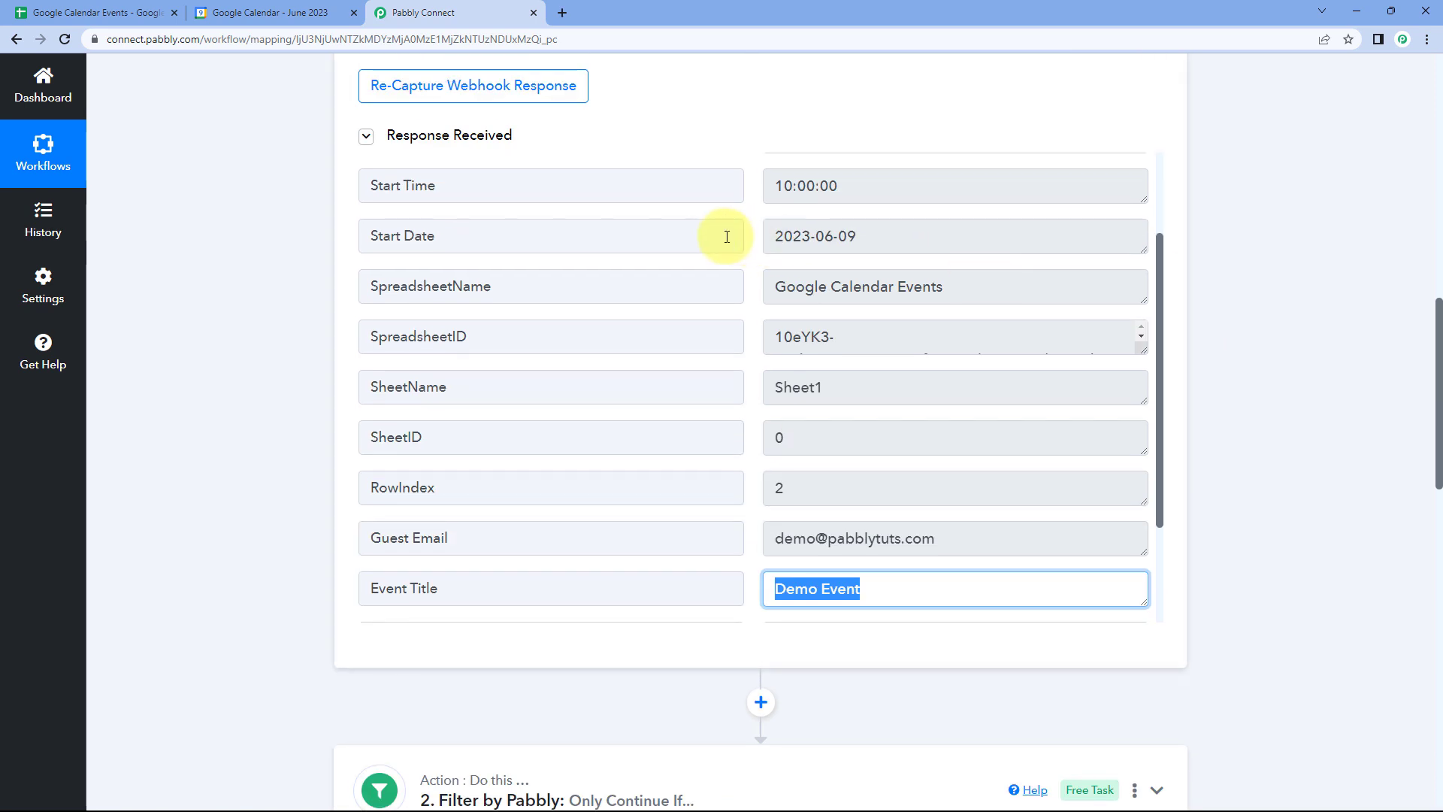
scroll(747, 290, "down", 5)
left_click(505, 353)
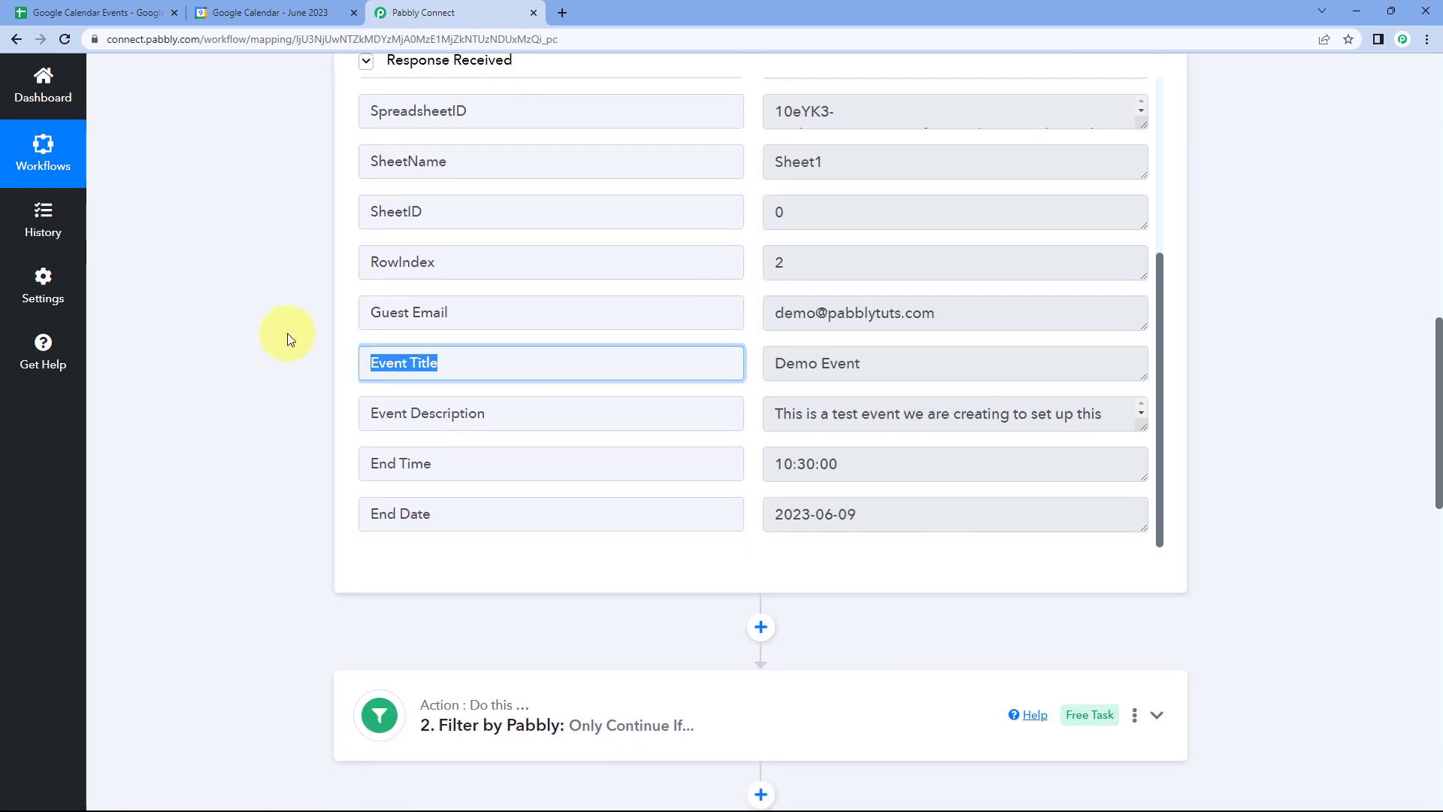
left_click(876, 363)
left_click_drag(880, 363, 754, 363)
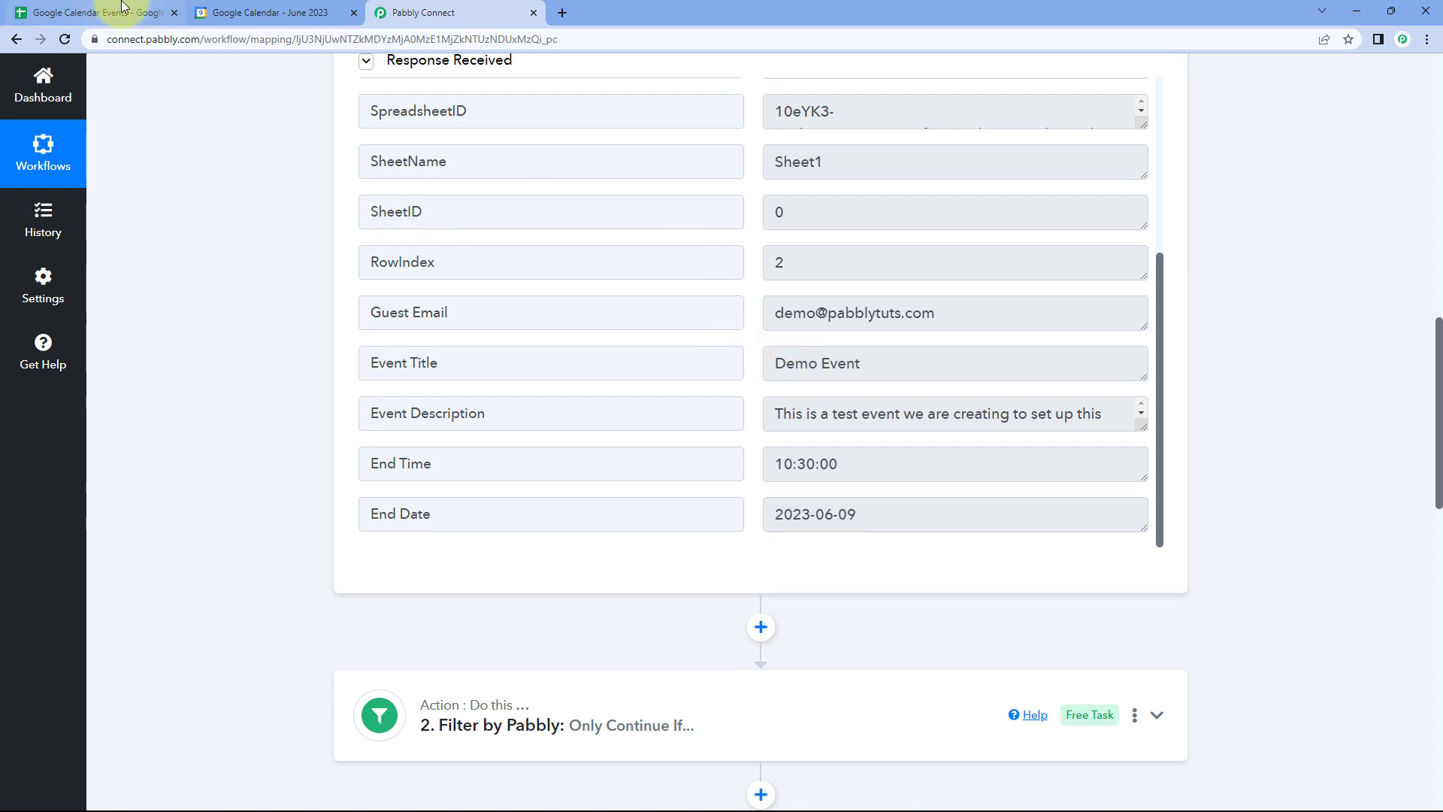
Compare the June 2023 events in Google Calendar, the Demo Event row's details in the spreadsheet, and the Event Title in Pabbly Connect's trigger response.
left_click(256, 12)
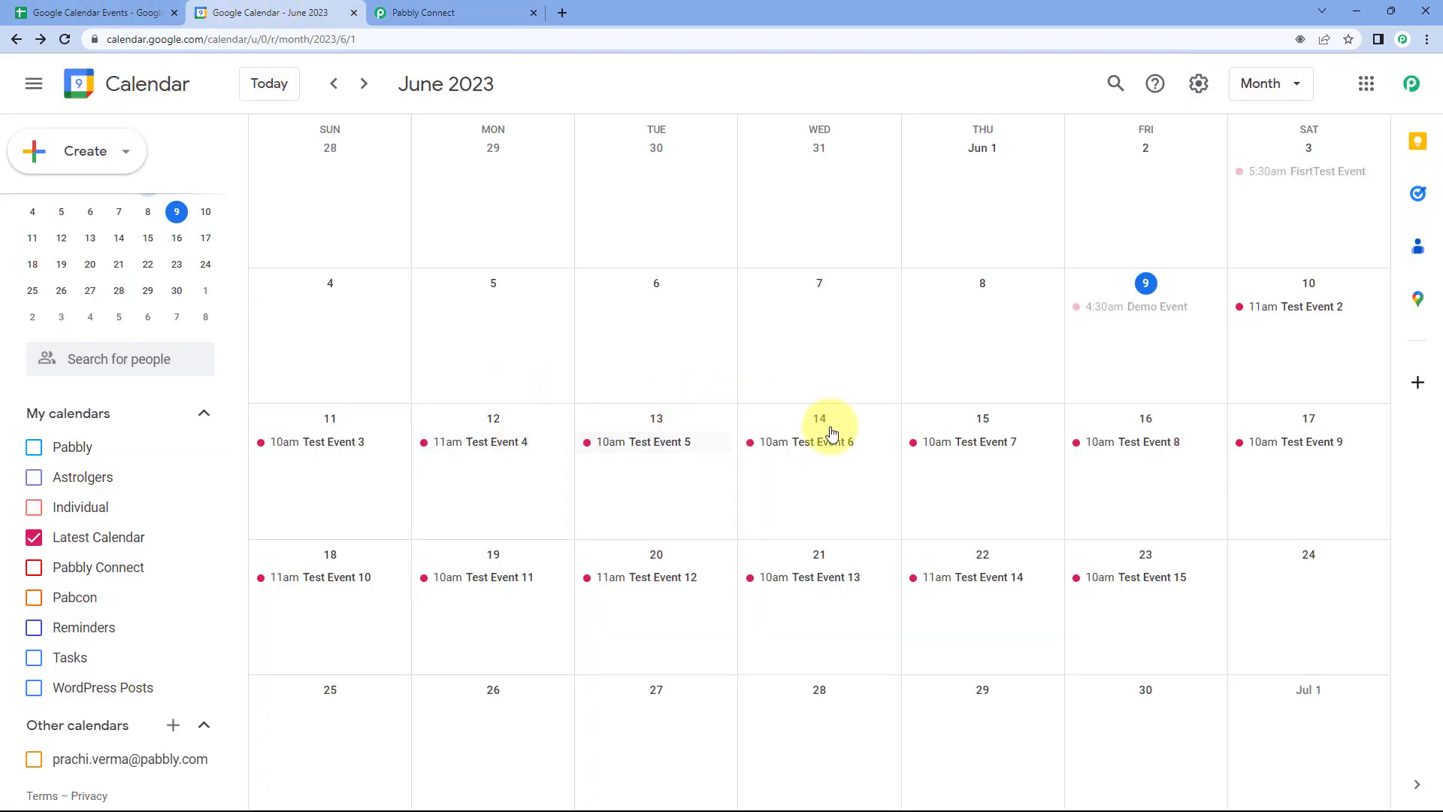
left_click(478, 7)
left_click(114, 9)
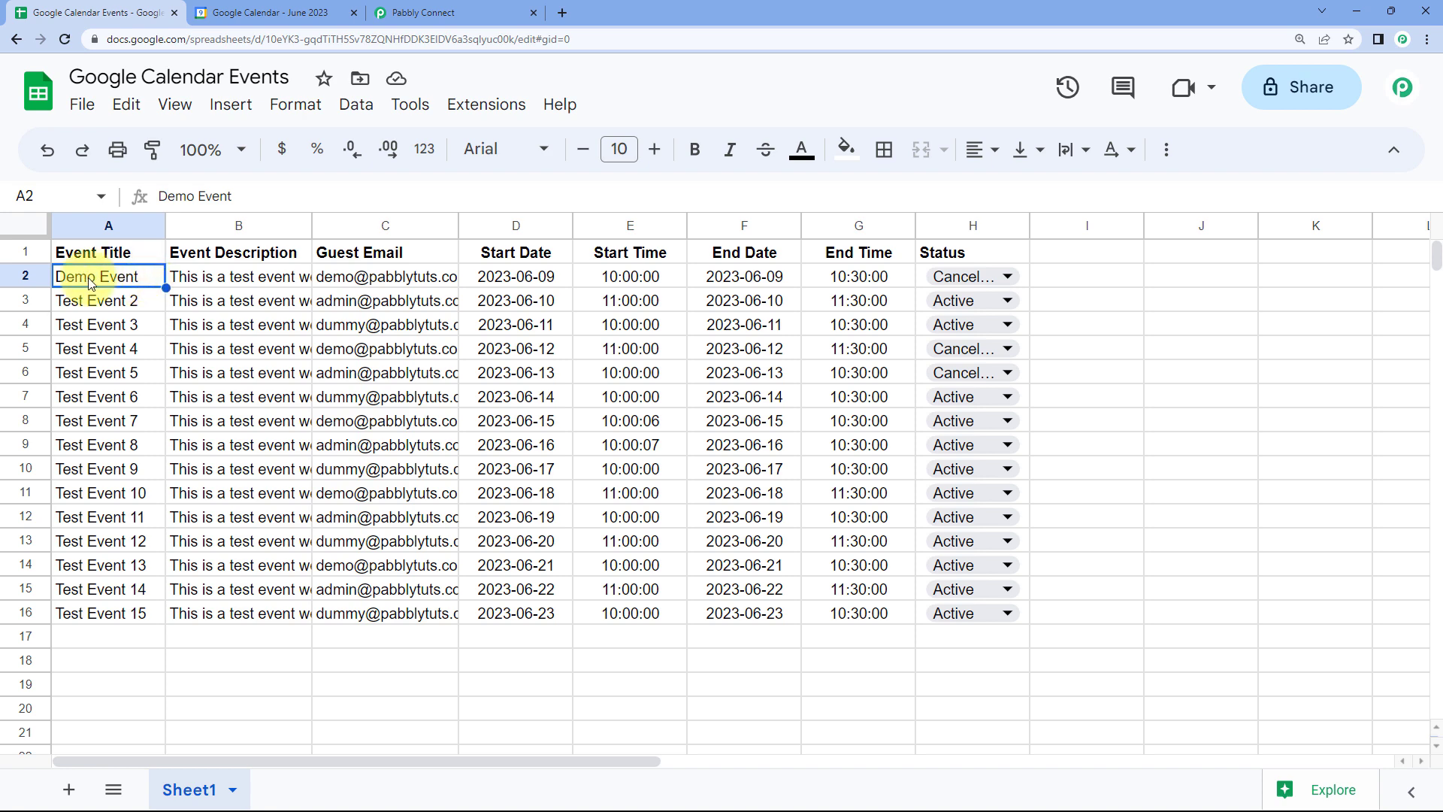
left_click(248, 279)
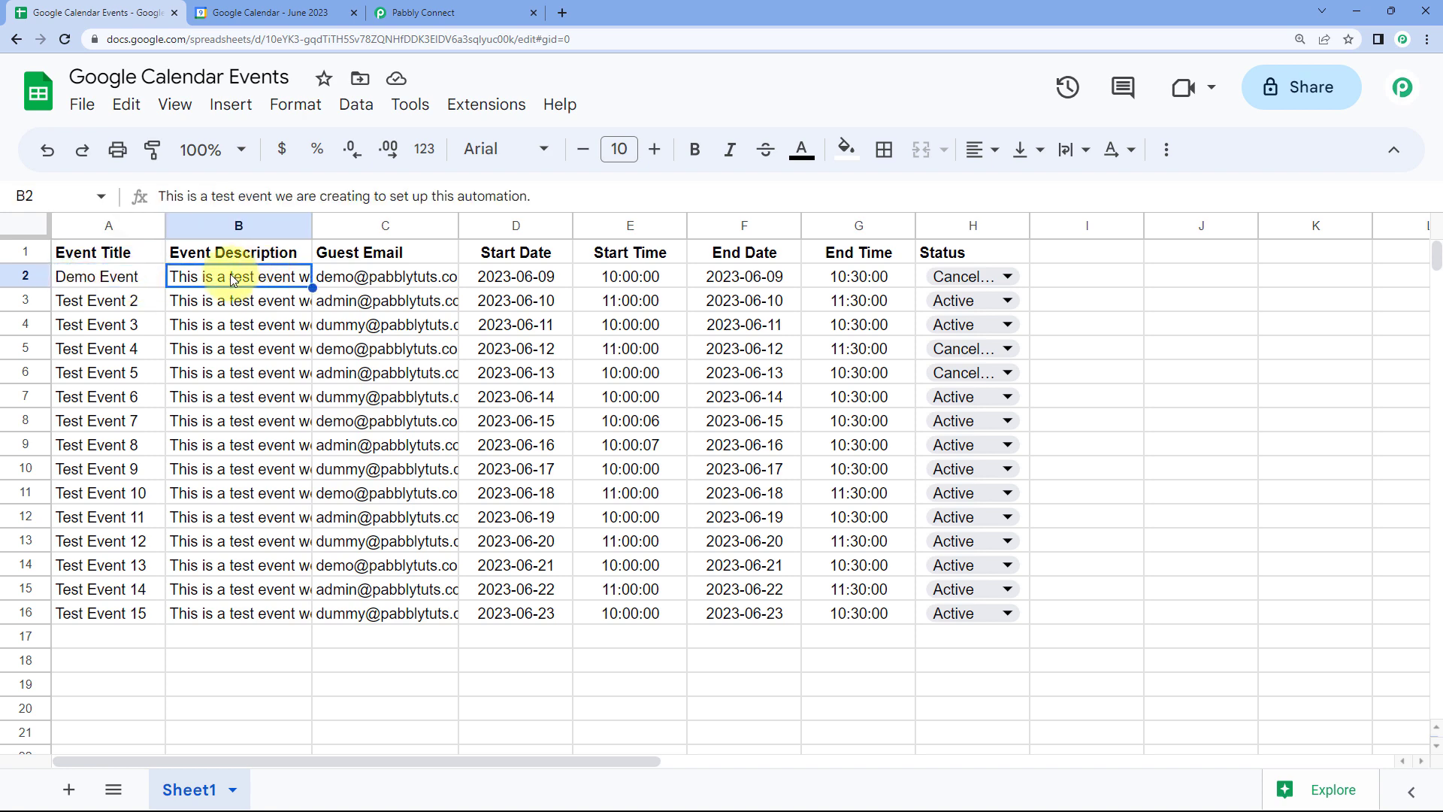
left_click(338, 278)
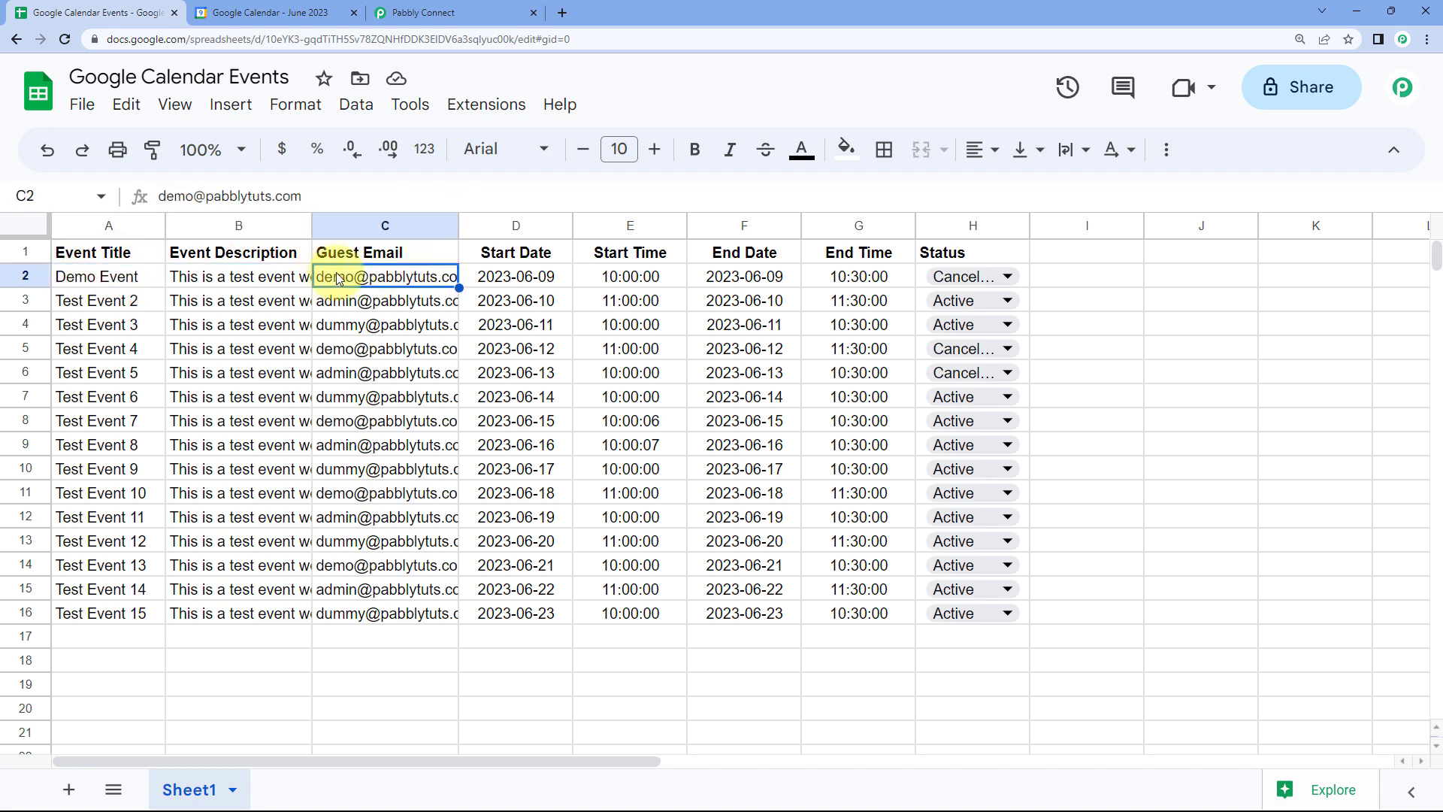
left_click(541, 278)
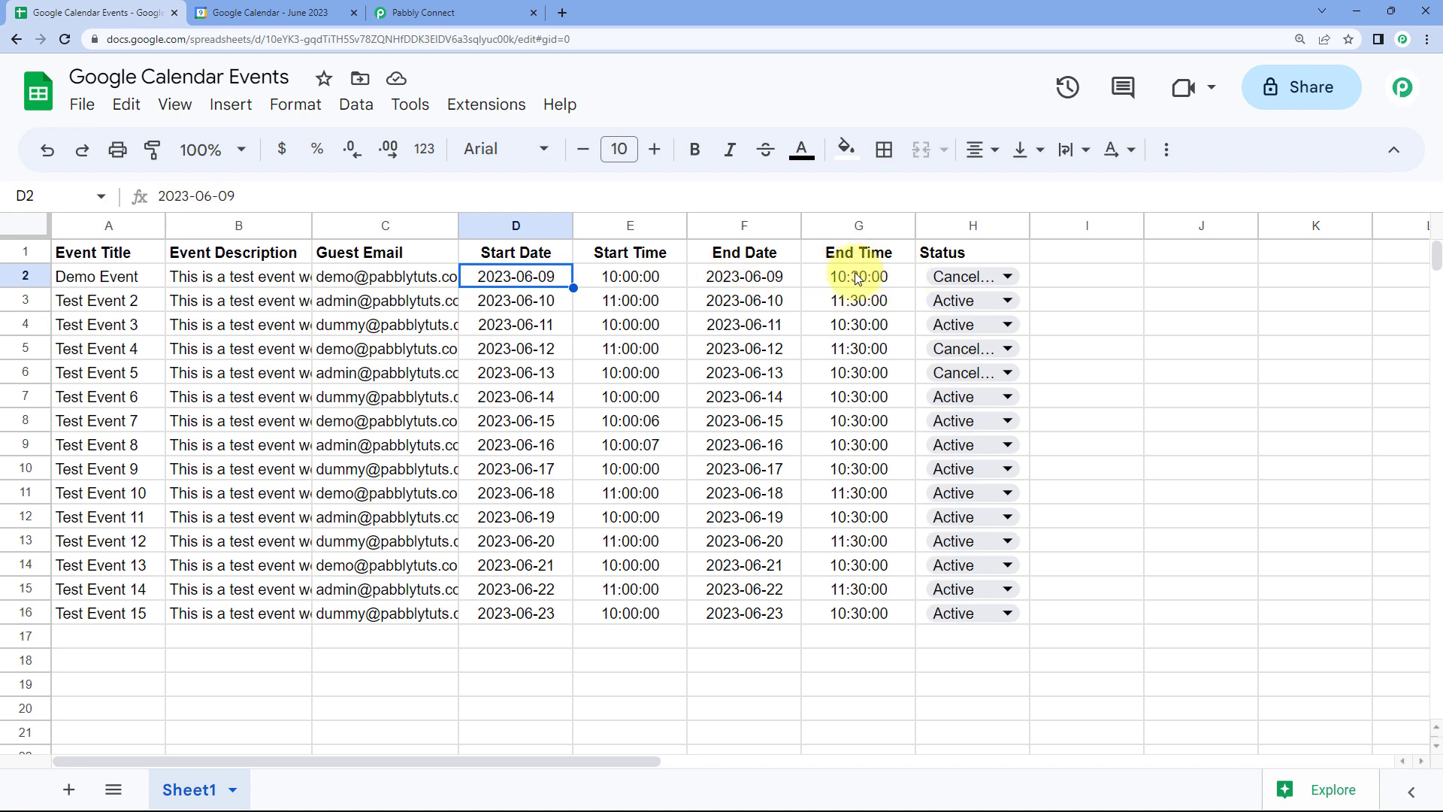
left_click(449, 9)
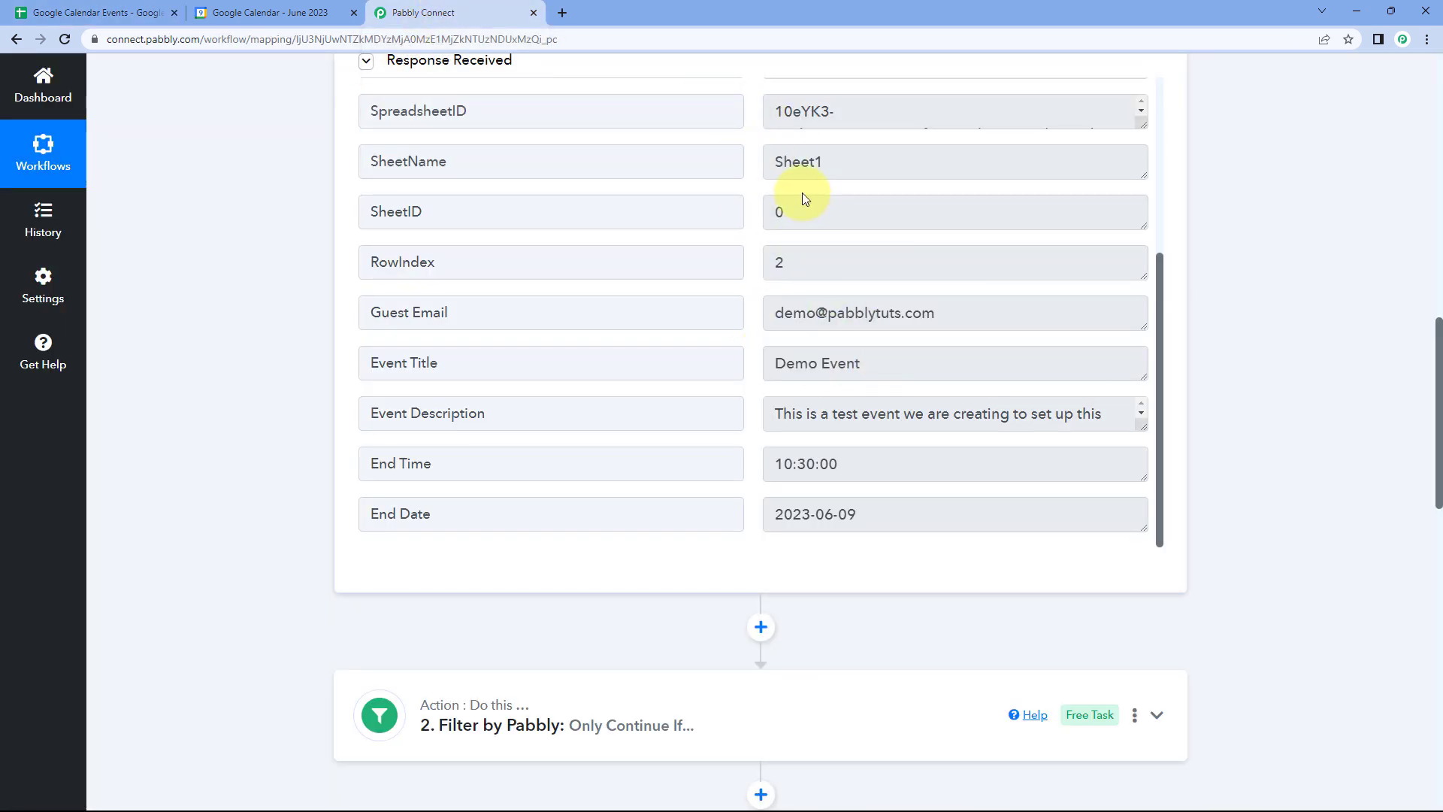
left_click(790, 366)
left_click(278, 358)
Map the Event Title from the Google Sheets trigger into the Search Term of the Google Calendar Search and Delete Event step.
scroll(283, 358, "down", 8)
scroll(284, 355, "down", 4)
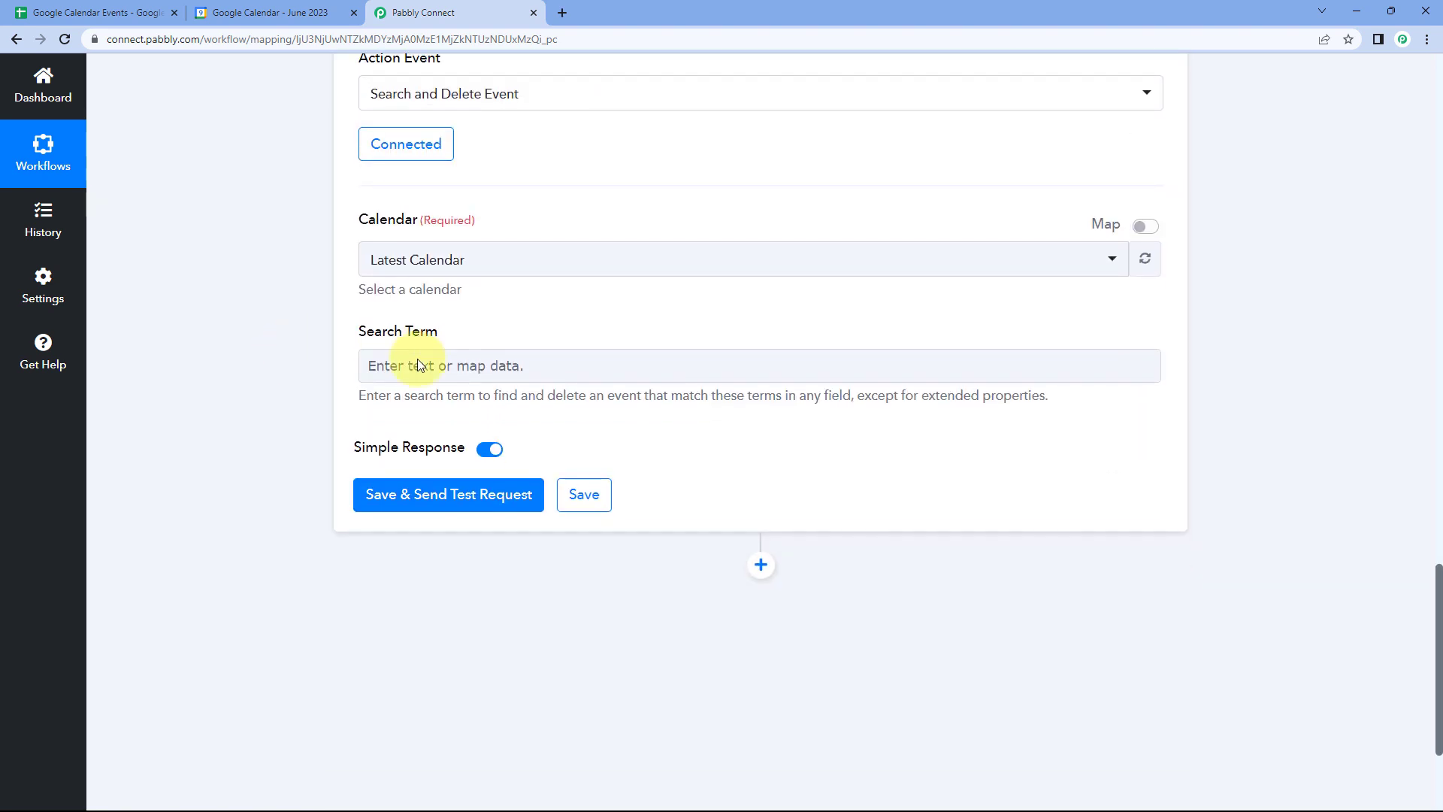
left_click(411, 367)
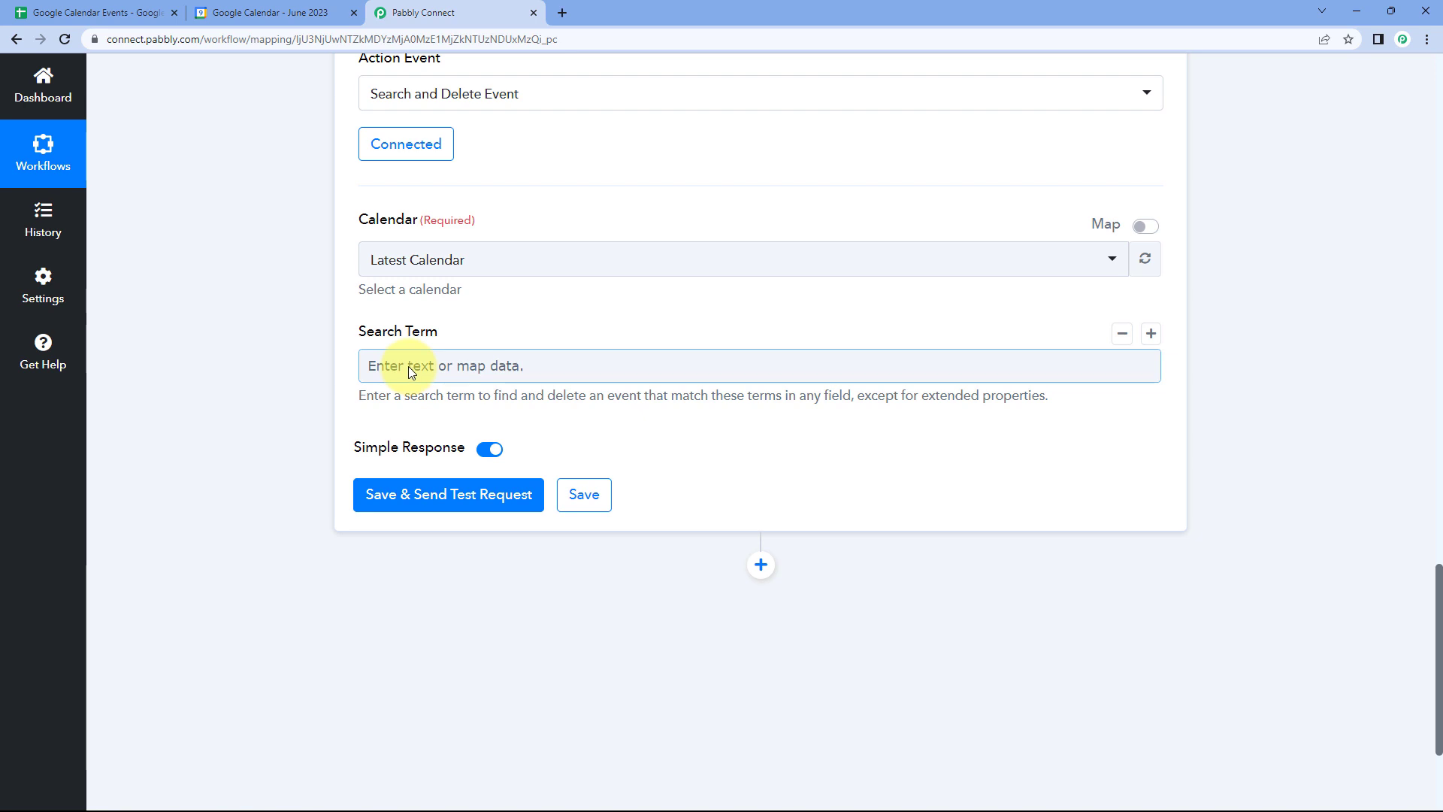
scroll(409, 371, "down", 1)
left_click(424, 291)
scroll(306, 294, "down", 2)
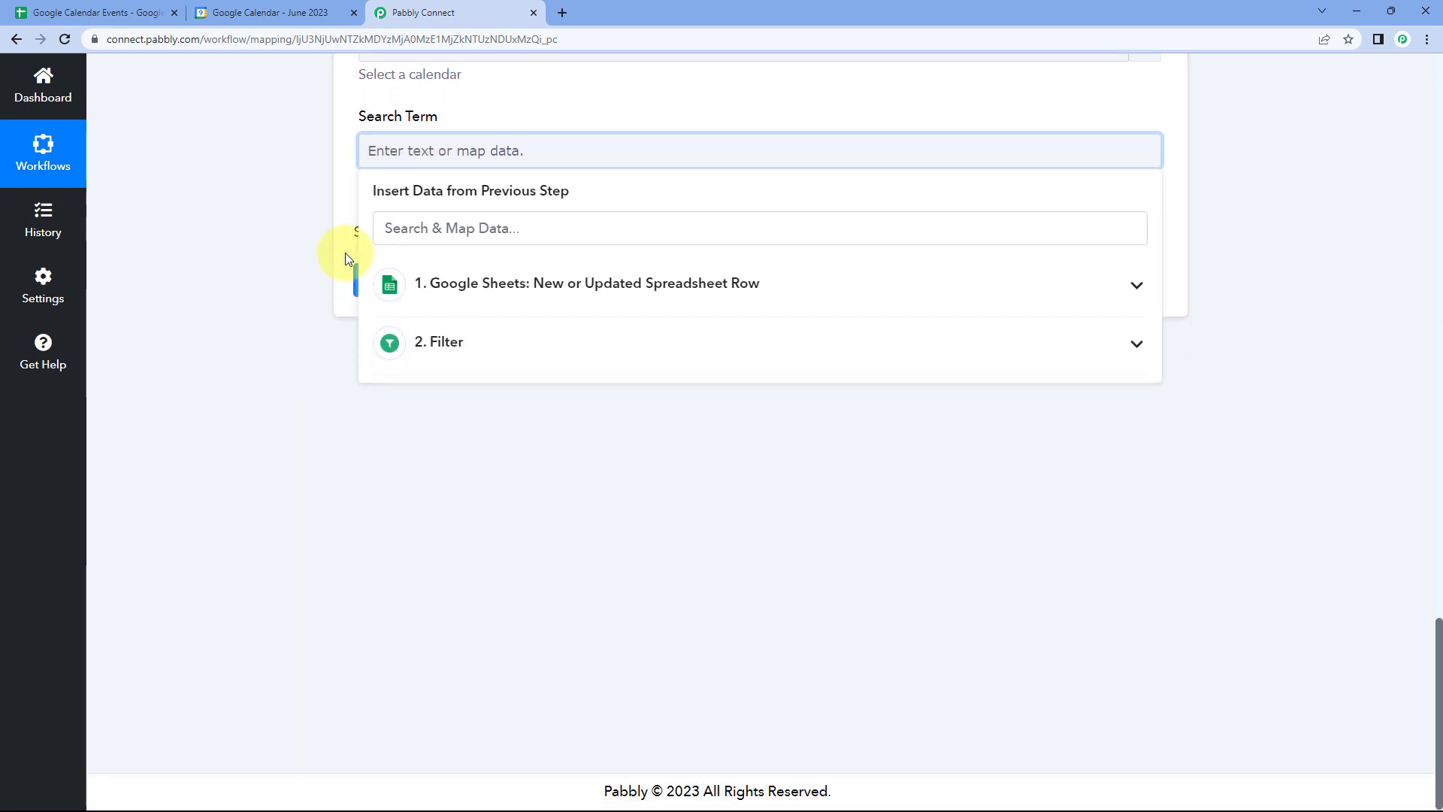
left_click(481, 342)
left_click(497, 290)
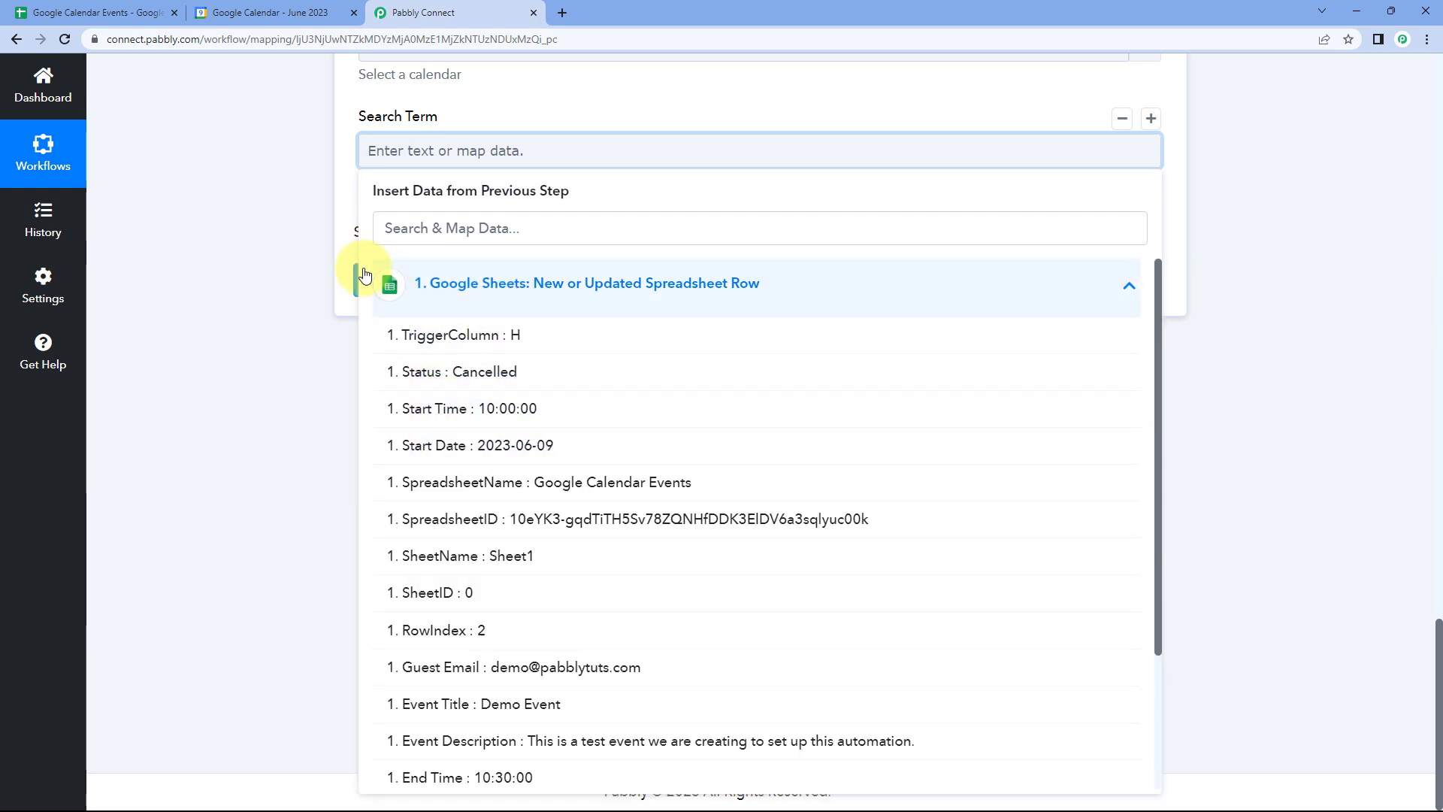
scroll(489, 389, "down", 2)
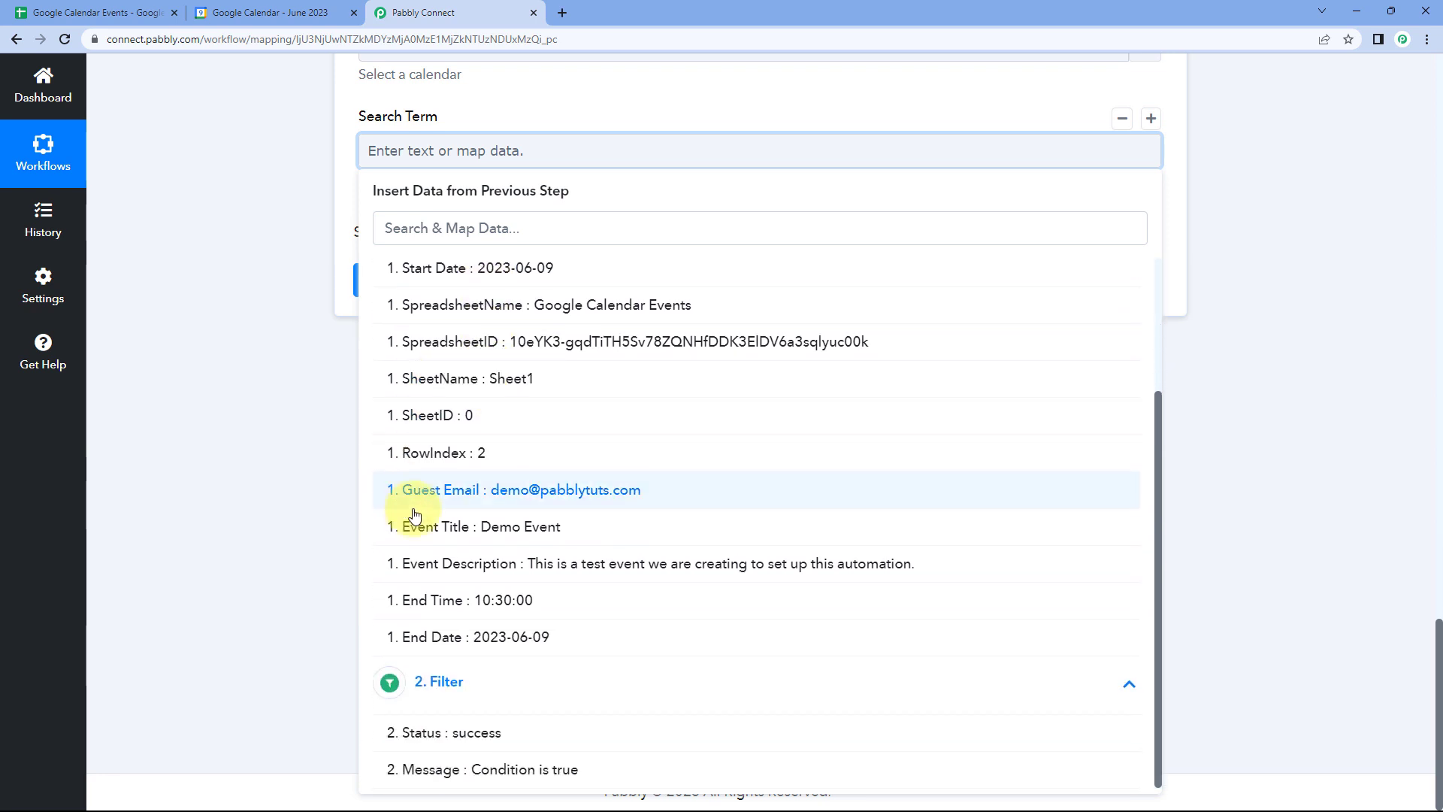
left_click(461, 528)
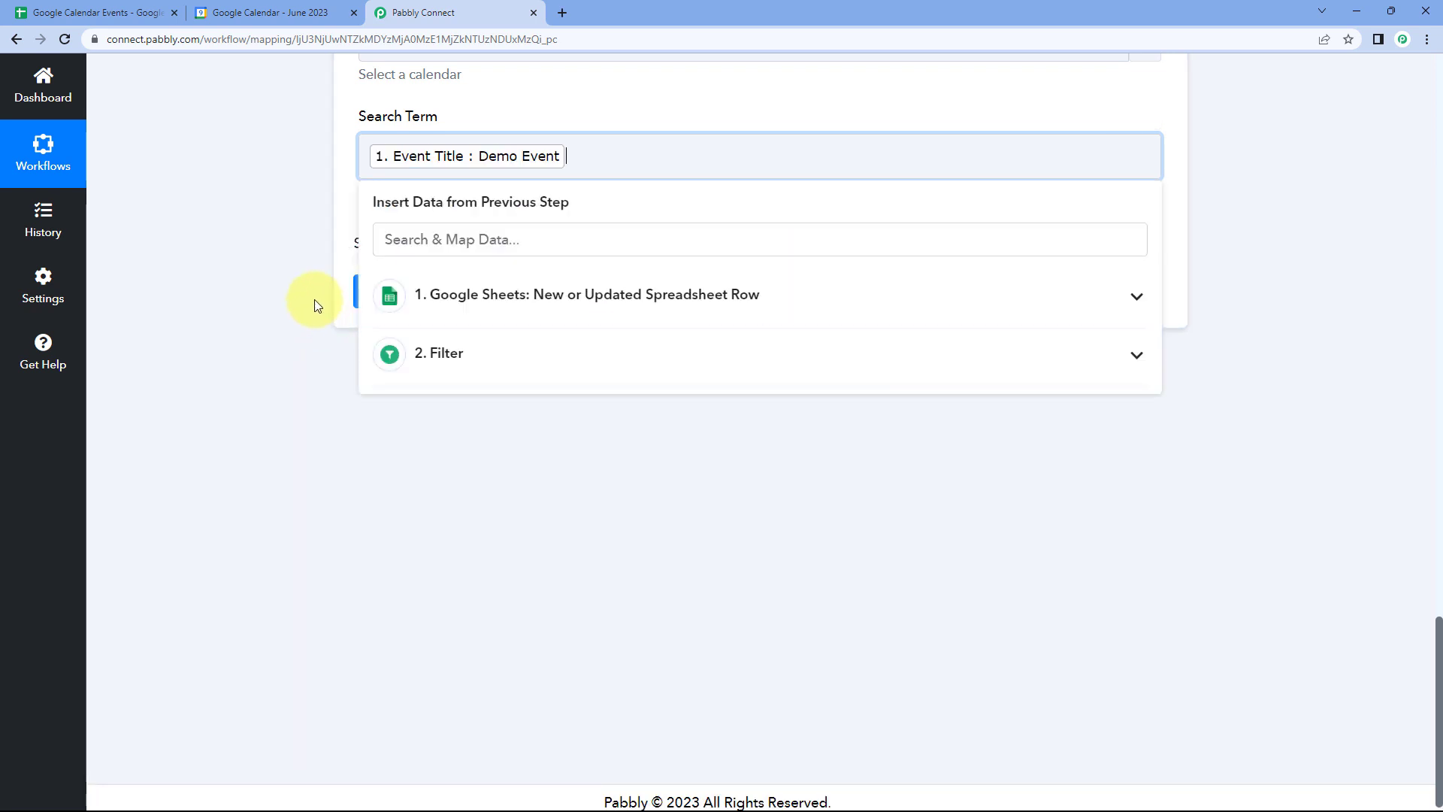
left_click(312, 300)
scroll(314, 302, "up", 1)
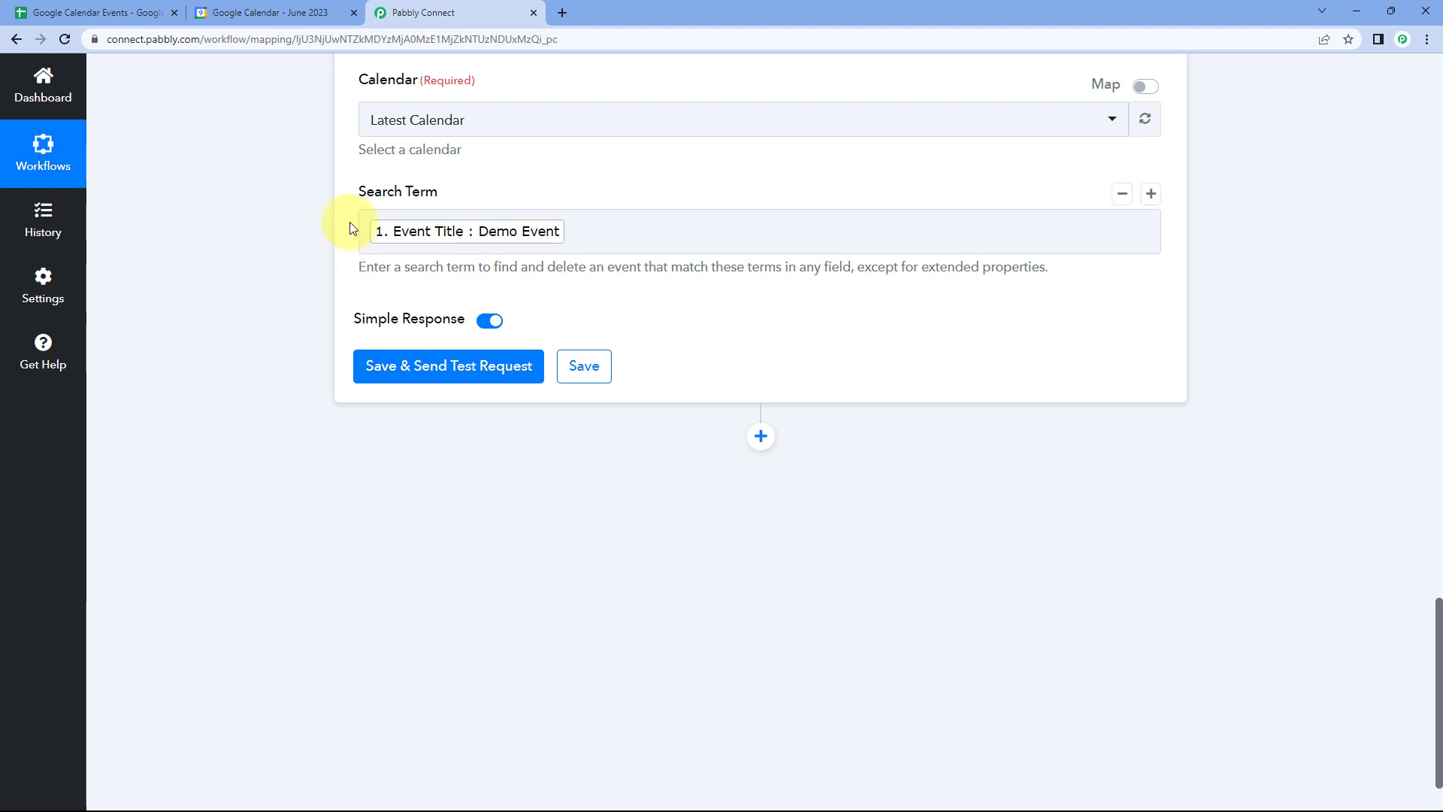
Save the Search and Delete Event step, send its test request, and review the response received.
left_click(380, 236)
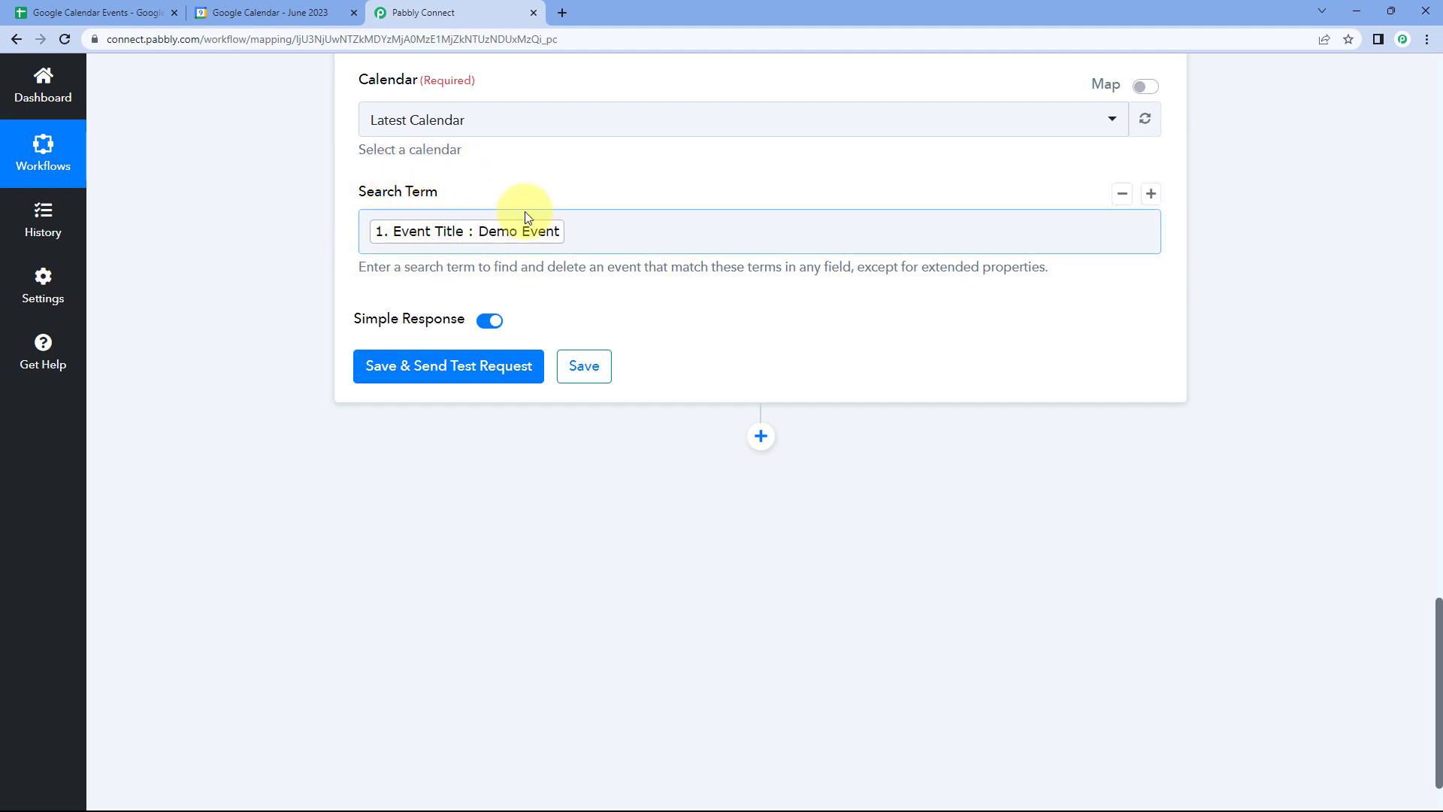
left_click(445, 371)
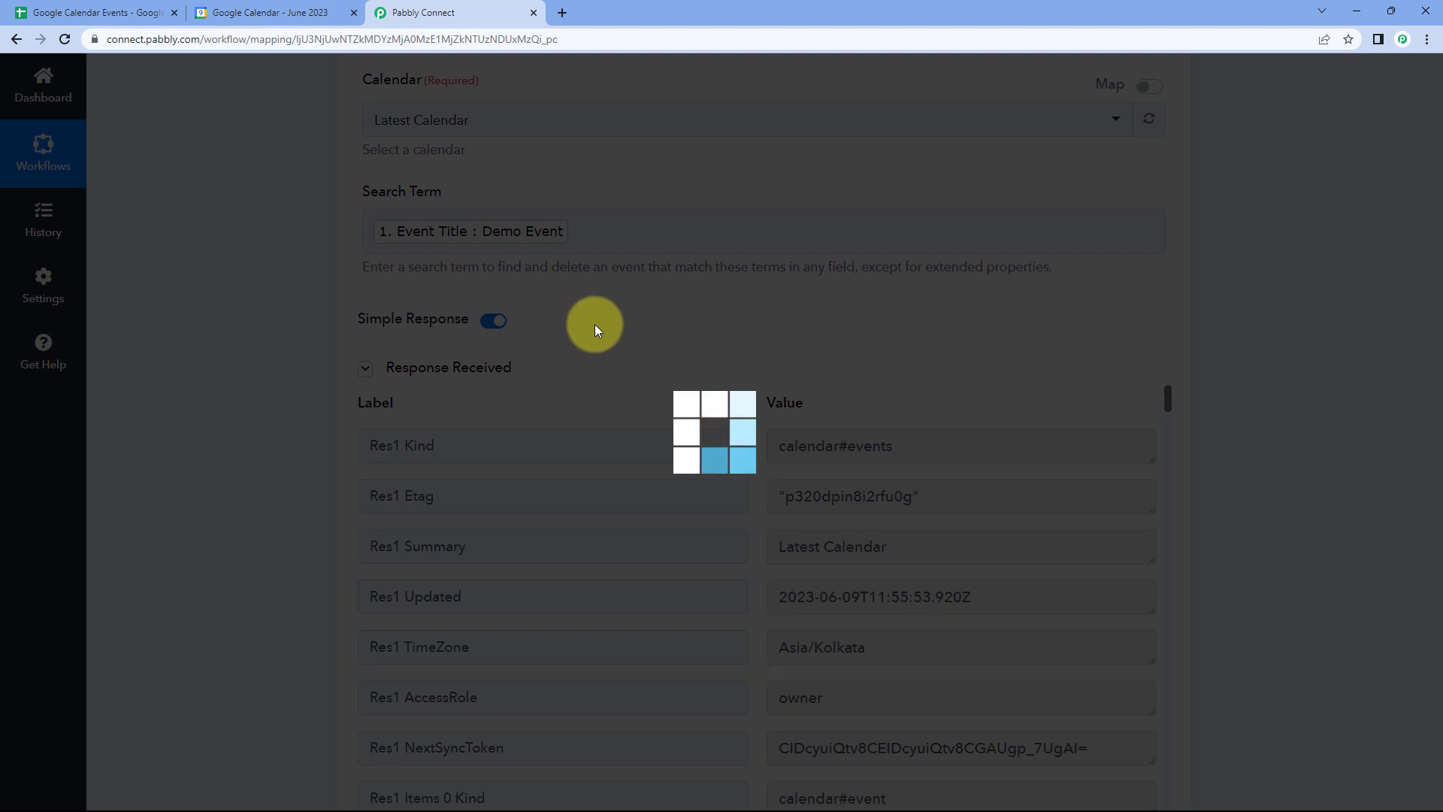
scroll(601, 329, "down", 2)
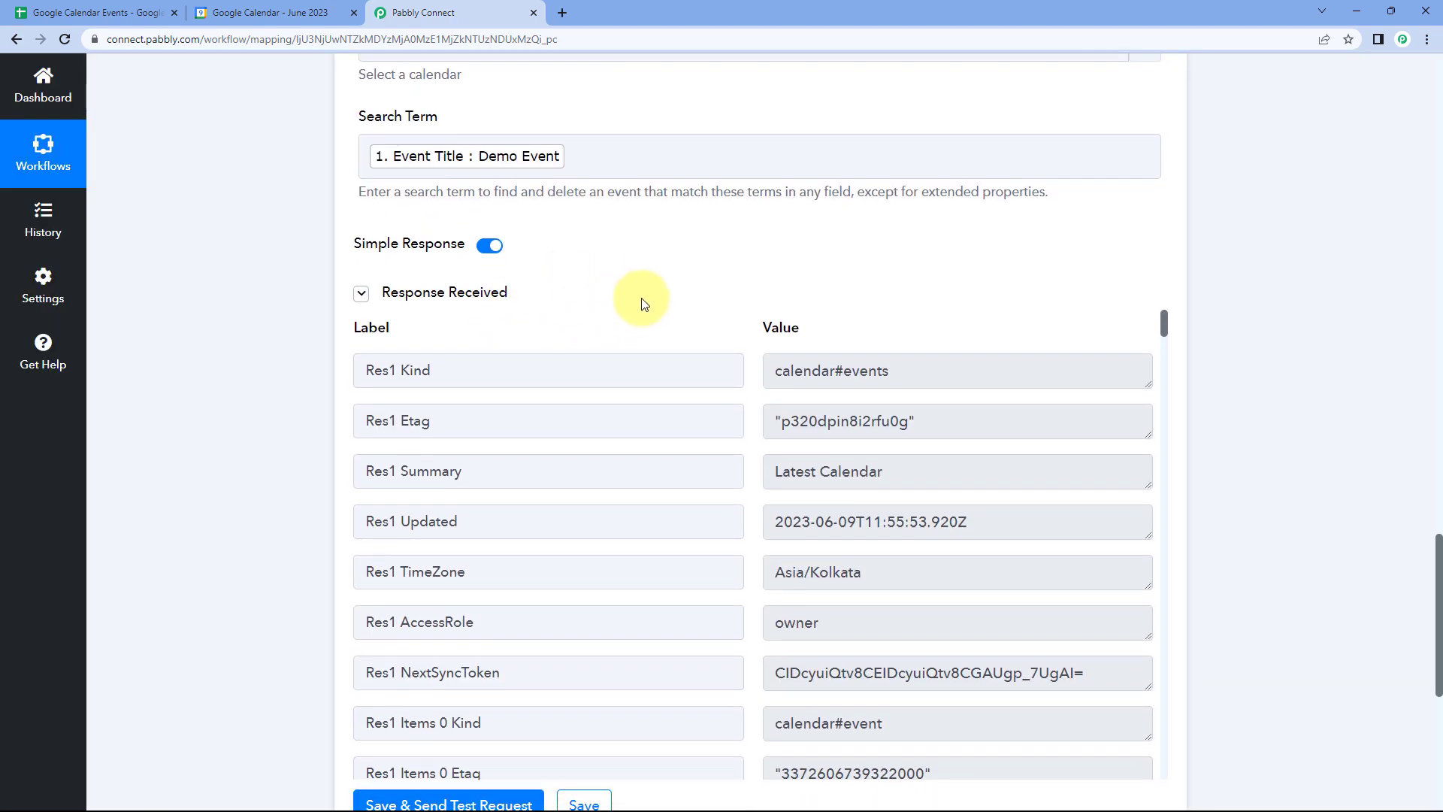
scroll(677, 297, "down", 2)
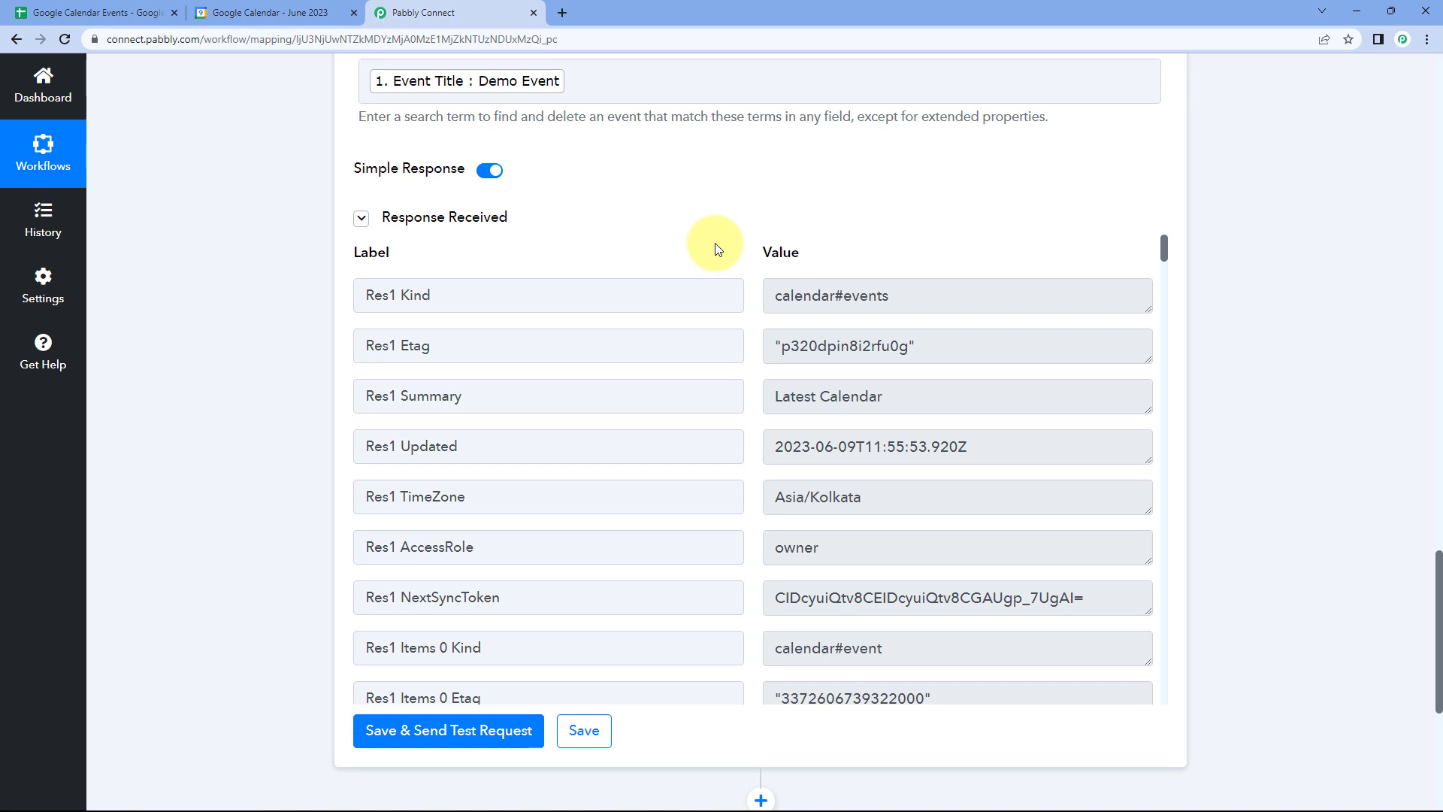
scroll(716, 248, "up", 3)
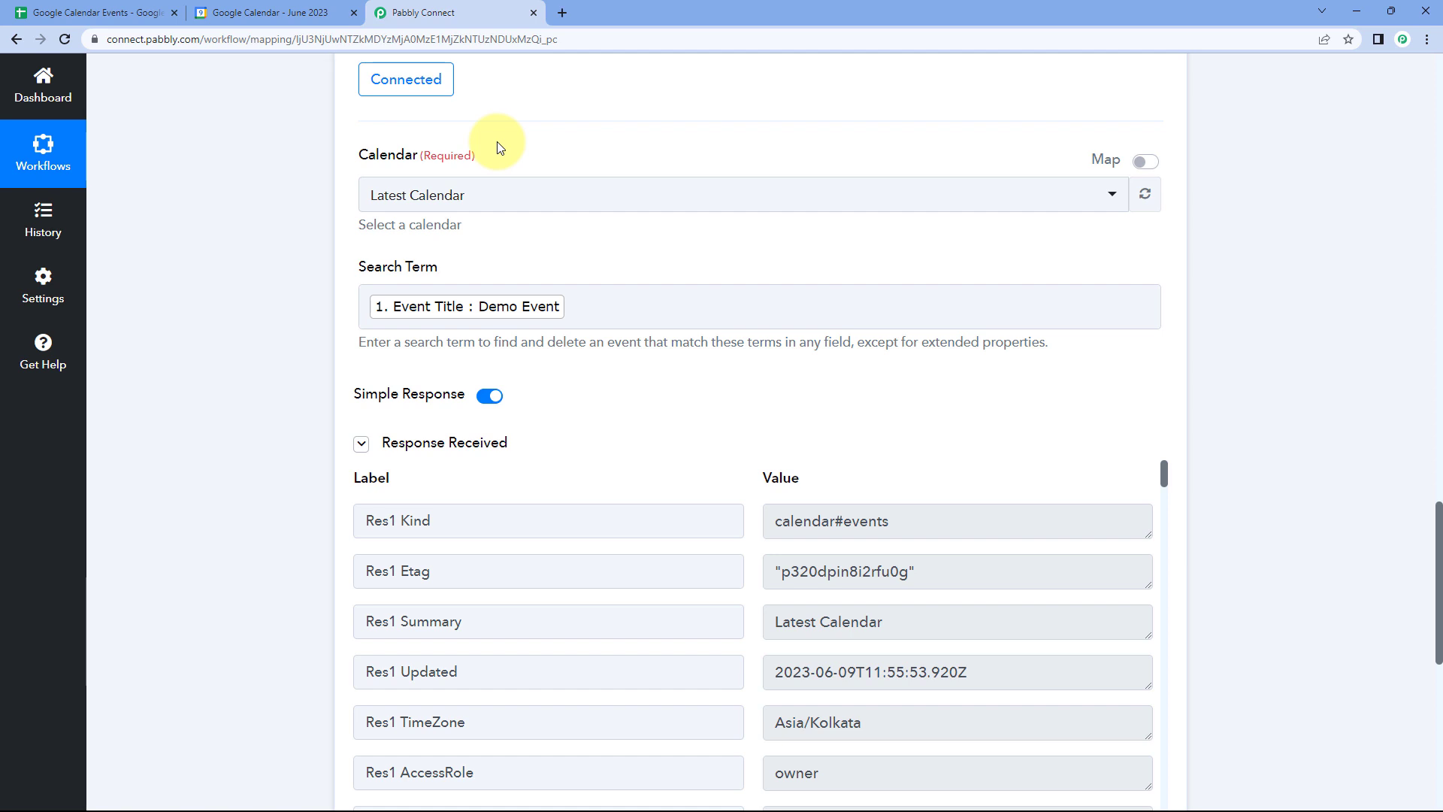
Check June 9 in Google Calendar for the Demo Event and compare it with its row in the Google Calendar Events spreadsheet.
left_click(297, 12)
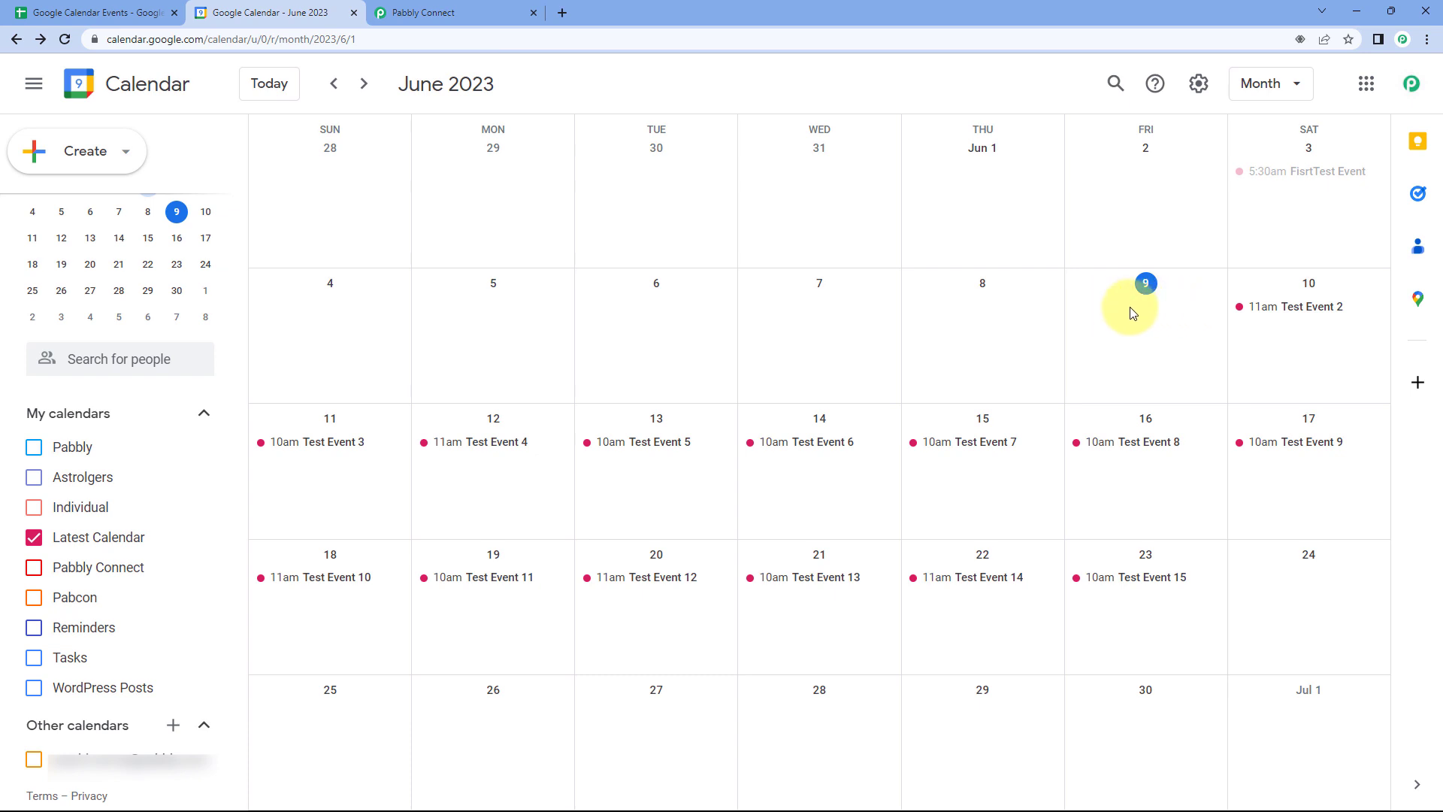
left_click(91, 12)
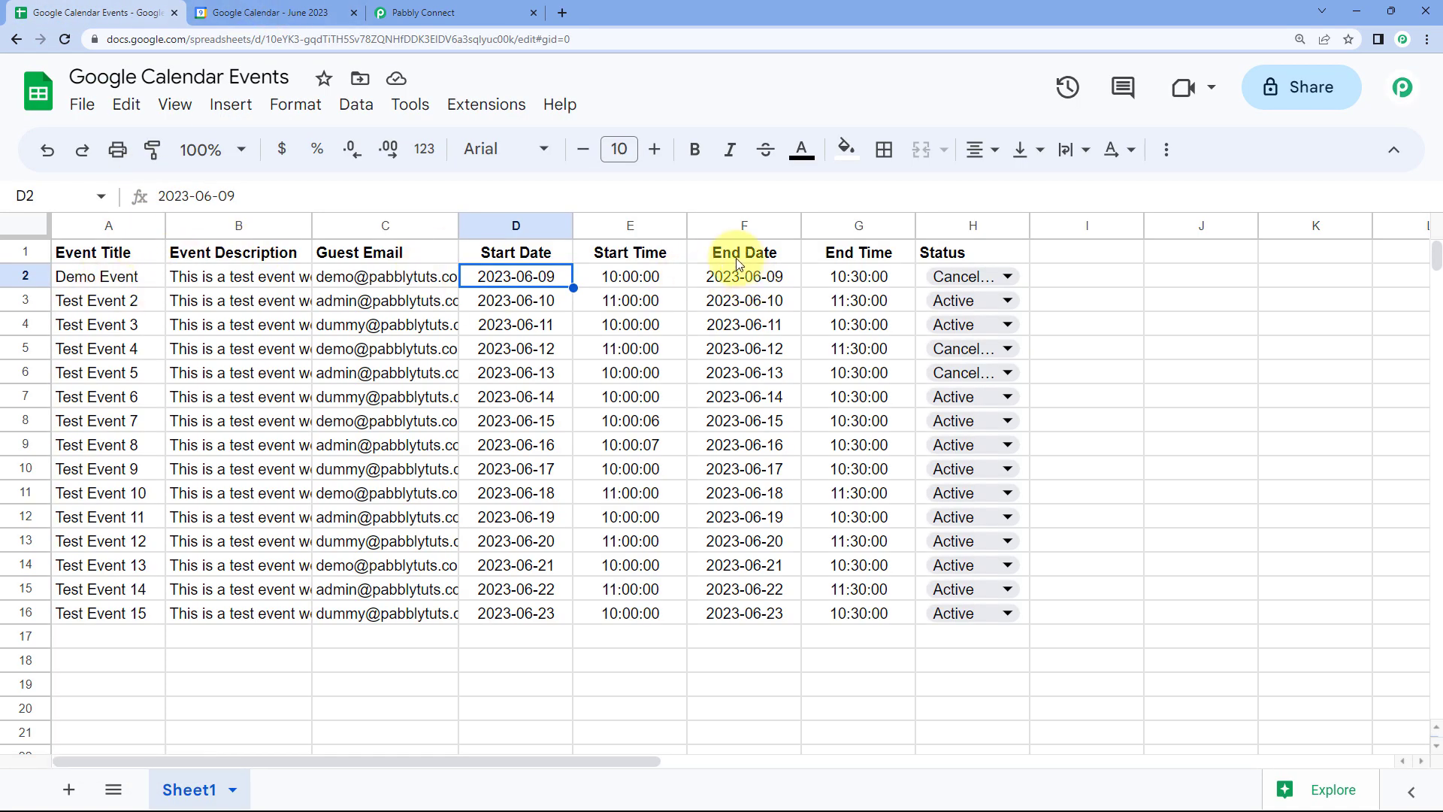
left_click(344, 10)
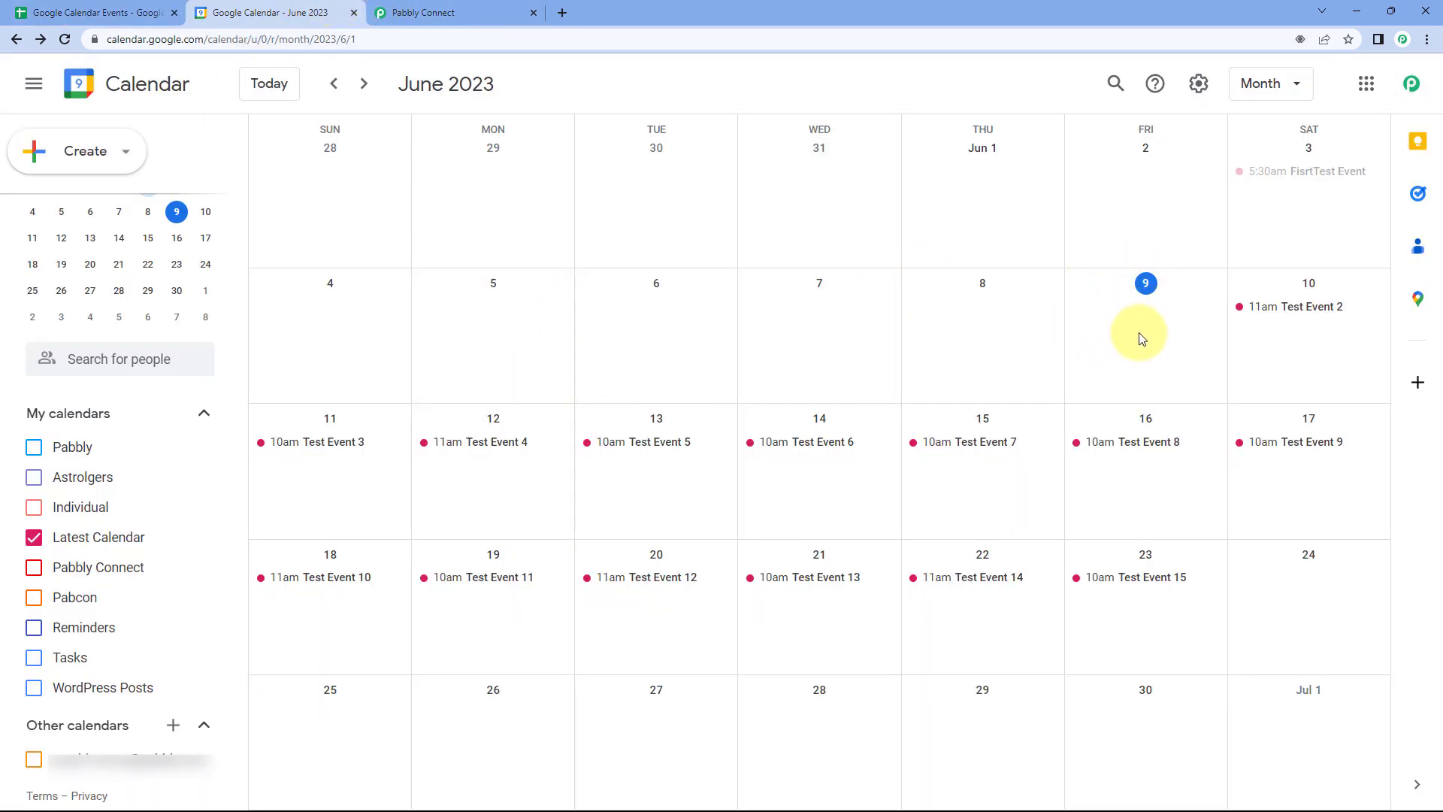
Return to Pabbly Connect, collapse the Google Calendar action and Google Sheets trigger steps, and review the complete workflow.
left_click(481, 12)
scroll(1166, 315, "up", 4)
left_click(1158, 150)
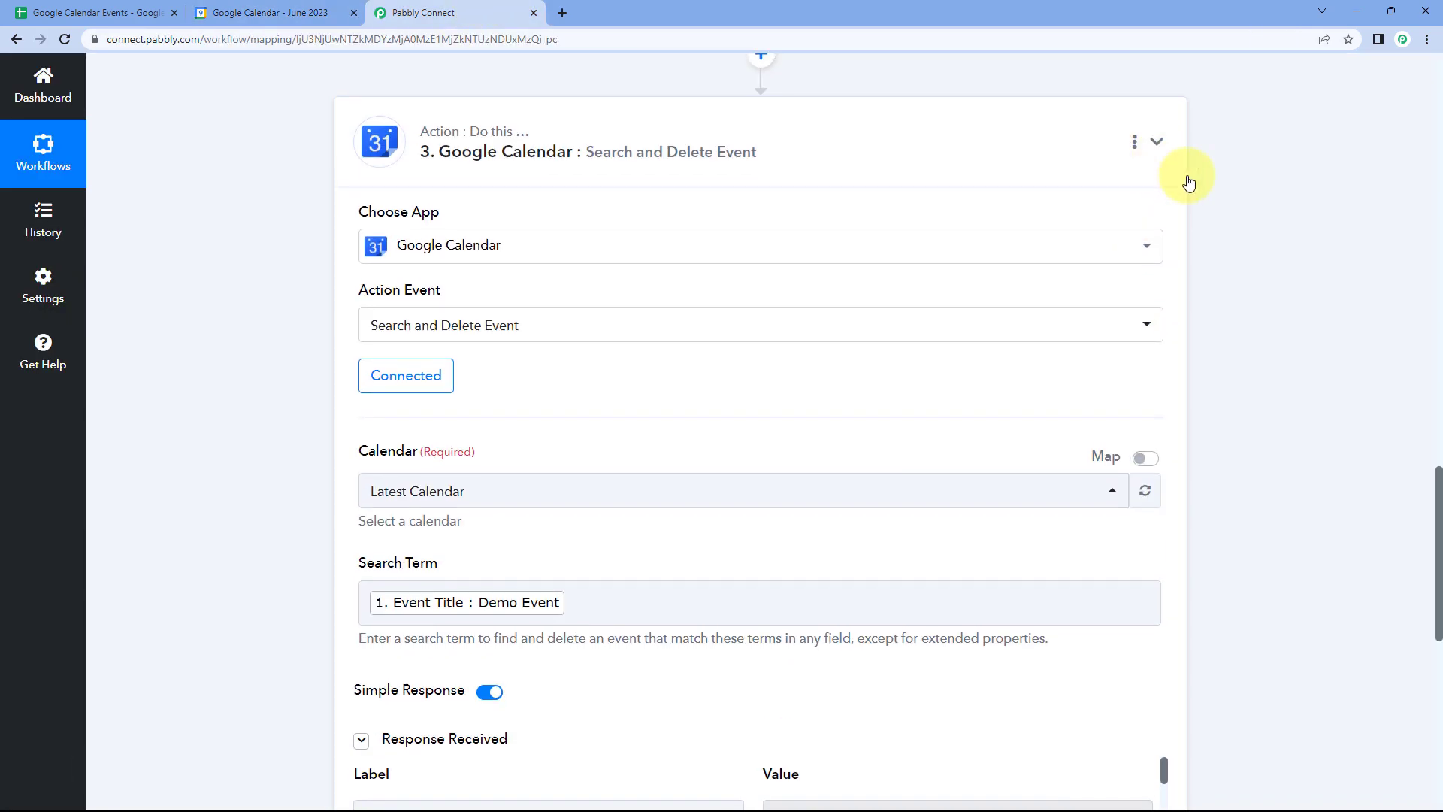
scroll(1202, 243, "up", 15)
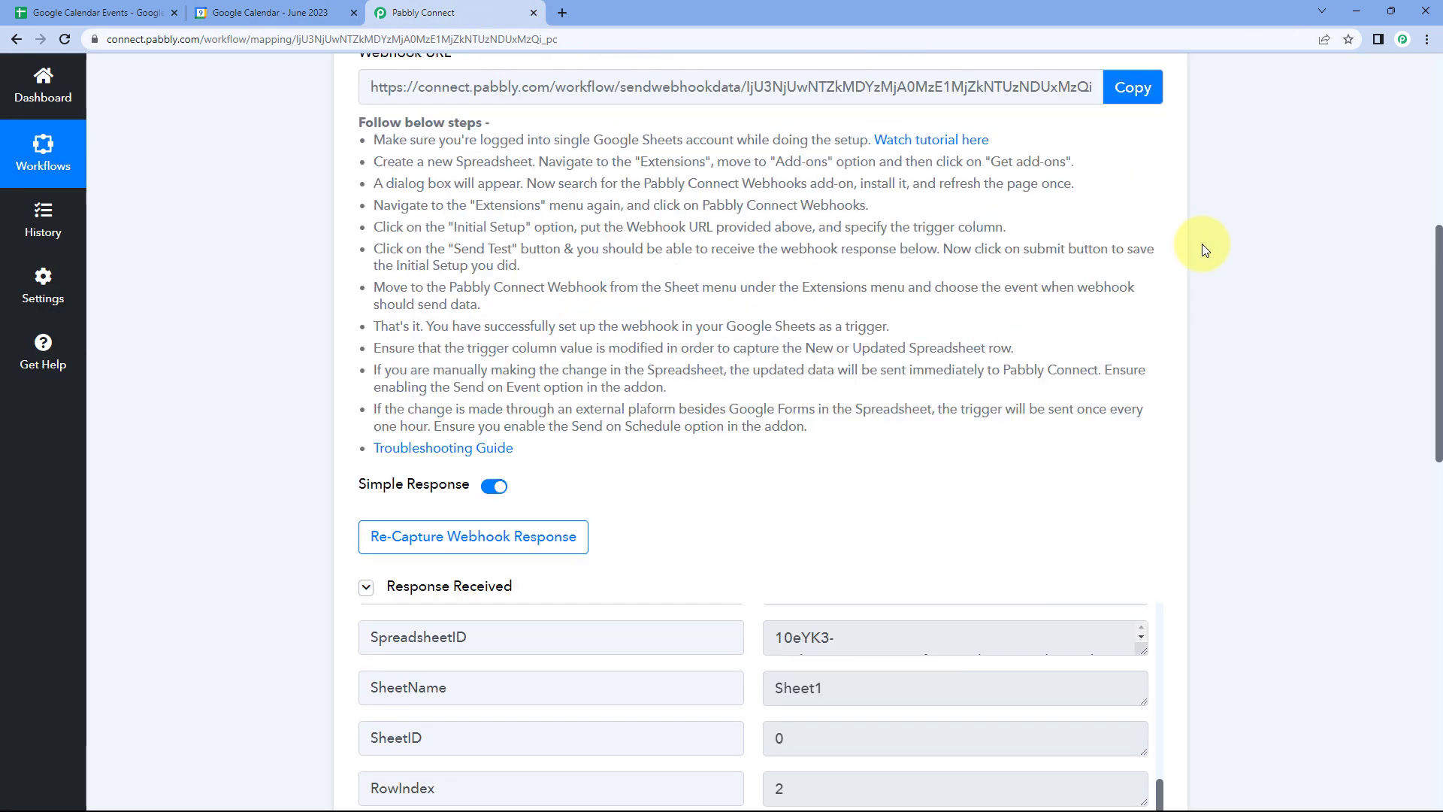
left_click(1160, 244)
scroll(759, 211, "up", 2)
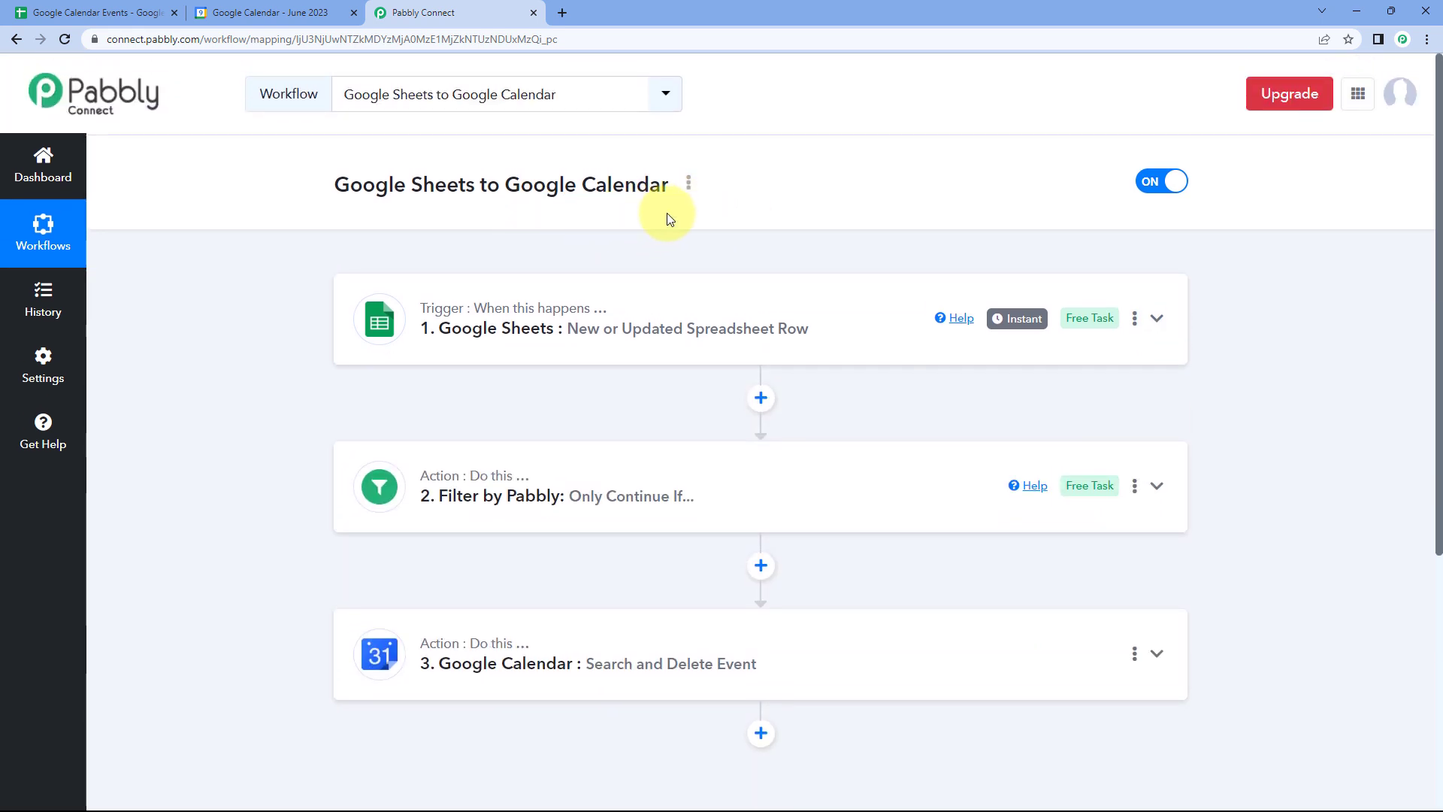
scroll(644, 219, "down", 1)
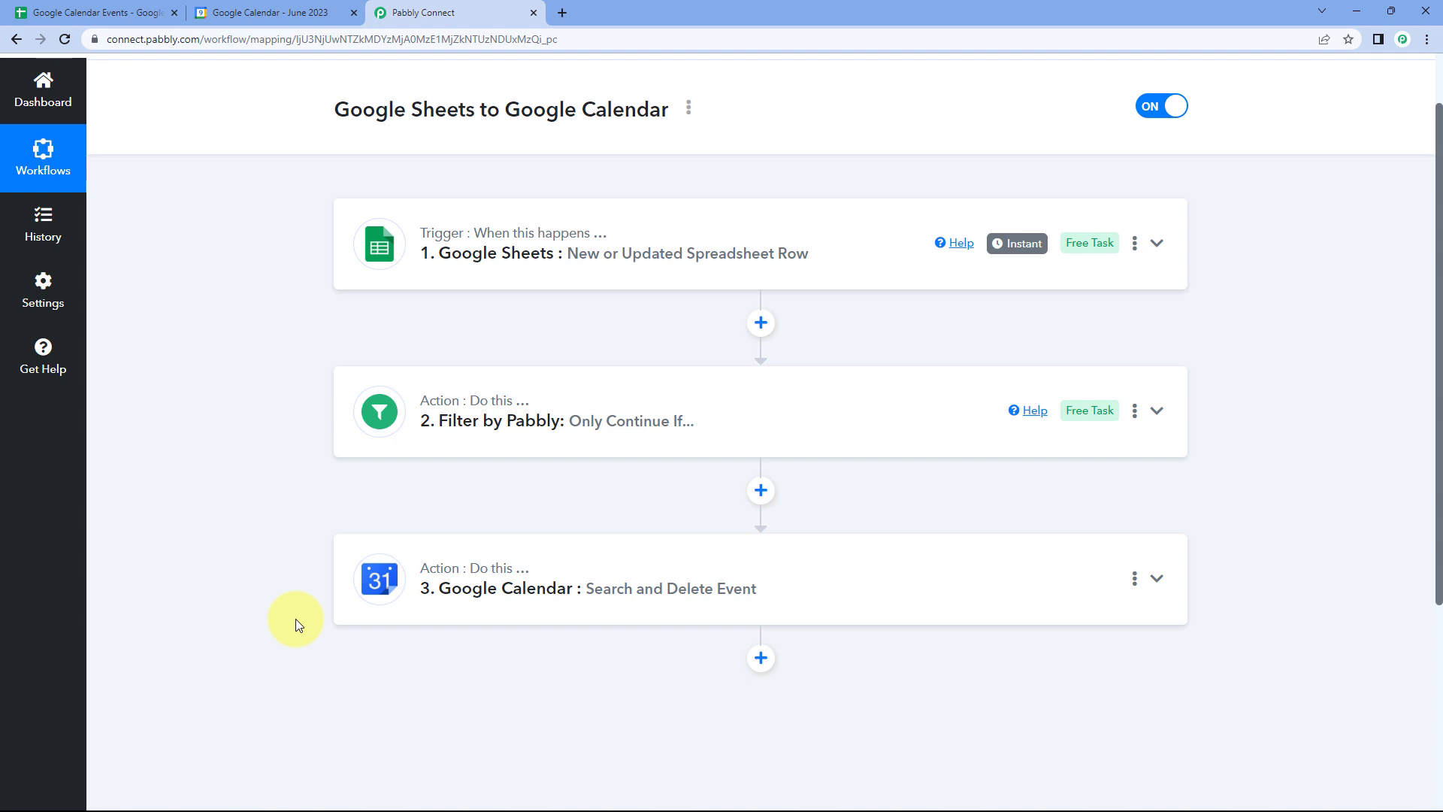
scroll(801, 148, "up", 1)
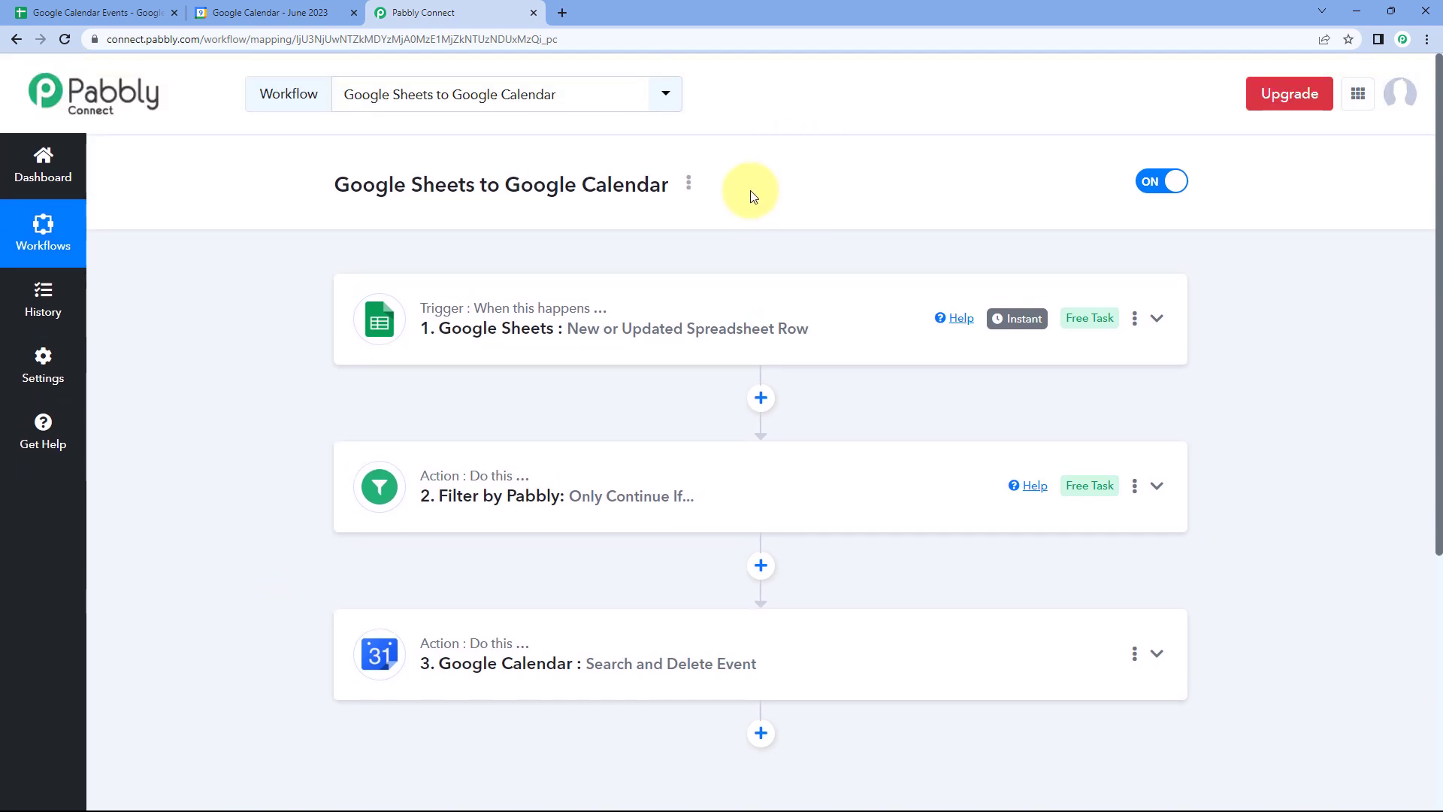
Review the Test Event 3 row in the Google Calendar Events spreadsheet and find its June 11 entry in Google Calendar.
left_click(119, 8)
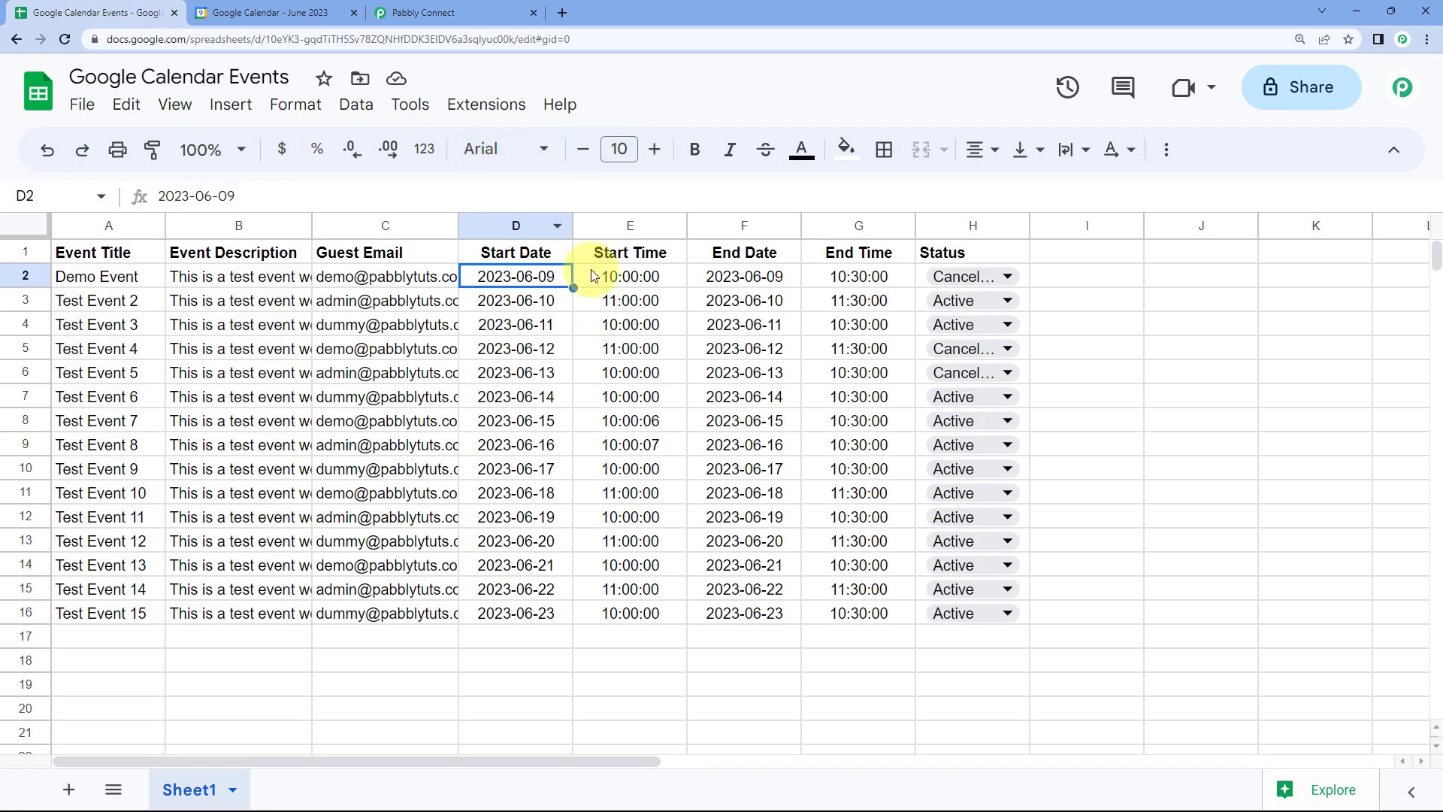
left_click(147, 322)
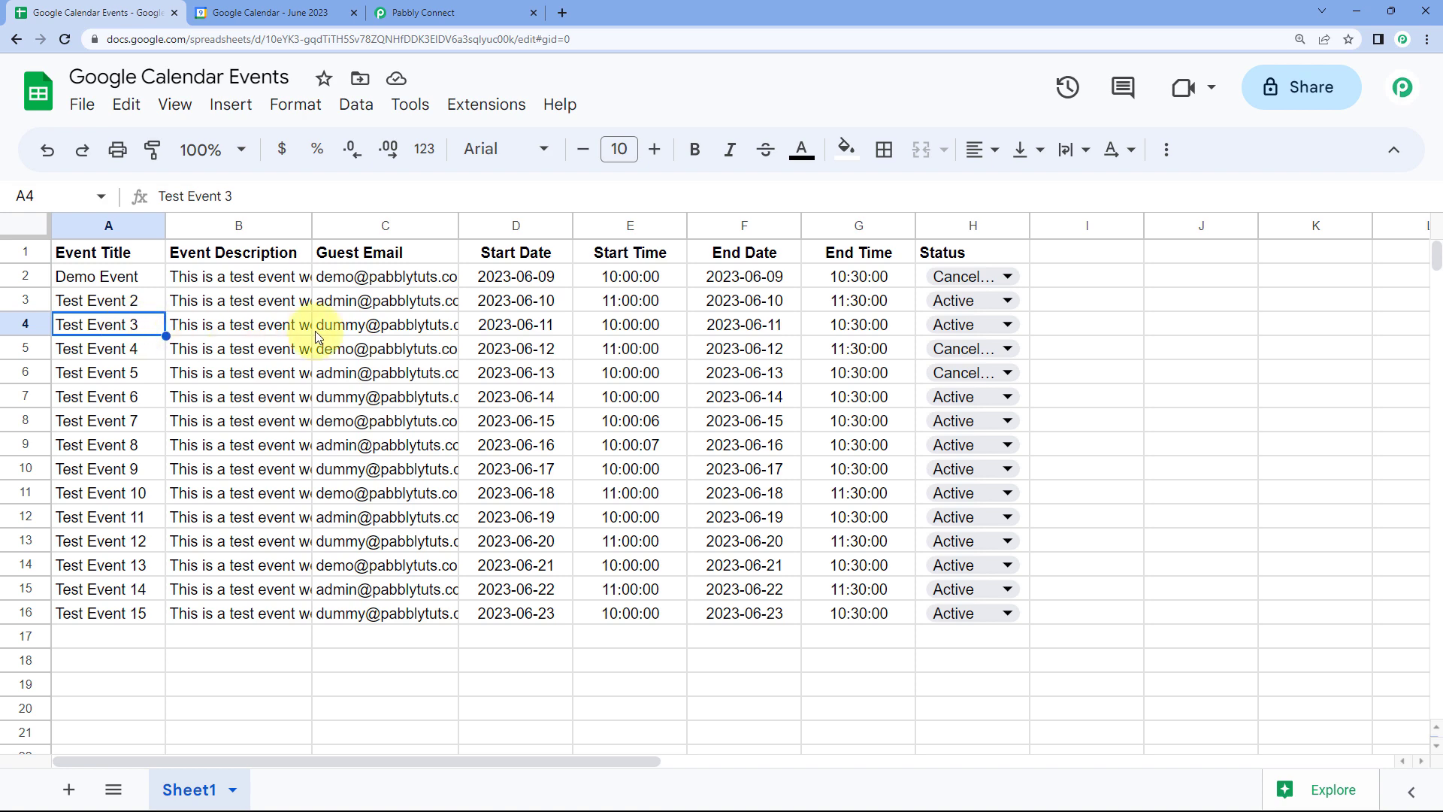
left_click(549, 327)
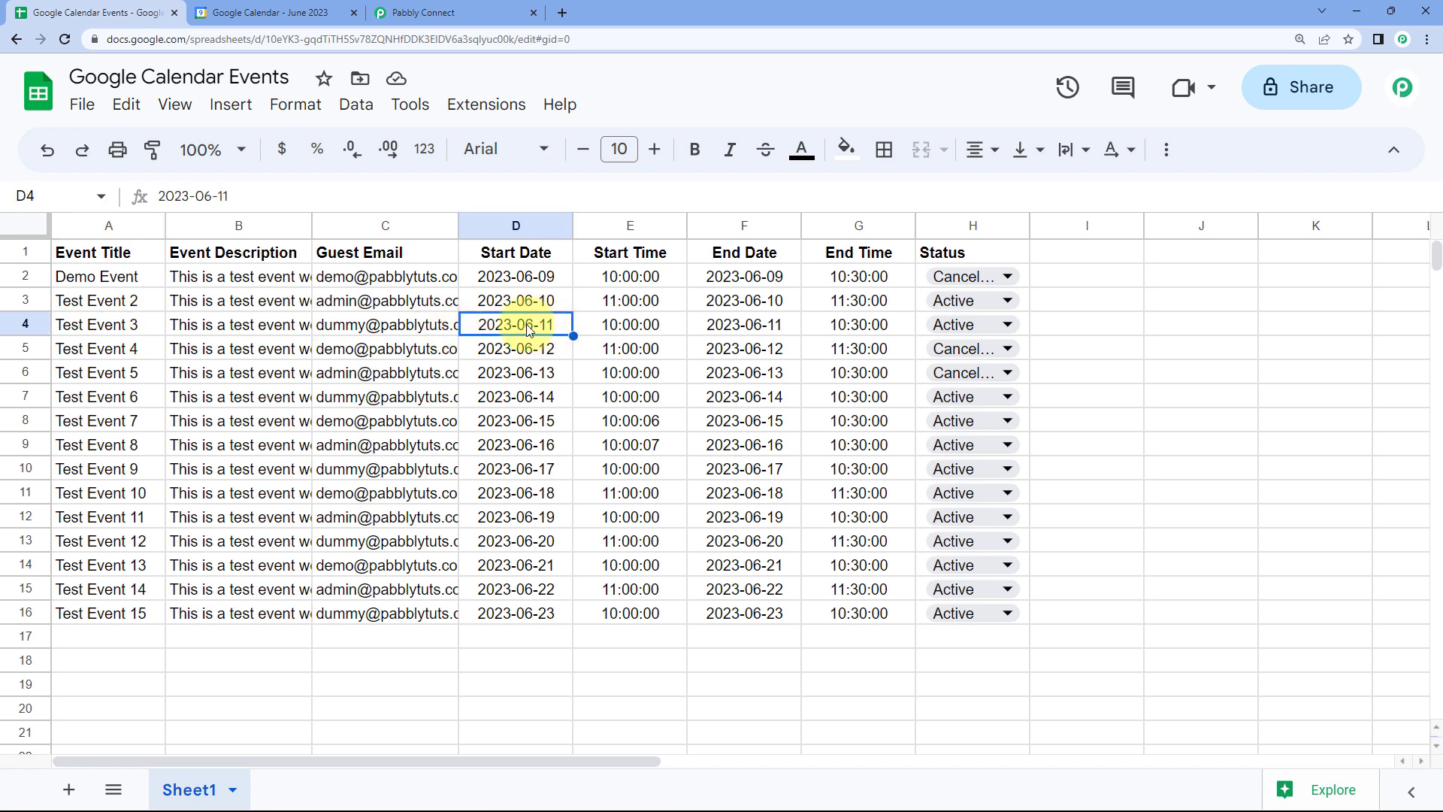
left_click(259, 13)
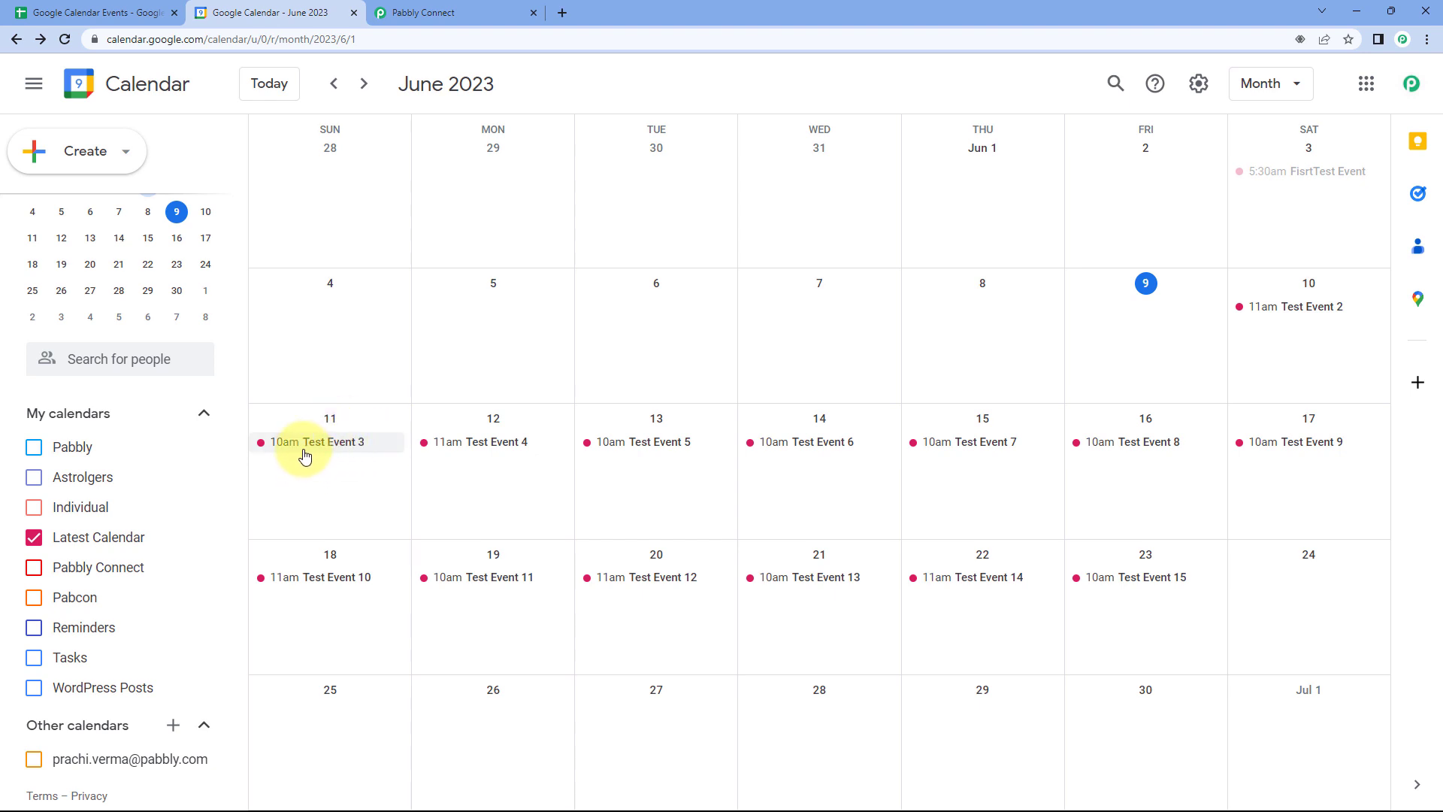
Set the Status of Test Event 3 to Cancelled in the Google Calendar Events spreadsheet.
left_click(45, 13)
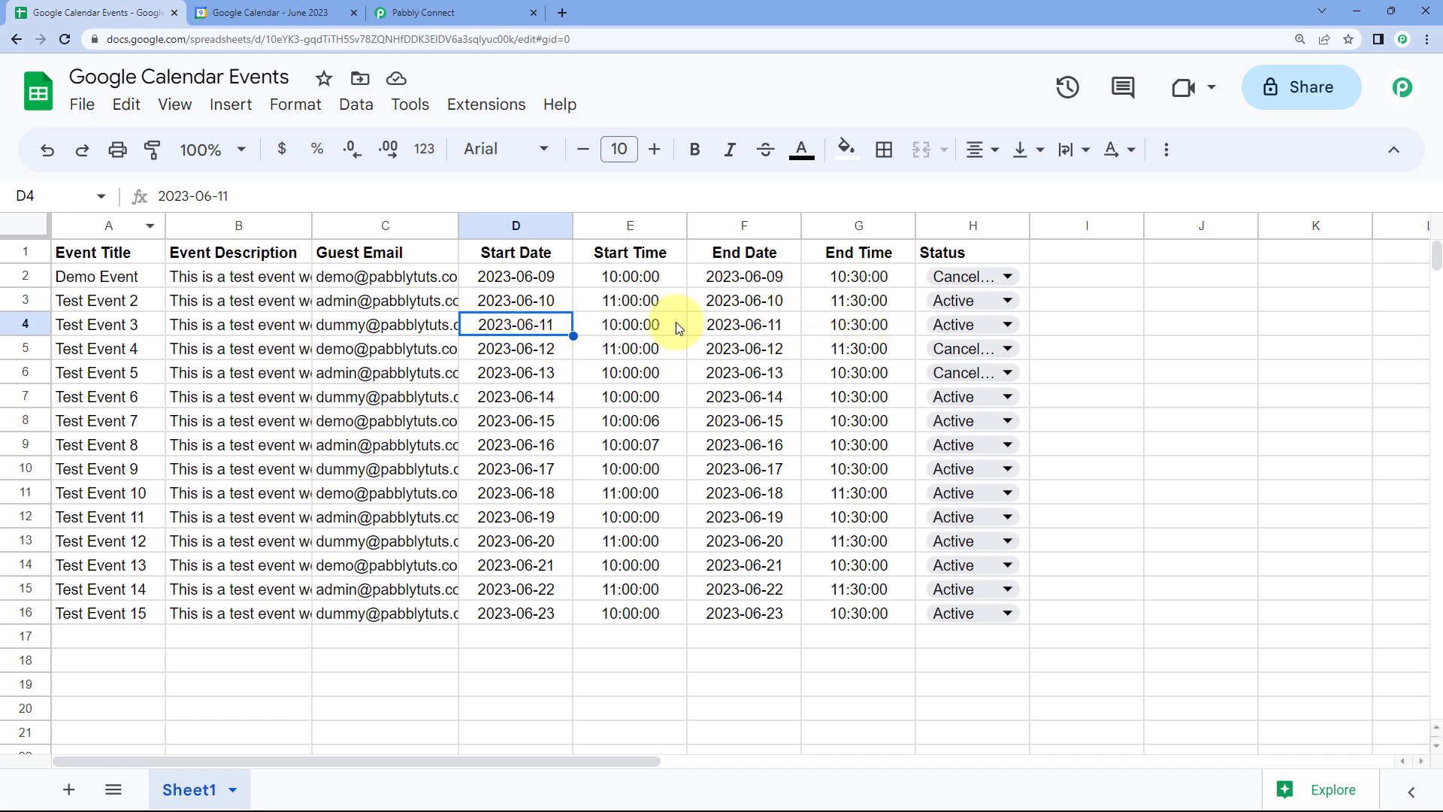
left_click(995, 323)
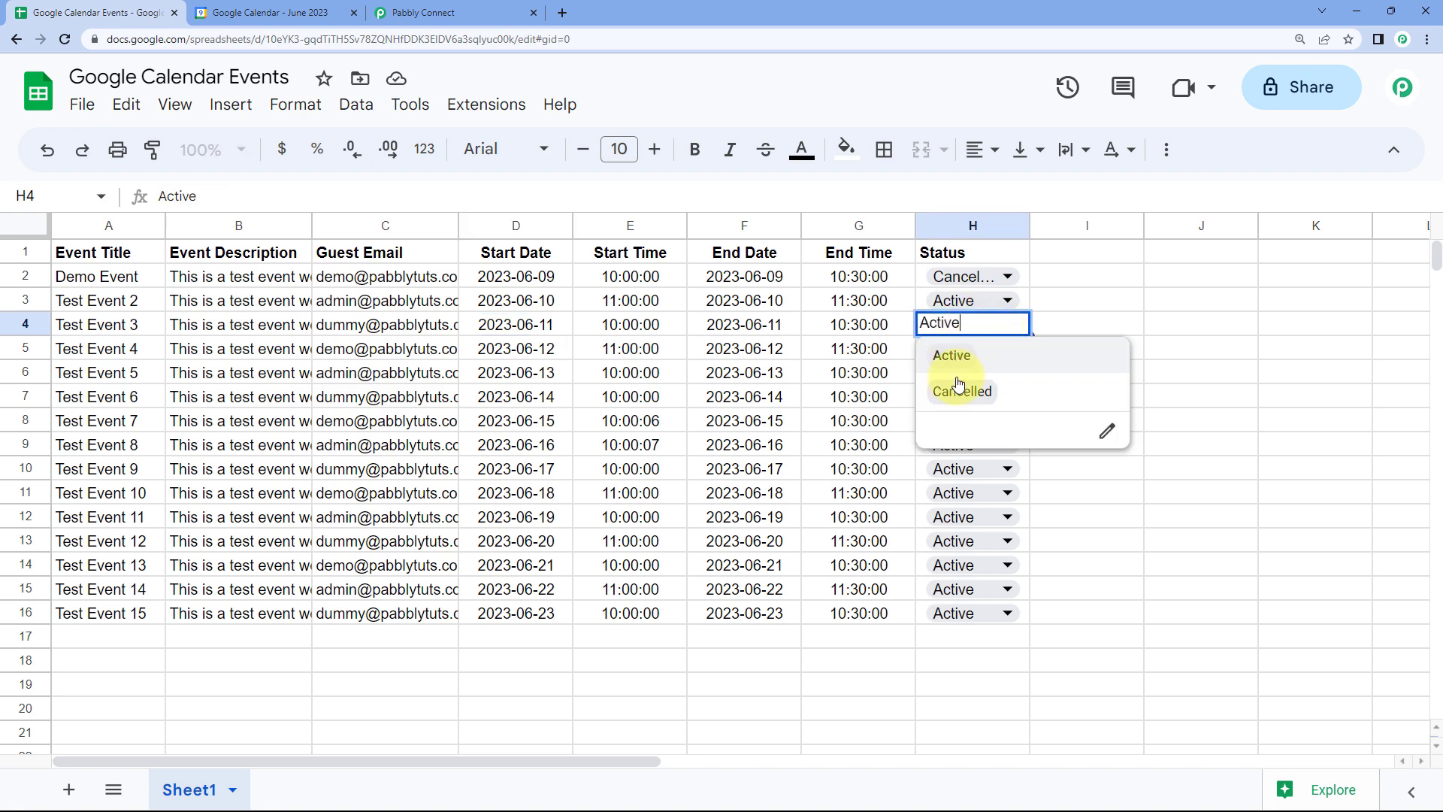
left_click(967, 389)
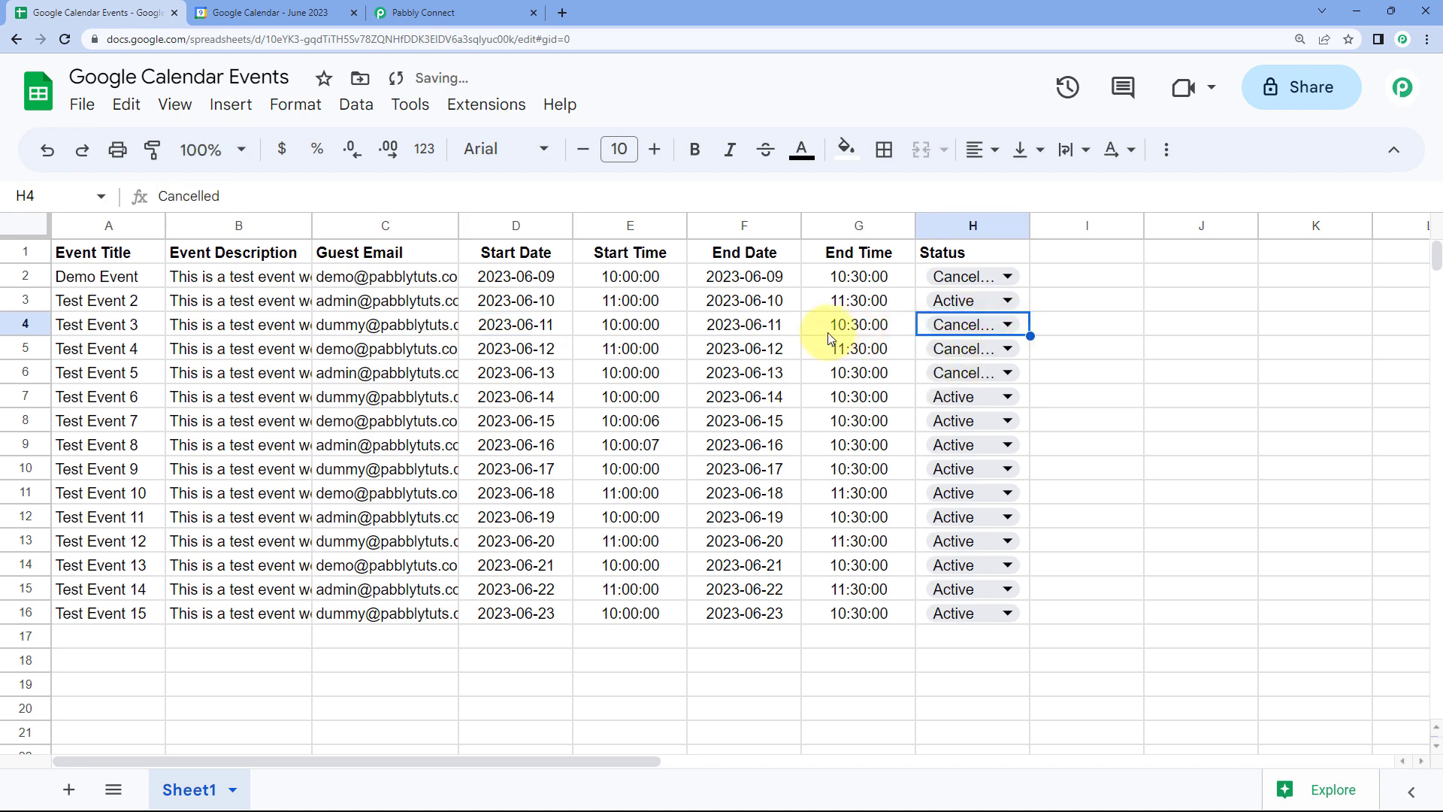
Review the Test Event 3 row, check June 11 in Google Calendar for the event, and return to the Pabbly Connect workflow.
left_click(366, 327)
left_click(765, 328)
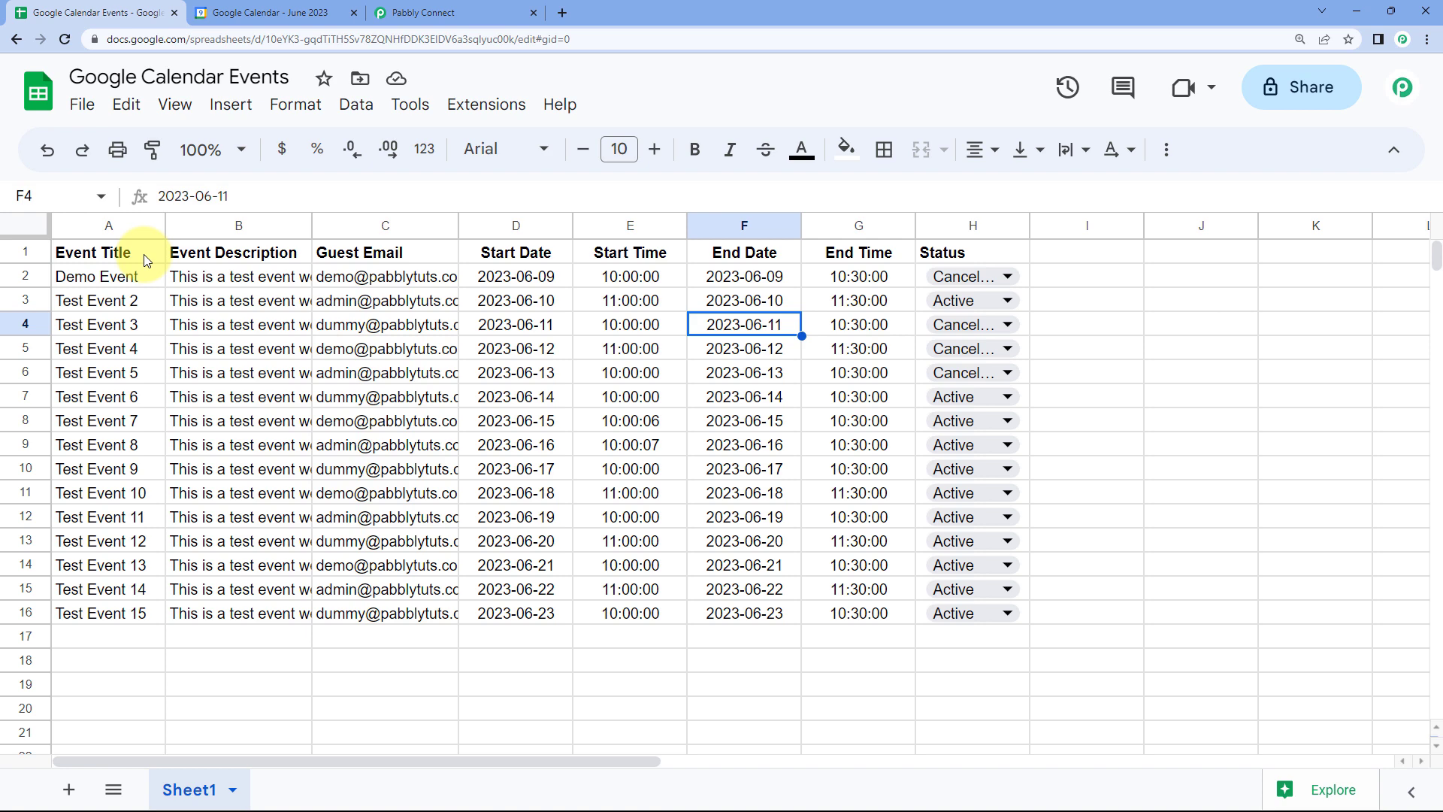
left_click(293, 9)
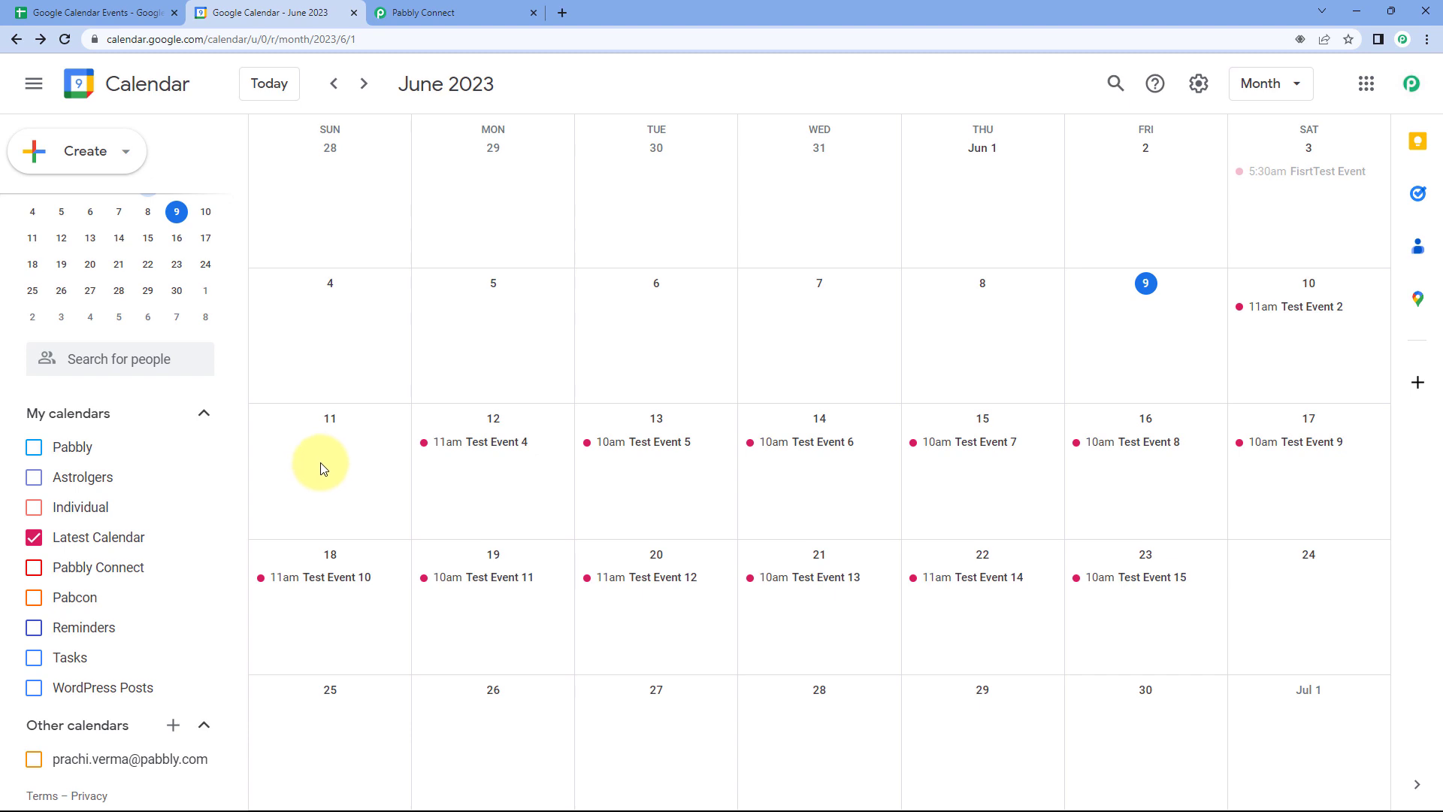
left_click(467, 11)
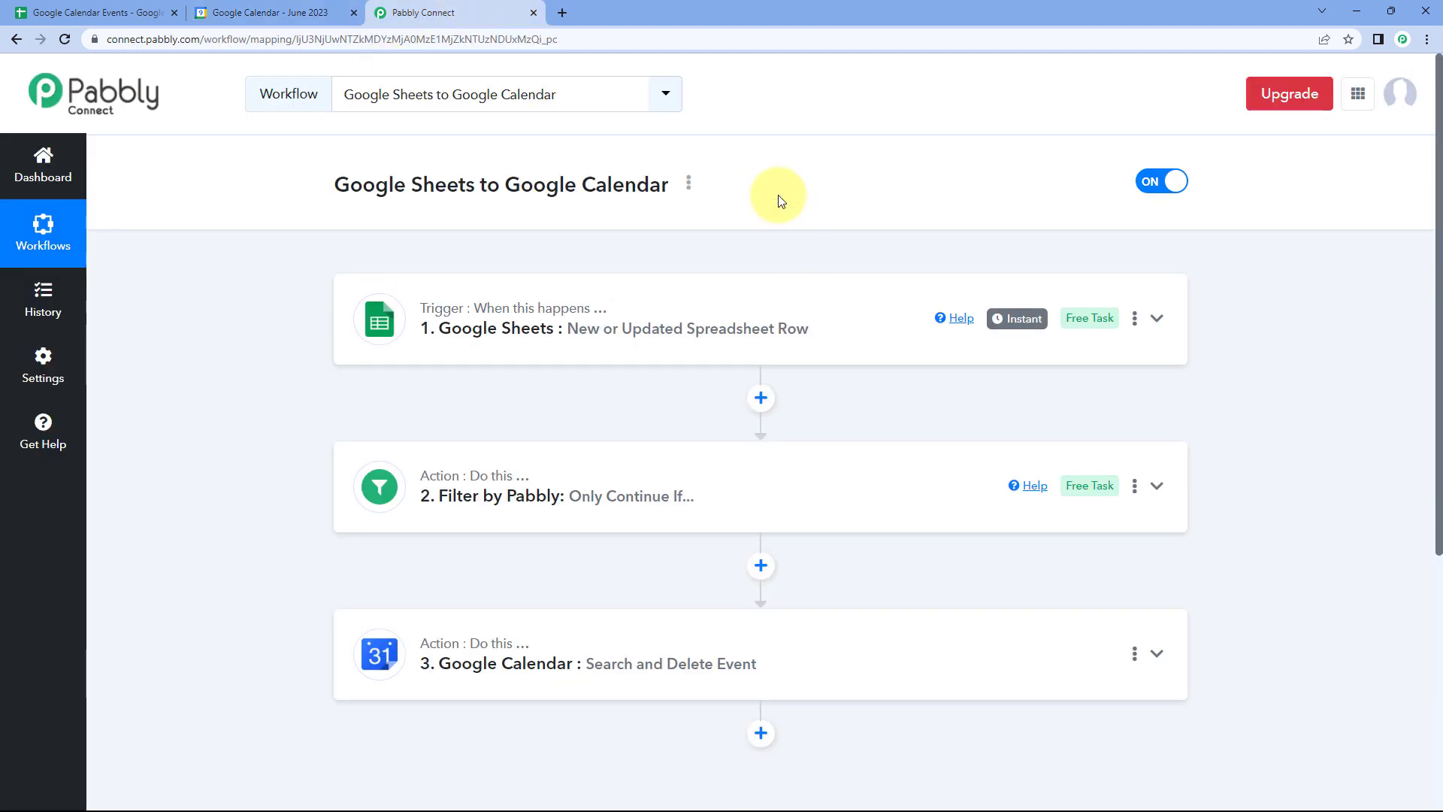